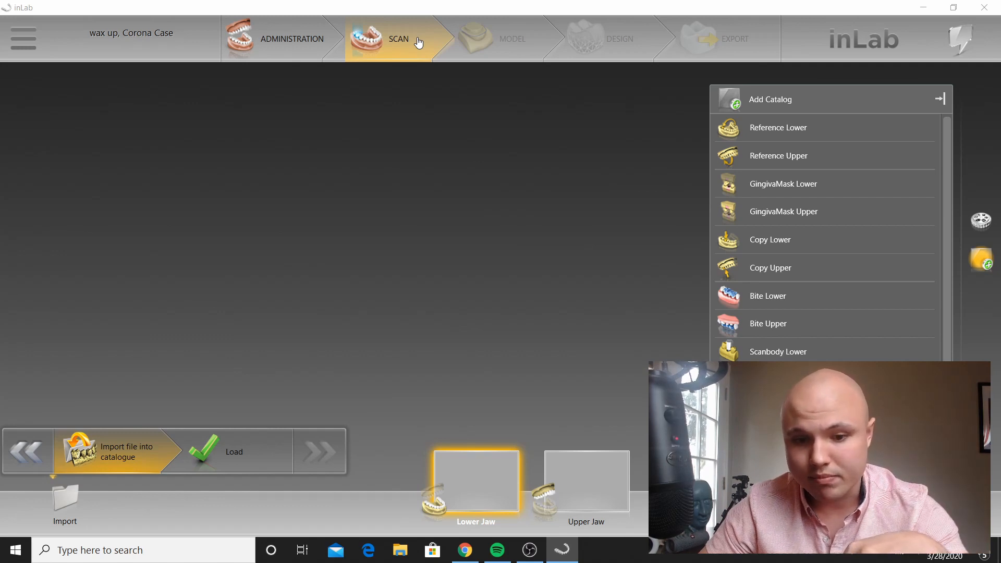
Step: Import the 2020-03-28_B8-12_ADA_LowerJaw scan into the Lower Jaw catalogue and check it from the front
click(227, 451)
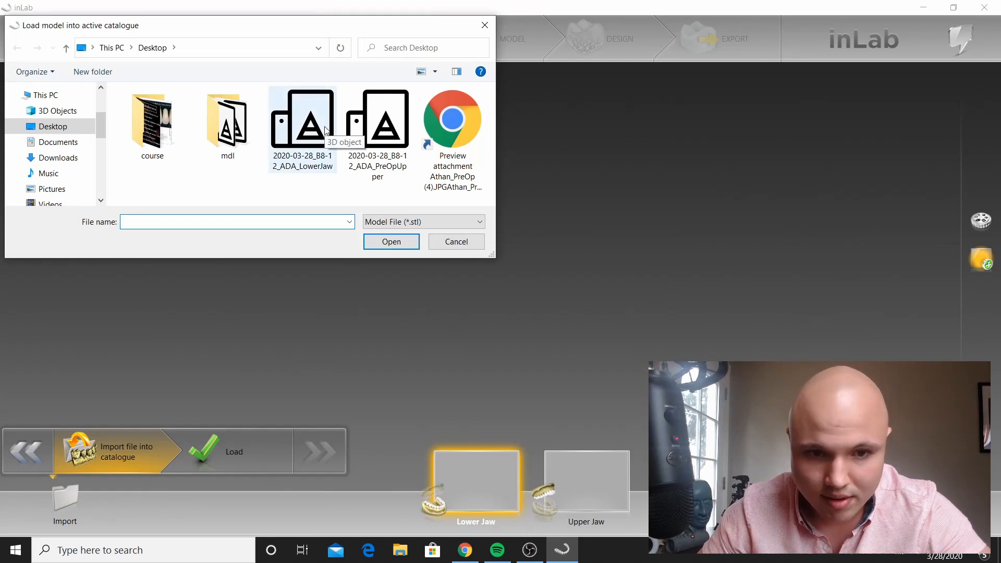
click(325, 130)
click(406, 243)
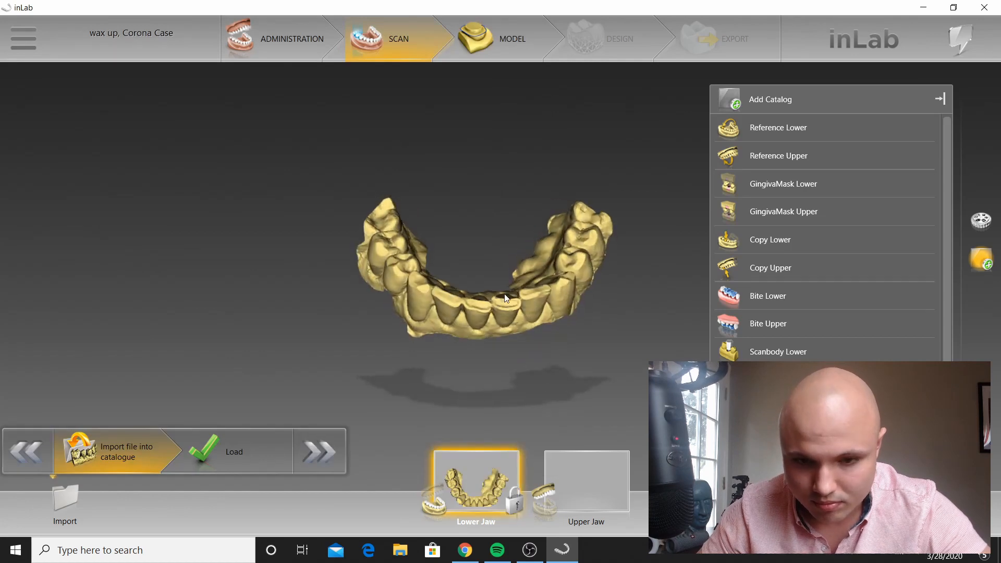
drag(504, 295, 506, 280)
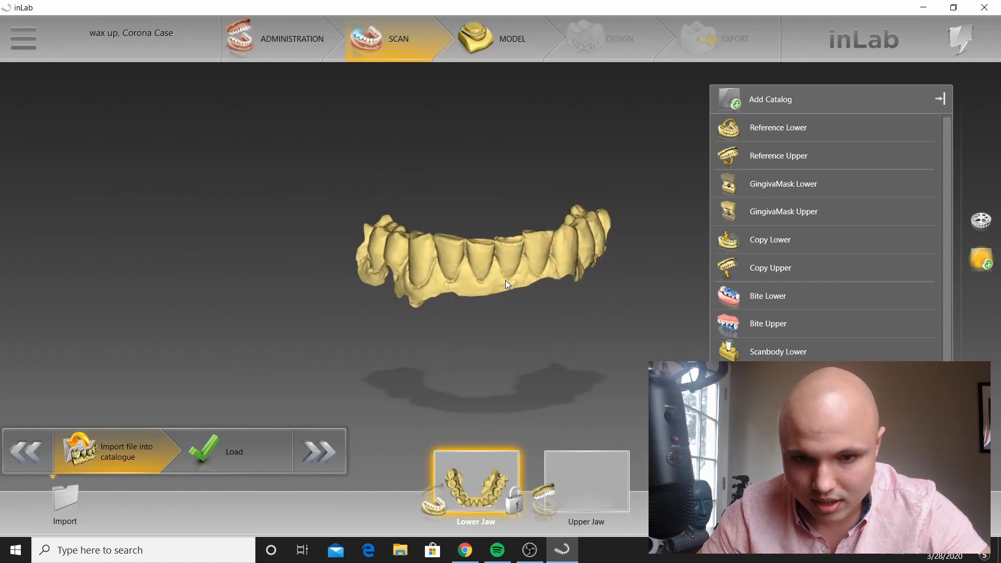
Step: Import the 2020-03-28_B8-12_ADA_PreOpUpper scan into the Upper Jaw catalogue and check it from the front
click(137, 446)
click(378, 131)
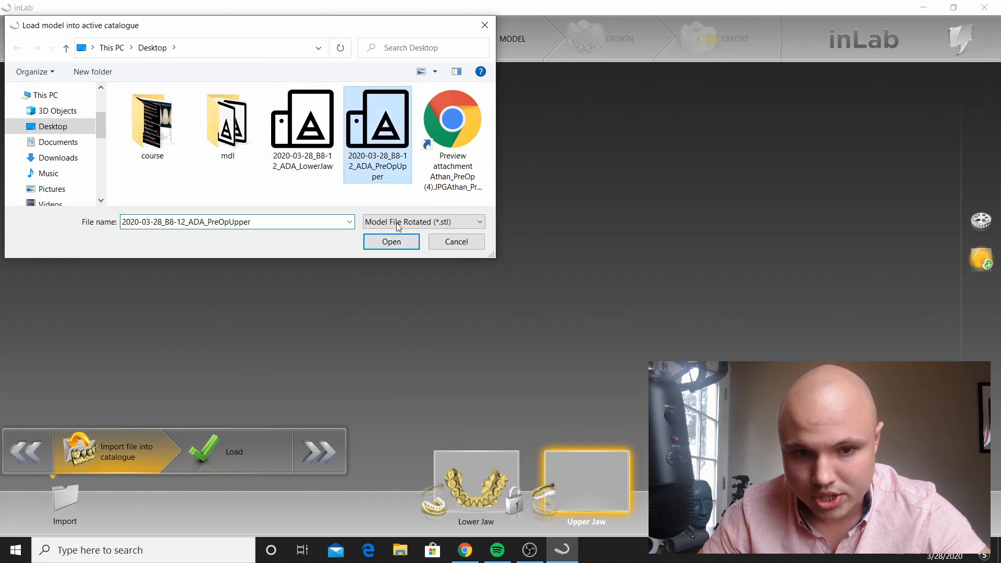
click(394, 242)
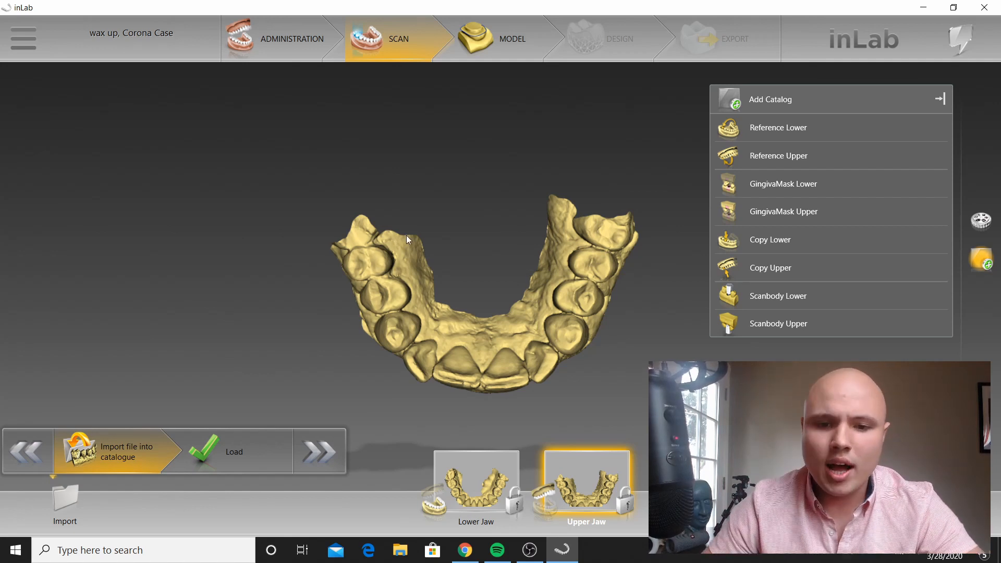
right_drag(496, 323, 490, 273)
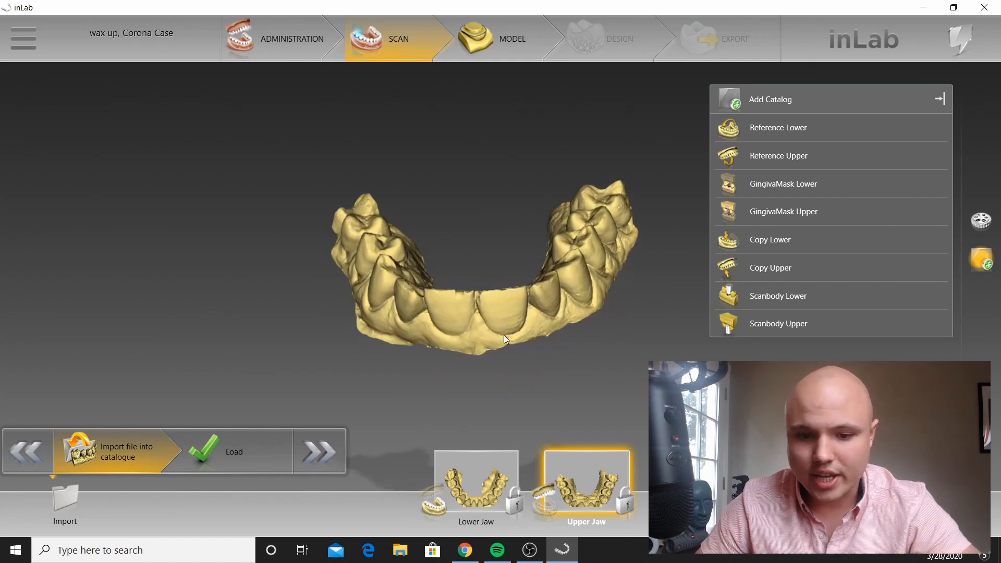
right_drag(504, 335, 498, 307)
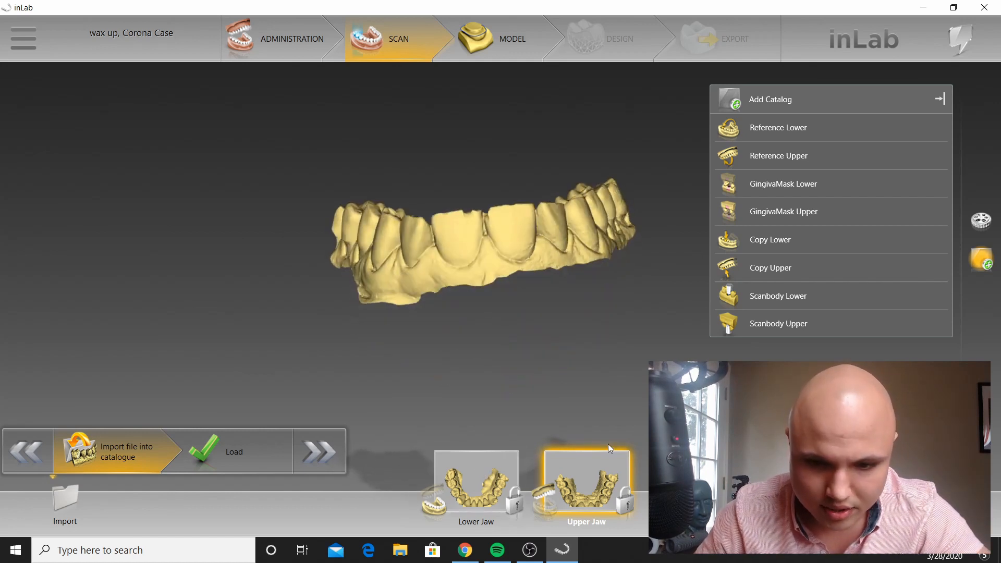
Step: Add a Copy Upper catalogue and import the 2020-03-28_B8-12_ADA_PreOpUpper scan into it
click(773, 271)
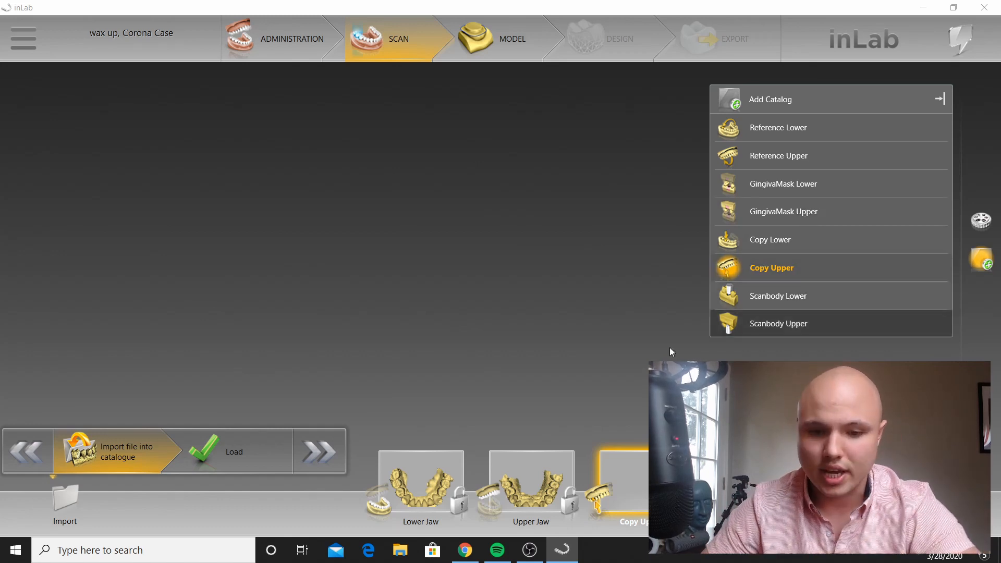
click(254, 449)
click(378, 133)
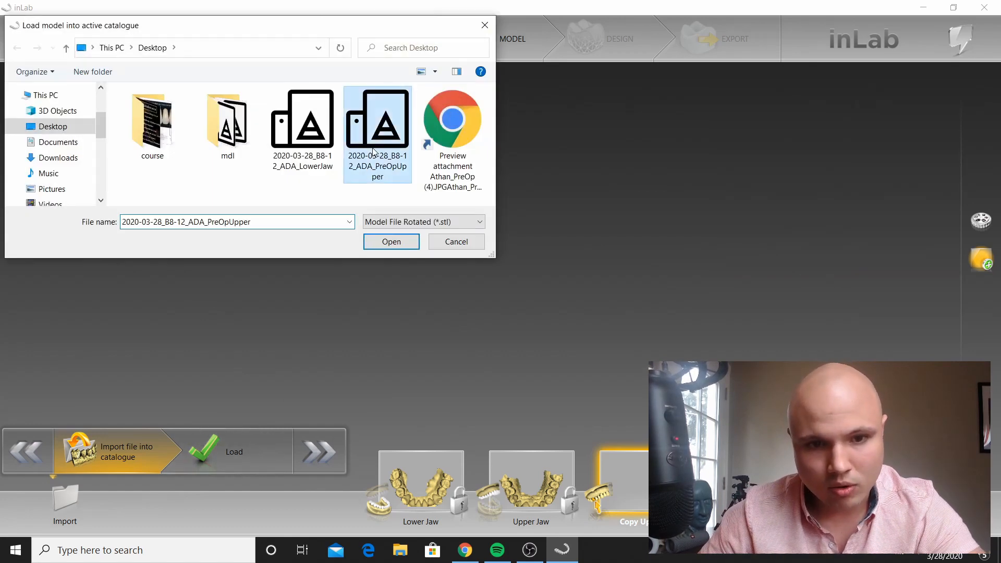
click(402, 243)
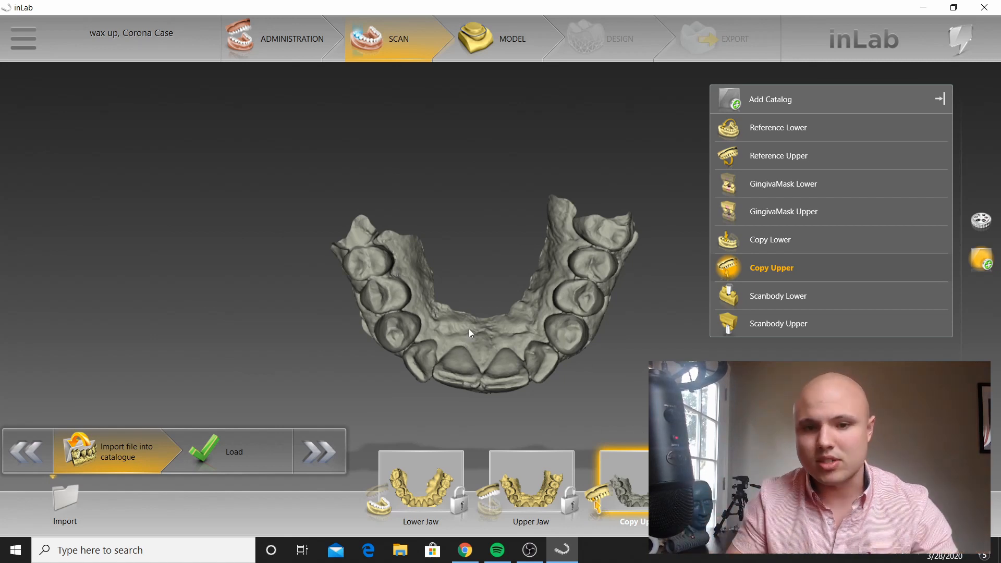
Step: Proceed to the model axis stage, align the jaws to the base outline and occlusal line, and set lower jaw opacity to 20%
click(307, 460)
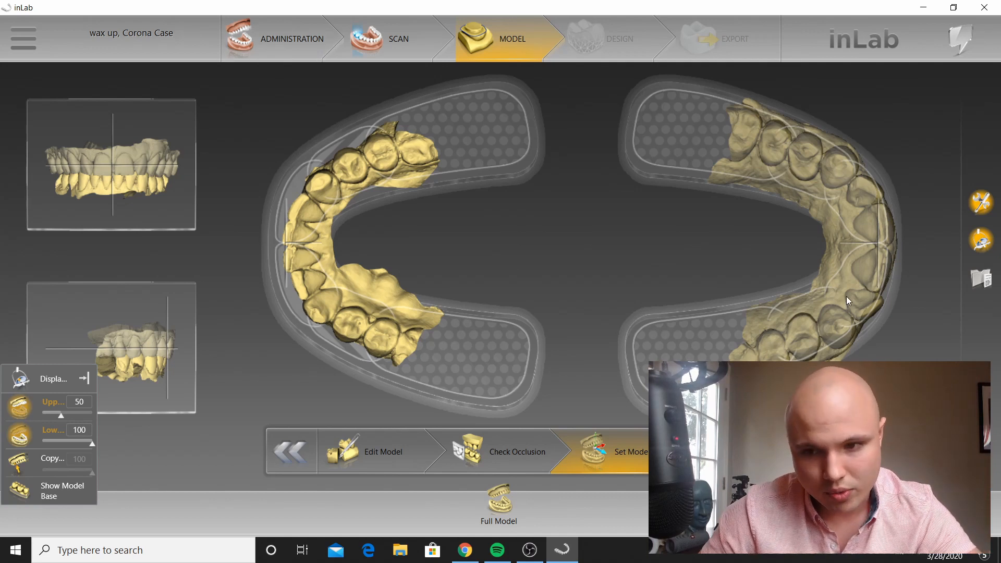
drag(846, 296, 790, 311)
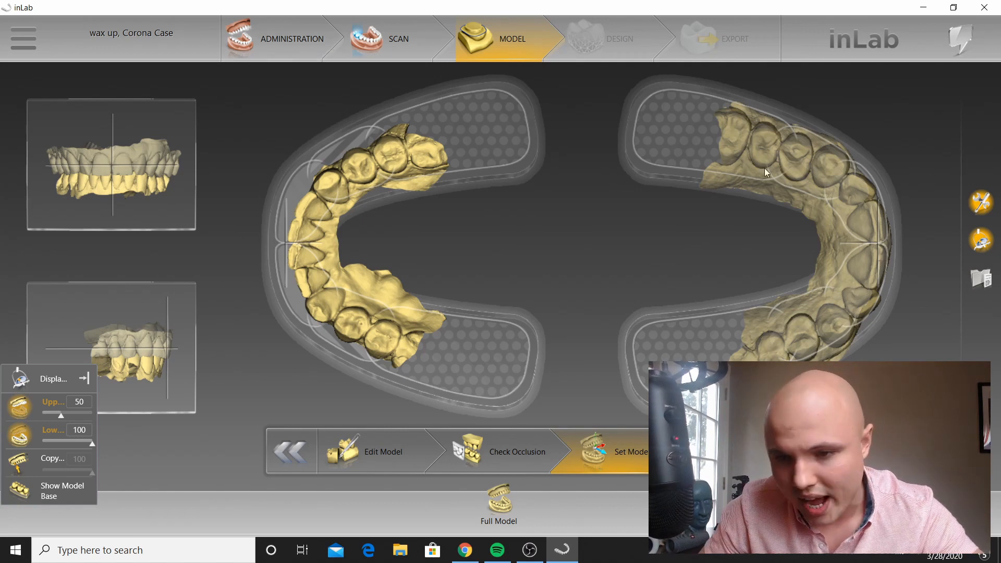
drag(865, 258, 863, 258)
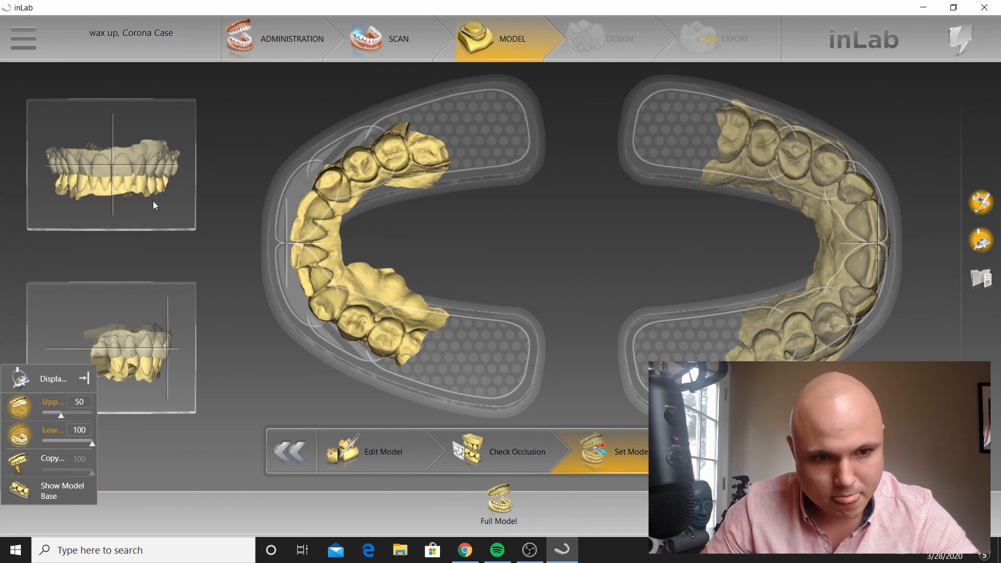
drag(156, 182, 164, 164)
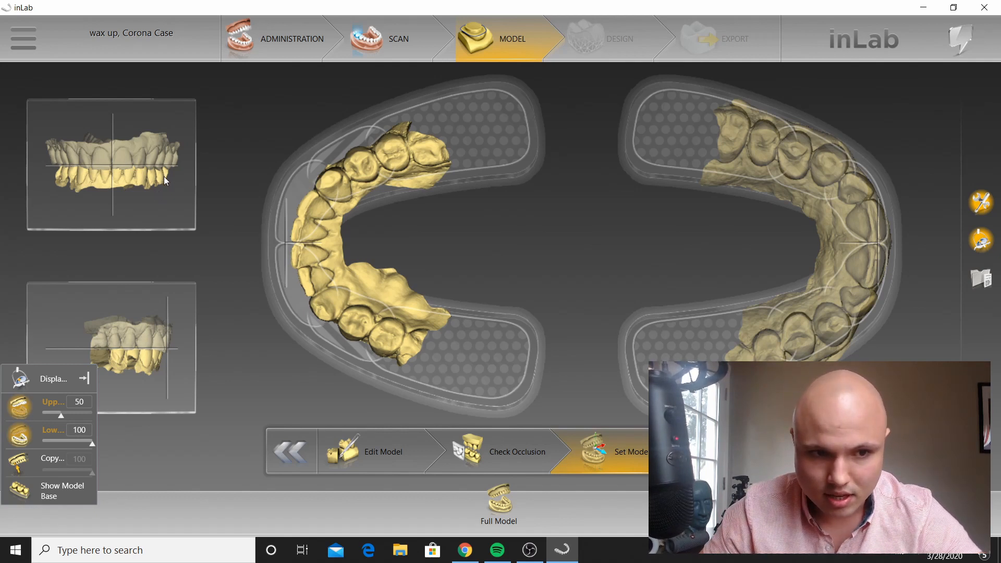
click(43, 443)
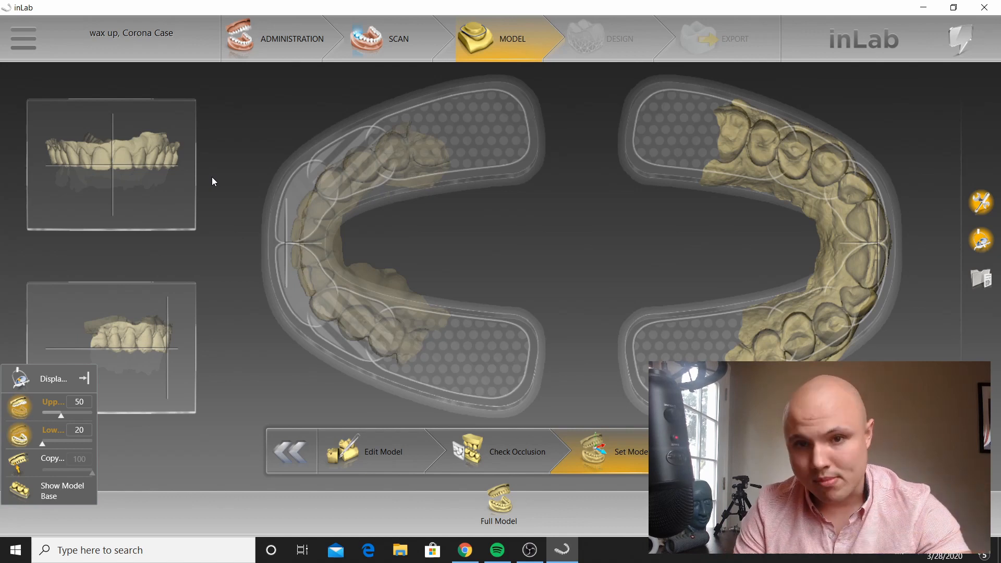
Step: Return to the case administration and define pontics on upper teeth 7 to 10
click(302, 50)
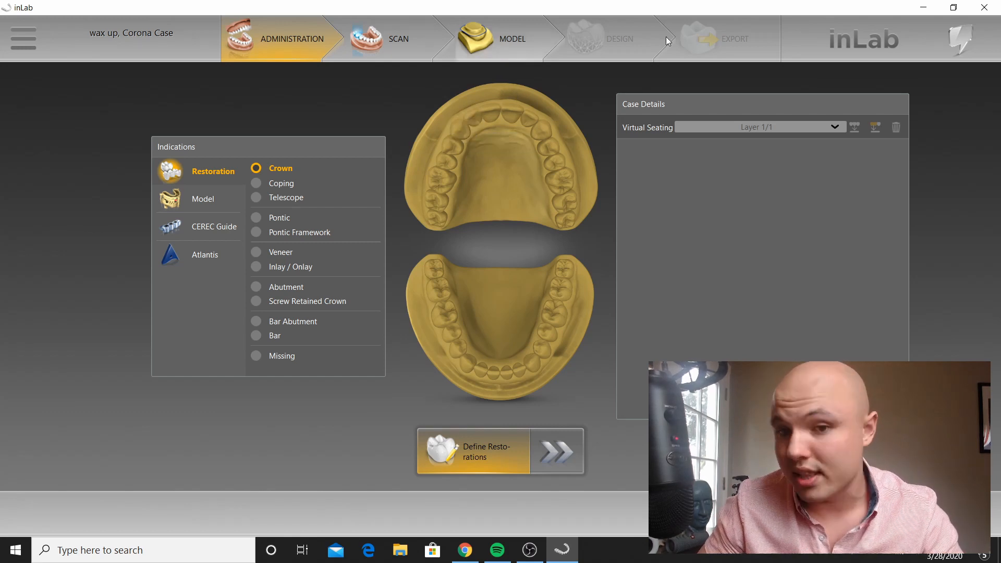
click(257, 219)
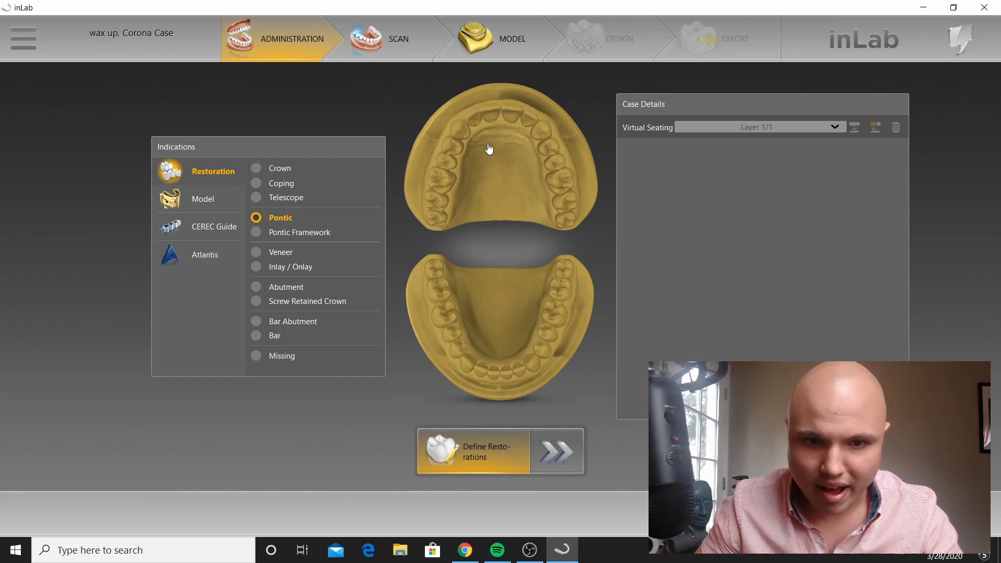
click(492, 117)
click(512, 117)
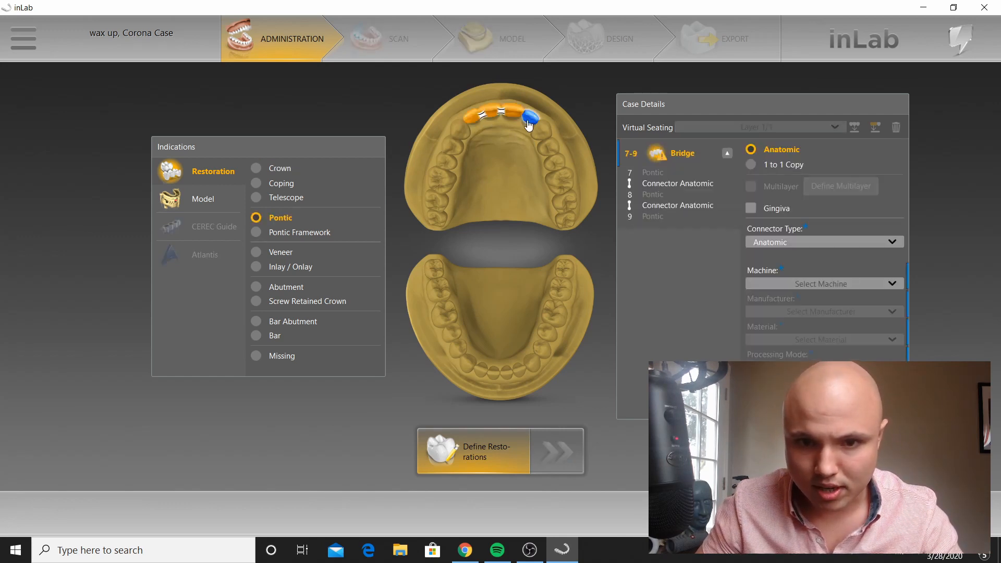
click(528, 120)
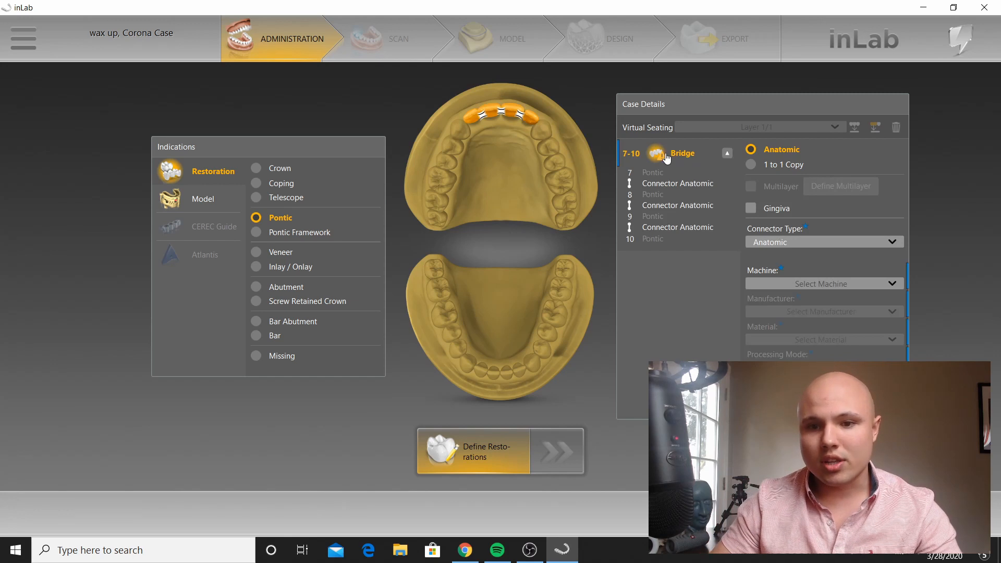
mouse_move(663, 159)
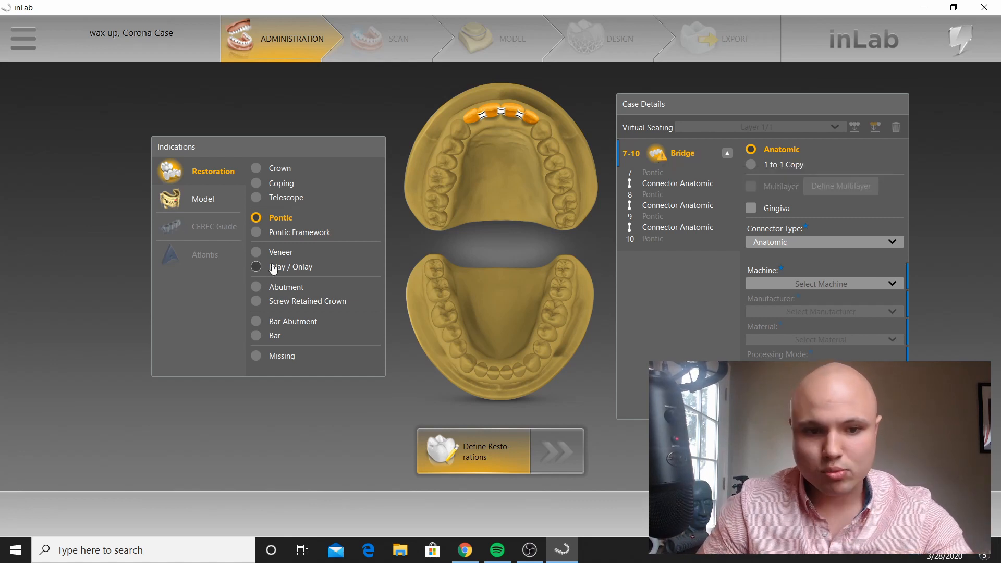
Step: Add veneers on upper teeth 6 and 11 at both ends of the bridge
click(257, 252)
click(457, 130)
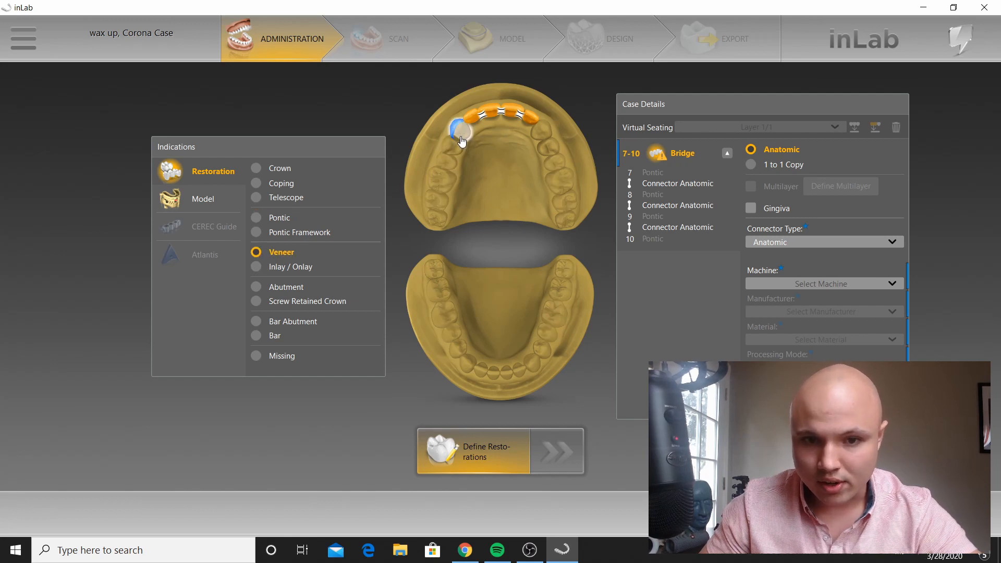
click(542, 139)
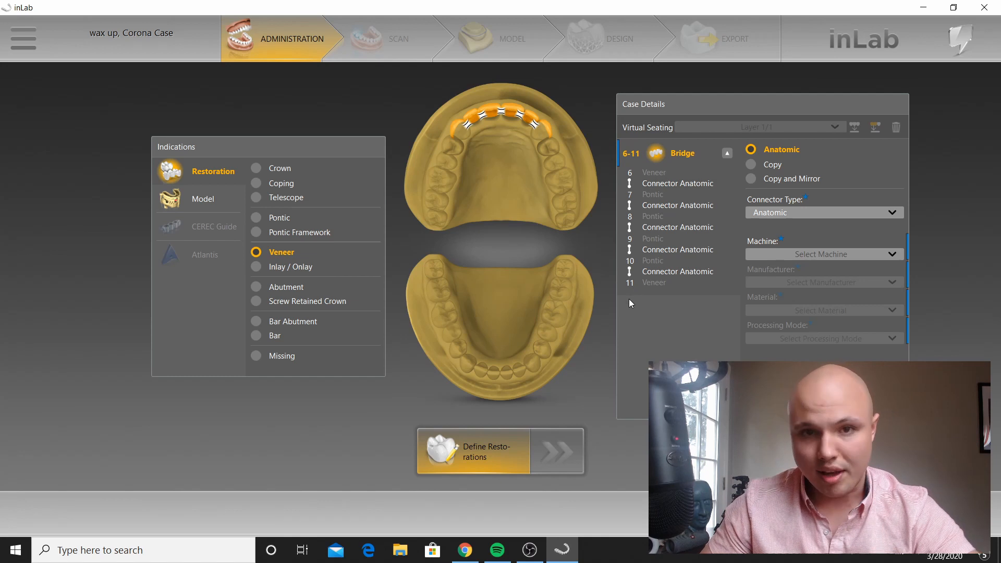
Step: Set the bridge's connector type to Intersecting, machine to MC X5, manufacturer to Dentsply Sirona and material to inCoris TZI C
click(787, 213)
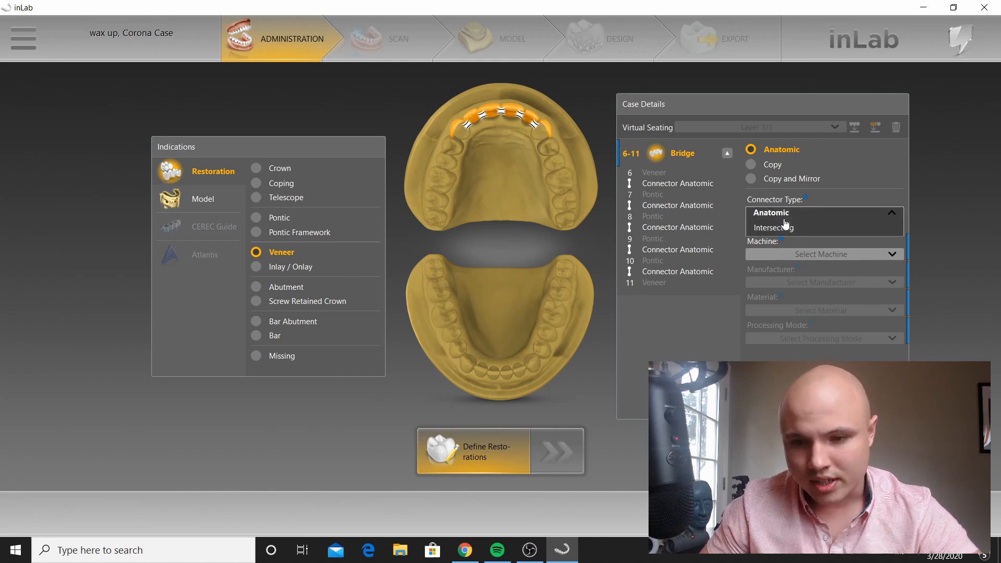
click(786, 228)
click(787, 254)
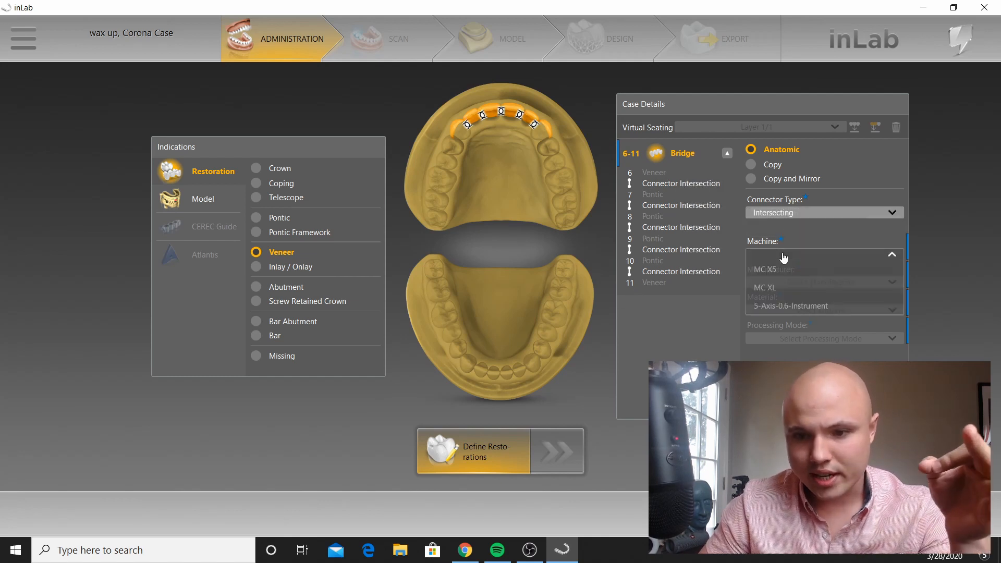
click(782, 270)
click(784, 282)
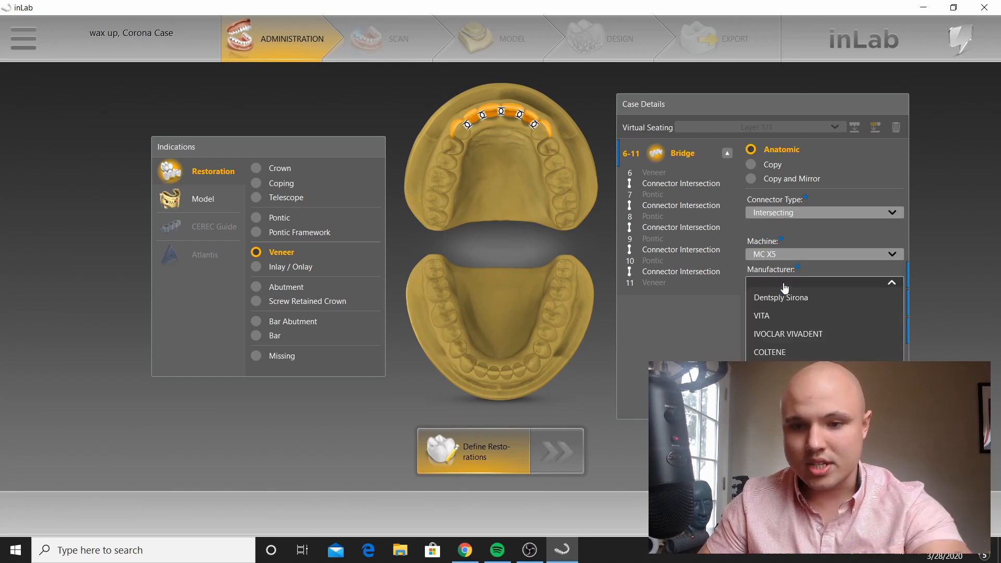
click(777, 298)
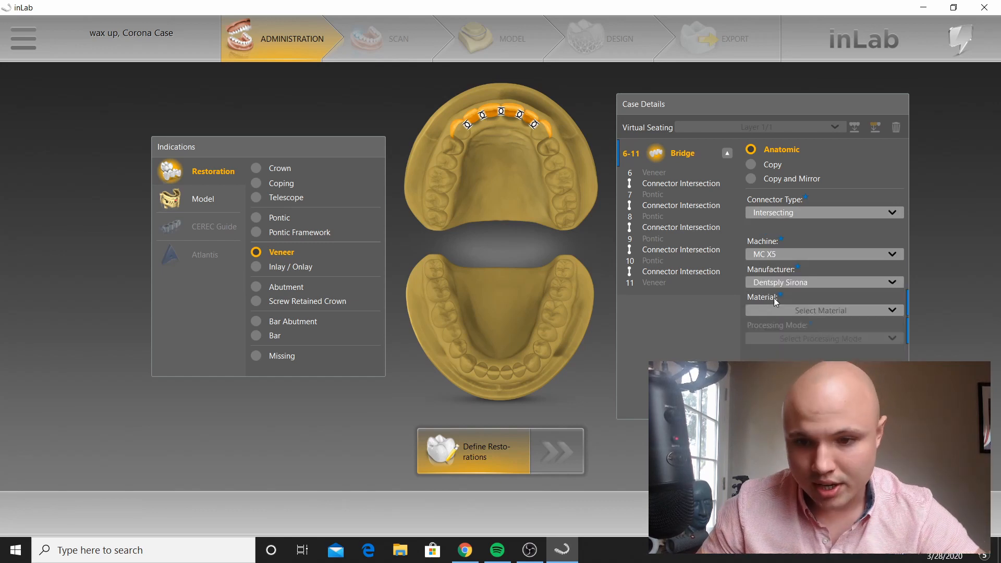
click(774, 313)
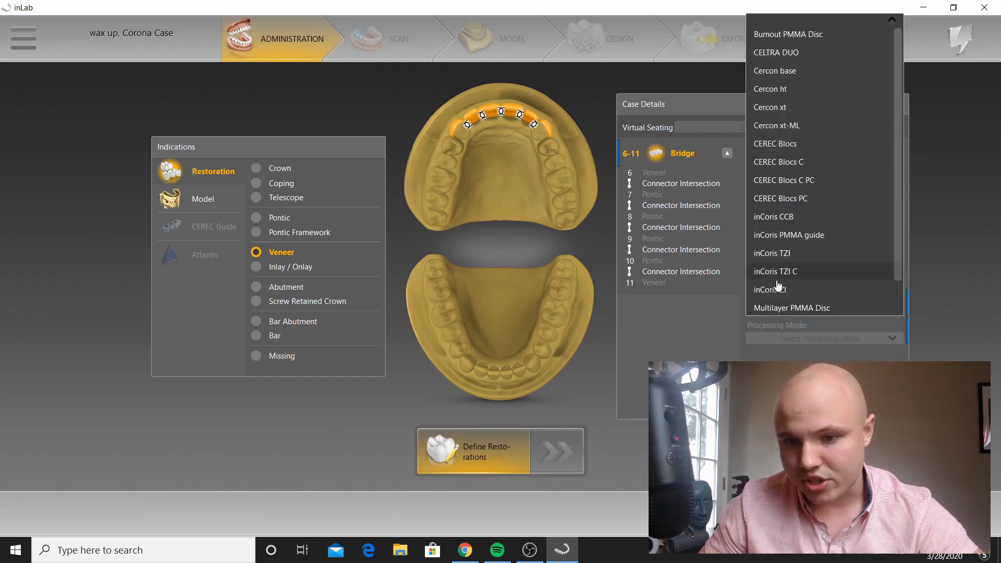
click(777, 286)
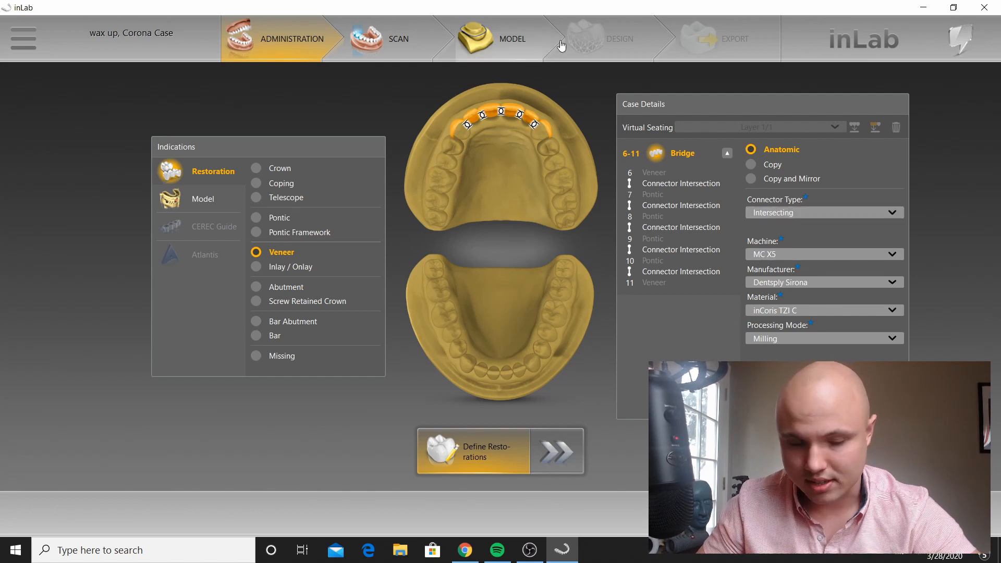
Step: Open the upper jaw in the Edit Model stage of the model phase and examine the front teeth and gum margins up close
click(516, 40)
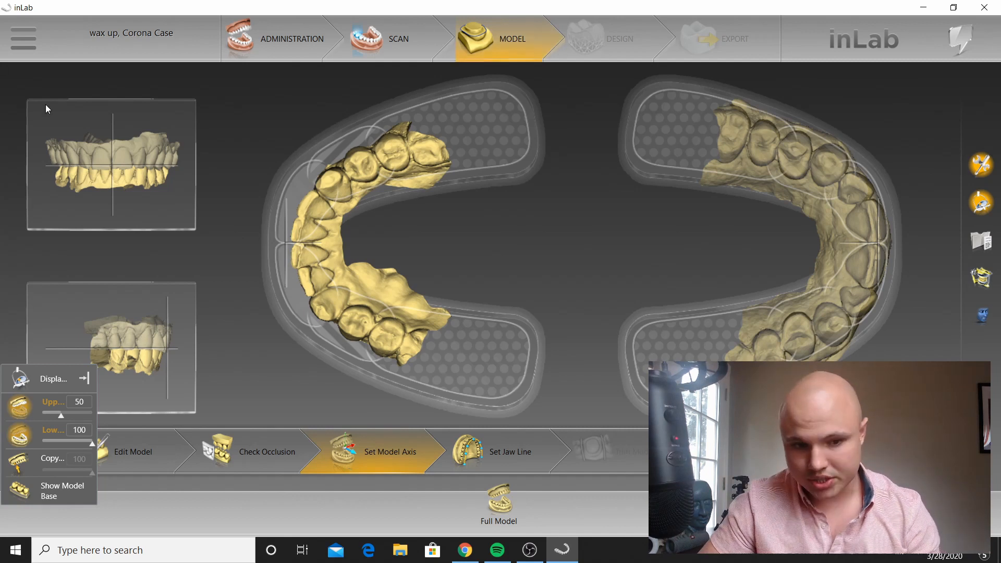
click(154, 443)
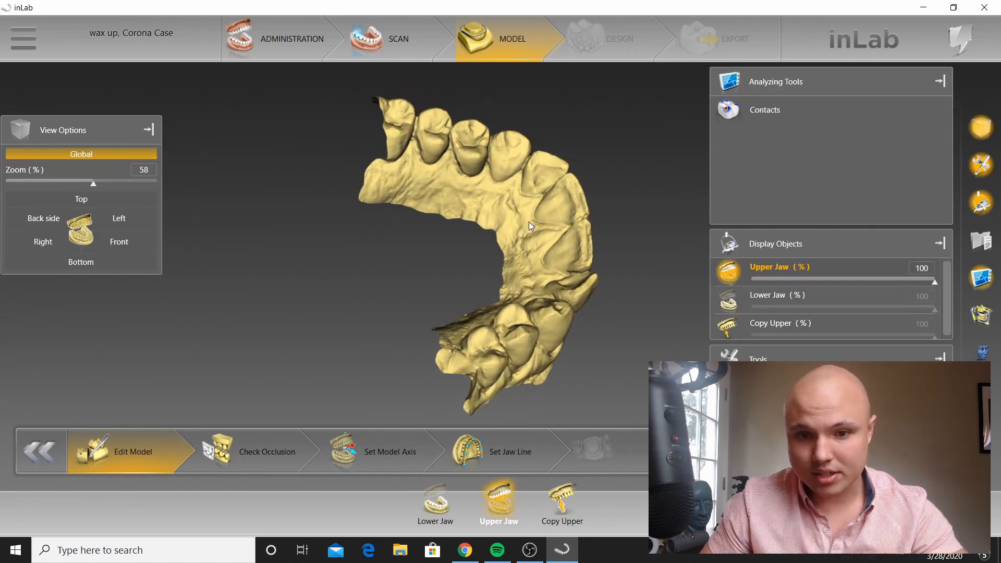
middle_drag(529, 221, 515, 172)
drag(515, 172, 402, 169)
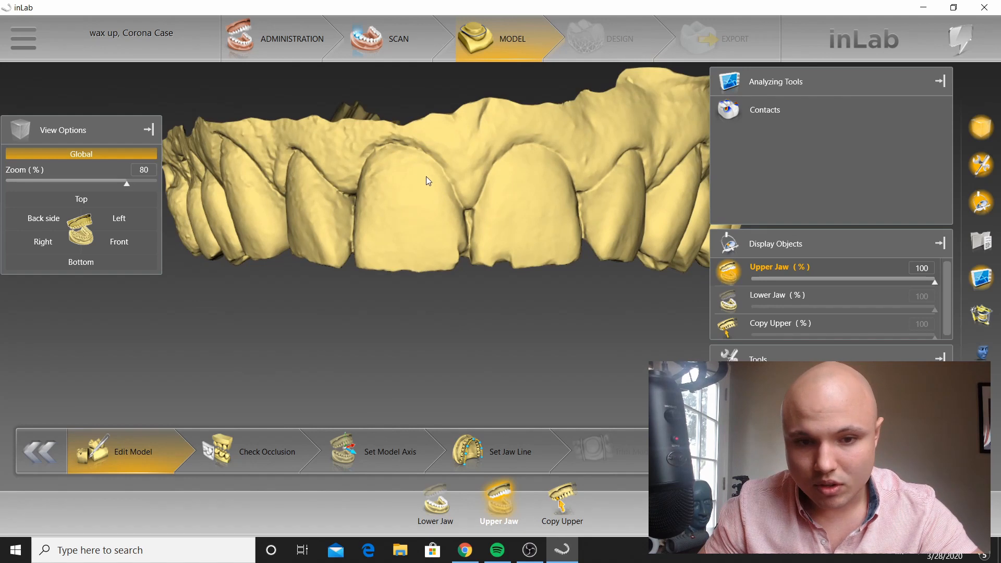
drag(404, 143, 563, 213)
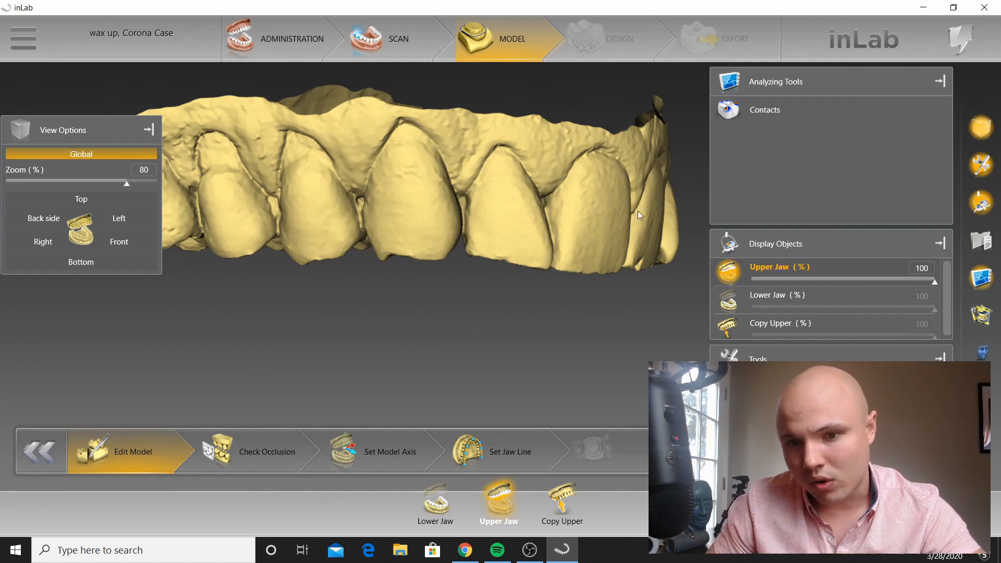
right_drag(637, 211, 490, 204)
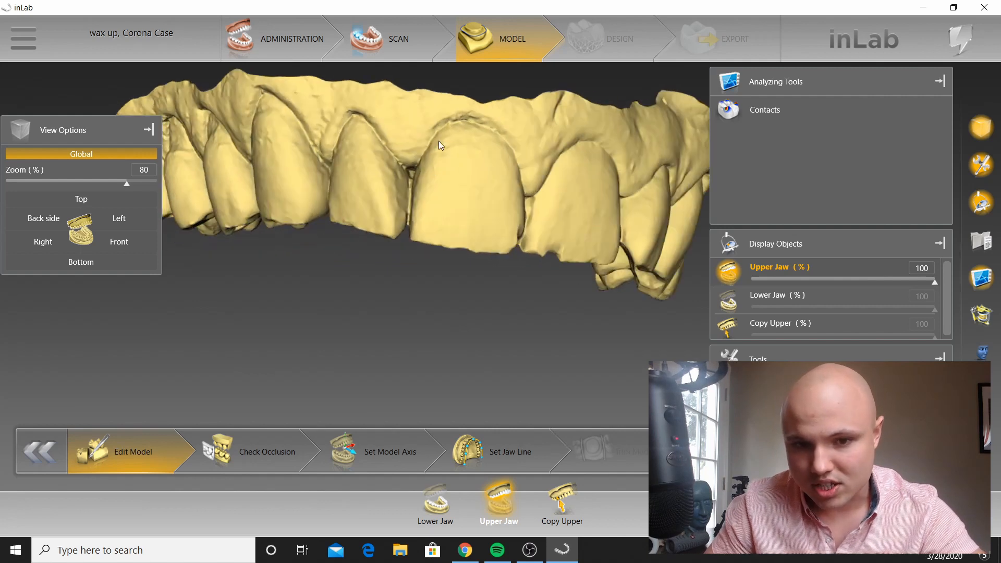
right_drag(439, 145, 424, 161)
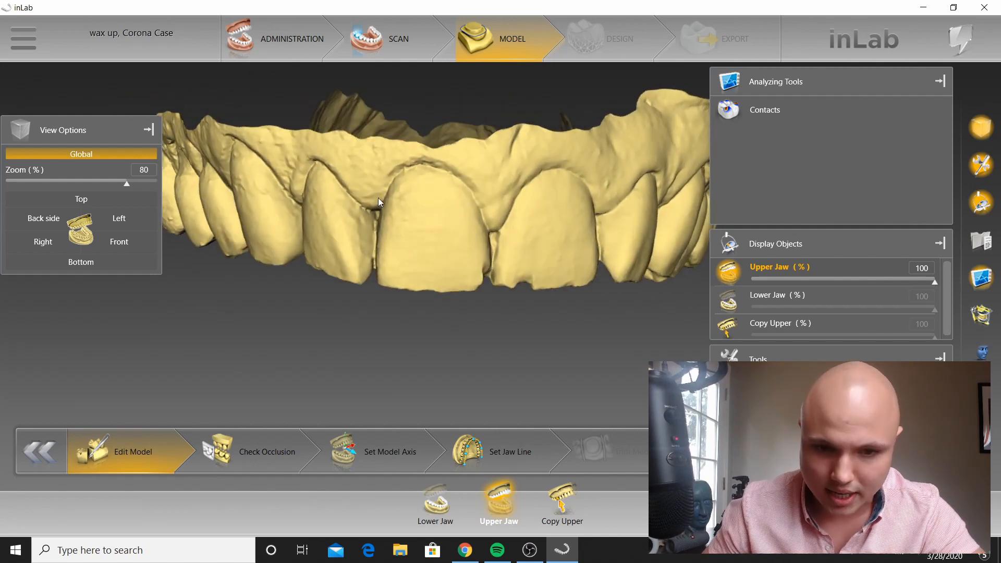
right_drag(370, 252, 360, 151)
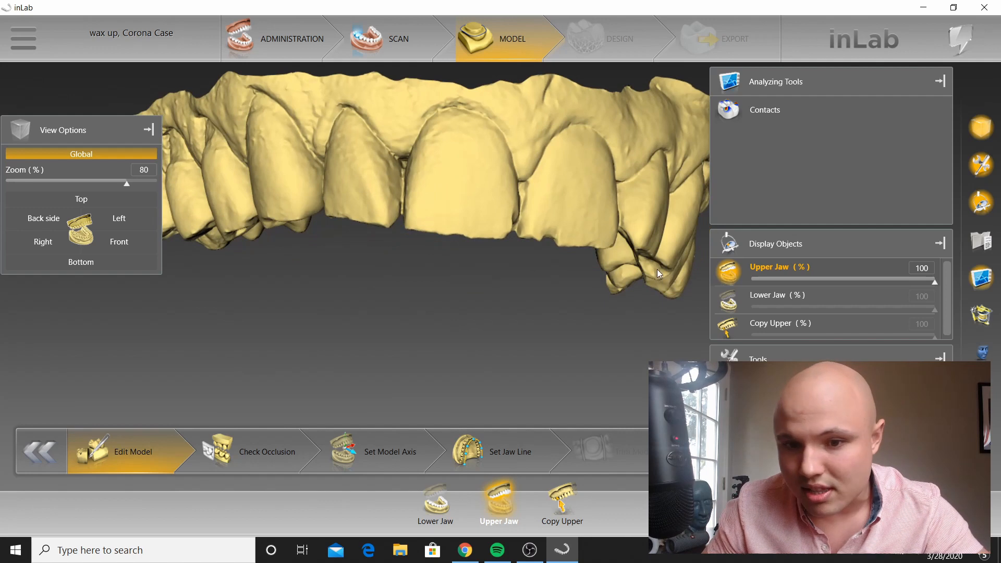
Step: Start the Replace tool on the upper jaw and begin its outline at the contact between teeth 10 and 11 on the palatal side
right_drag(605, 248, 390, 148)
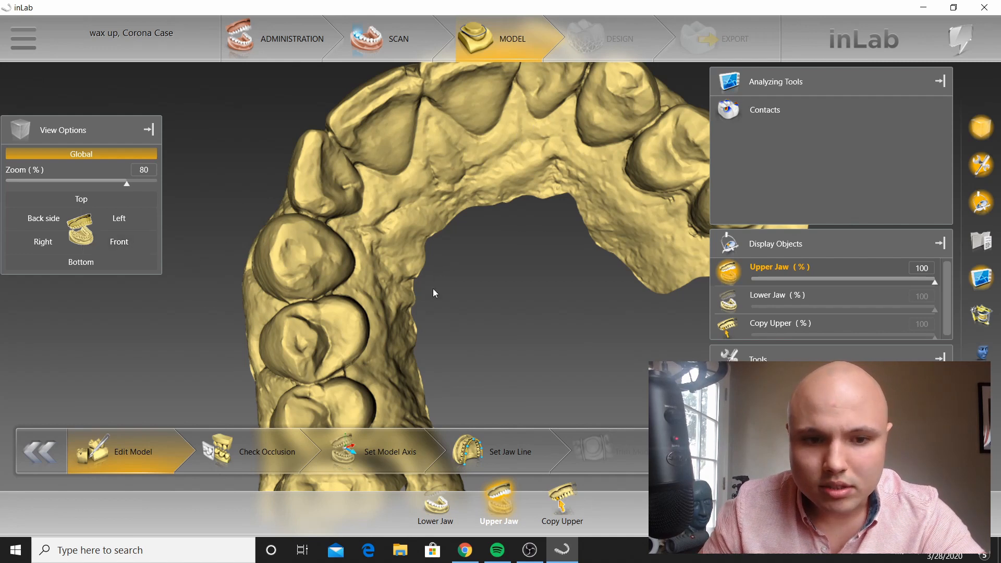
middle_drag(432, 289, 437, 268)
right_click(438, 270)
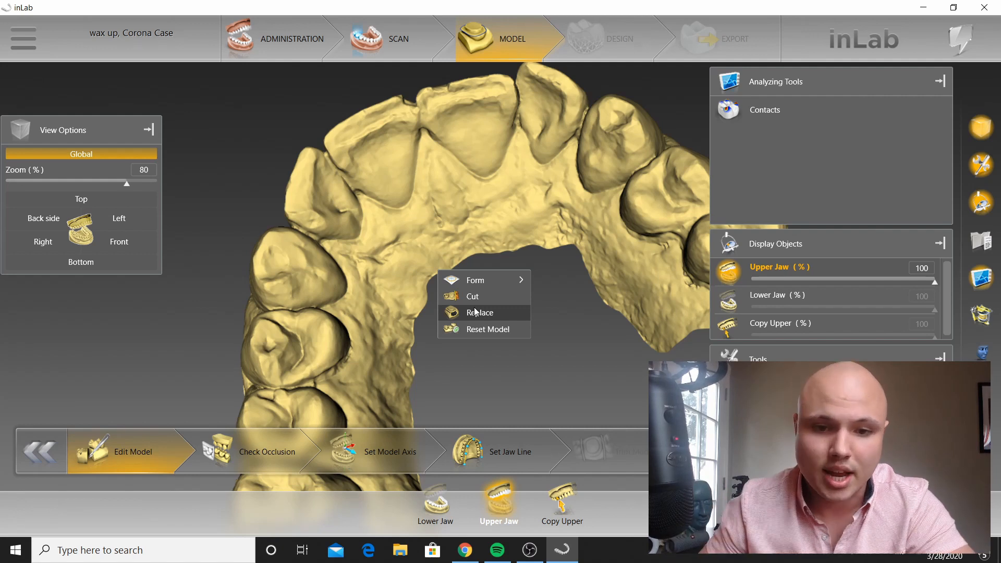
click(477, 312)
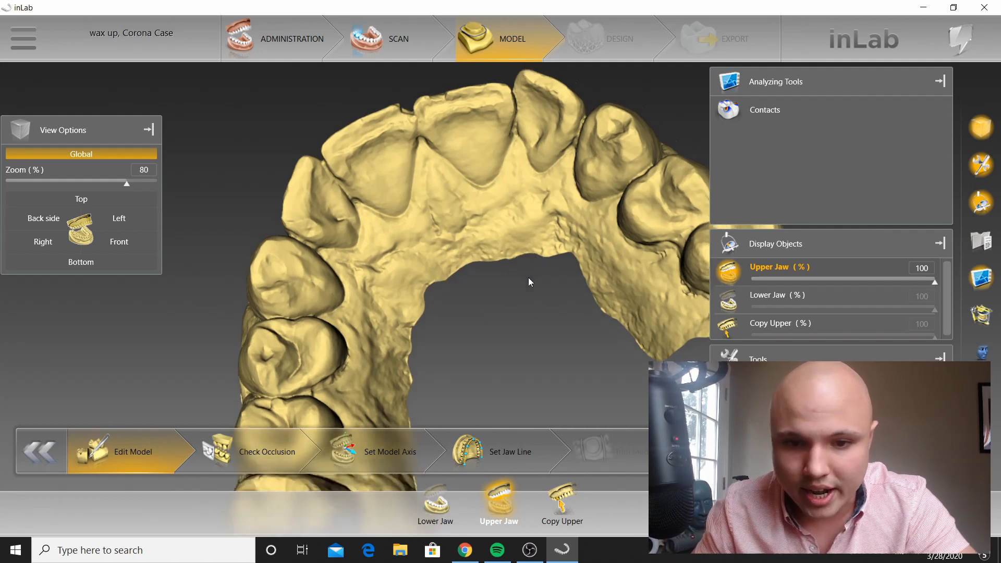
drag(527, 277, 579, 340)
scroll(578, 339, up, 2)
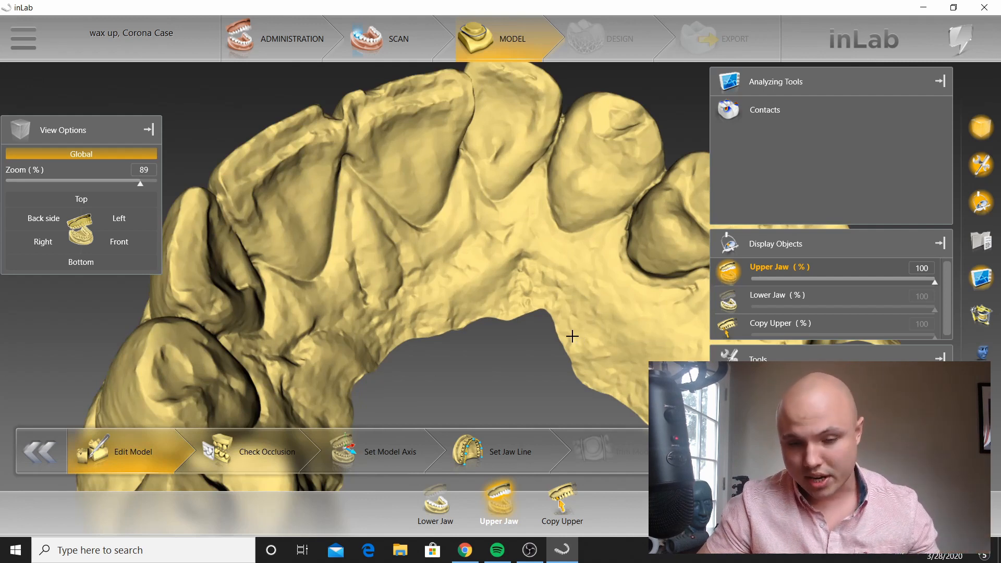
drag(572, 337, 588, 362)
scroll(539, 366, up, 1)
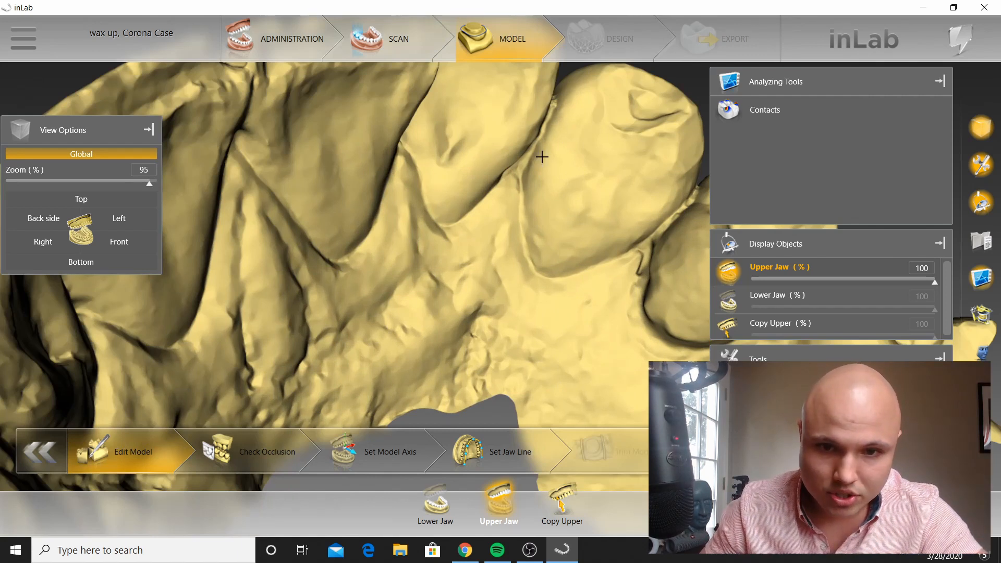
mouse_move(559, 111)
mouse_down()
mouse_move(532, 170)
mouse_move(442, 258)
mouse_move(351, 281)
mouse_up()
scroll(351, 282, down, 1)
drag(411, 400, 502, 229)
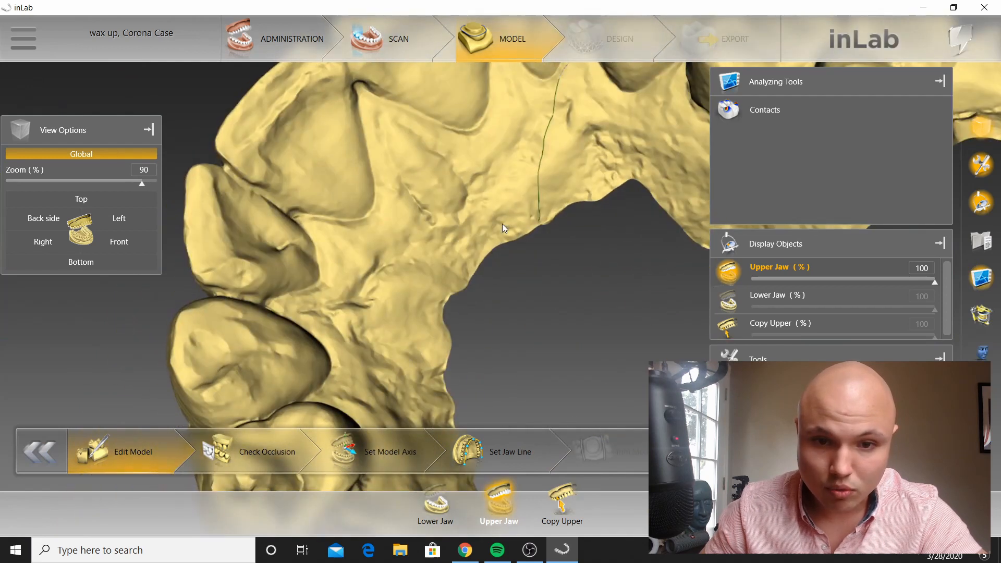
Step: Trace the Replace outline along the palatal gum margins of the incisors up to the contact between teeth 7 and 6
scroll(449, 315, down, 3)
scroll(479, 232, up, 4)
mouse_move(482, 170)
mouse_down()
mouse_move(444, 190)
mouse_move(409, 170)
mouse_move(391, 174)
mouse_move(331, 282)
mouse_move(277, 286)
mouse_move(346, 264)
mouse_move(246, 239)
mouse_move(221, 259)
mouse_move(242, 381)
mouse_up()
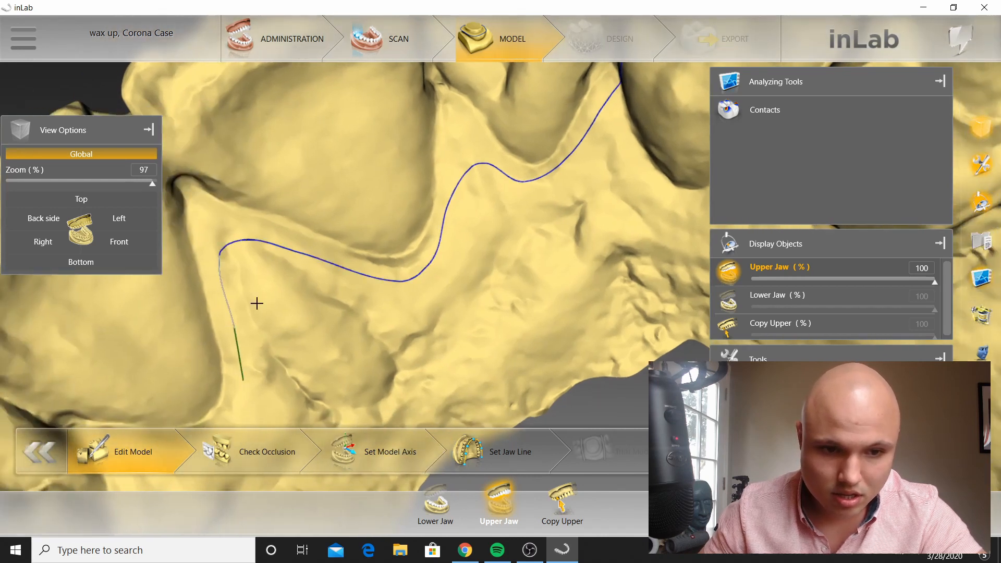
mouse_move(257, 303)
mouse_down()
mouse_move(274, 251)
mouse_move(246, 295)
mouse_move(197, 299)
mouse_move(173, 316)
mouse_move(174, 402)
mouse_move(362, 257)
mouse_move(382, 290)
mouse_up()
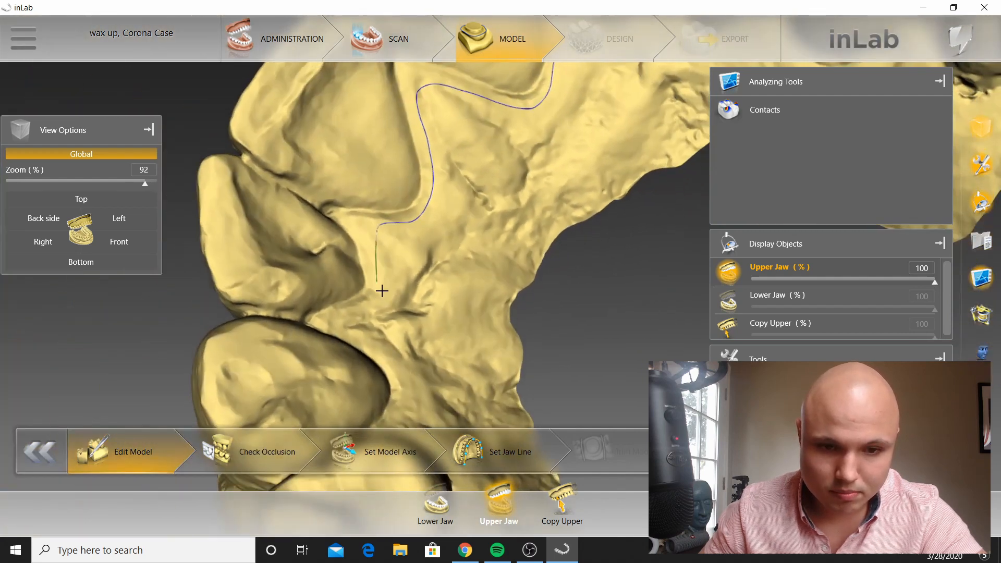
scroll(383, 291, down, 3)
drag(589, 259, 599, 273)
scroll(447, 295, up, 4)
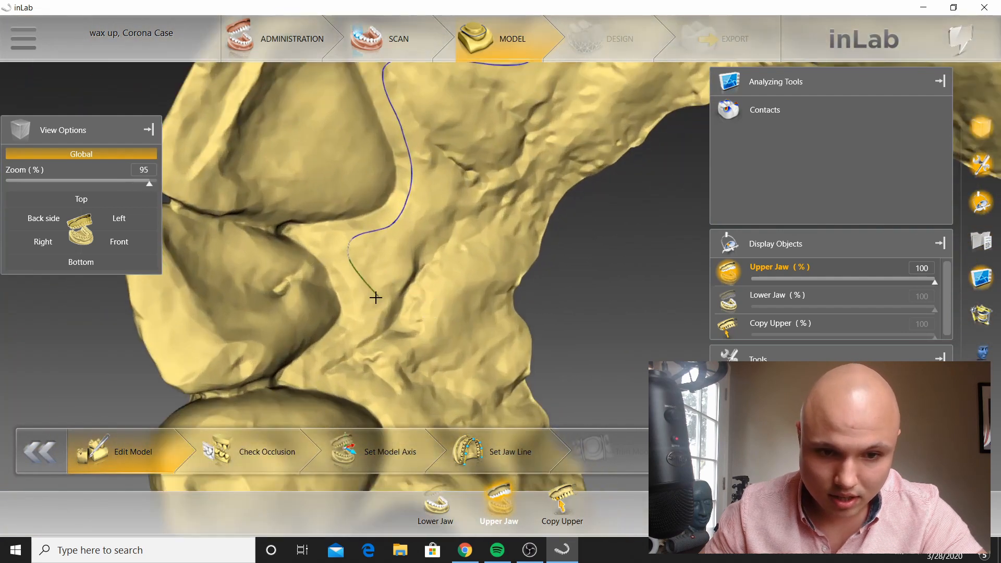
mouse_move(375, 297)
mouse_down()
mouse_move(358, 302)
mouse_move(296, 381)
mouse_up()
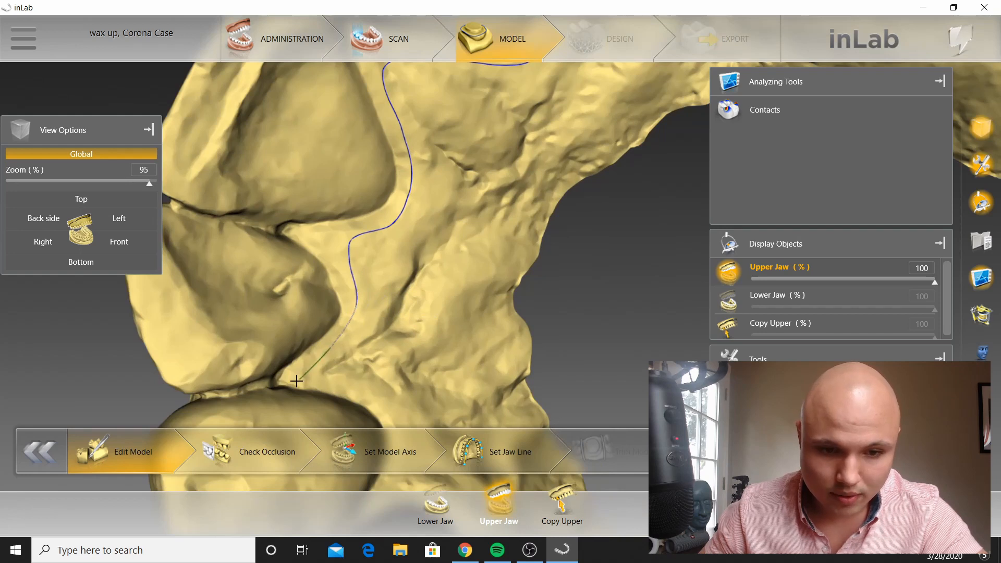
Step: Carry the outline through the contact between teeth 7 and 6 over to the facial side
scroll(374, 322, down, 3)
drag(590, 210, 581, 224)
scroll(365, 367, up, 4)
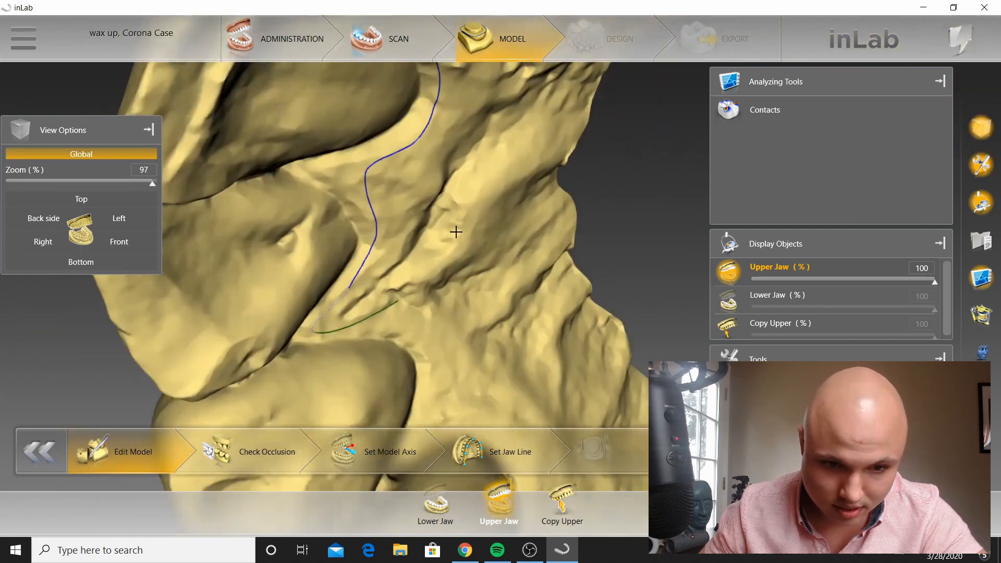
right_drag(456, 232, 515, 172)
click(341, 312)
click(296, 332)
scroll(255, 342, down, 1)
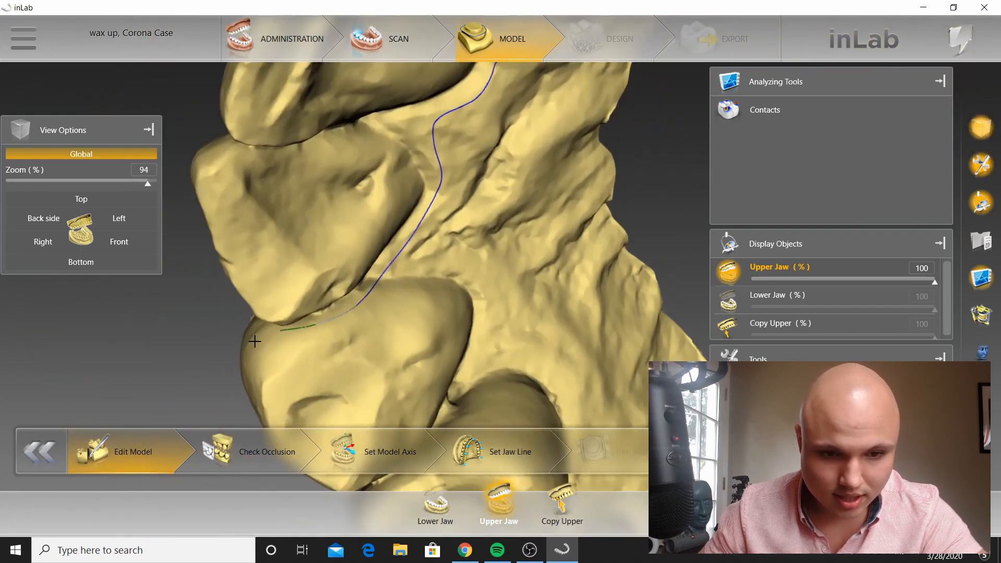
scroll(255, 342, down, 1)
drag(255, 342, 280, 244)
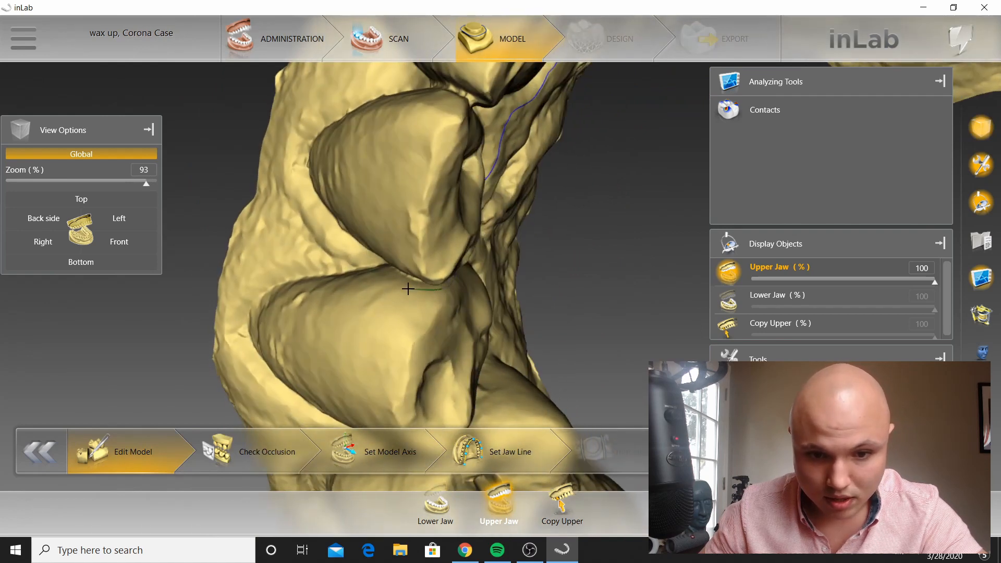
click(376, 274)
drag(329, 221, 369, 214)
right_drag(594, 198, 365, 222)
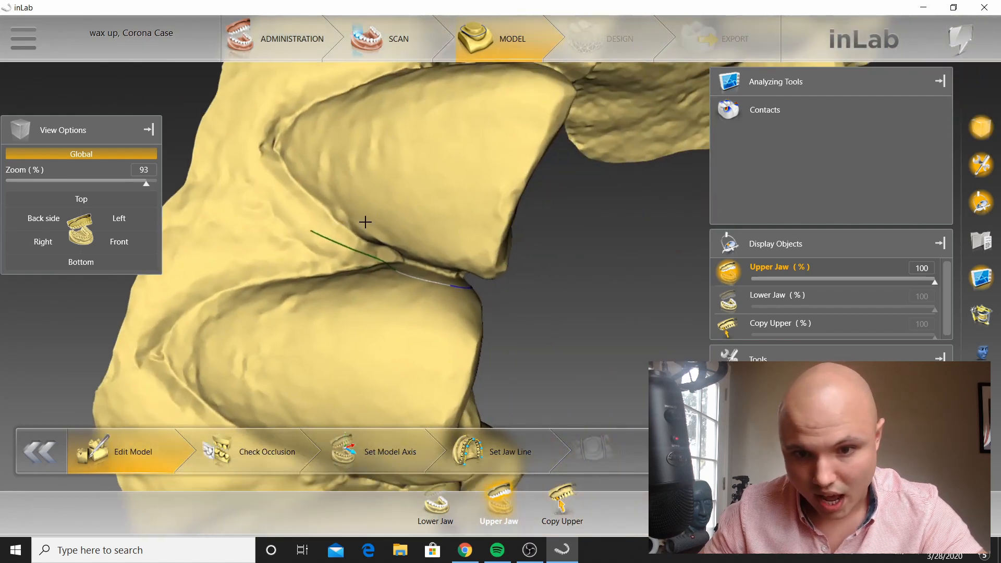
Step: Trace the outline on the gum just above the facial margin of tooth 7, up to the papilla next to tooth 8
right_drag(459, 183, 415, 240)
click(224, 259)
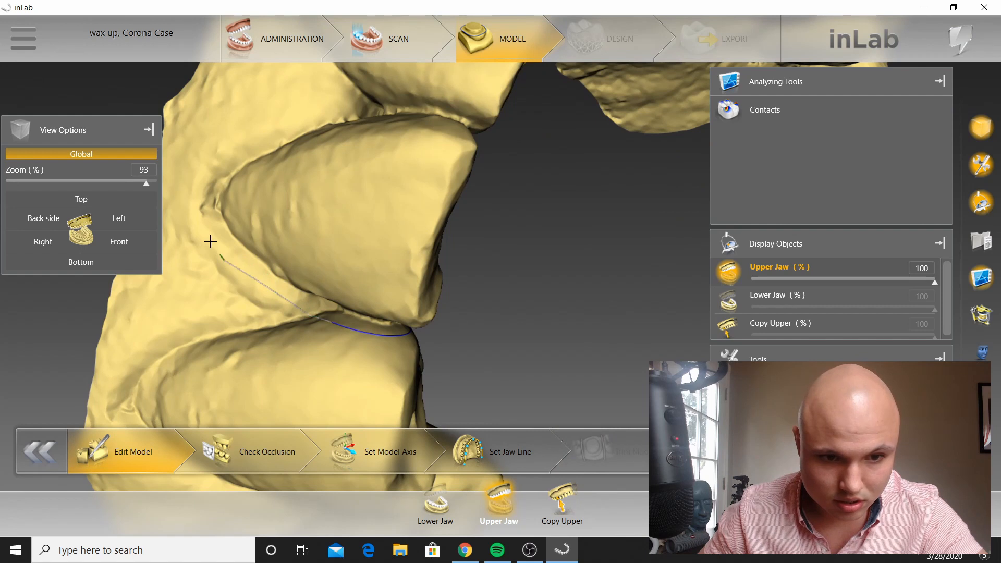
click(210, 241)
click(201, 183)
click(250, 148)
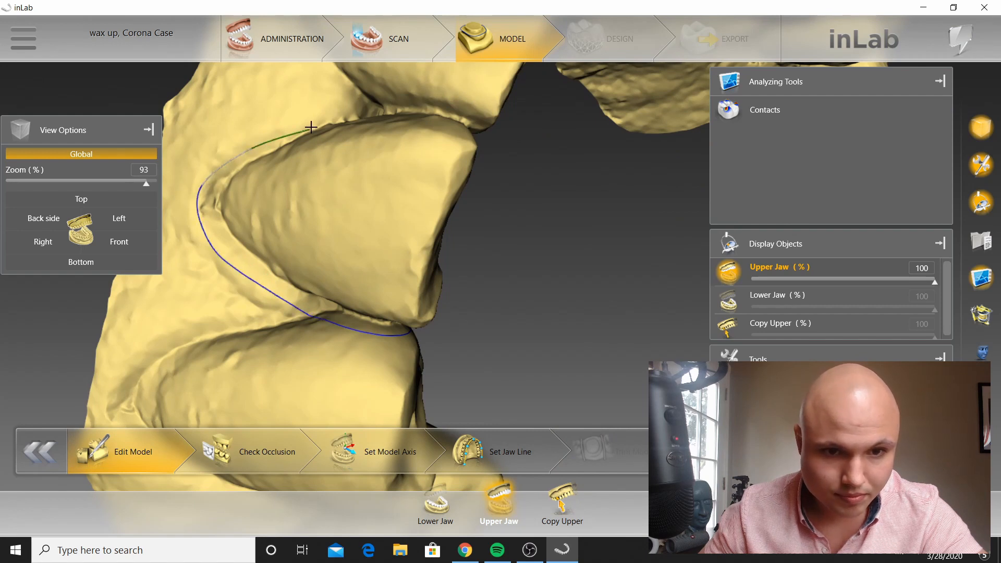
click(322, 117)
click(326, 97)
right_drag(324, 78, 315, 219)
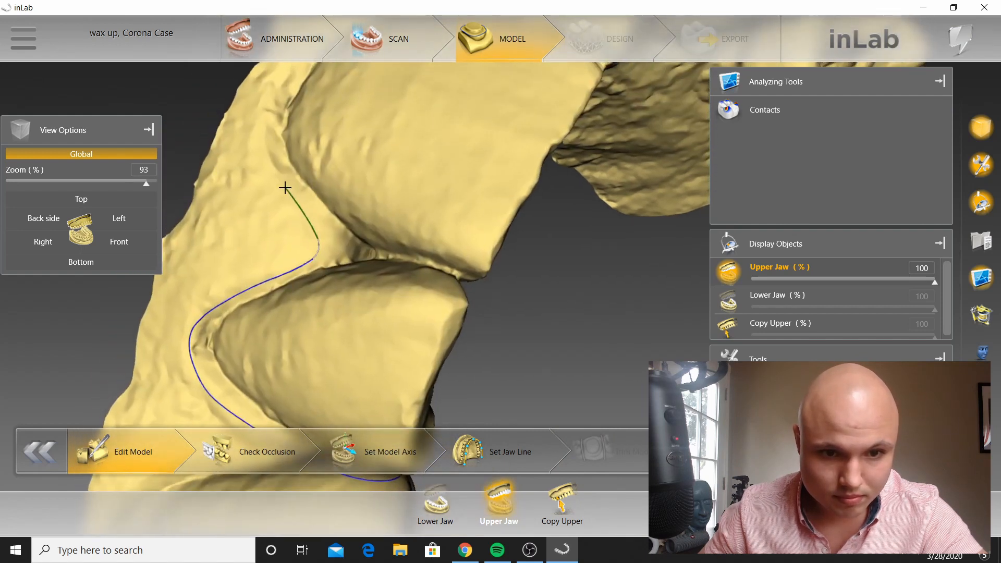
Step: Continue the outline along the facial gum margins of central incisors 8 and 9, dipping into the papilla between them
right_drag(261, 133, 261, 237)
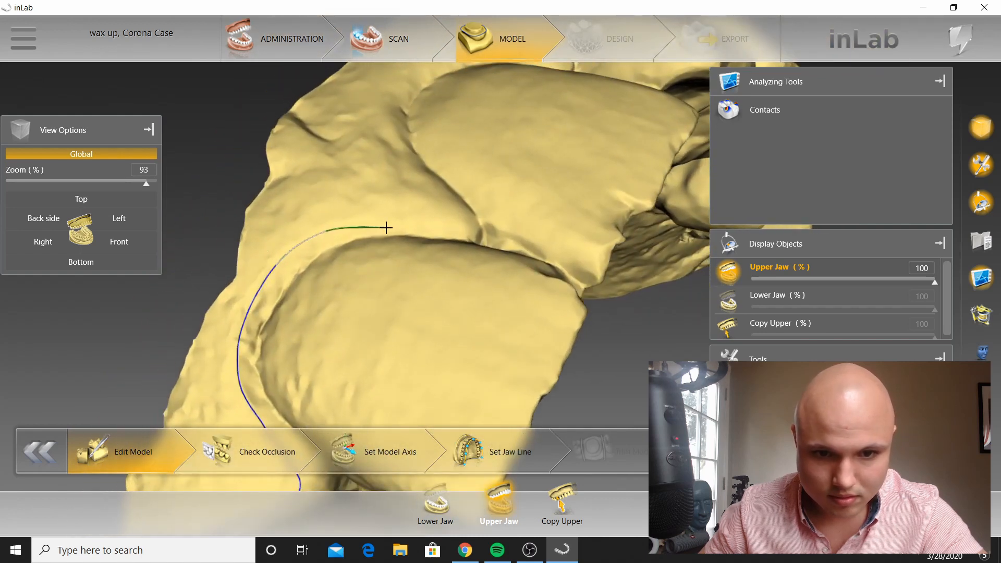
right_drag(387, 228, 402, 348)
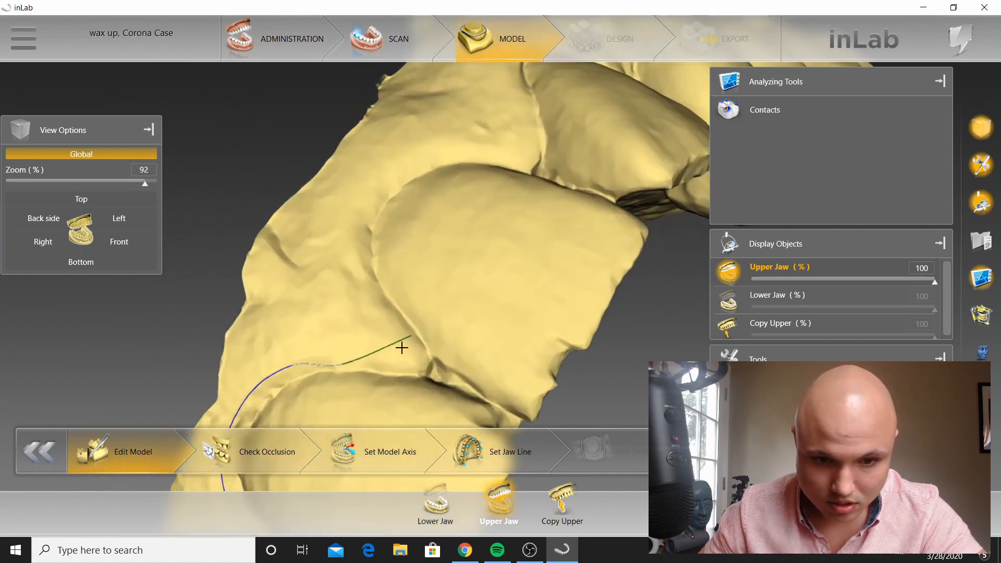
click(396, 343)
click(385, 313)
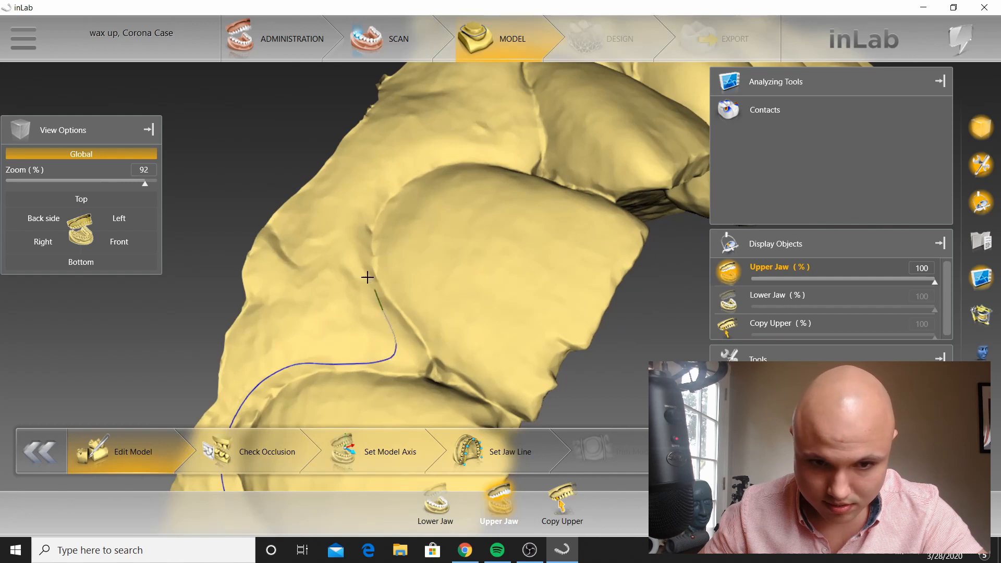
click(353, 233)
click(382, 181)
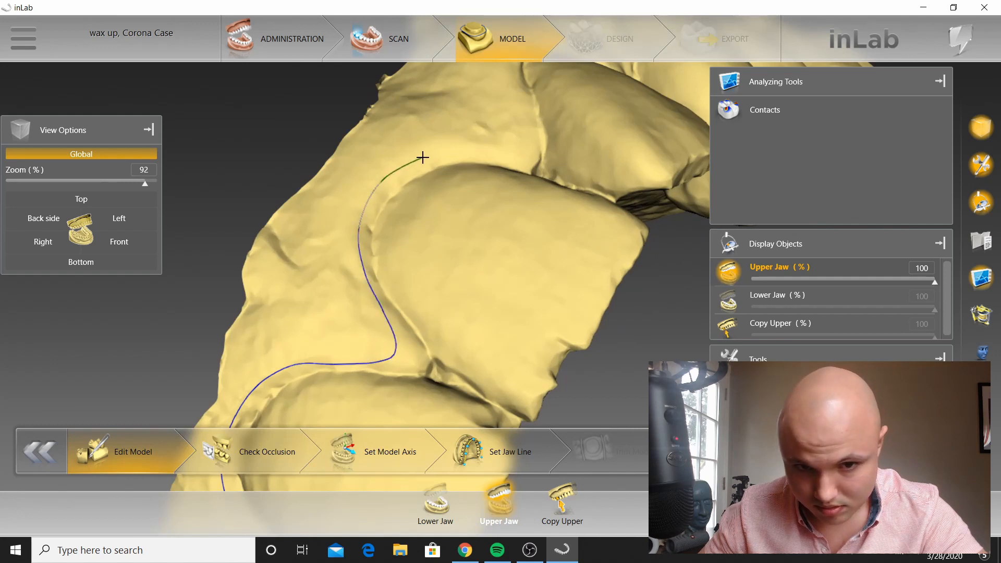
right_drag(422, 158, 447, 233)
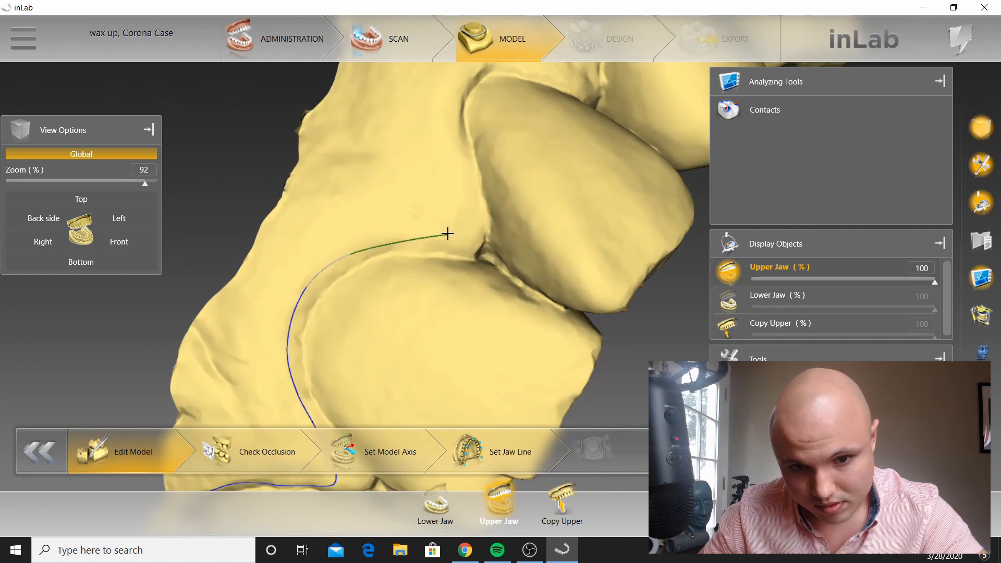
Step: Trace the outline around the facial gum margin of tooth 10 and close it at the contact with tooth 11
click(456, 230)
click(457, 187)
click(453, 119)
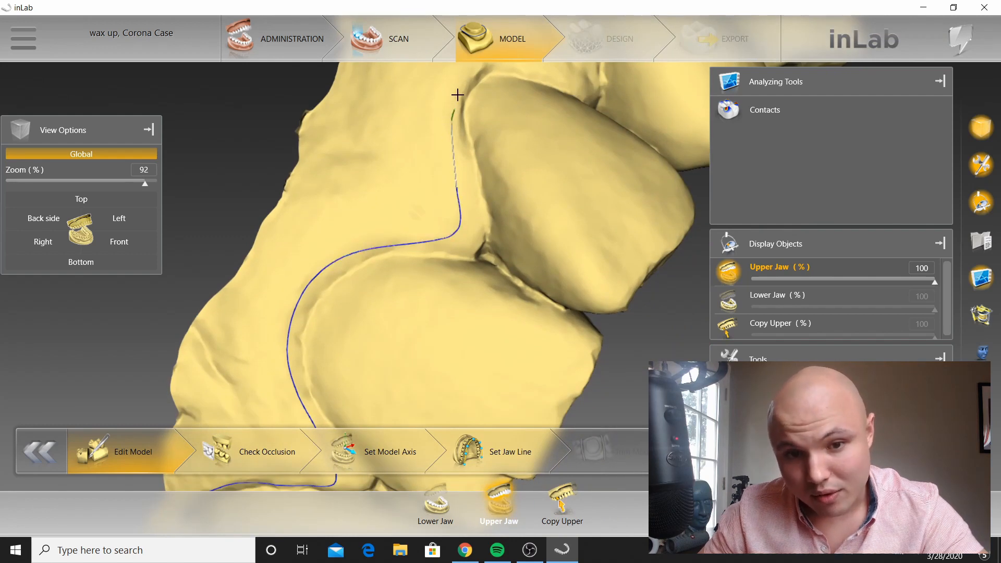
right_drag(457, 95, 436, 186)
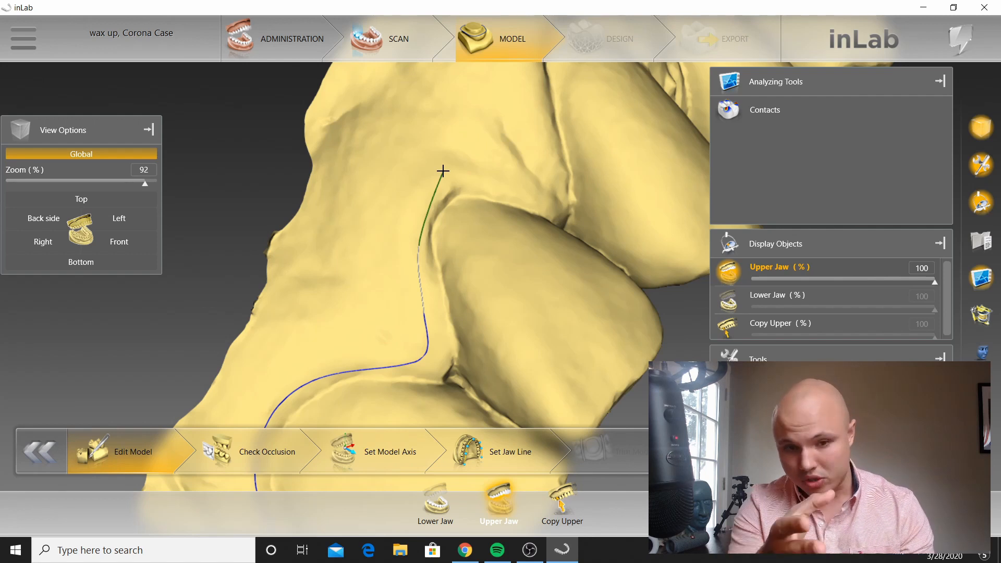
click(422, 194)
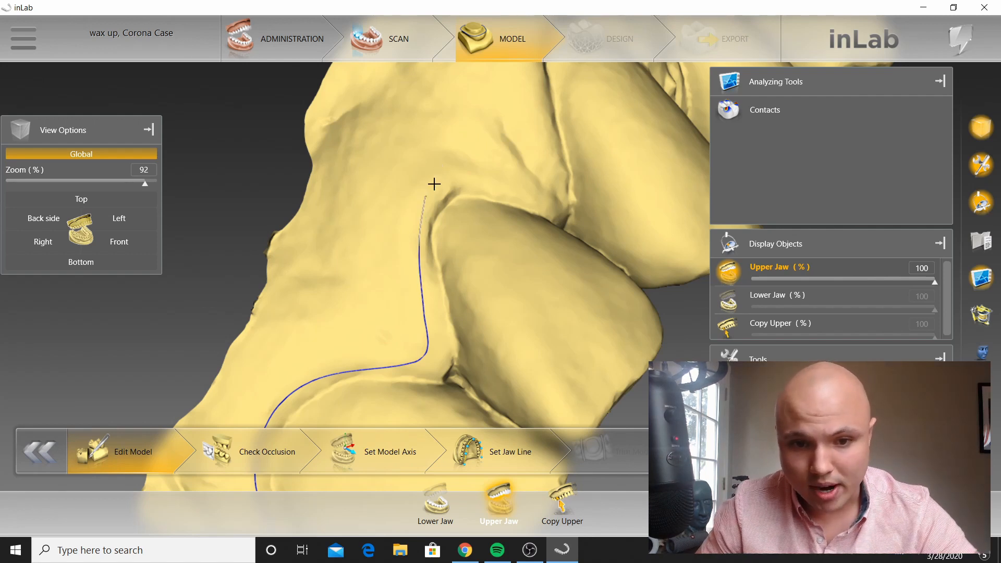
click(453, 174)
click(503, 172)
click(545, 178)
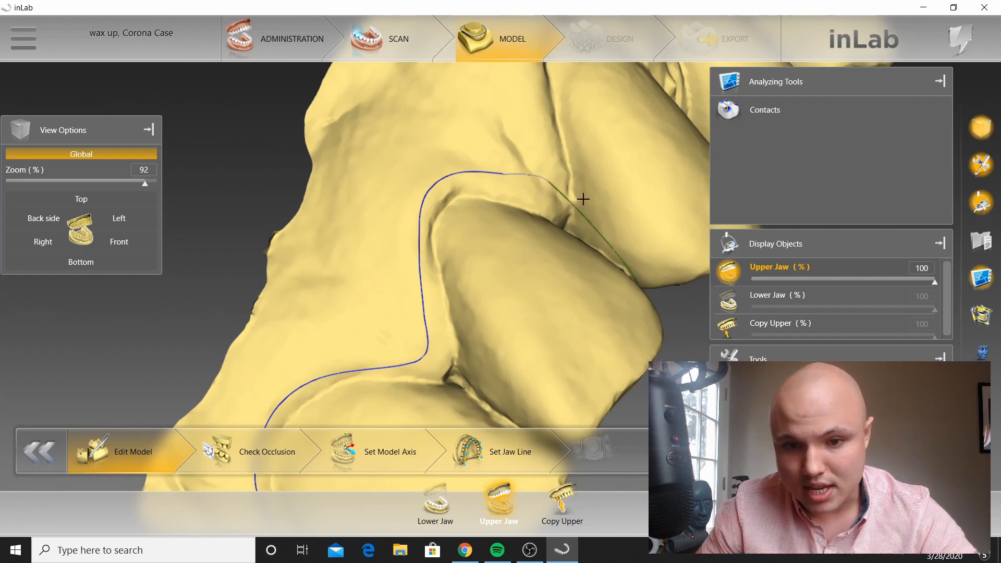
double_click(592, 267)
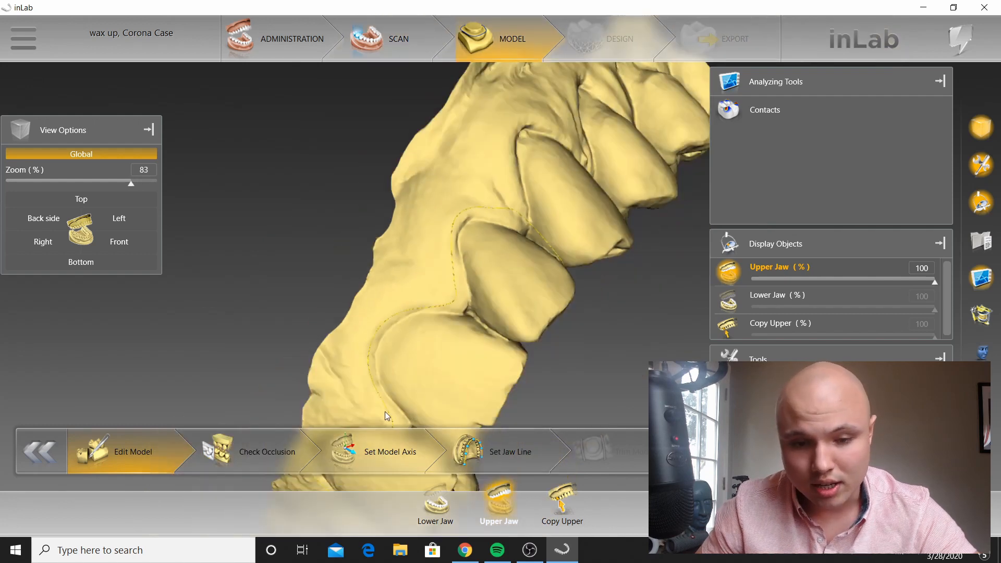
Step: Redraw the outline section between teeth 10 and 11 to follow their contact closely from the facial to the palatal side
scroll(411, 356, up, 4)
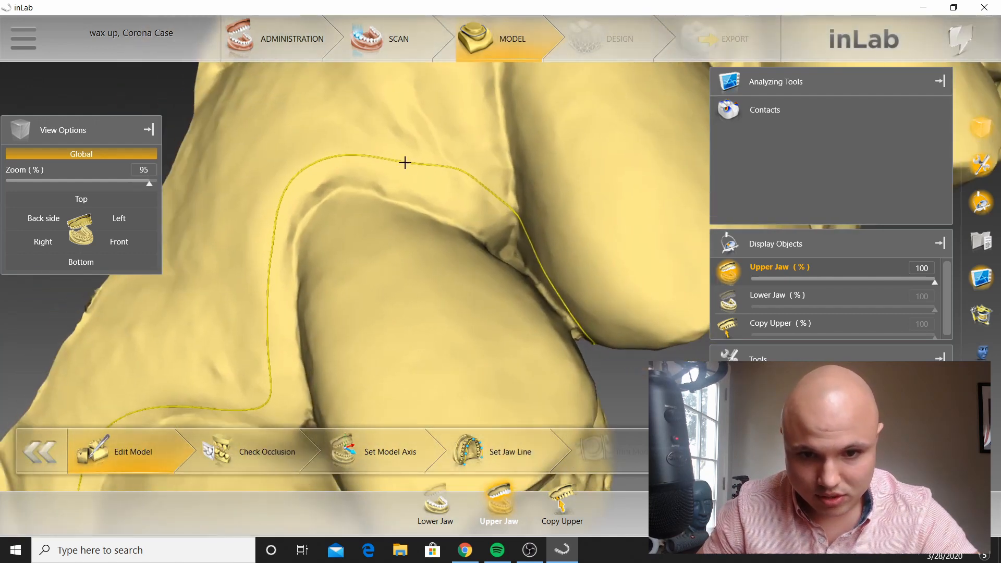
click(405, 162)
click(480, 193)
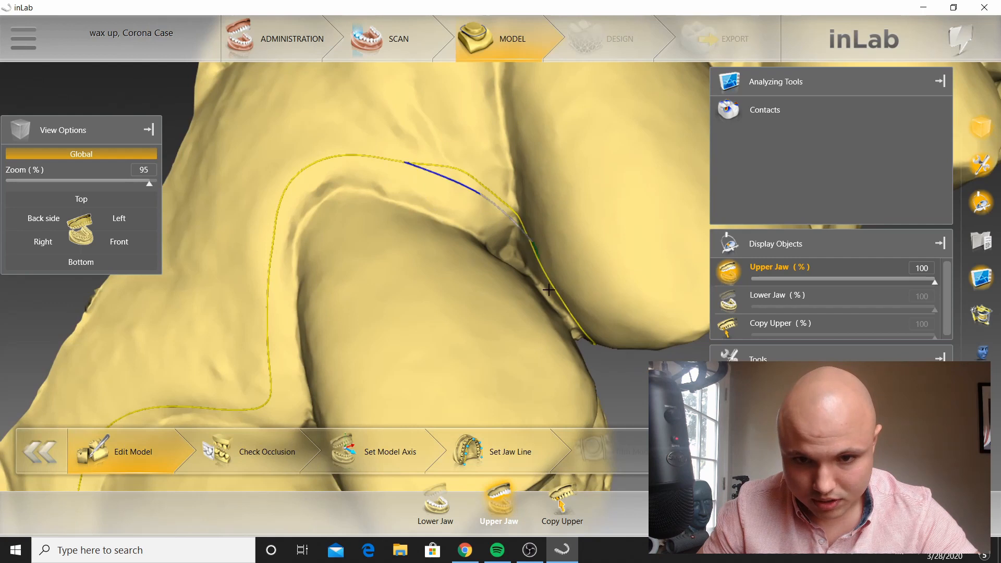
drag(549, 290, 560, 266)
drag(603, 189, 546, 236)
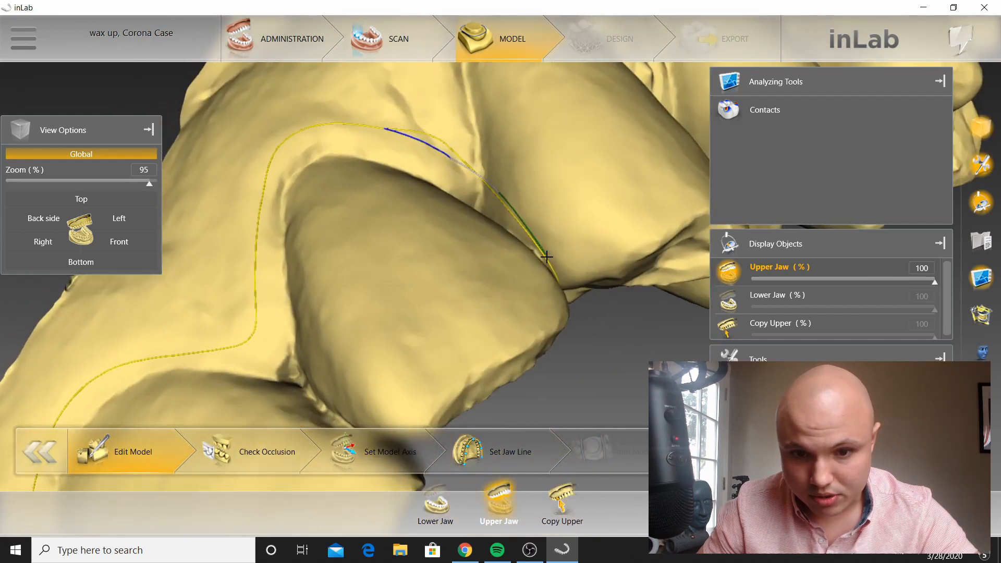
click(544, 258)
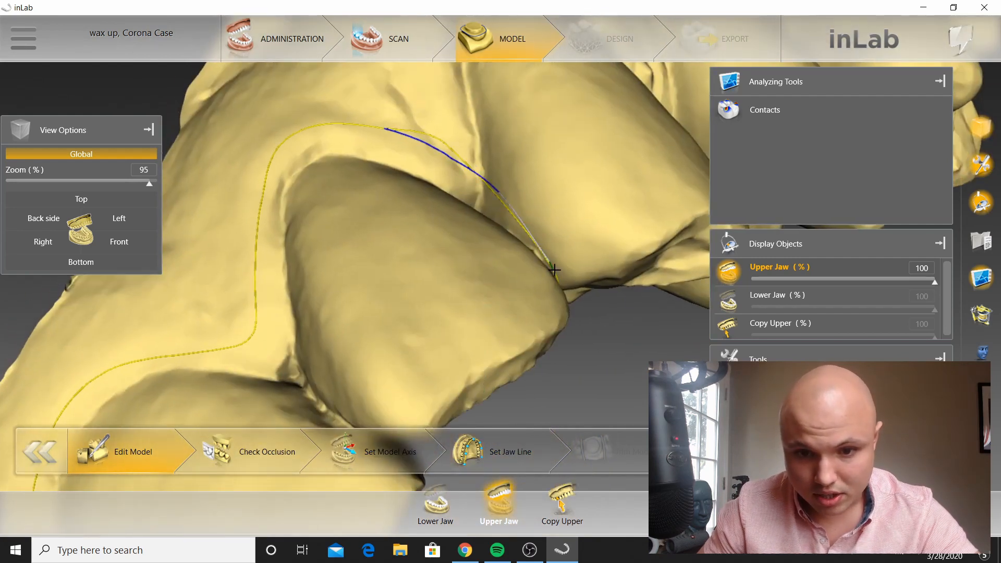
scroll(552, 263, up, 2)
drag(575, 284, 510, 301)
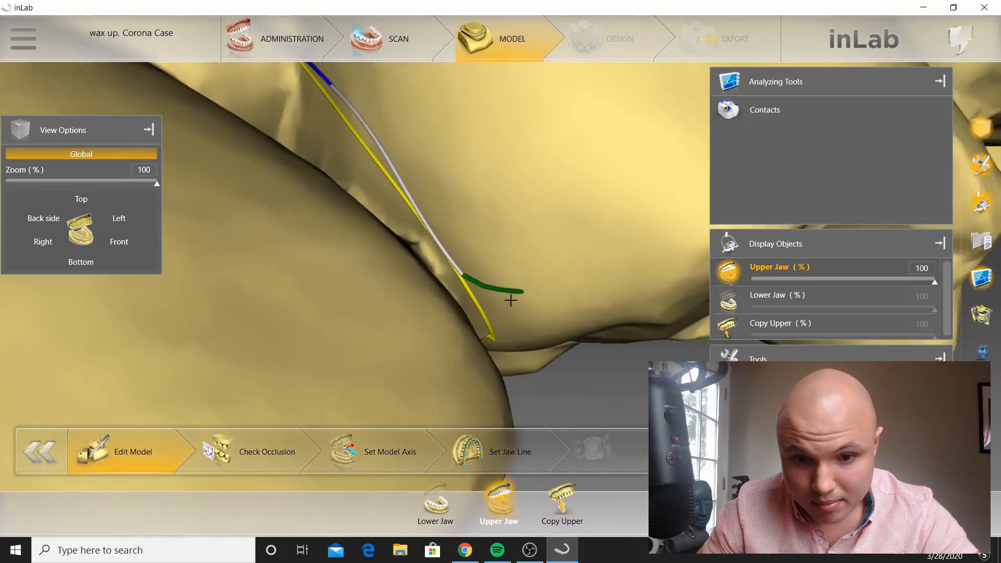
click(511, 301)
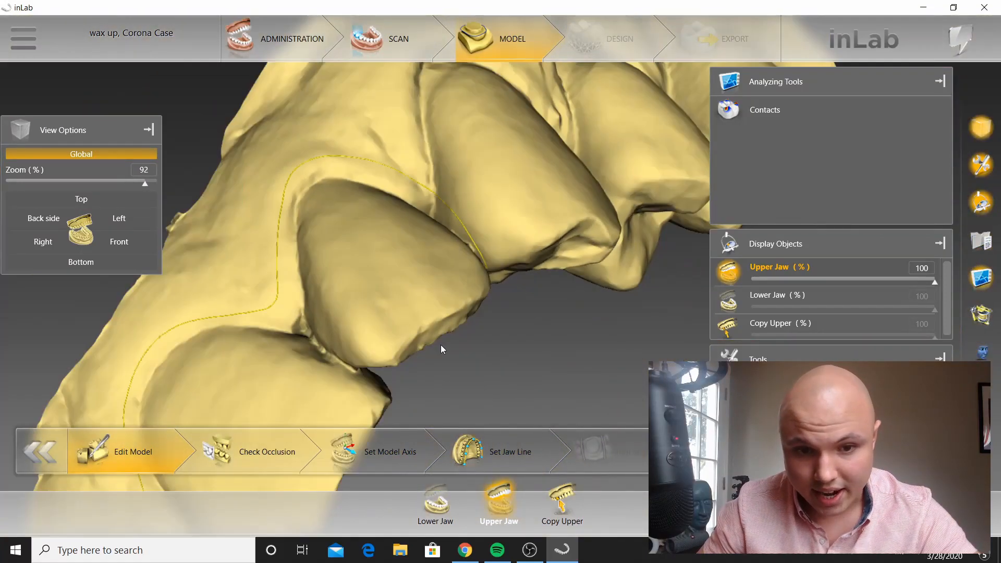
right_drag(440, 345, 461, 214)
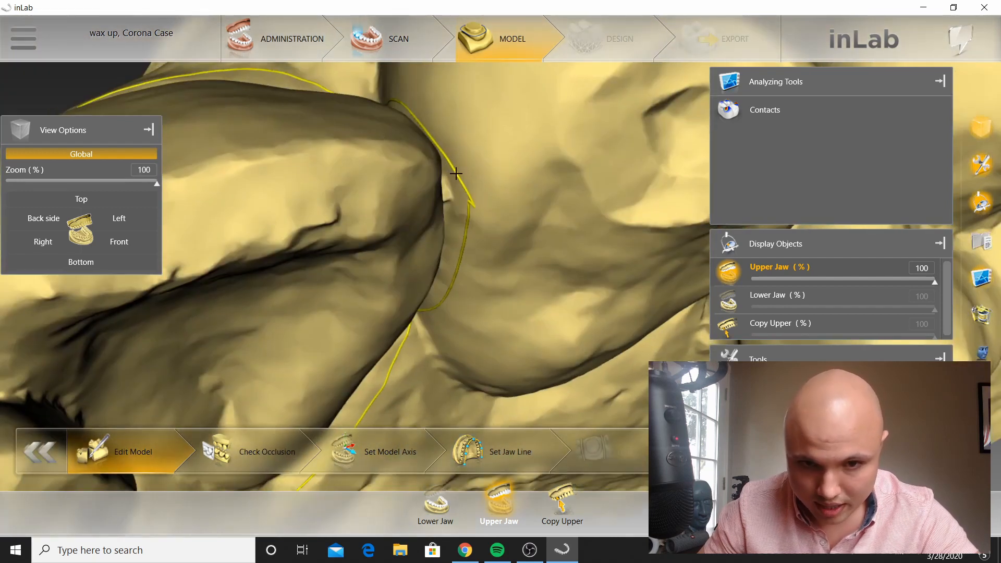
mouse_move(456, 174)
mouse_down()
mouse_move(465, 238)
mouse_move(449, 289)
mouse_up()
mouse_move(449, 289)
right_down()
mouse_move(349, 356)
mouse_move(416, 331)
mouse_move(302, 384)
mouse_move(436, 347)
mouse_move(517, 247)
right_up()
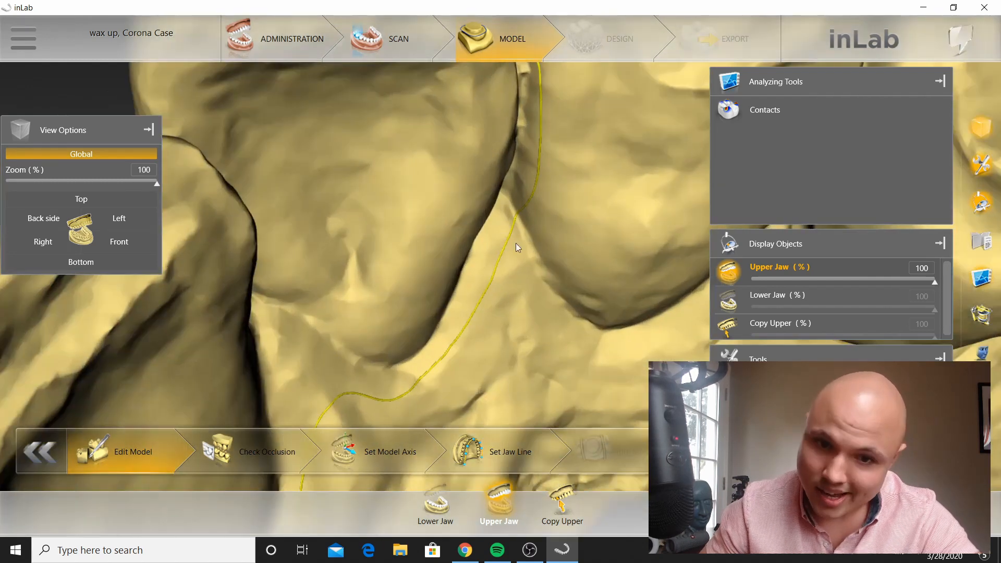
Step: Examine the closed outline around the incisors from the palatal side and along the facial gum margins
drag(527, 208, 482, 291)
scroll(472, 270, down, 2)
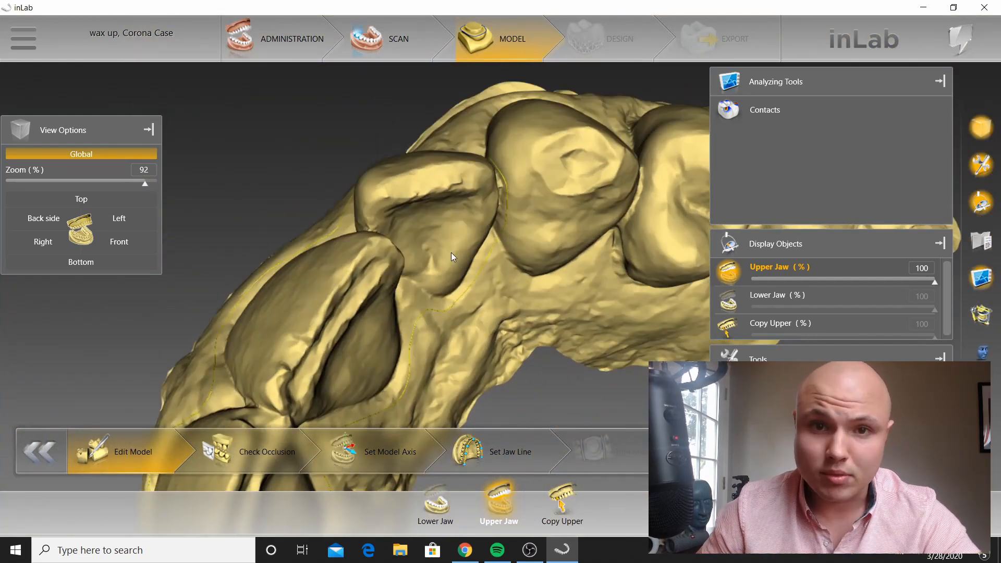
scroll(445, 268, down, 2)
mouse_move(420, 271)
right_down()
mouse_move(426, 227)
mouse_move(431, 279)
right_up()
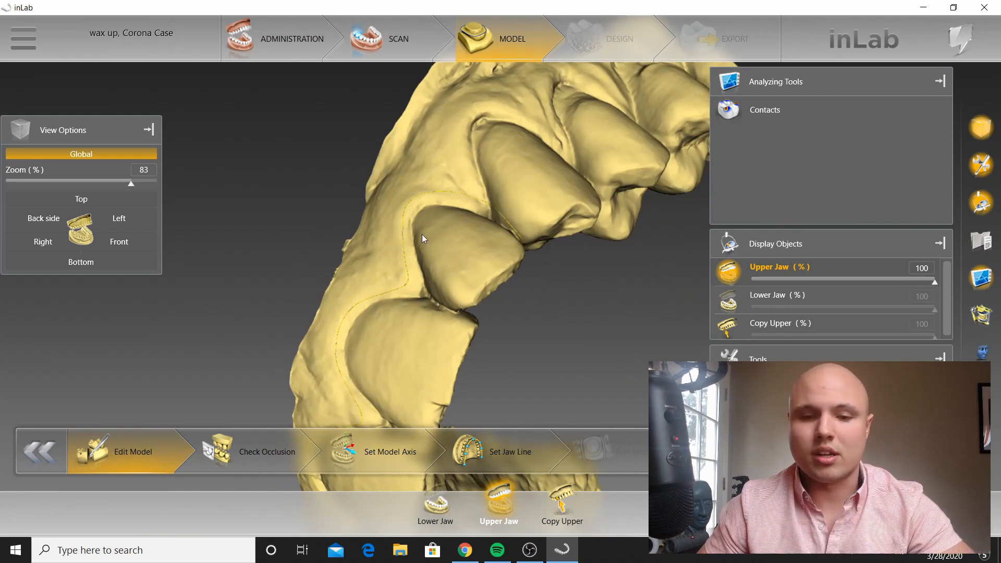
scroll(430, 240, up, 2)
right_drag(431, 240, 430, 252)
click(133, 245)
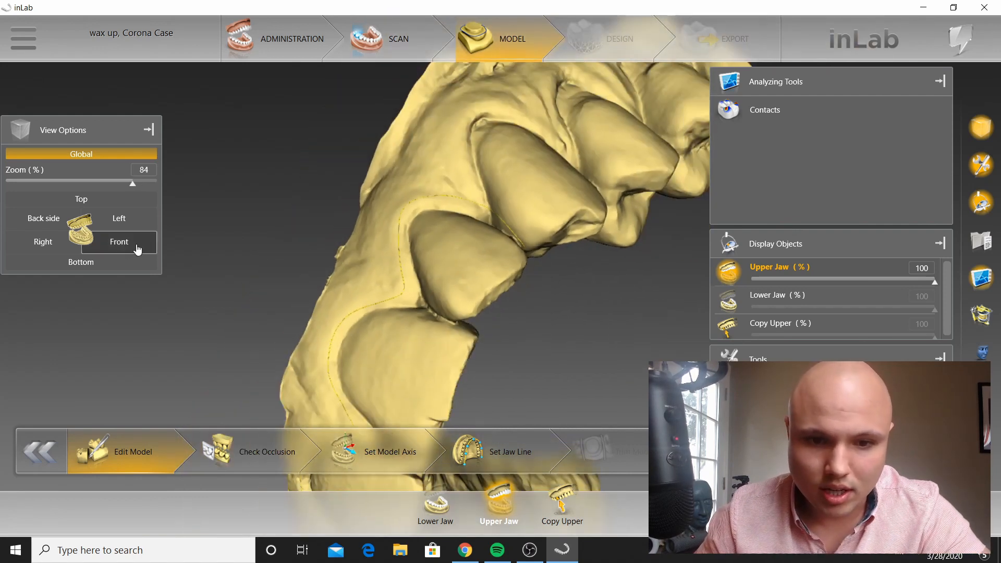
click(135, 248)
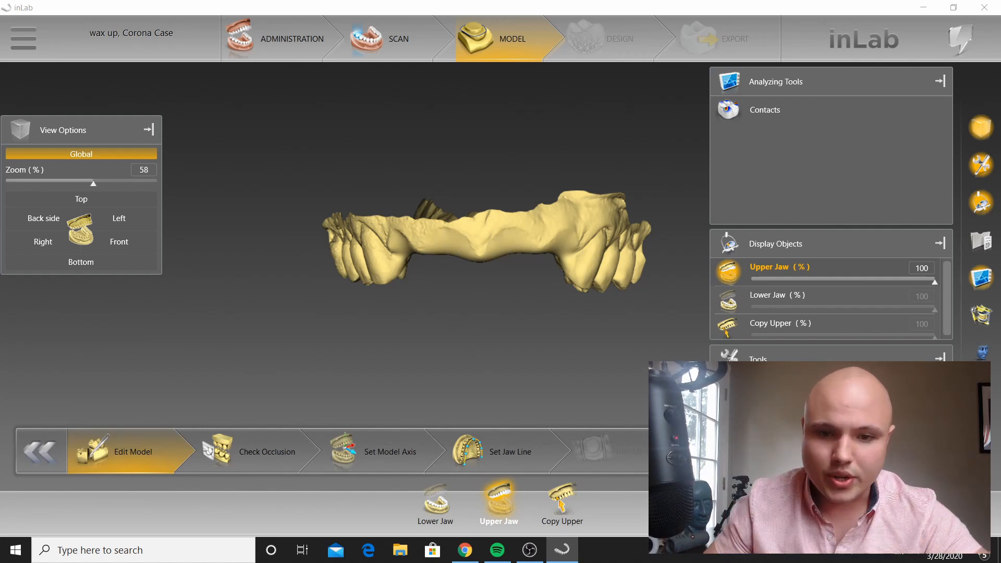
Step: Examine the anterior ridge of the upper jaw between the canines from the front and the occlusal side
scroll(597, 411, up, 4)
mouse_move(537, 354)
mouse_down()
mouse_move(523, 329)
mouse_move(537, 353)
mouse_up()
scroll(525, 332, down, 1)
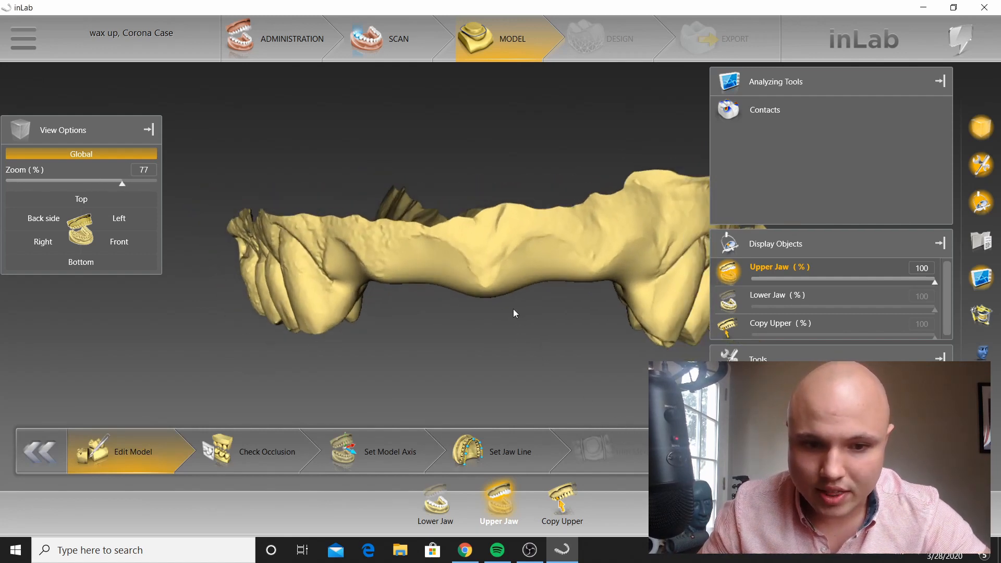
drag(513, 313, 513, 254)
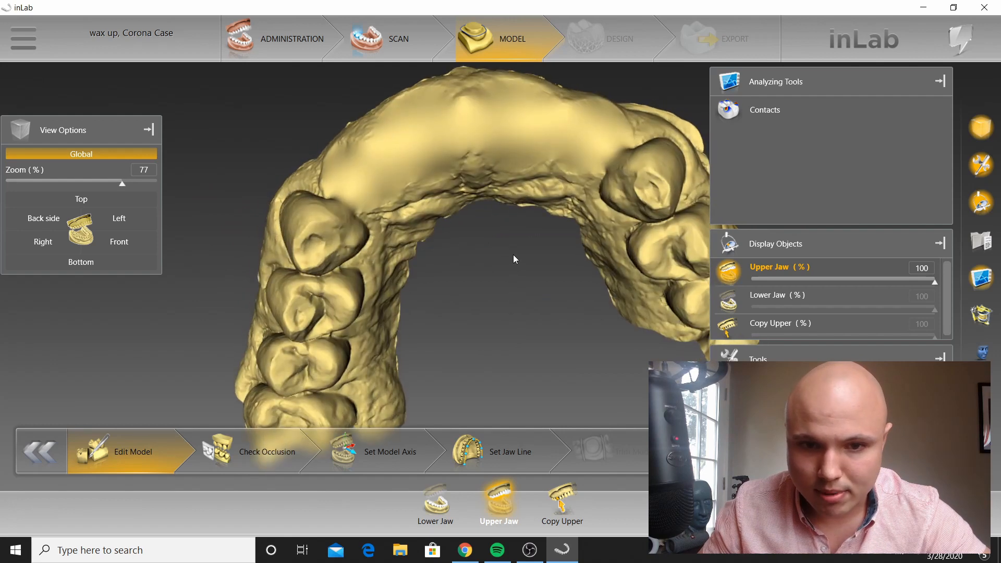
click(499, 491)
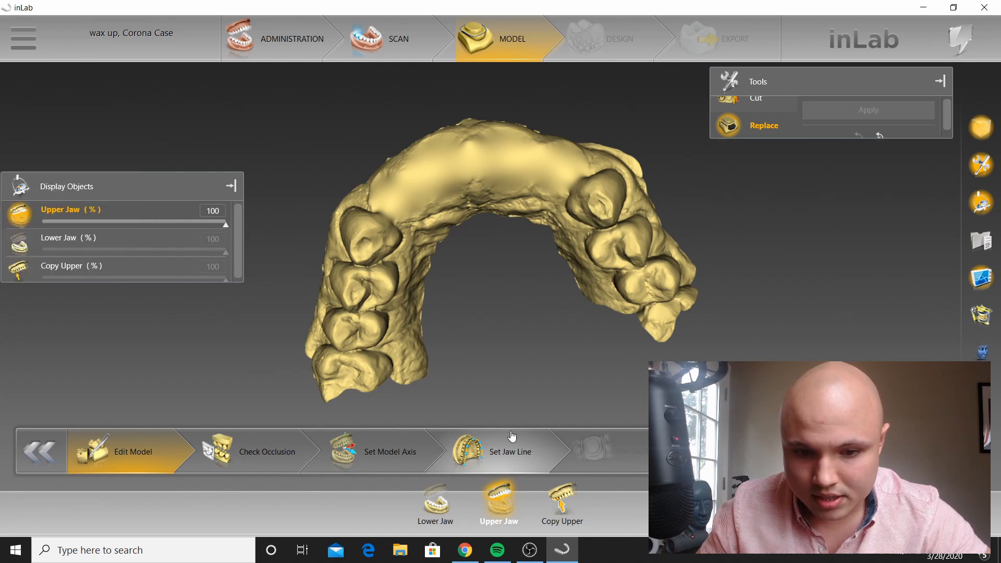
Step: Show the upper copy in the jaw line setup and place the 6 and 11 tooth markers on the canines
click(512, 436)
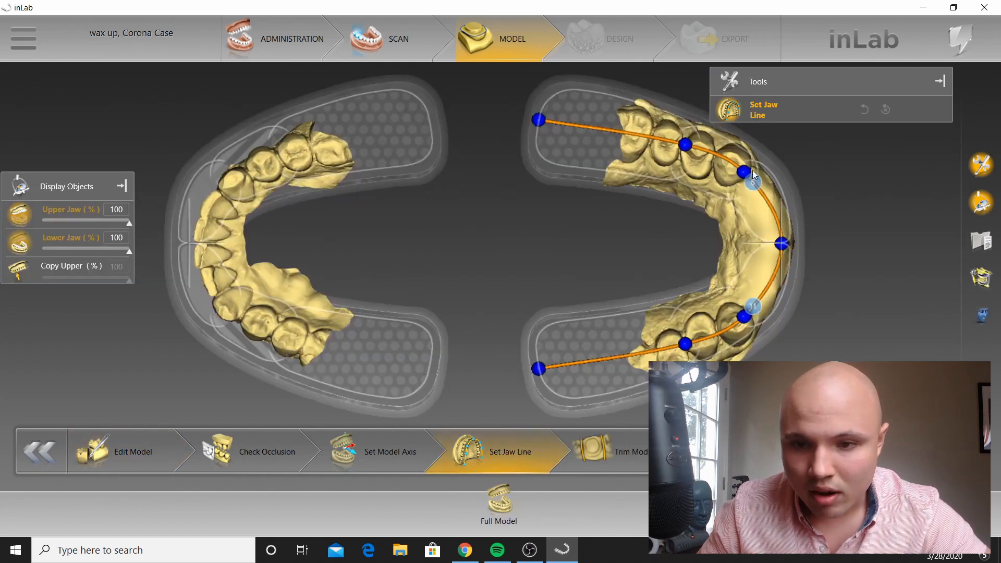
click(36, 271)
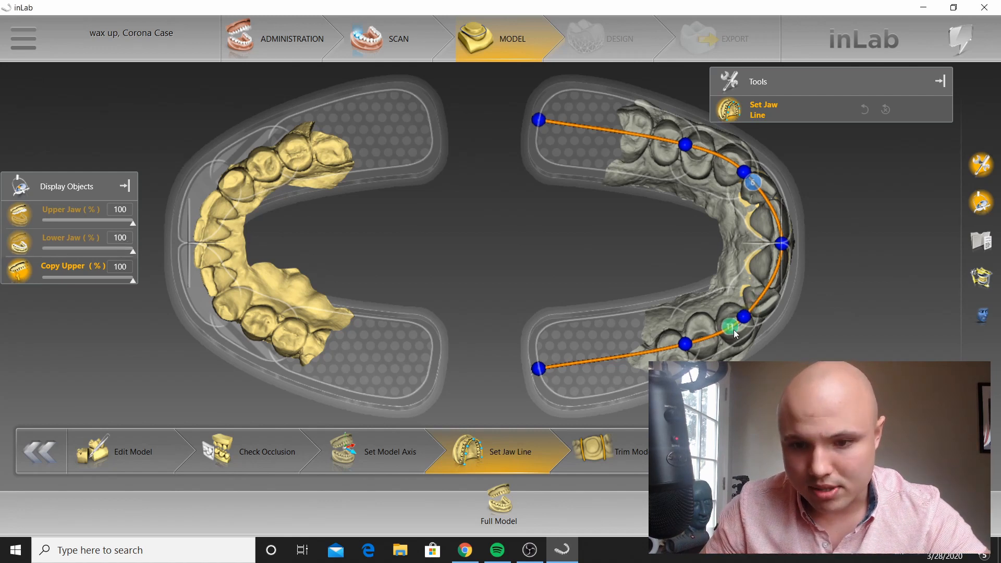
drag(752, 185, 732, 174)
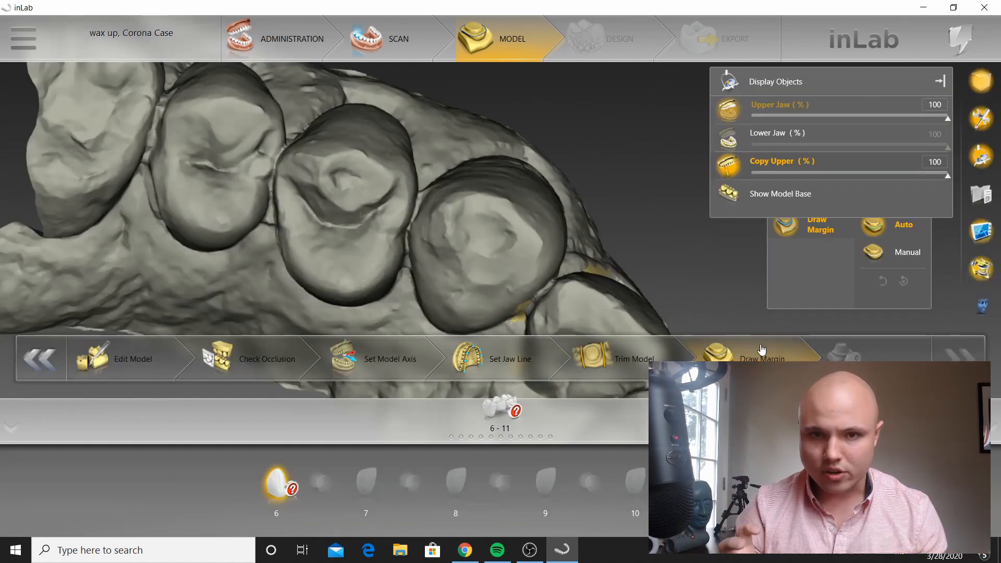
Step: Draw a small closed margin manually on the palatal surface of tooth 6
drag(517, 226, 640, 215)
scroll(565, 149, down, 2)
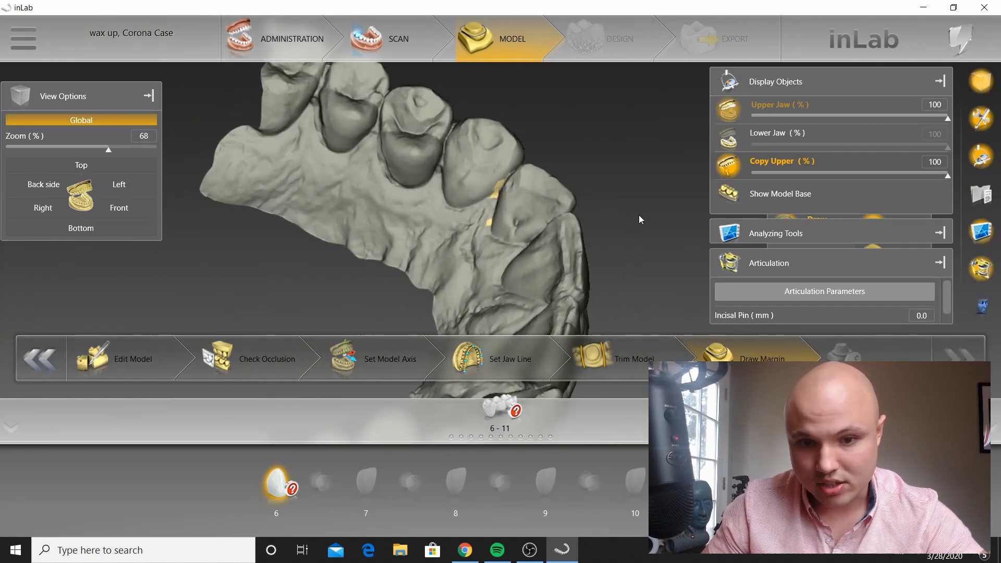
scroll(573, 212, up, 3)
drag(548, 250, 549, 232)
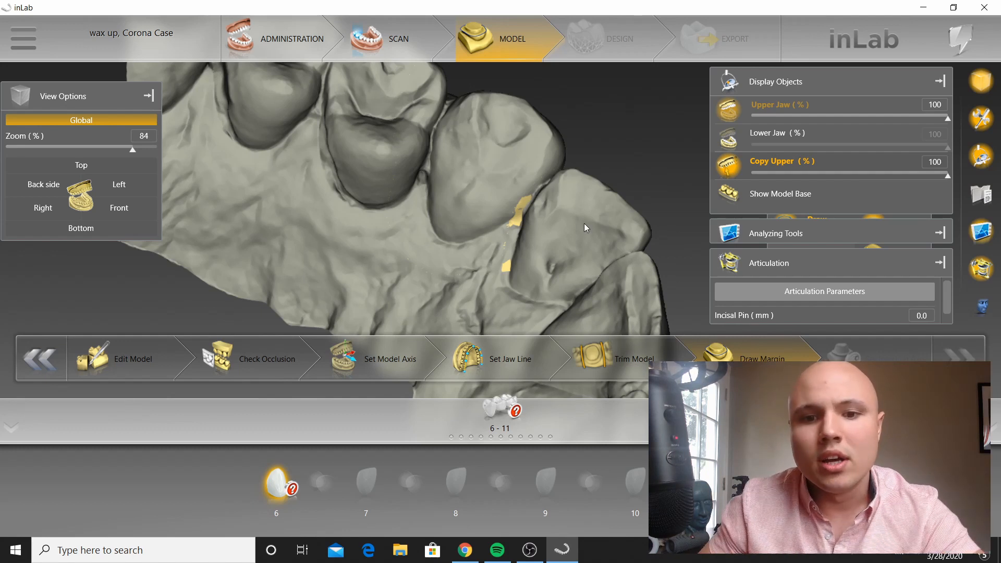
drag(544, 199, 467, 197)
scroll(485, 234, up, 2)
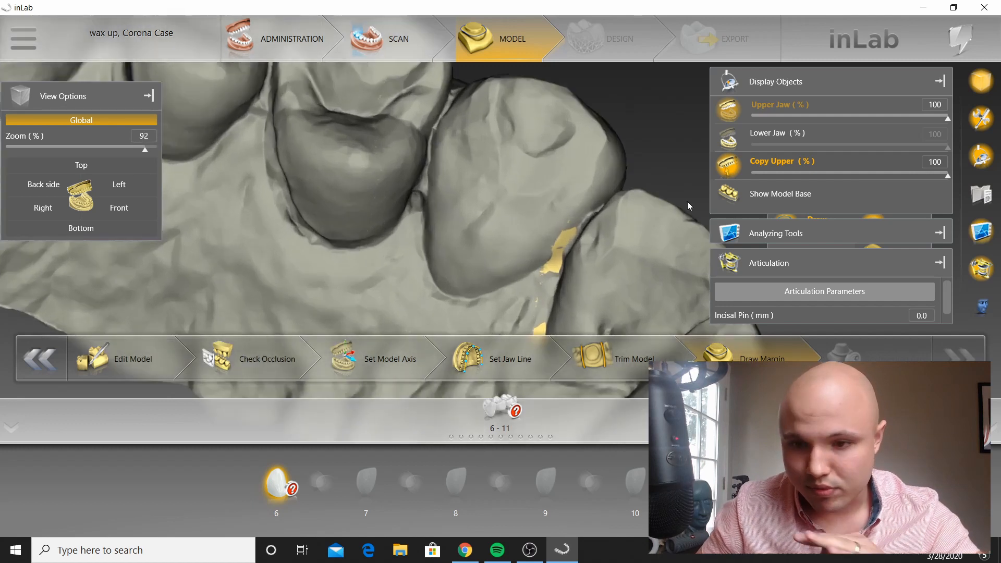
click(812, 221)
click(900, 254)
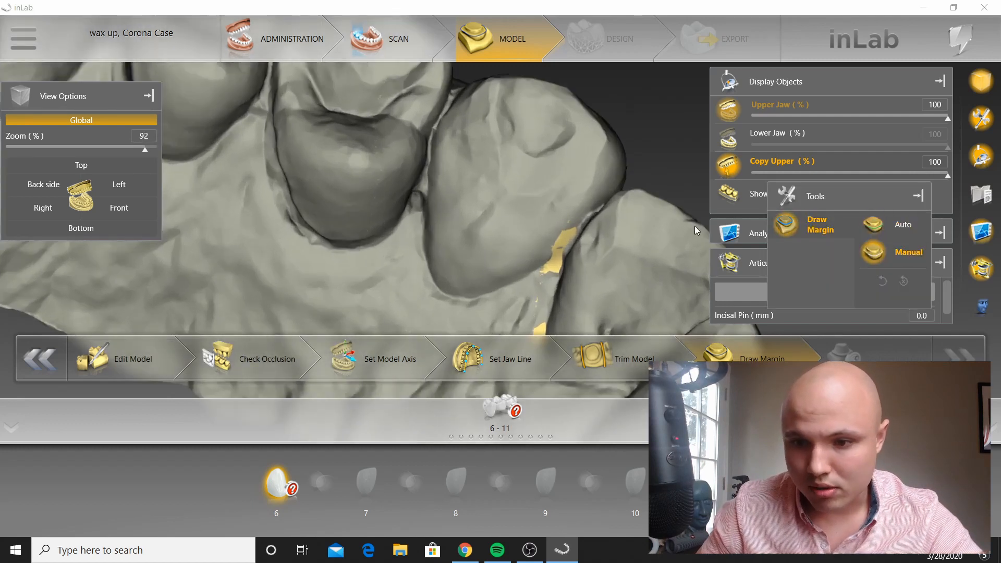
scroll(416, 163, up, 1)
click(417, 153)
mouse_move(447, 101)
mouse_down()
mouse_move(548, 129)
mouse_move(511, 235)
mouse_move(440, 252)
mouse_move(422, 150)
mouse_up()
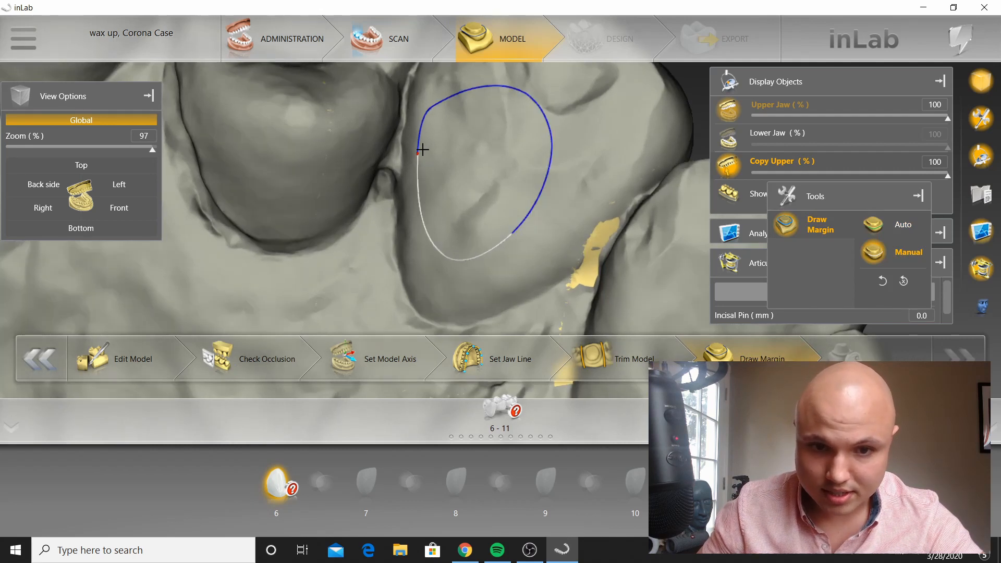
scroll(559, 166, down, 4)
drag(558, 167, 426, 226)
scroll(559, 213, up, 3)
scroll(543, 242, down, 2)
scroll(578, 233, up, 2)
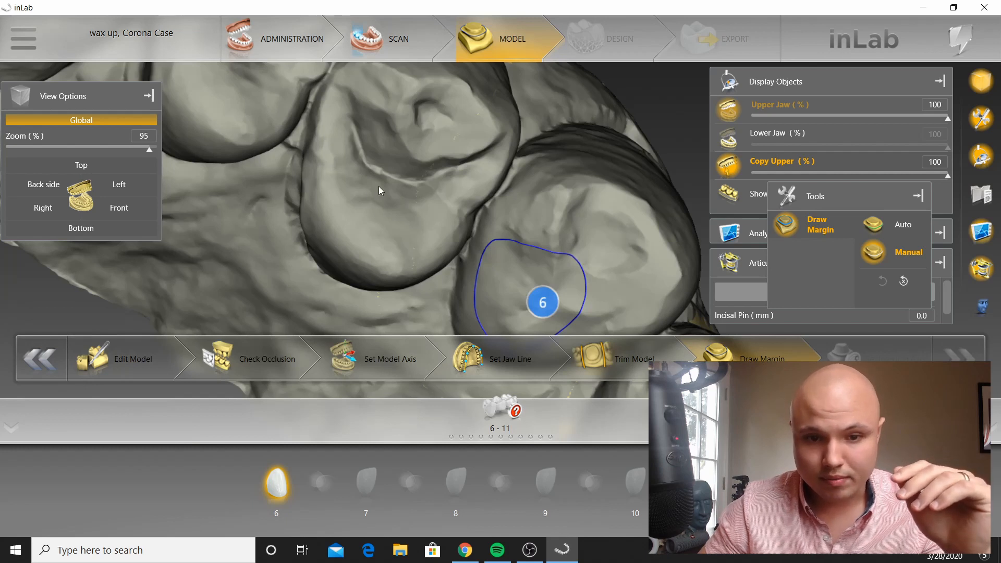
Step: Draw a small closed margin manually on the palatal surface of tooth 11
scroll(515, 252, down, 2)
drag(515, 251, 509, 132)
scroll(547, 229, down, 2)
double_click(538, 224)
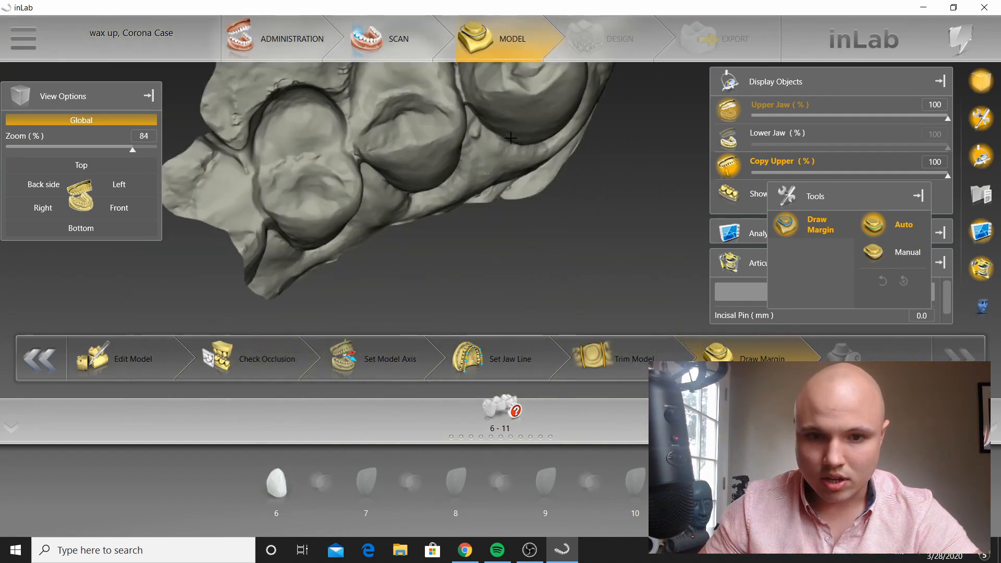
drag(570, 115, 582, 193)
click(873, 253)
scroll(593, 161, up, 4)
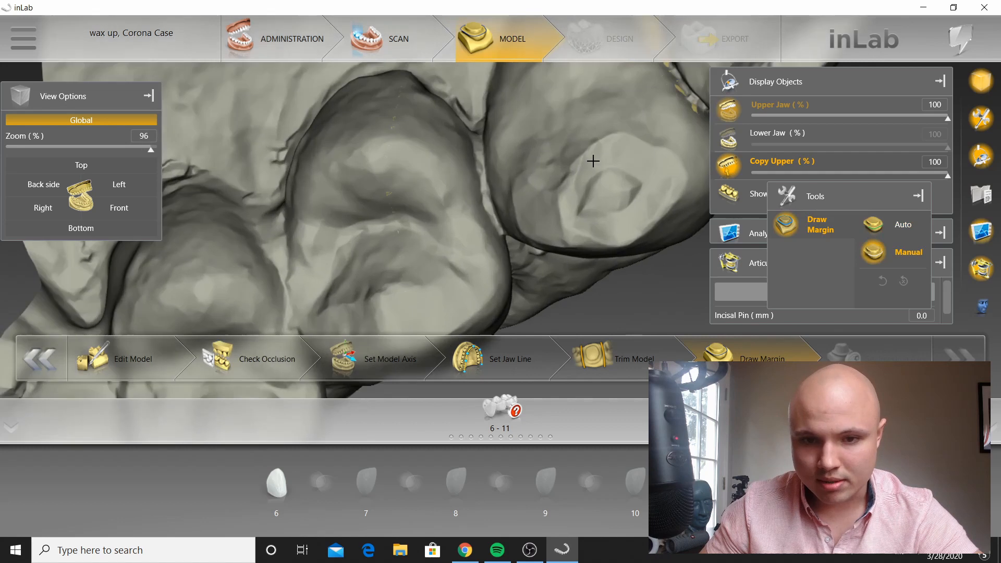
right_drag(593, 161, 541, 249)
double_click(545, 182)
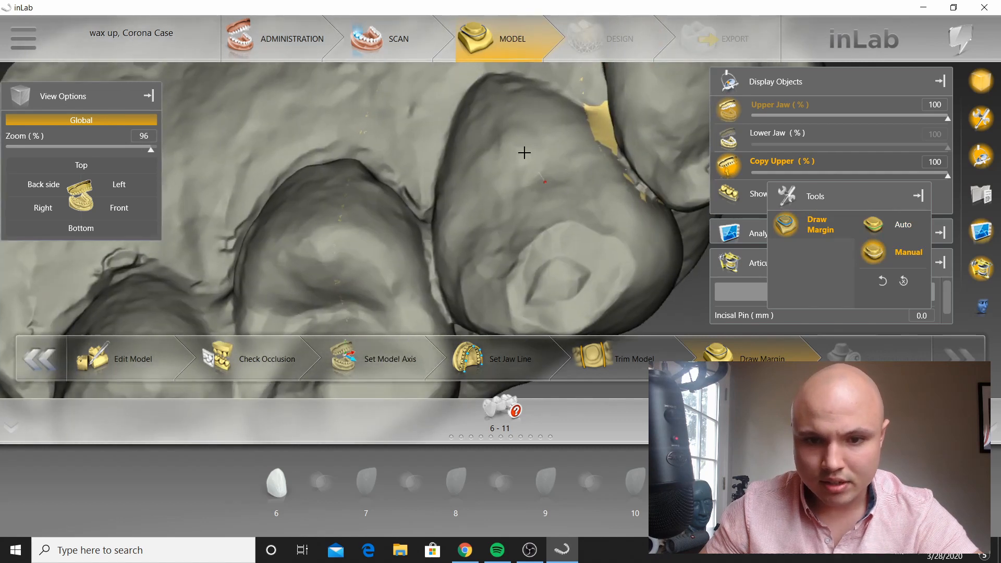
click(502, 139)
click(457, 218)
click(483, 248)
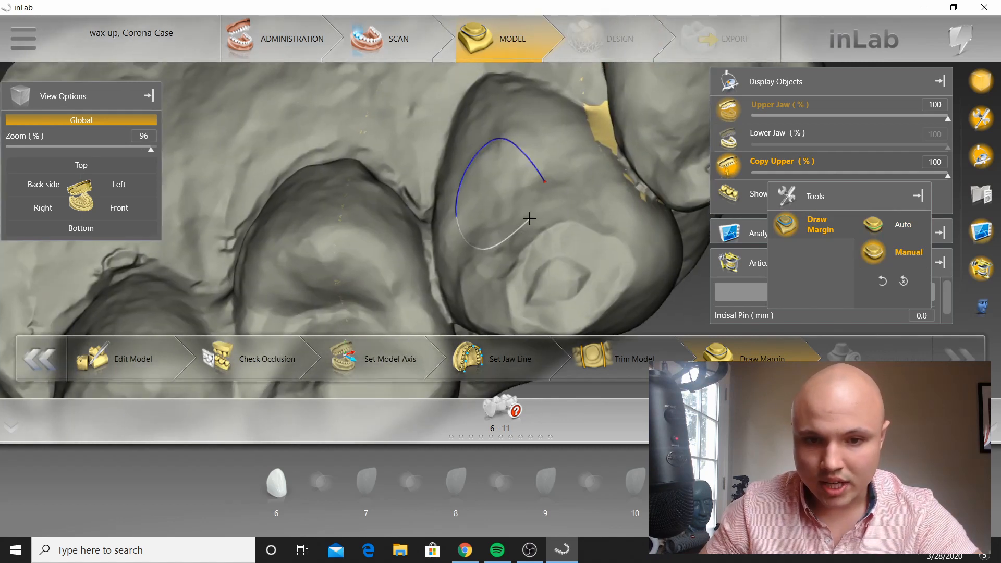
click(530, 219)
double_click(545, 175)
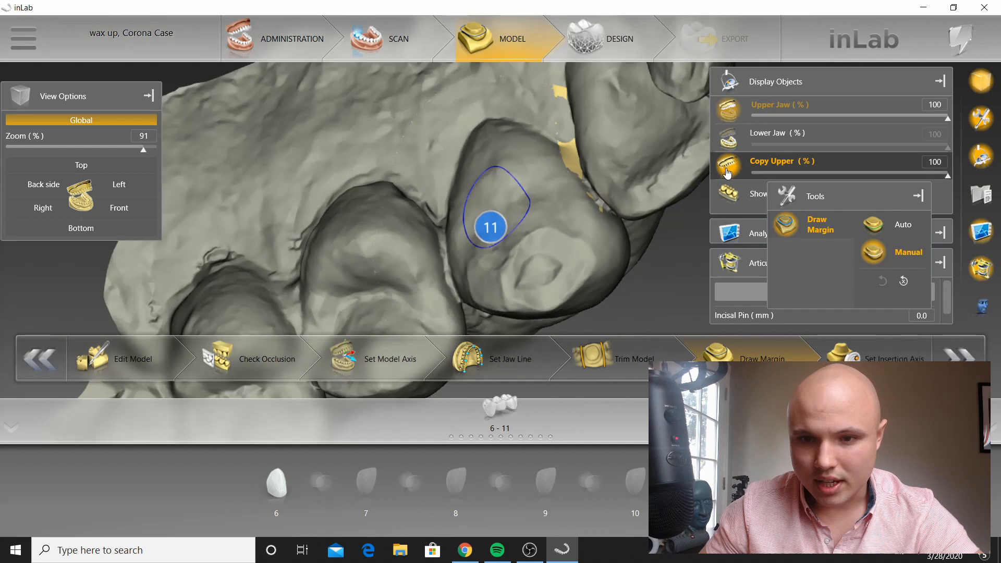
Step: Examine the tooth 11 margin on the upper jaw with the upper copy temporarily hidden
click(726, 171)
right_drag(523, 185, 515, 227)
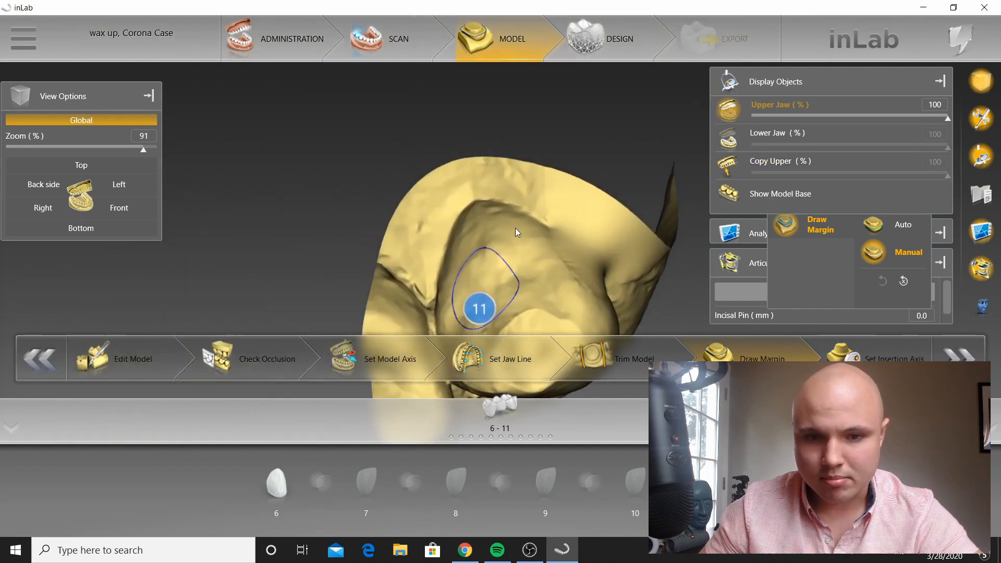
middle_drag(515, 227, 531, 199)
right_drag(531, 198, 525, 122)
middle_drag(525, 122, 533, 180)
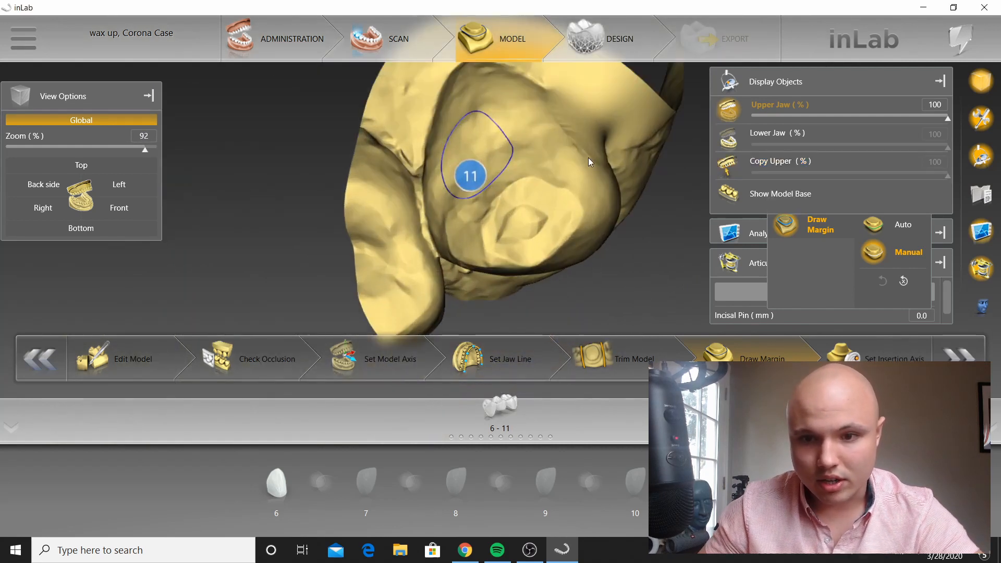
click(728, 166)
scroll(582, 204, down, 5)
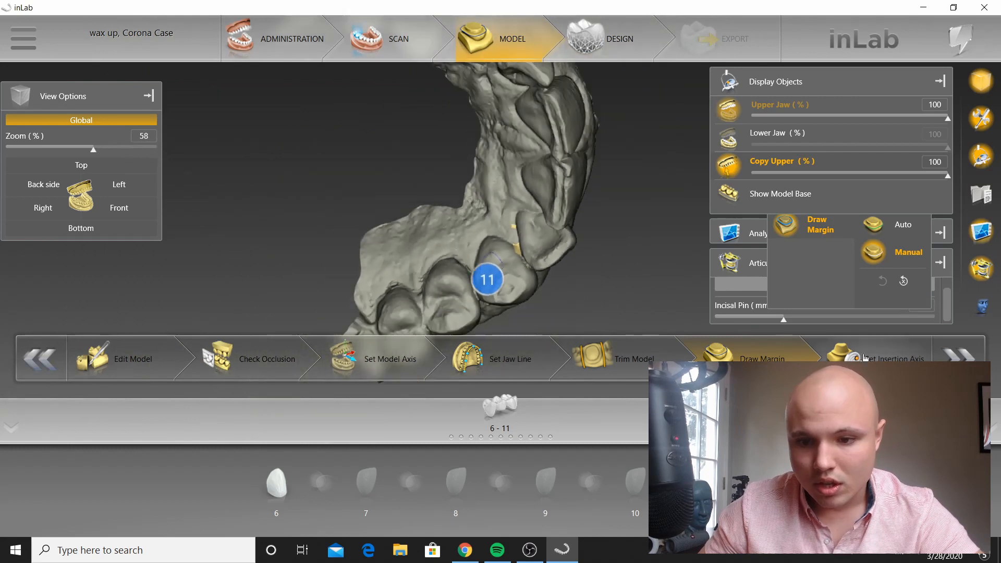
Step: Proceed through the insertion axis to the restoration parameters and set tooth 6's veneer to Spacer 0 µm and Veneer Thickness 300 µm
click(863, 358)
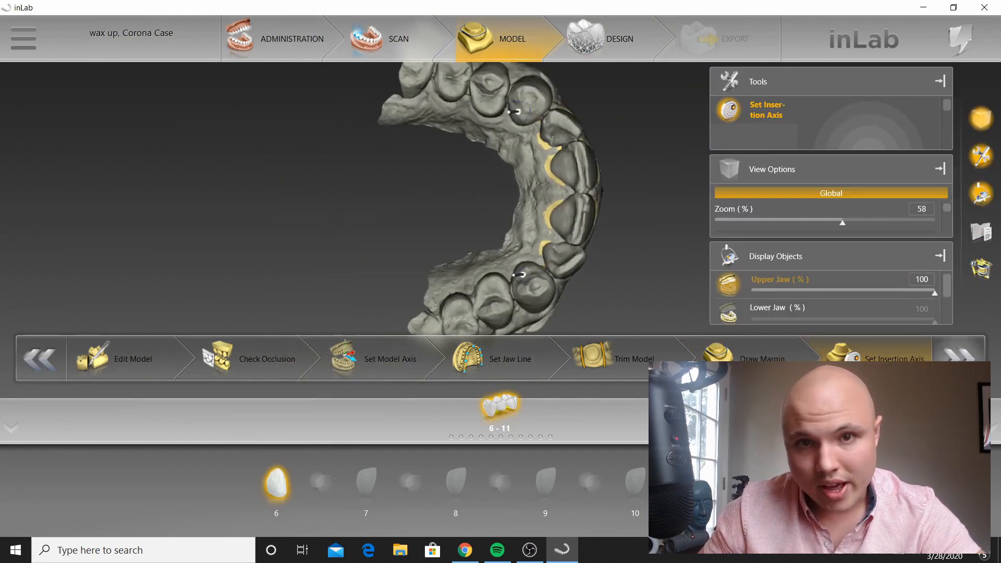
click(959, 358)
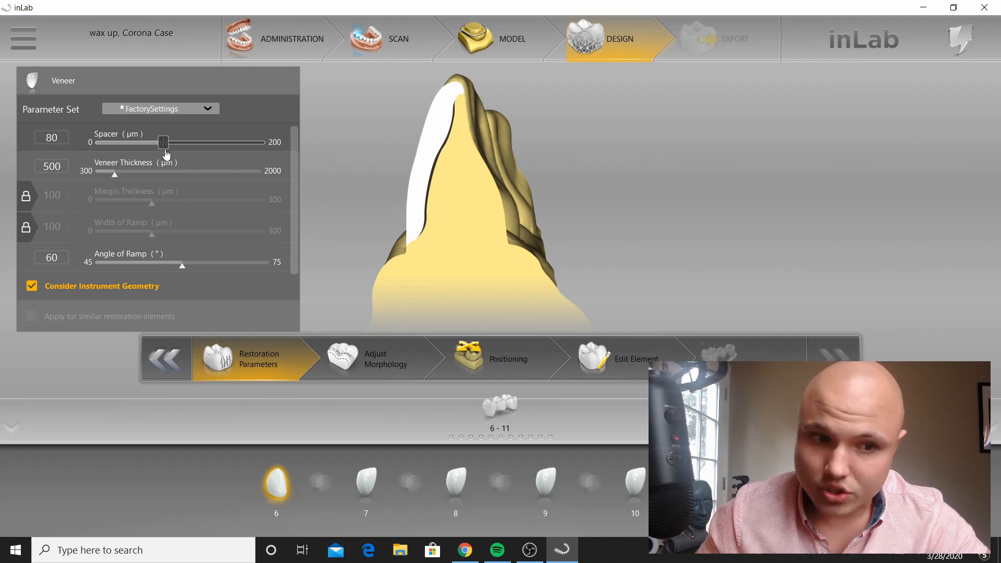
drag(166, 155, 78, 143)
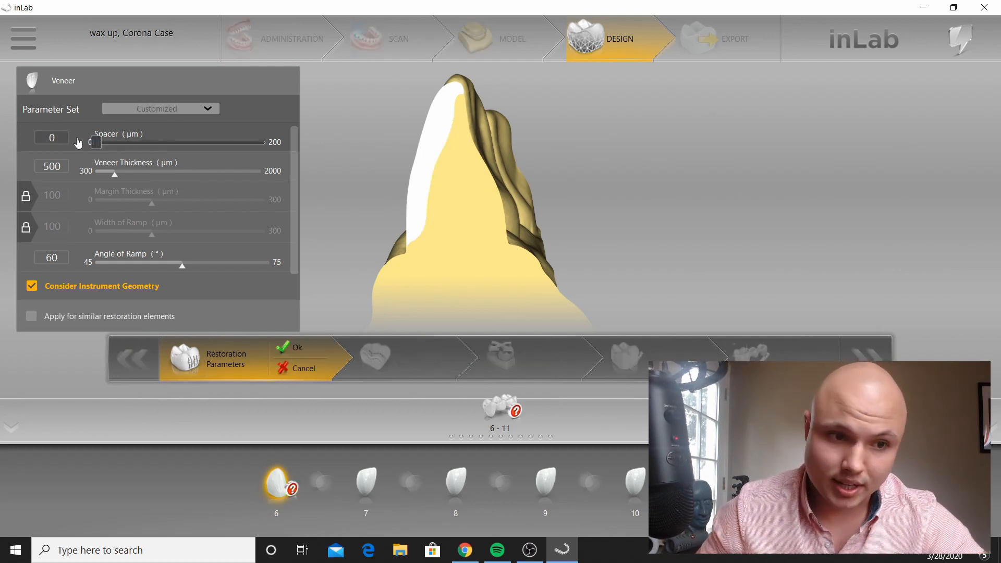
drag(115, 174, 37, 167)
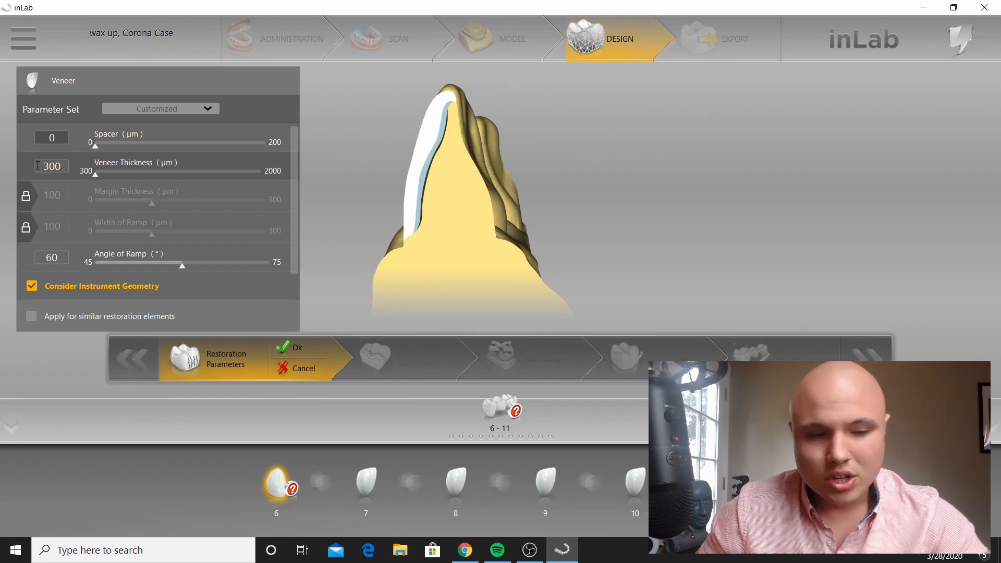
Step: Unlock the veneer's Margin Thickness and Width of Ramp and set both to 0 µm
click(28, 201)
click(29, 226)
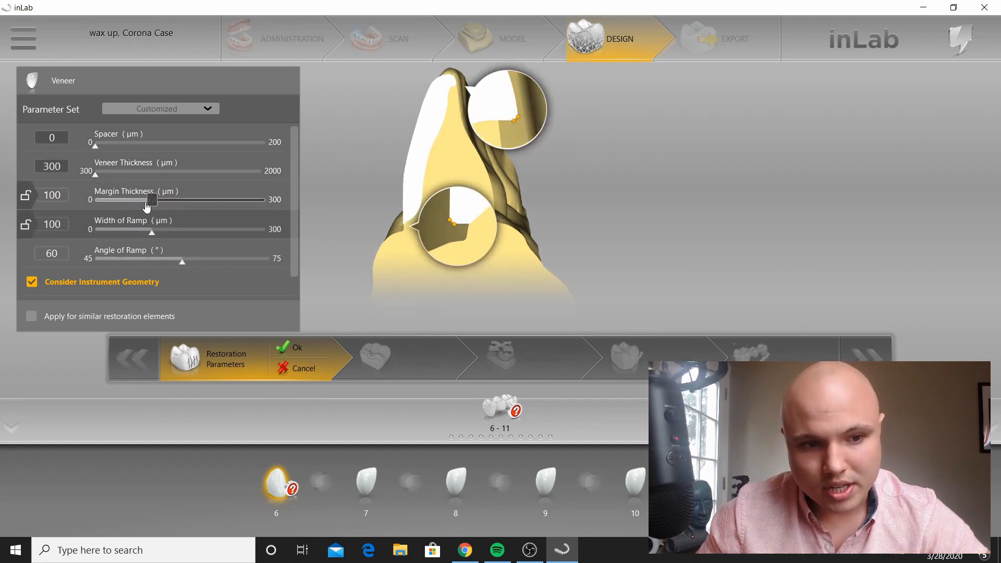
drag(147, 202, 44, 211)
drag(153, 231, 25, 227)
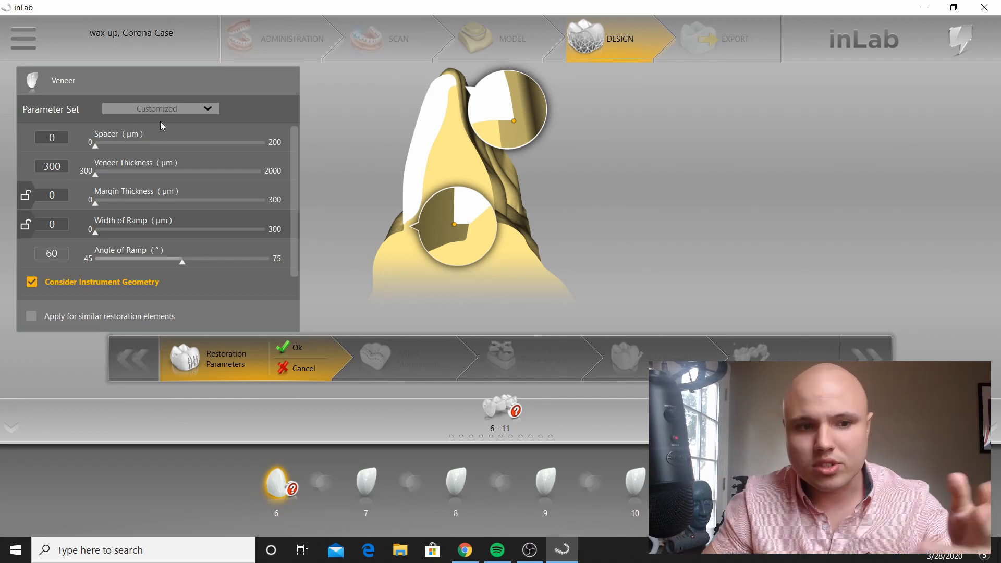
Step: Set the veneer's Width of Ramp to 12 µm
scroll(147, 147, down, 1)
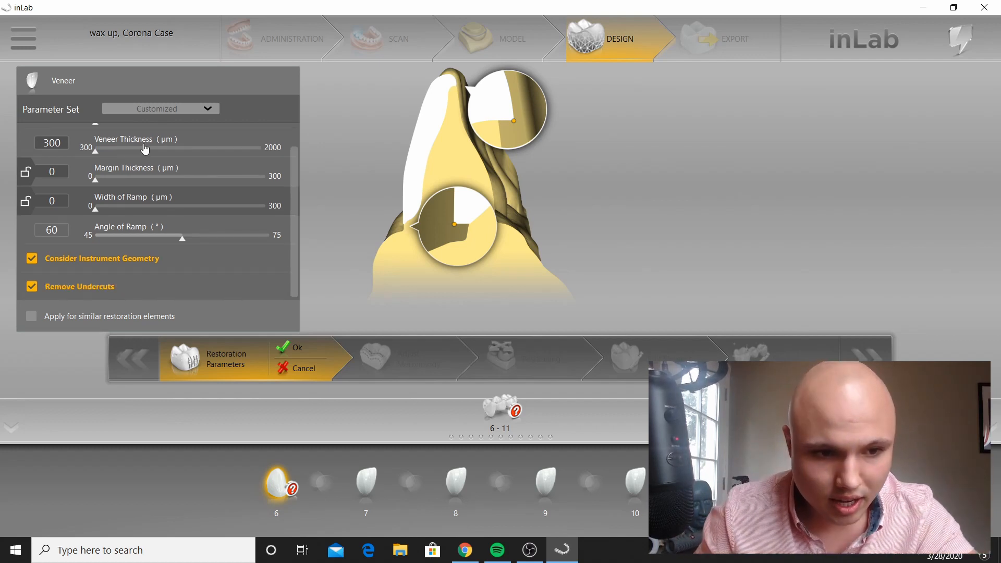
click(116, 200)
text(2)
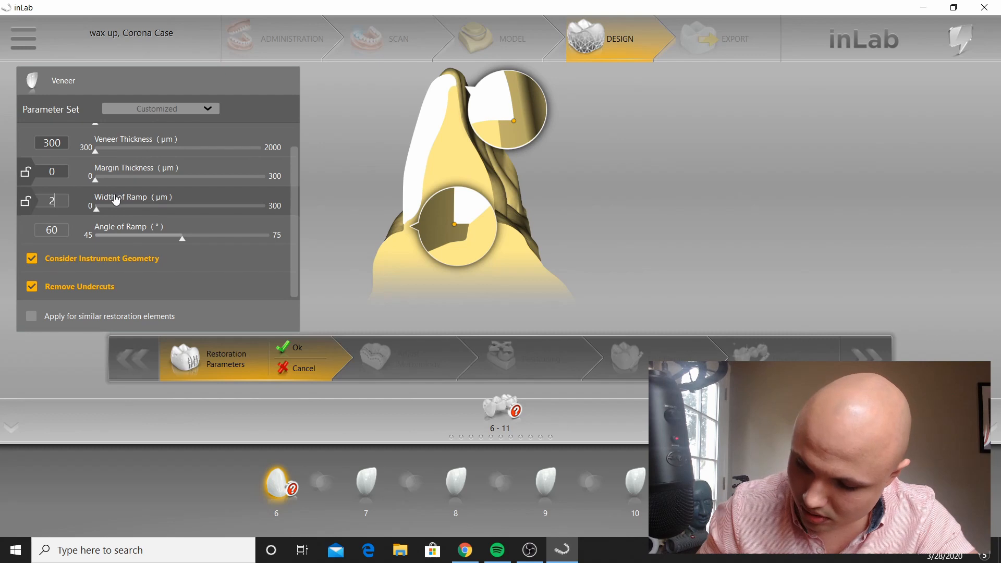
text(1)
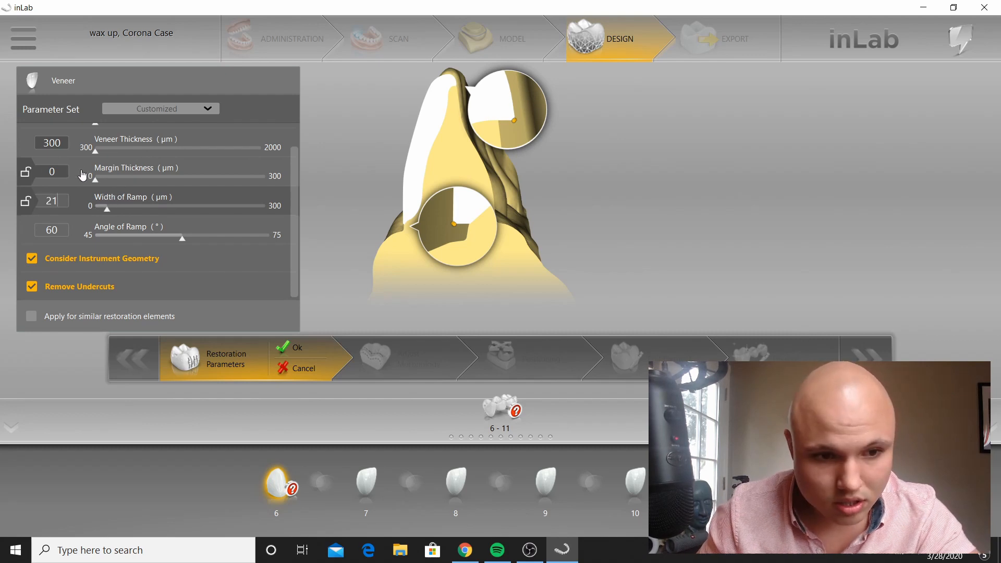
text(21)
key(BackSpace)
key(BackSpace)
key(BackSpace)
key(BackSpace)
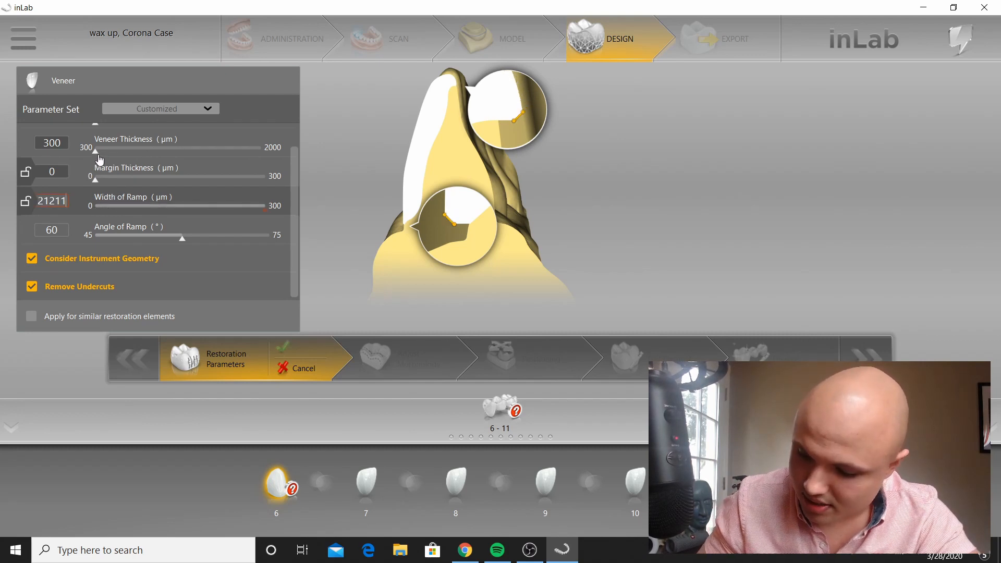
text(12)
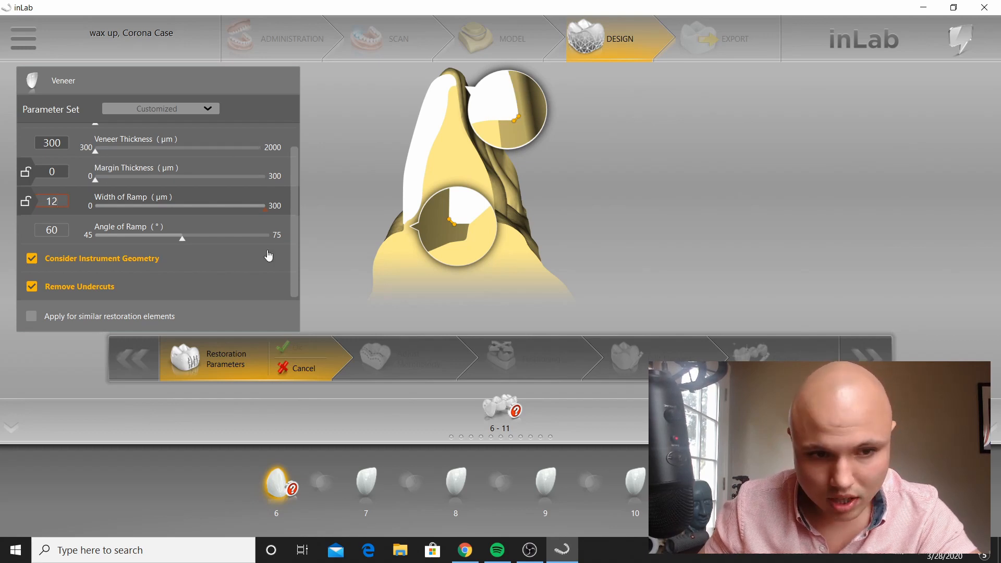
Step: Reset the veneer's Width of Ramp by locking and unlocking it, and set it to 0 µm
click(21, 206)
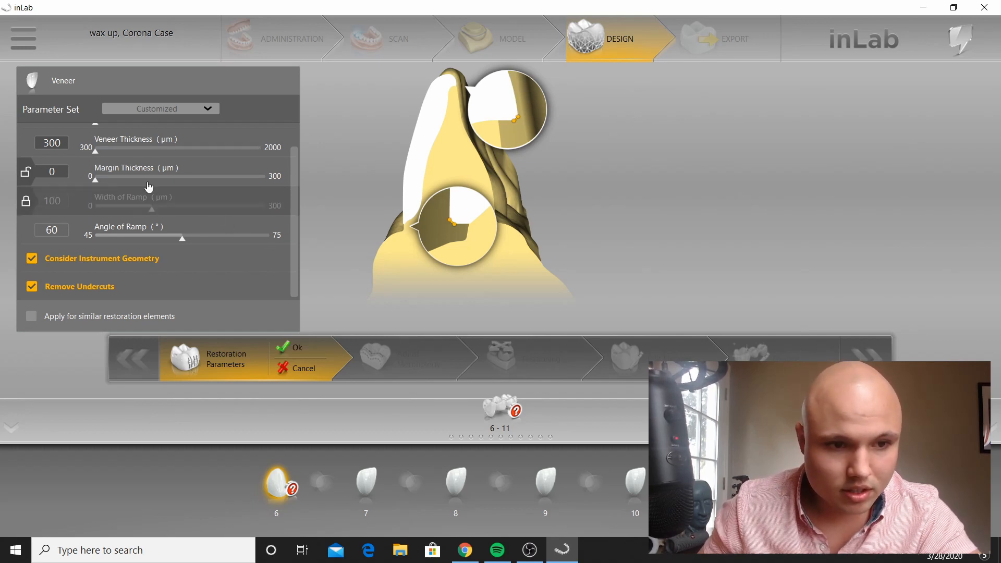
click(25, 202)
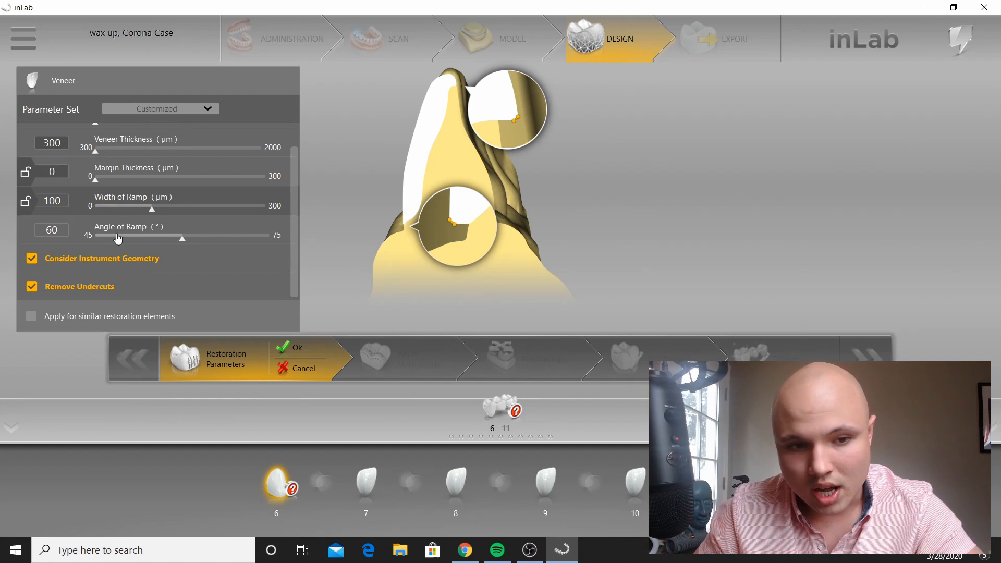
drag(152, 210, 63, 218)
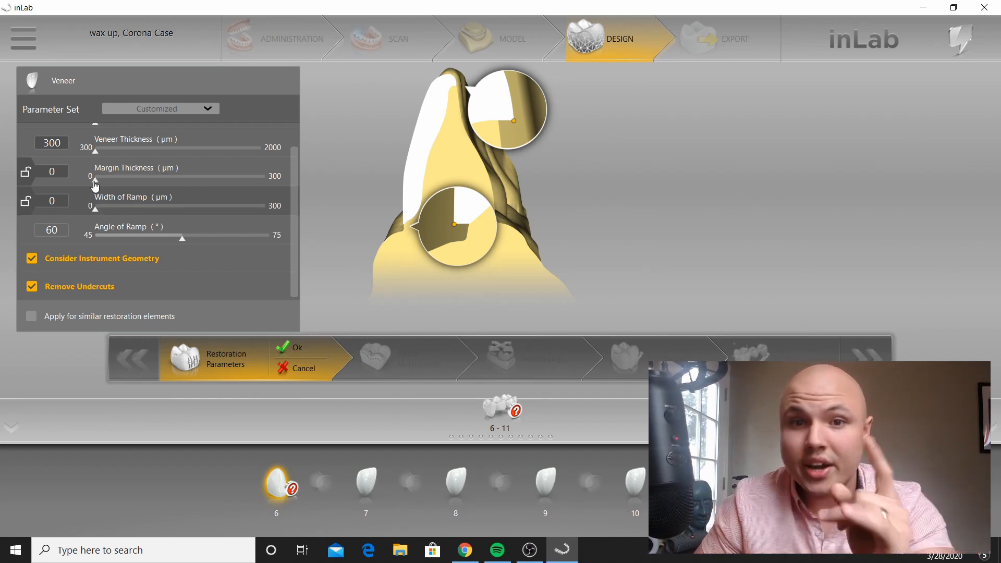
Step: Disable Remove Undercuts and Consider Instrument Geometry for the veneer, and apply the parameters to similar restoration elements
mouse_move(30, 203)
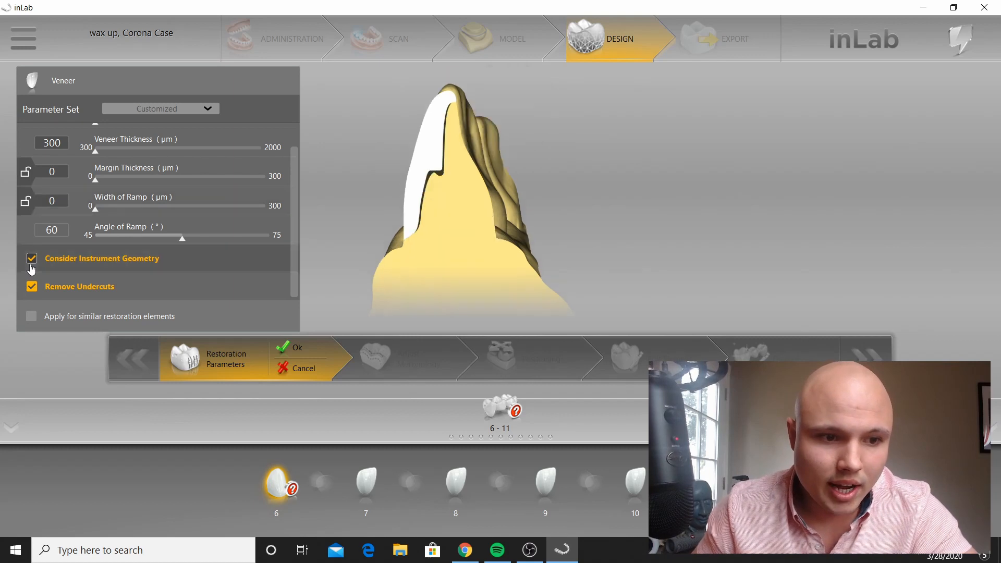
click(32, 290)
click(32, 259)
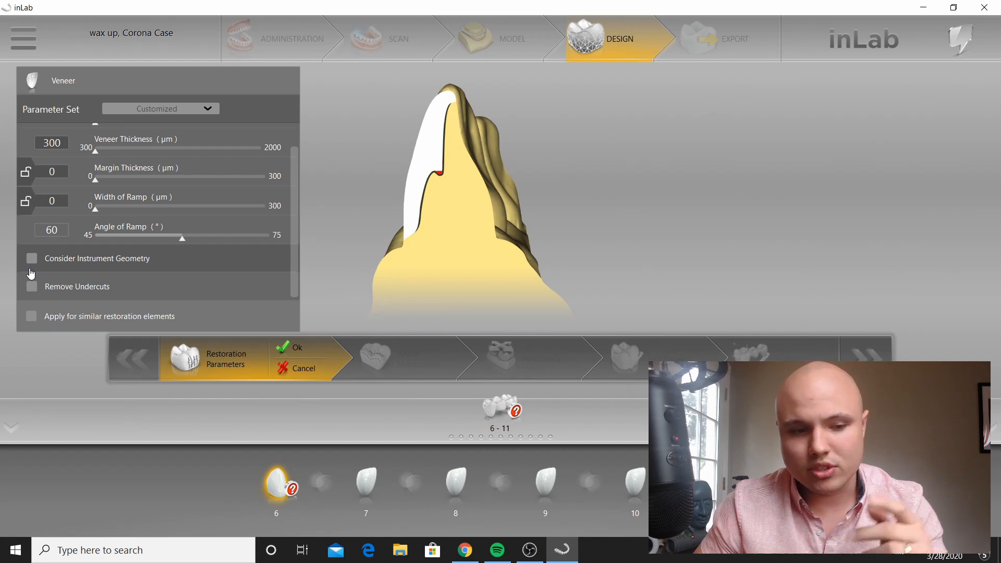
click(31, 317)
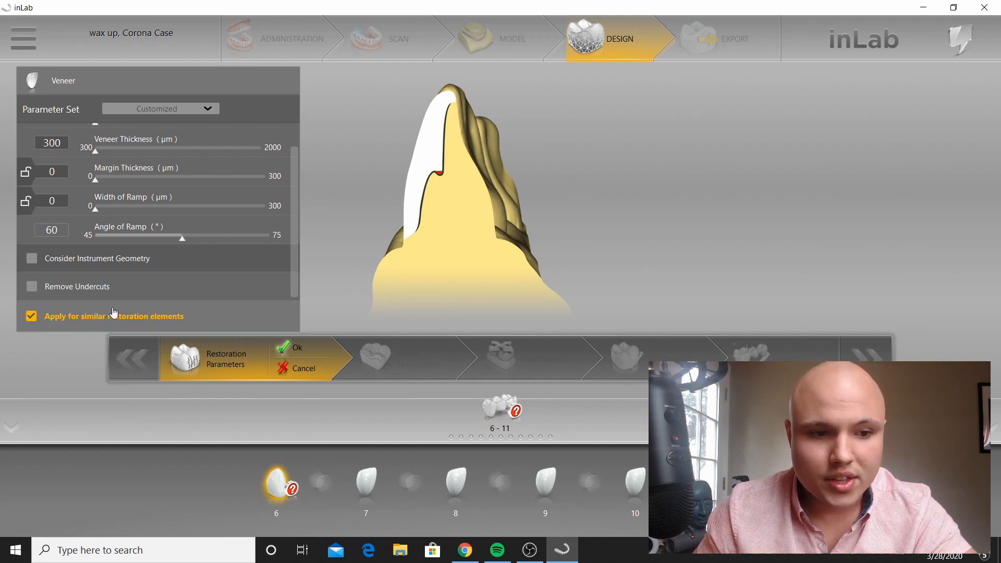
click(293, 348)
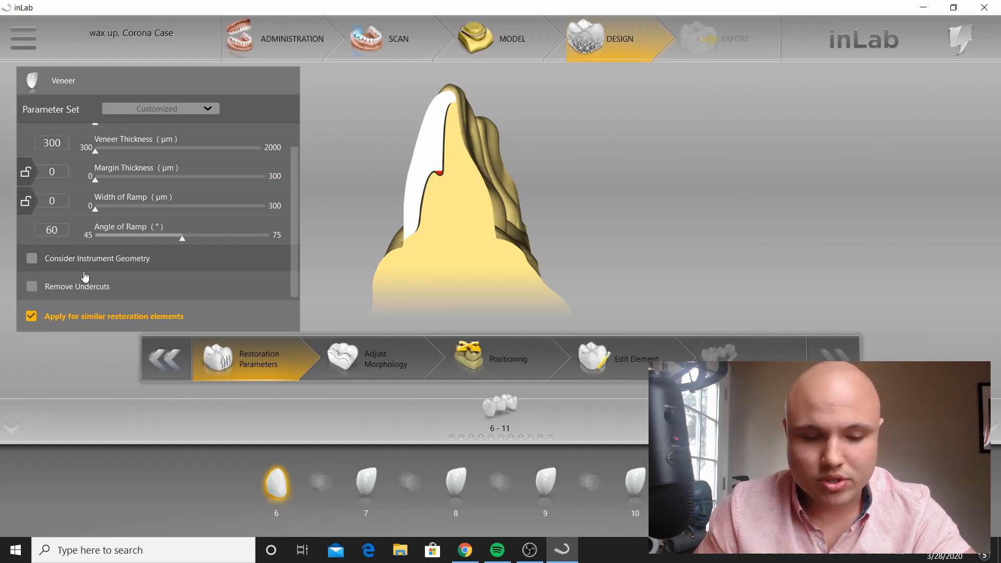
Step: Set tooth 7's pontic Gingival Spacing to -2000 µm and apply the parameters to similar restoration elements
click(374, 499)
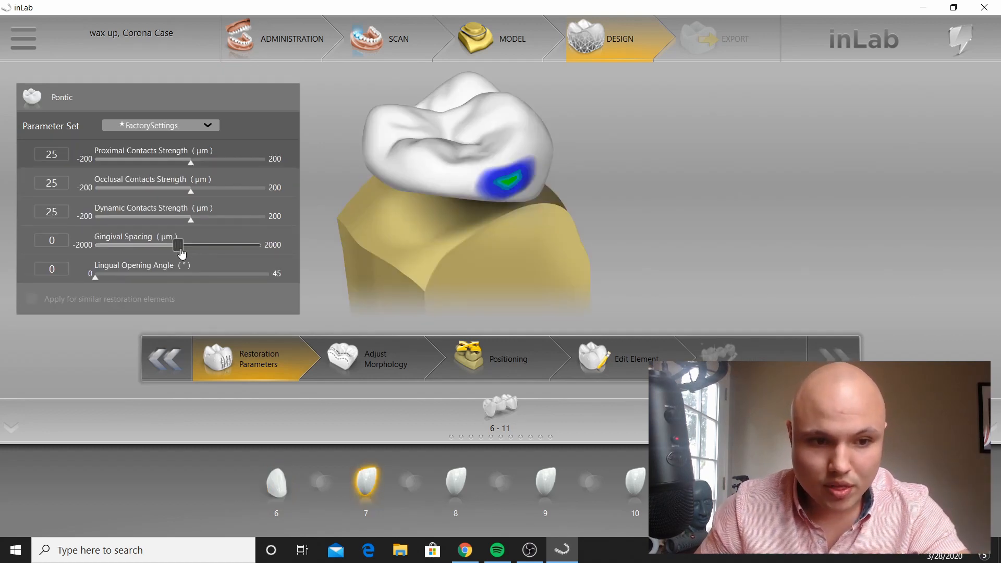
drag(181, 254, 60, 265)
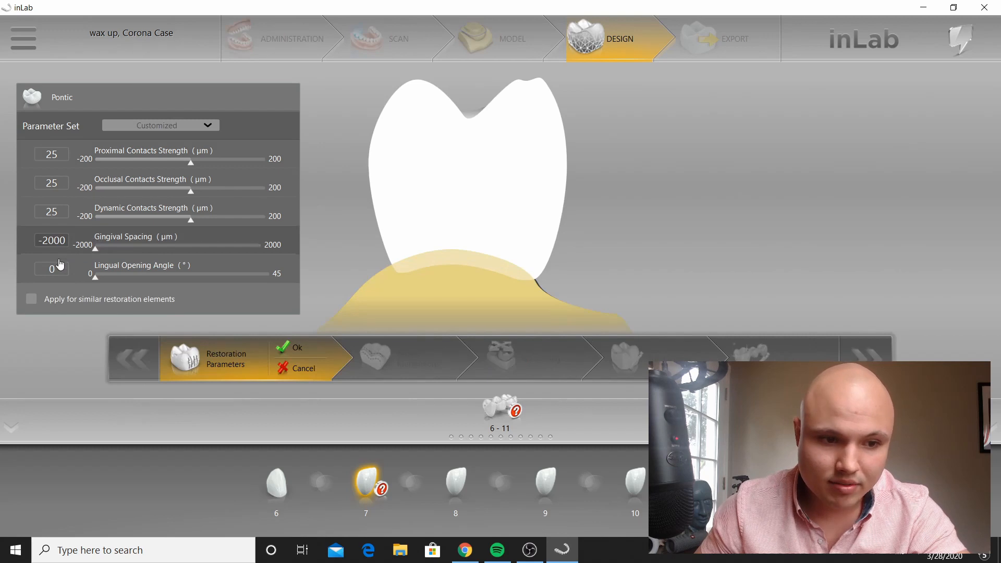
click(31, 299)
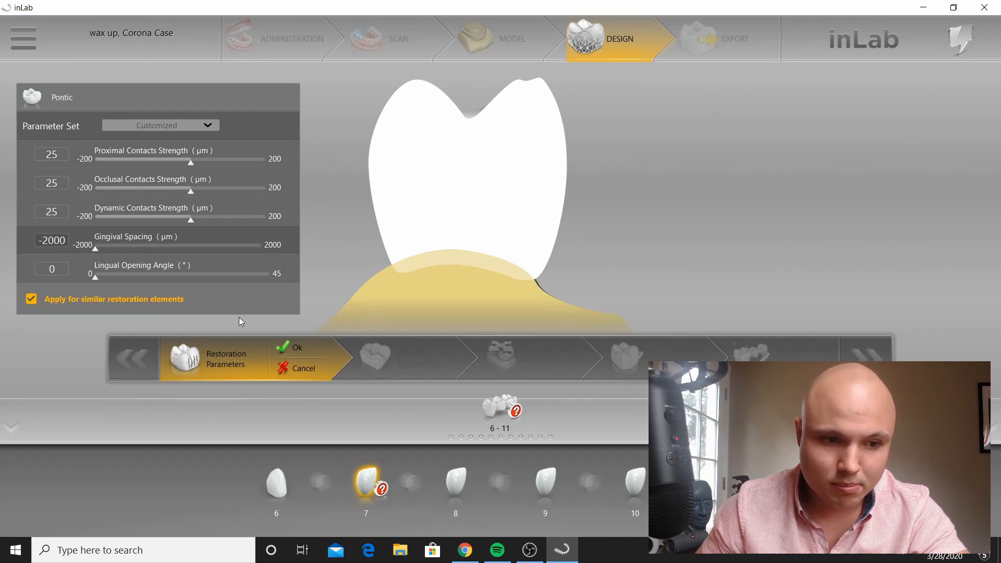
click(291, 349)
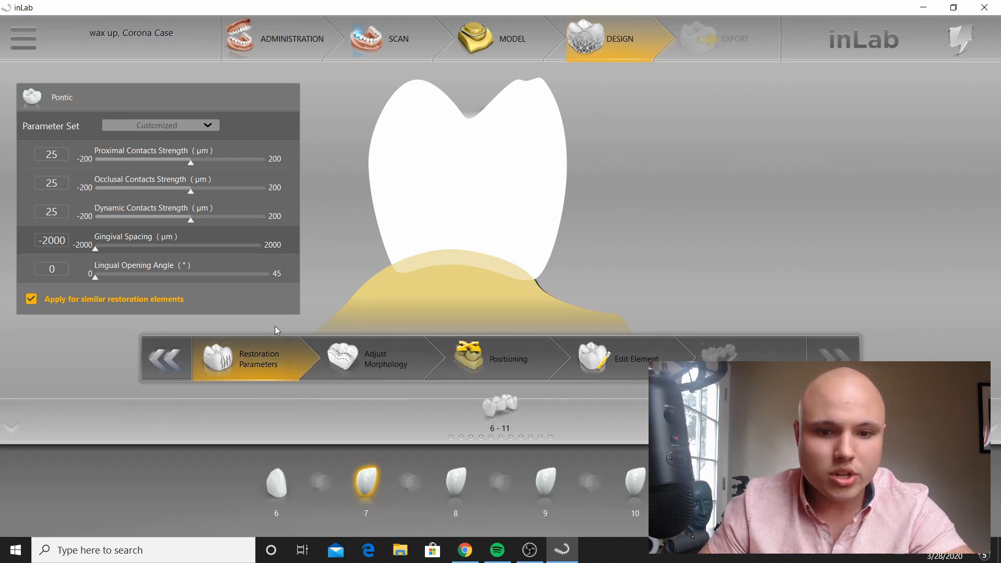
Step: Proceed through Adjust Morphology to Positioning and display the upper copy over the proposed bridge teeth
click(414, 373)
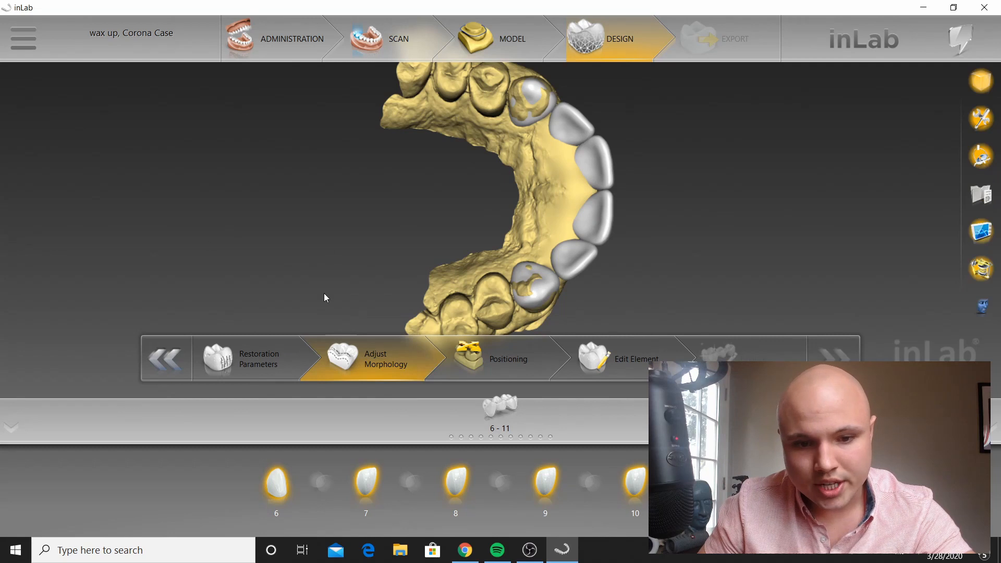
click(222, 197)
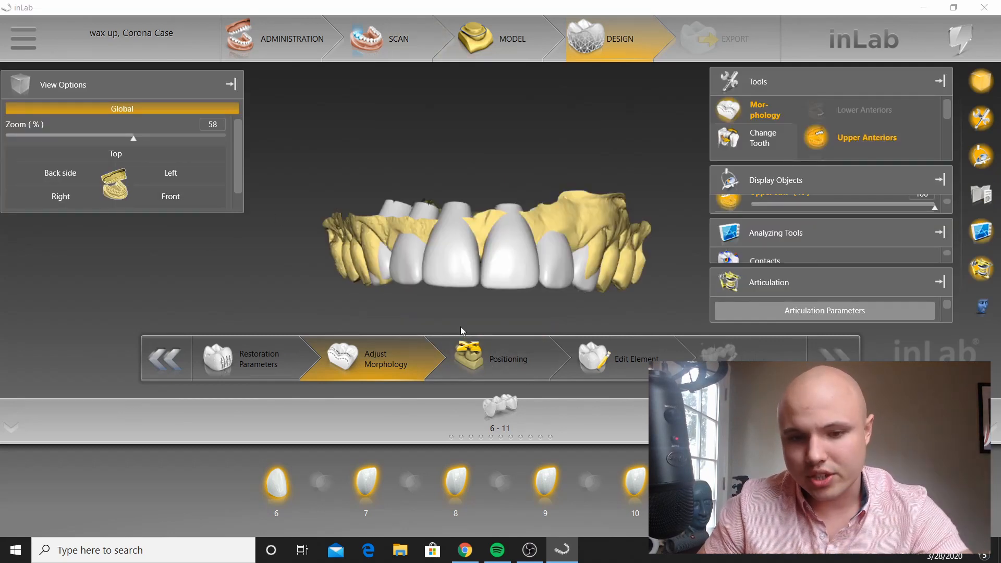
click(509, 365)
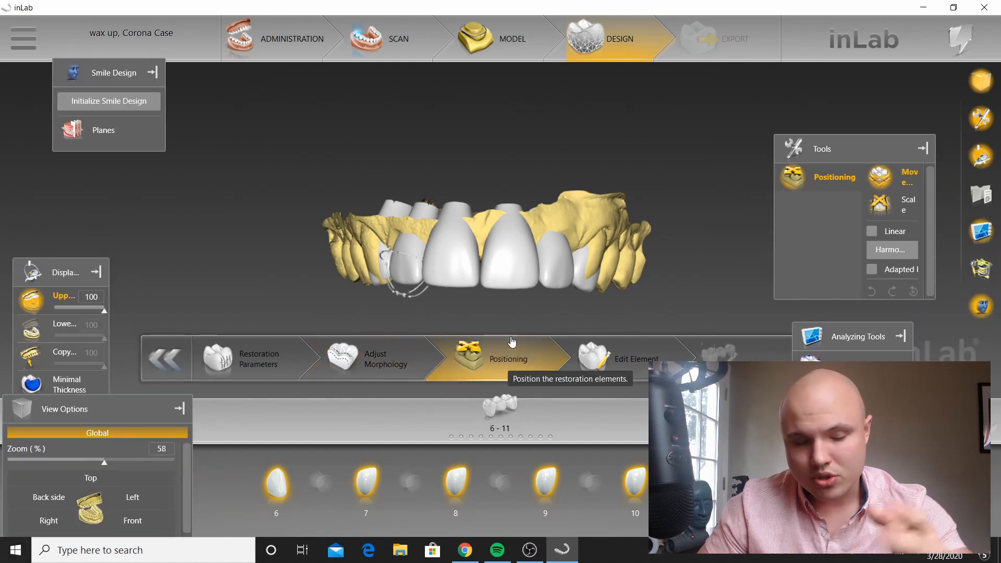
scroll(498, 313, up, 1)
scroll(509, 303, up, 1)
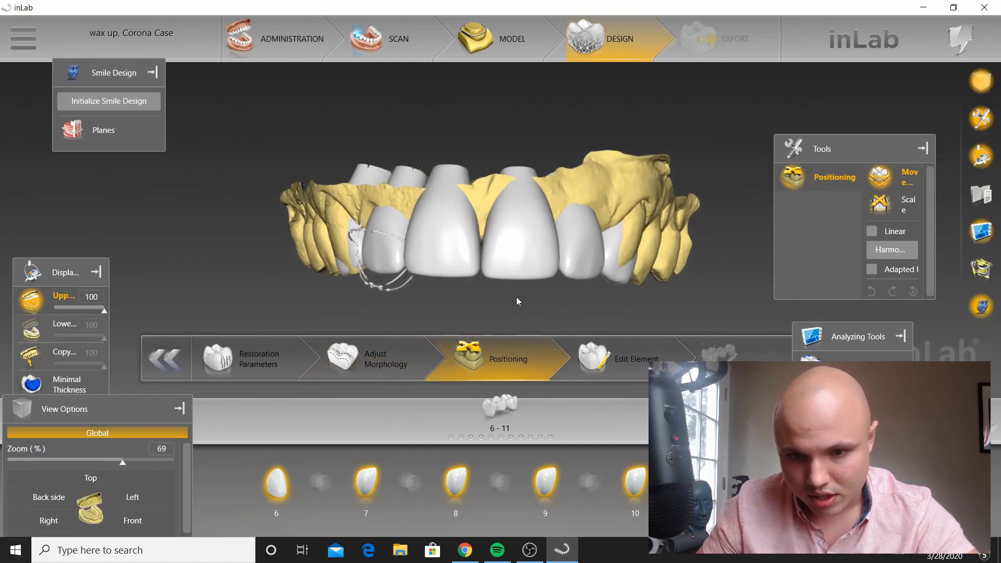
scroll(518, 301, up, 1)
click(271, 489)
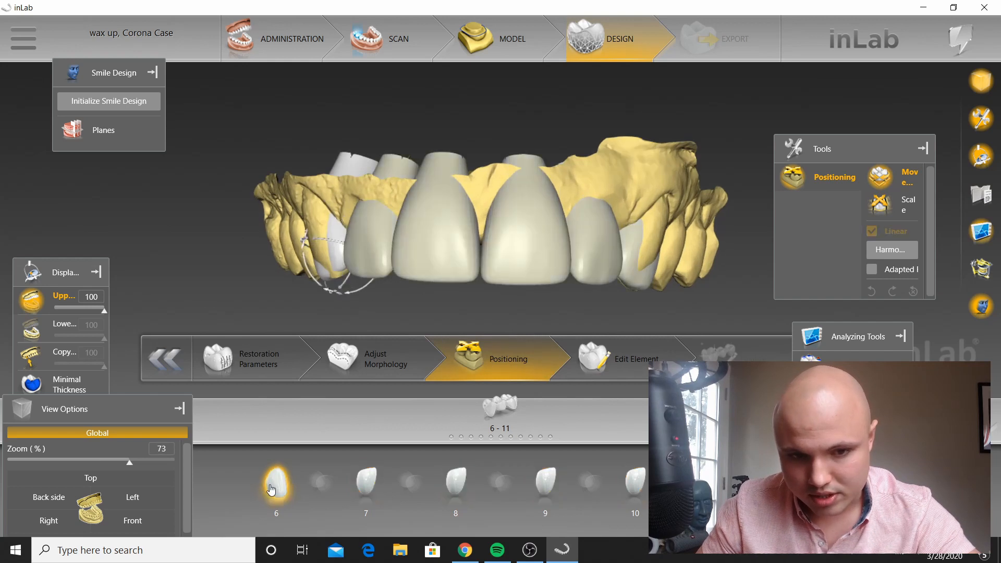
click(28, 358)
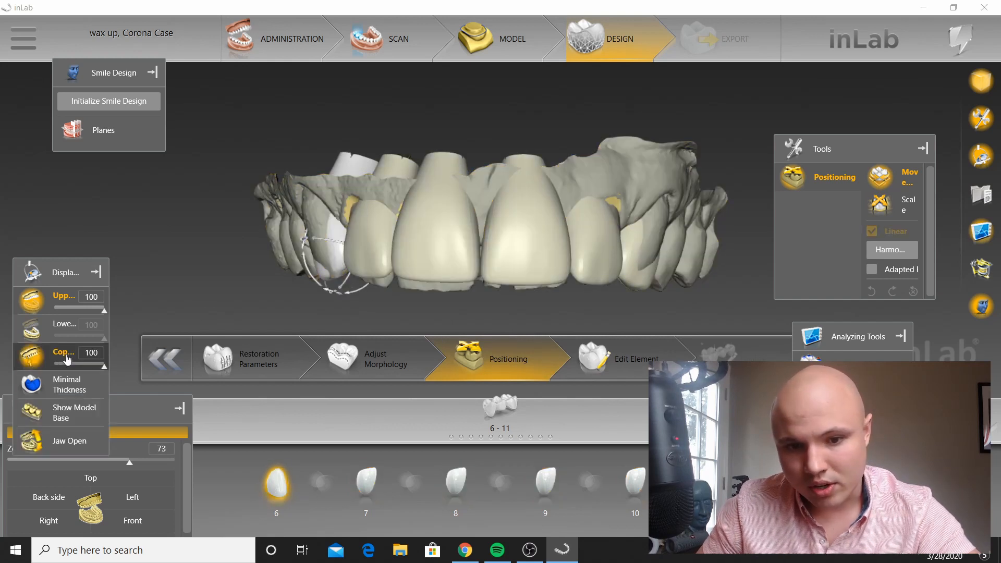
Step: Compare proposed teeth 8, 9 and 10 with the upper copy from the incisal and front views
click(443, 260)
drag(465, 305, 489, 221)
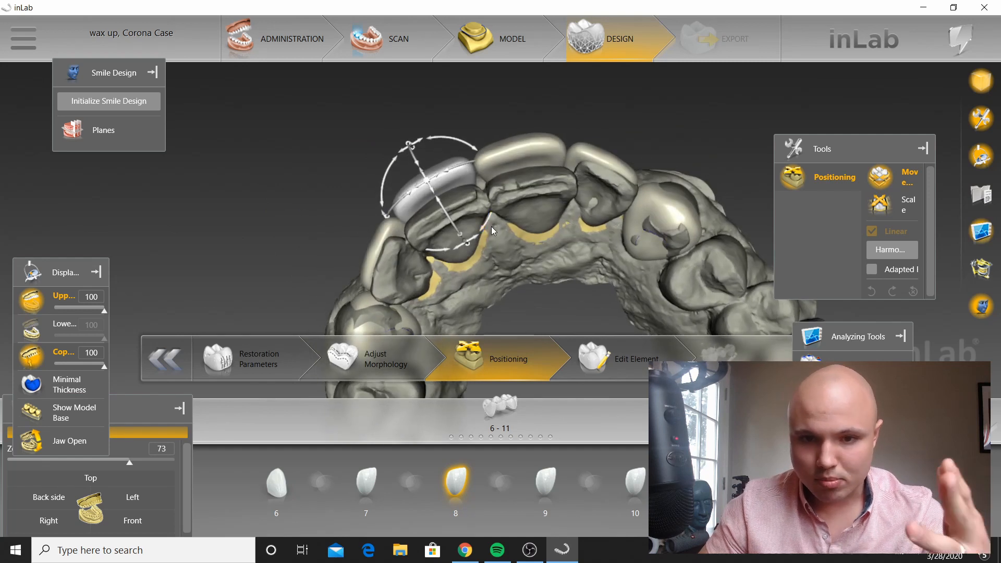
click(601, 175)
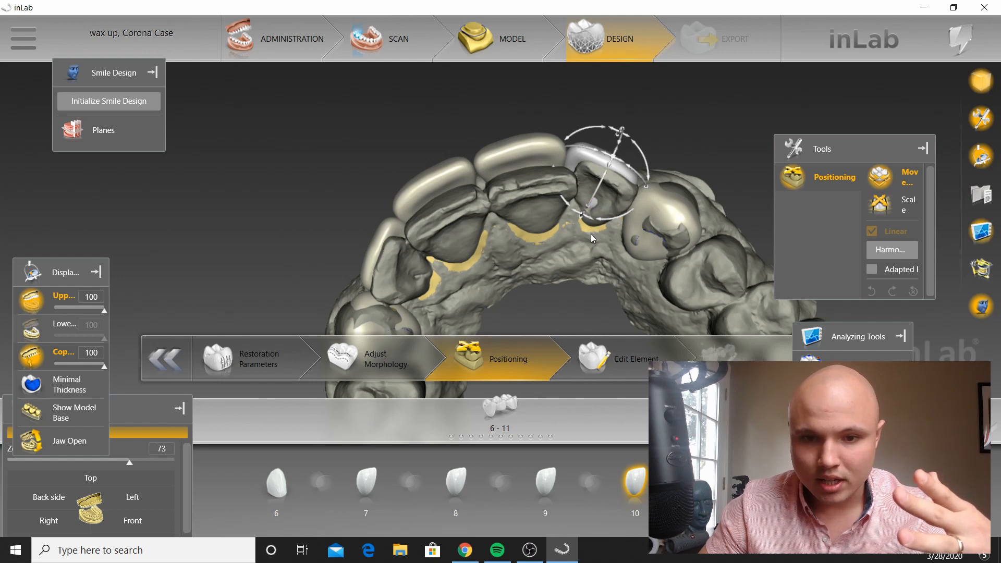
click(543, 203)
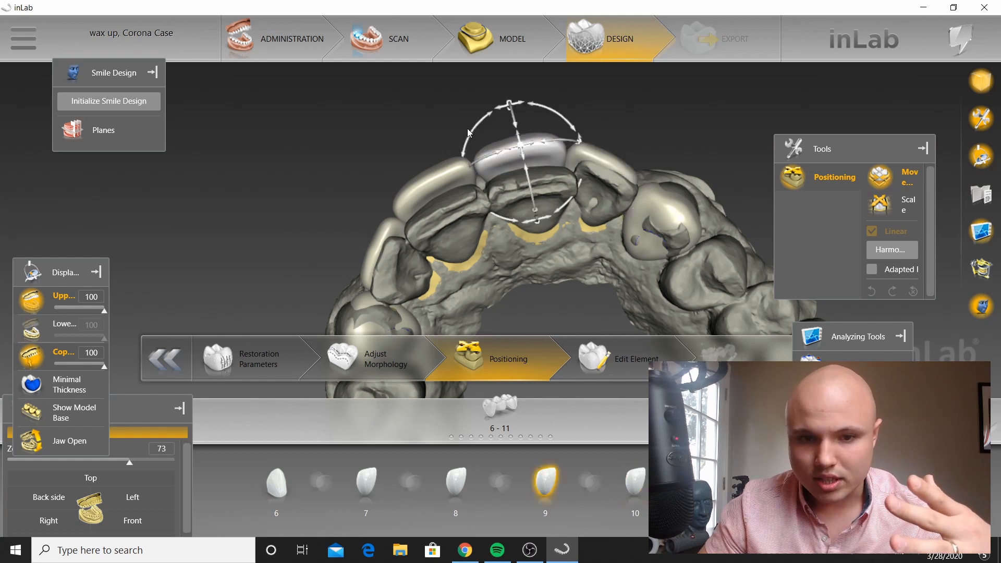
click(436, 175)
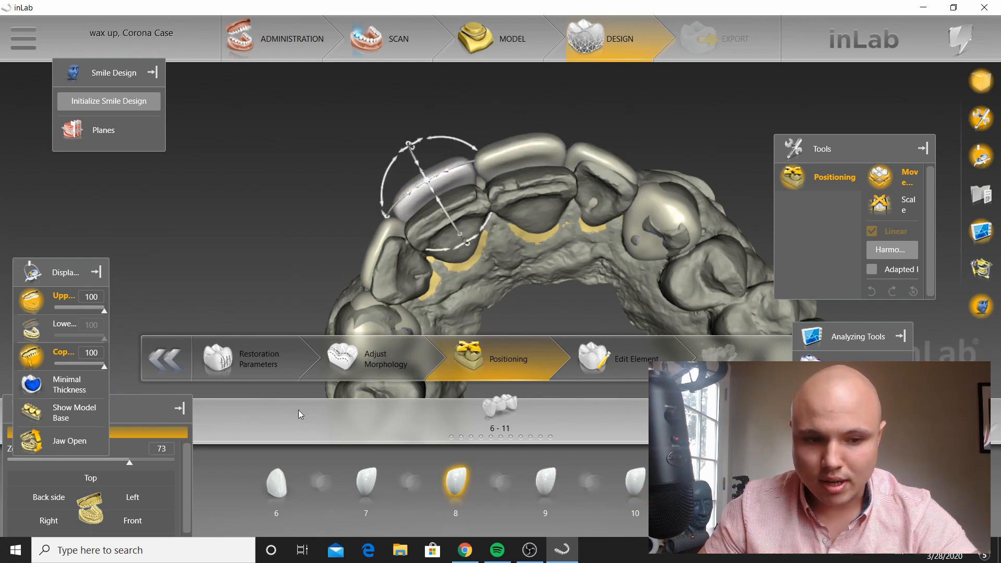
click(133, 520)
scroll(274, 326, up, 3)
right_drag(290, 276, 293, 238)
click(327, 277)
scroll(329, 278, up, 2)
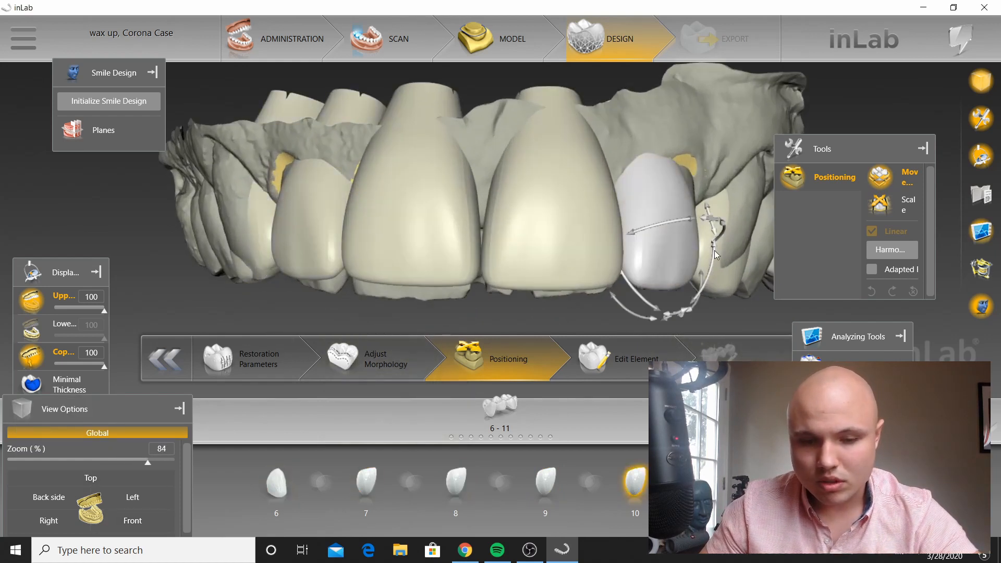
Step: Return to Adjust Morphology and apply the Ovoid anterior form to the upper anteriors
click(378, 359)
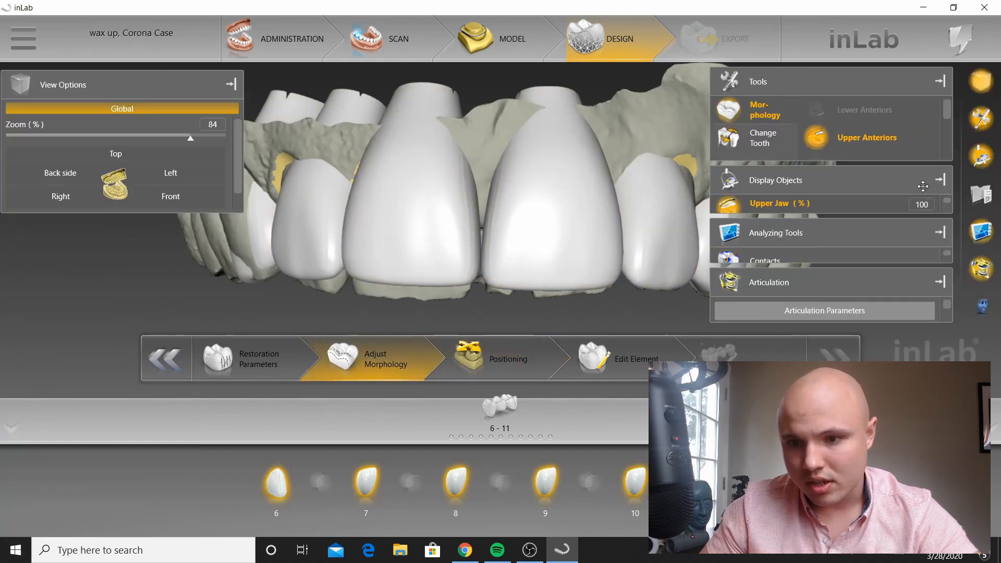
click(868, 137)
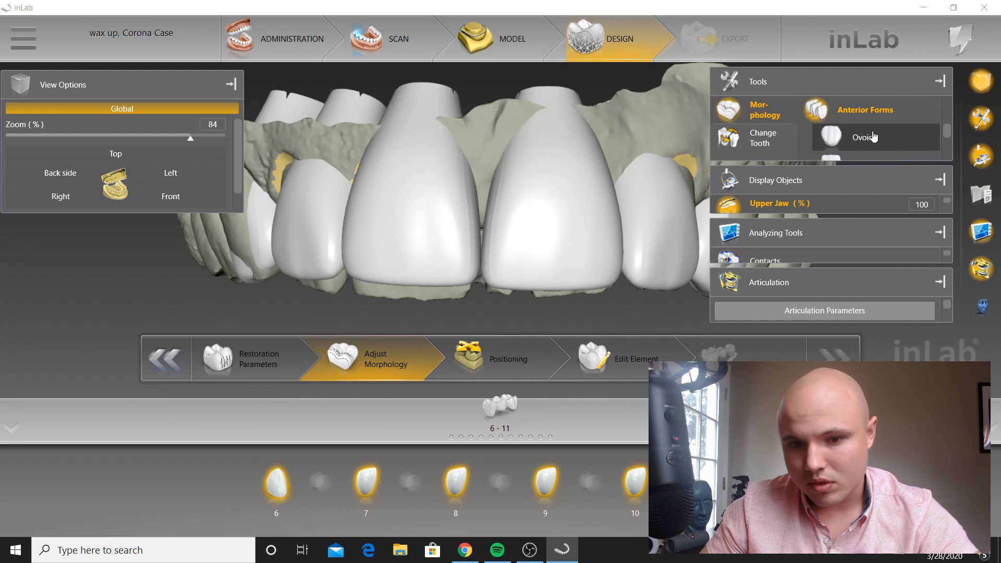
click(874, 137)
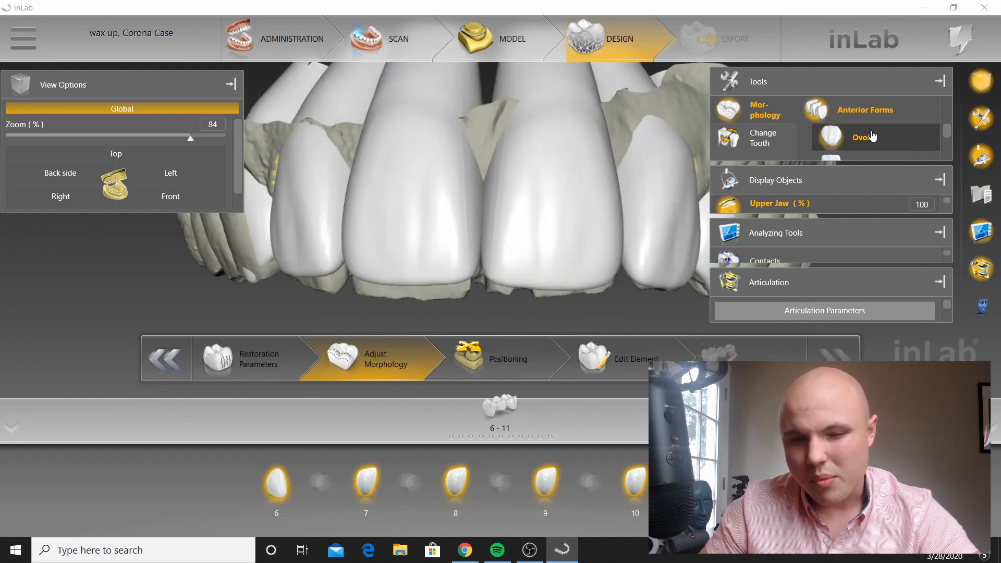
Step: Select teeth 7 to 10 as a group in Positioning and move them incisally to cover the copy's incisal edges
click(488, 345)
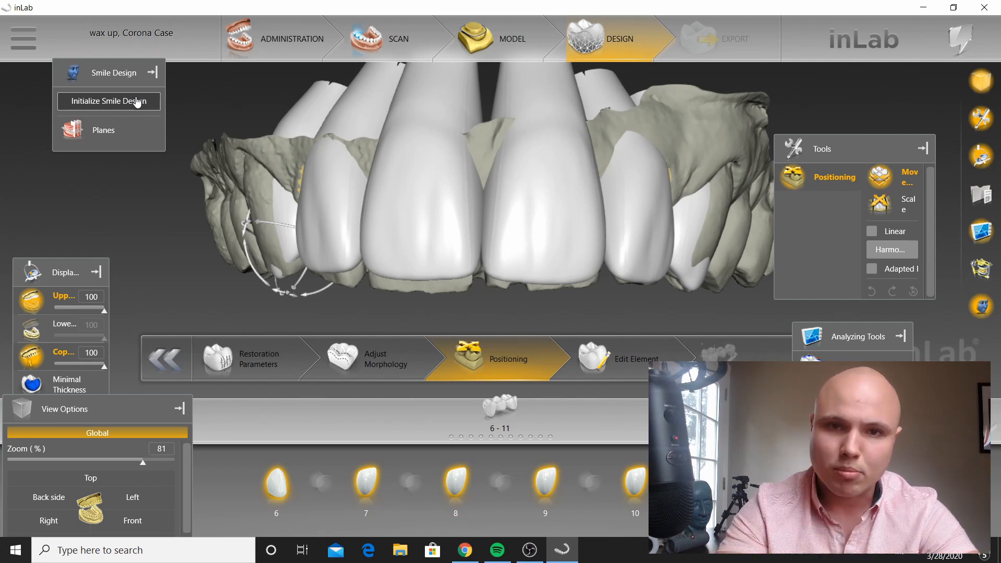
click(377, 491)
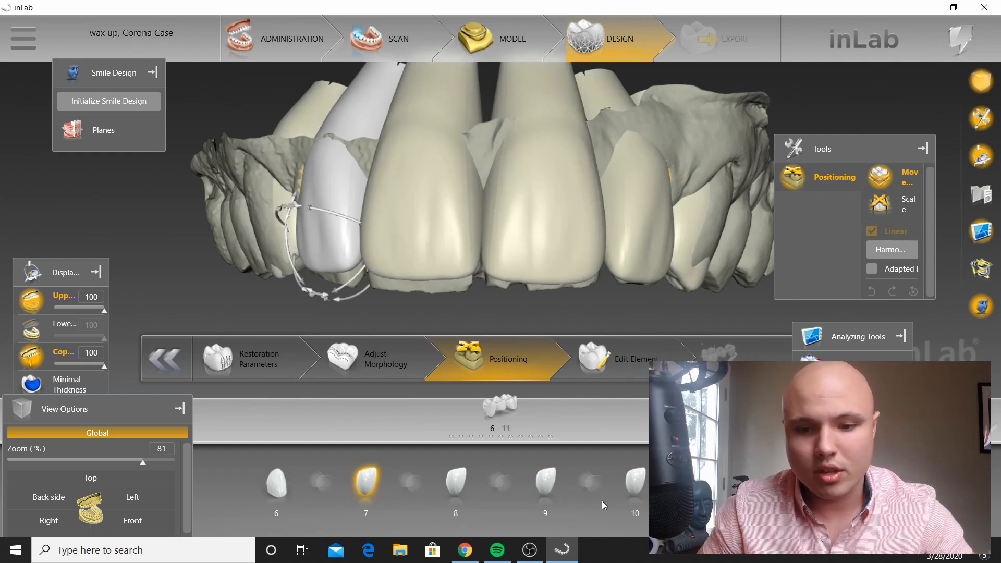
click(635, 487)
shift+click(637, 490)
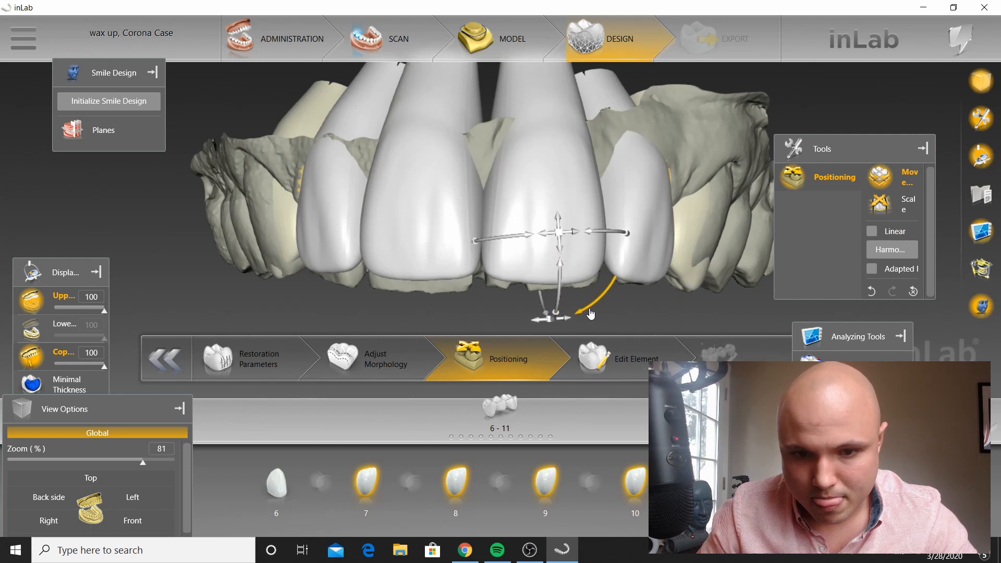
drag(560, 248, 560, 273)
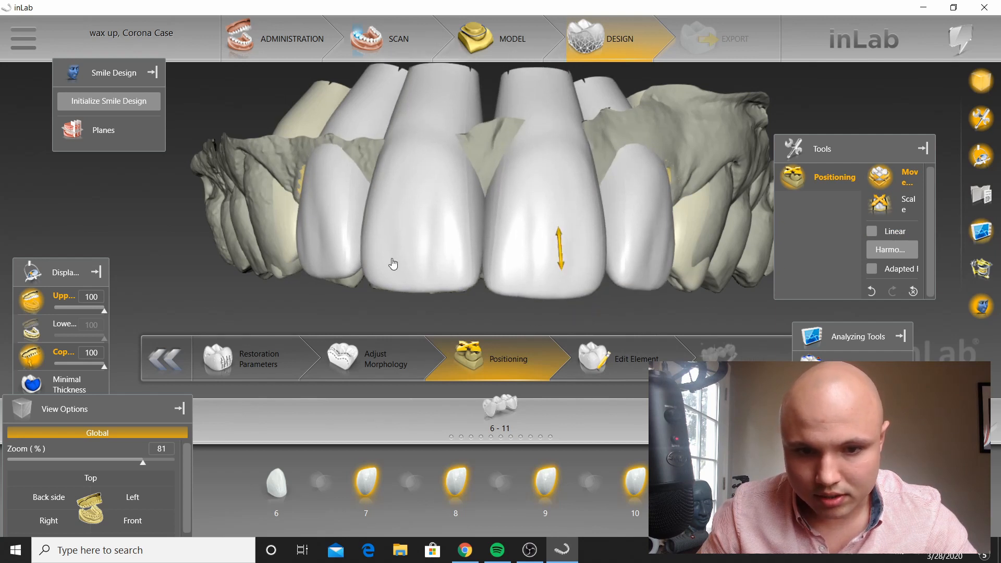
click(417, 253)
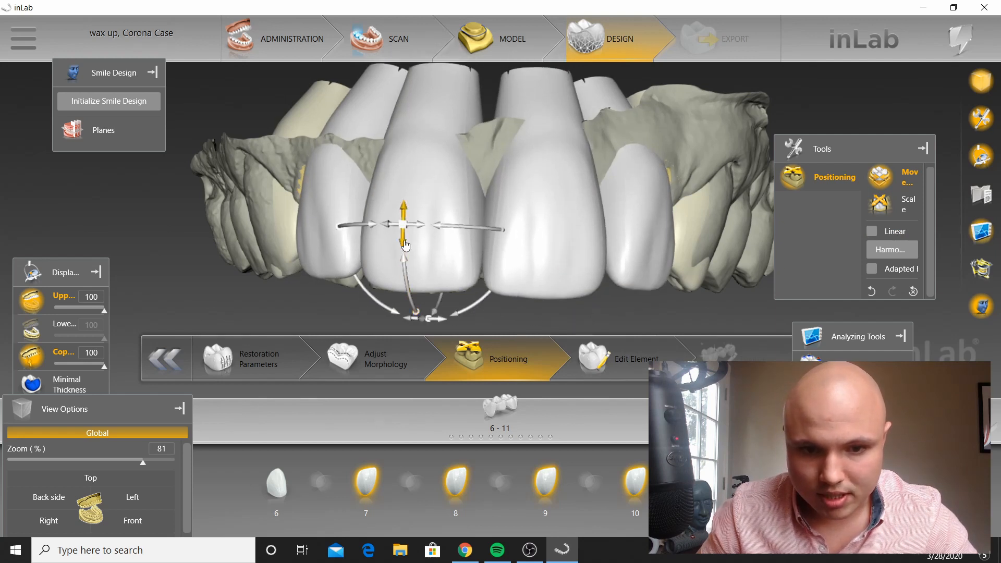
drag(405, 241, 406, 257)
click(656, 245)
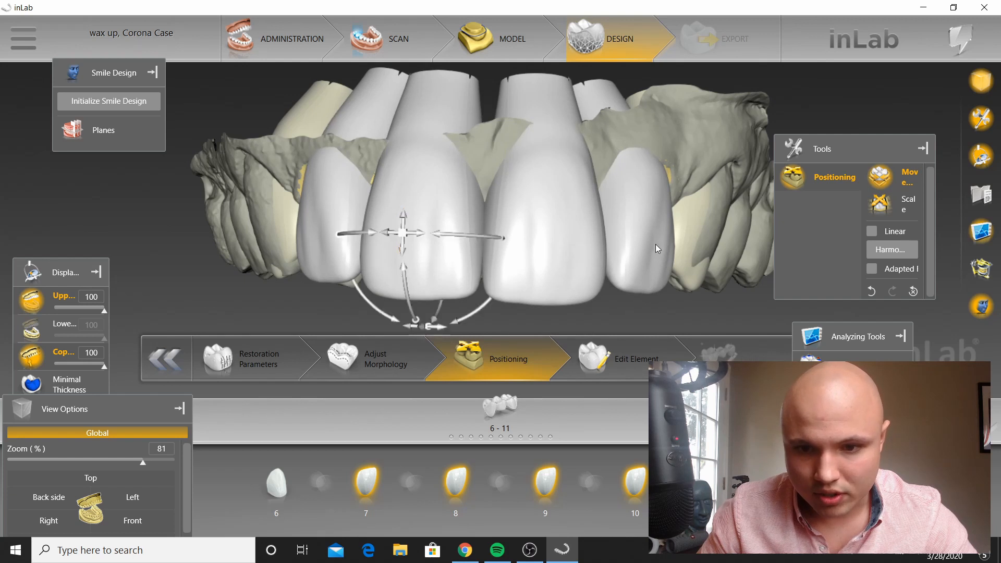
drag(692, 241, 686, 227)
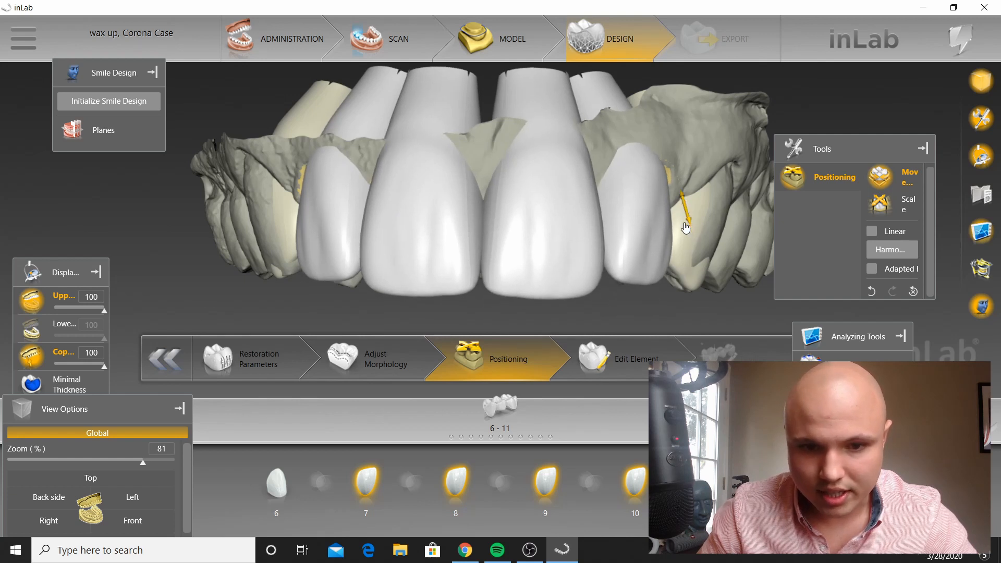
Step: Rotate the group of teeth 7 to 10 slightly in the incisal view to follow the arch
scroll(524, 313, down, 2)
drag(523, 312, 517, 220)
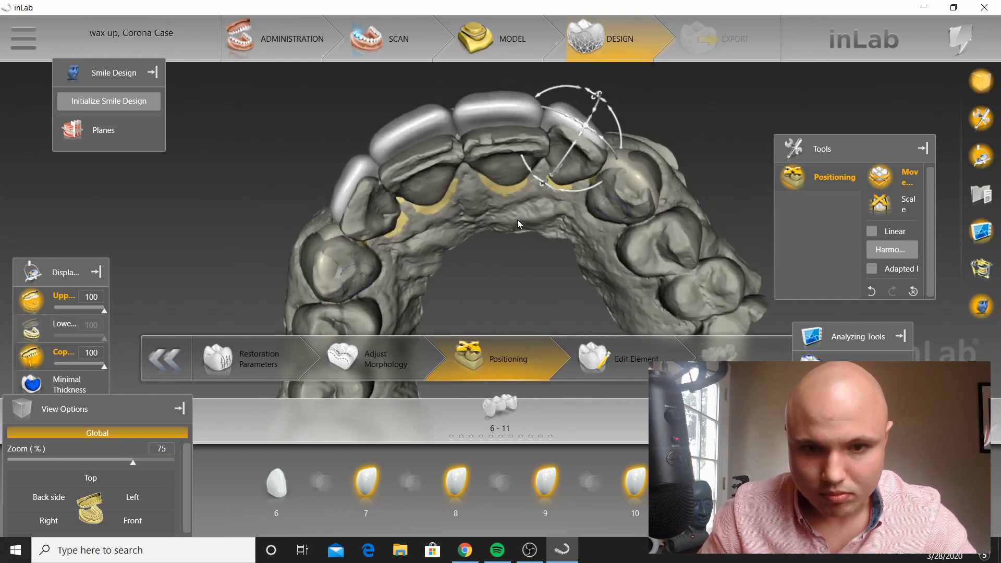
click(487, 178)
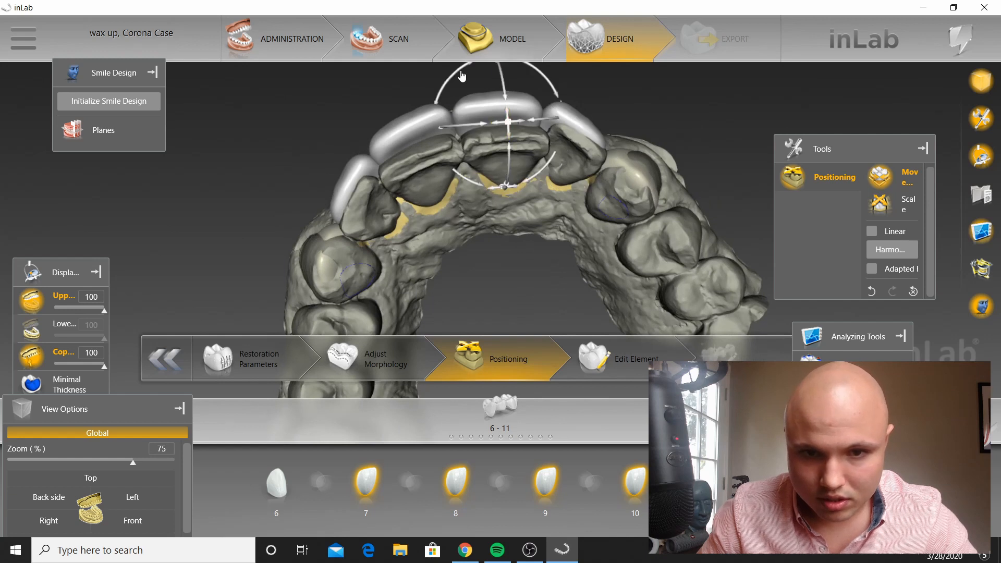
drag(461, 72, 493, 116)
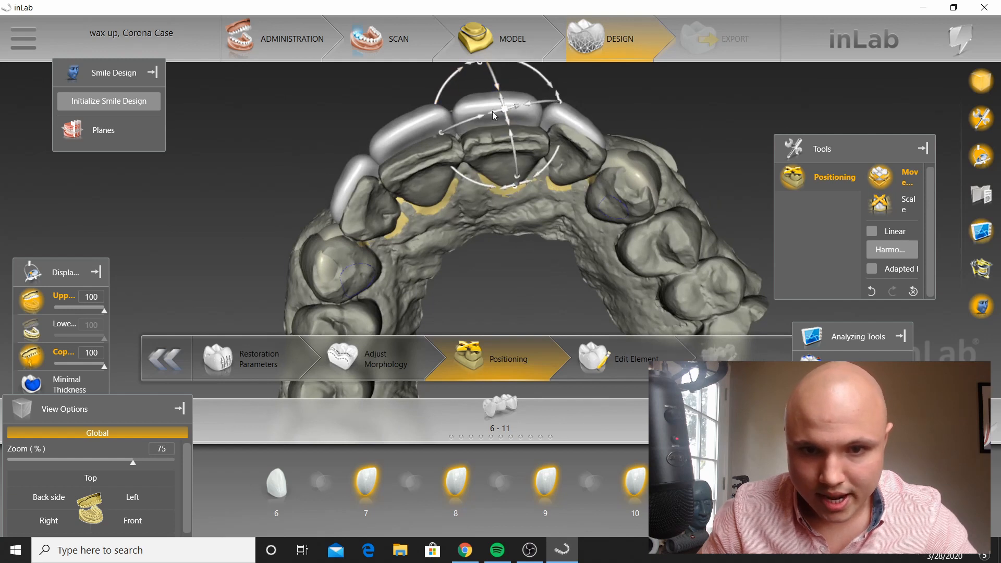
Step: Move the group of teeth 7 to 10 palatally and fine-tune its sideways position and rotation over the copy's incisal edges
drag(546, 163, 537, 172)
drag(504, 116, 509, 138)
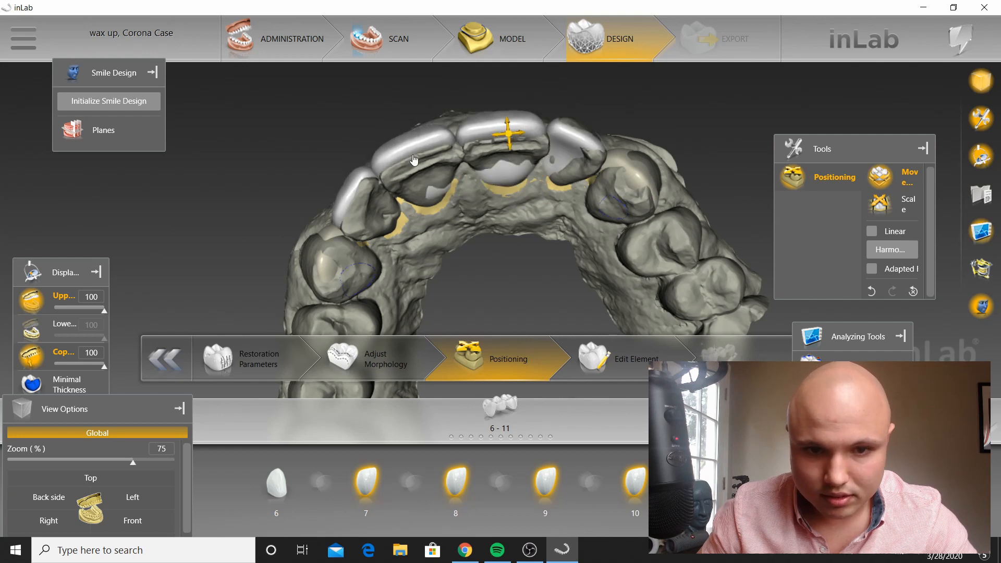
click(344, 201)
drag(344, 198, 347, 199)
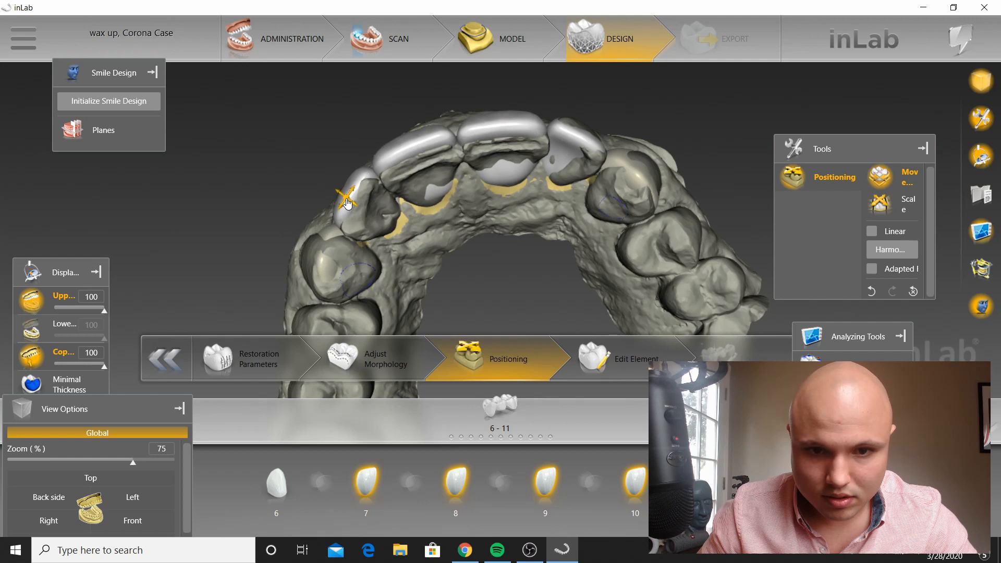
click(507, 130)
drag(520, 132, 525, 132)
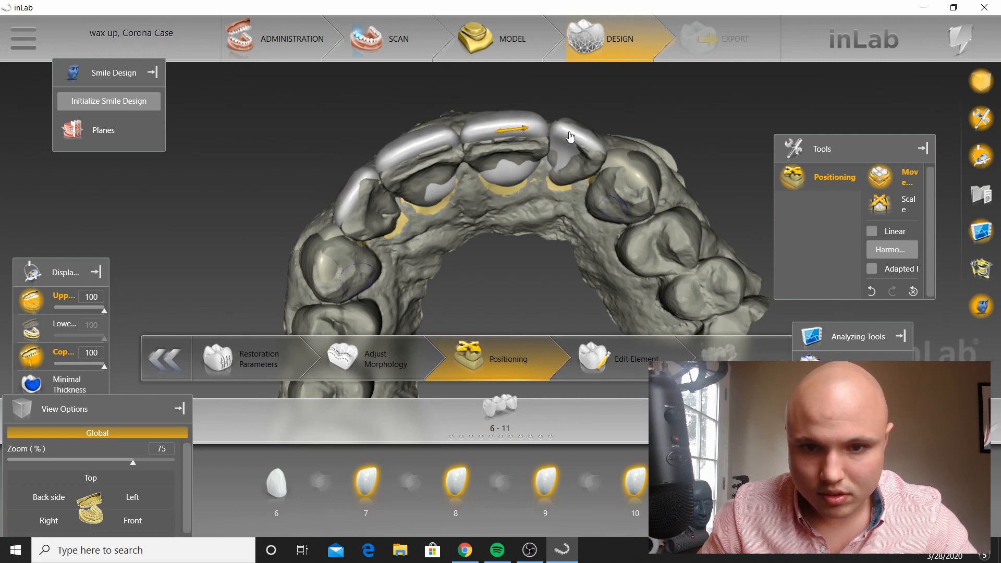
click(579, 140)
drag(589, 196, 593, 198)
drag(586, 140, 588, 151)
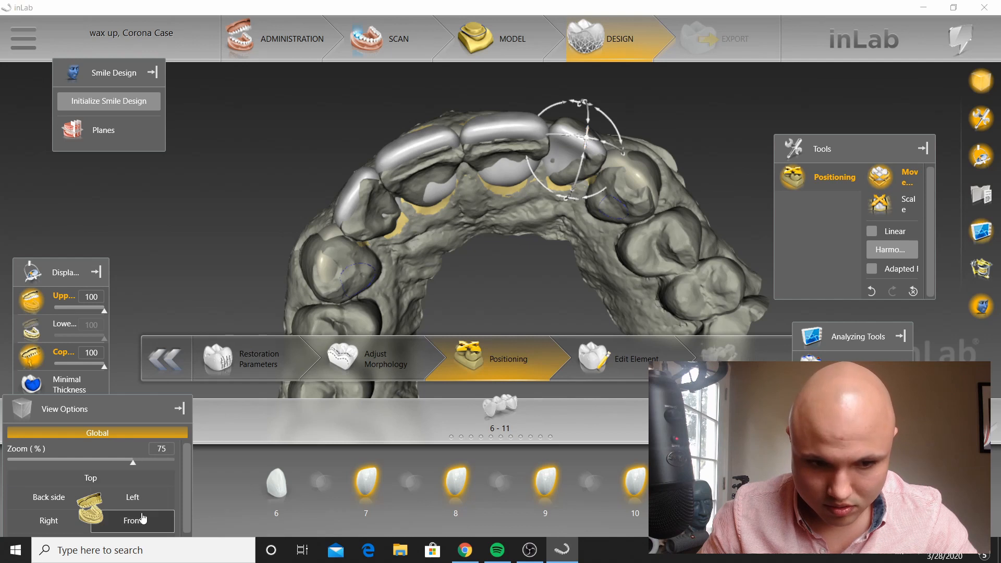
Step: Fine-tune the height of the group of teeth 7 to 10 against the copy from the front
click(133, 521)
scroll(452, 318, up, 2)
click(464, 313)
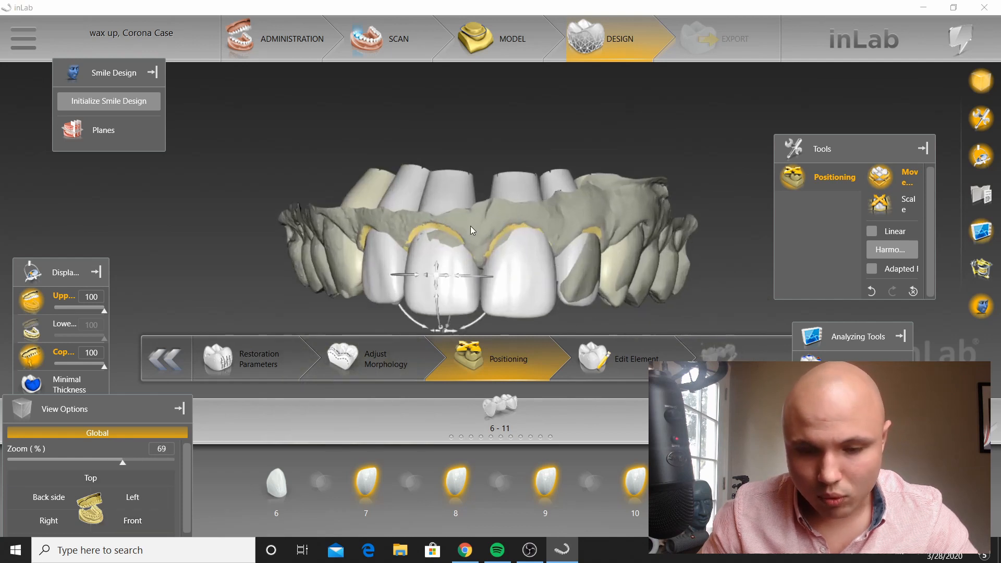
right_drag(486, 154, 486, 100)
middle_drag(486, 100, 477, 292)
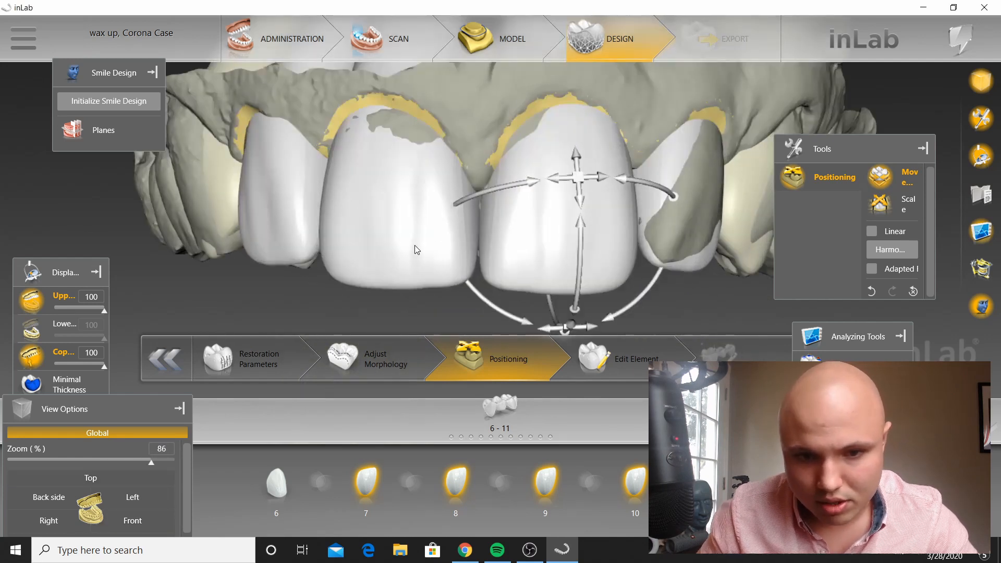
click(399, 237)
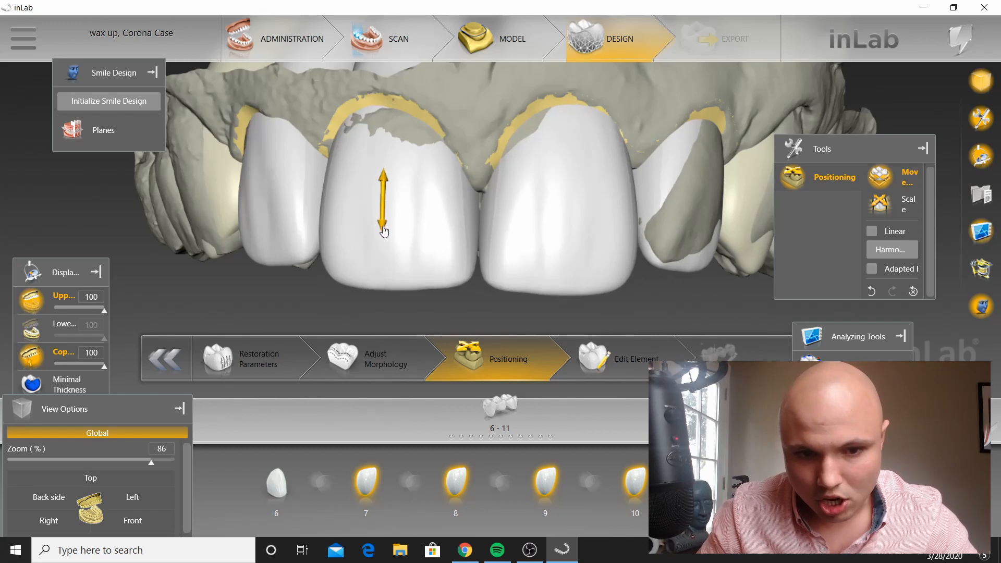
drag(384, 232, 384, 234)
Step: Raise the group of teeth 7 to 10 slightly and bring it facially to cover more of the copy at tooth 10
click(702, 219)
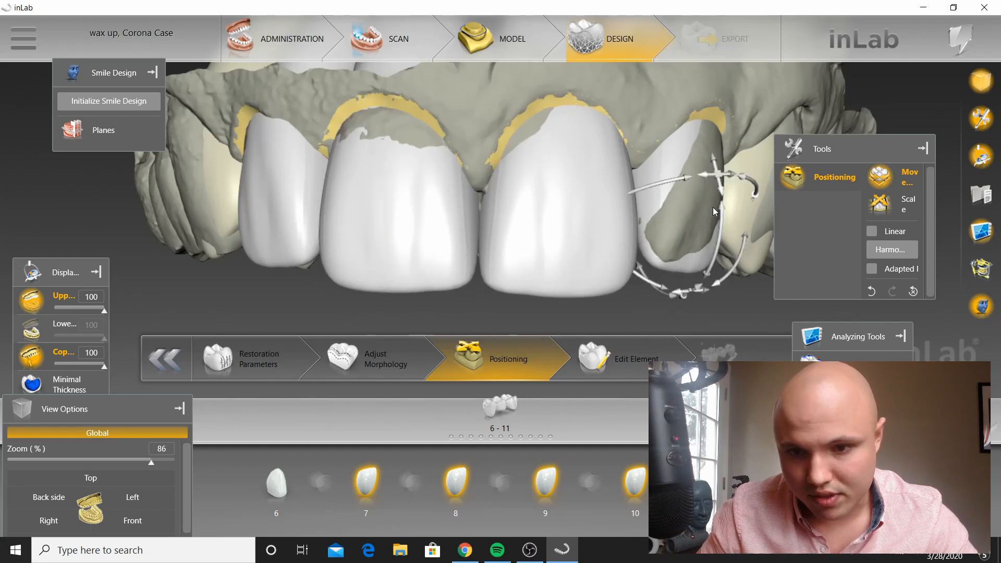
drag(716, 271, 720, 248)
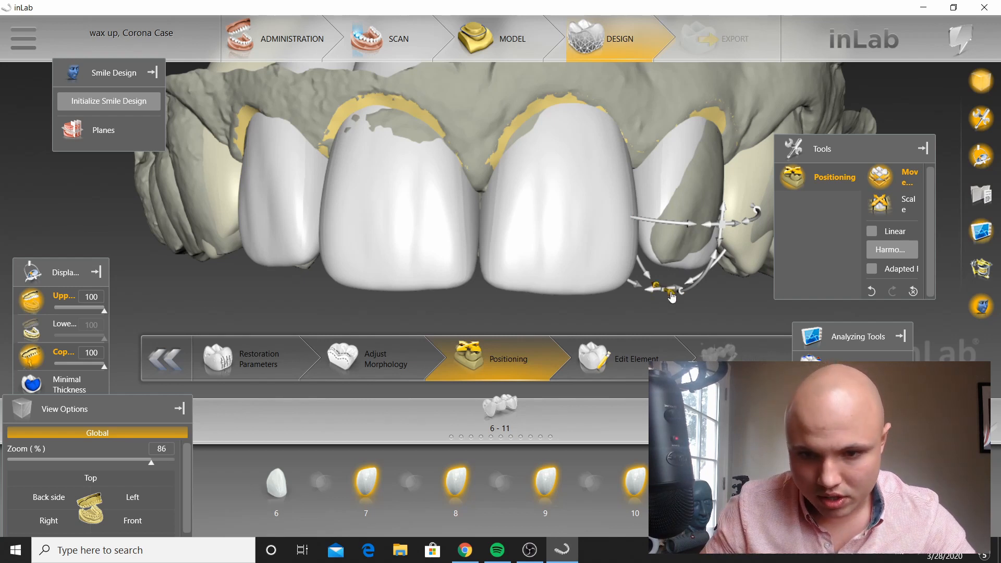
mouse_move(672, 297)
mouse_down()
mouse_move(664, 290)
mouse_move(682, 295)
mouse_up()
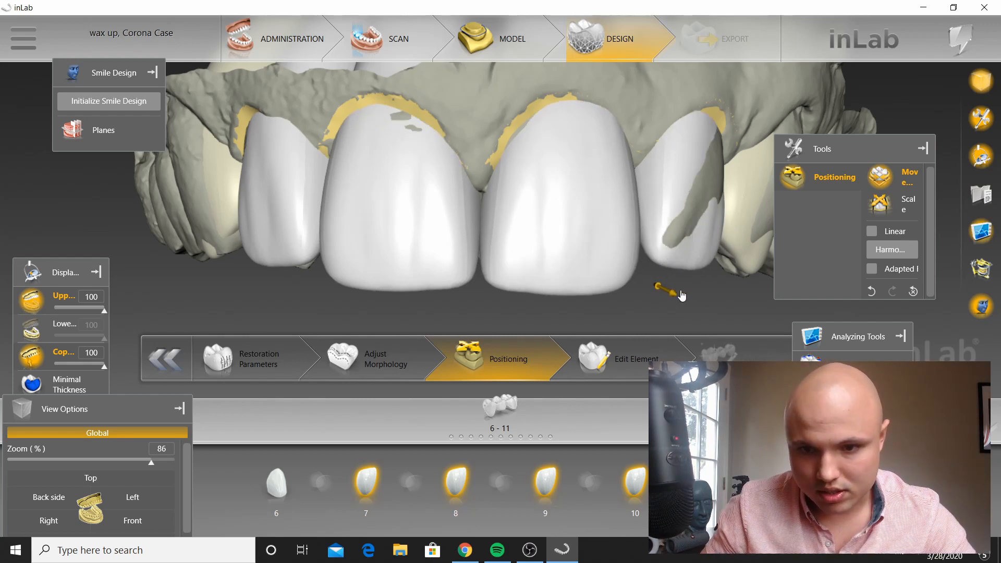
click(340, 239)
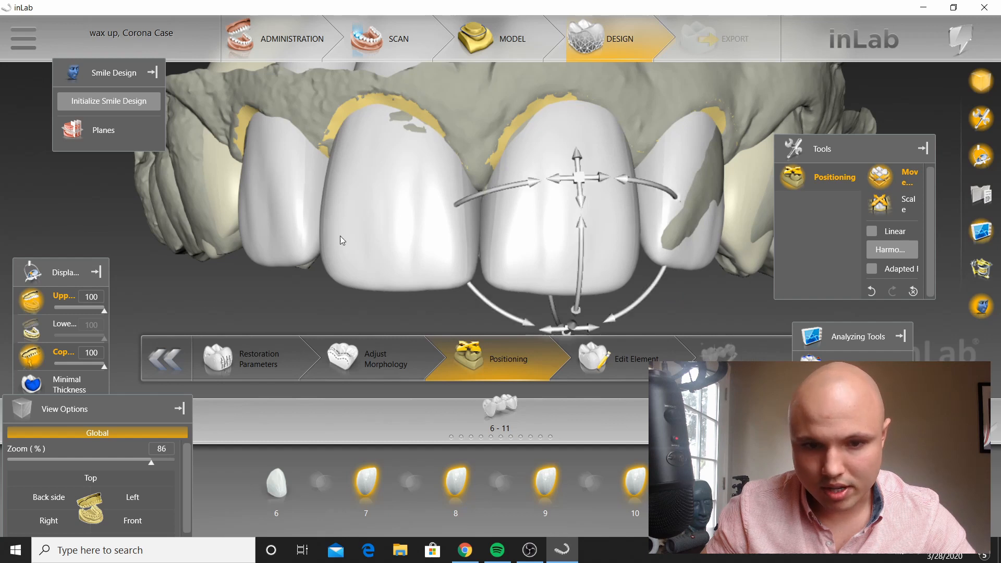
Step: Select tooth 11 on its own and move it into the copy's canine, aligning it from the front and the side
click(276, 484)
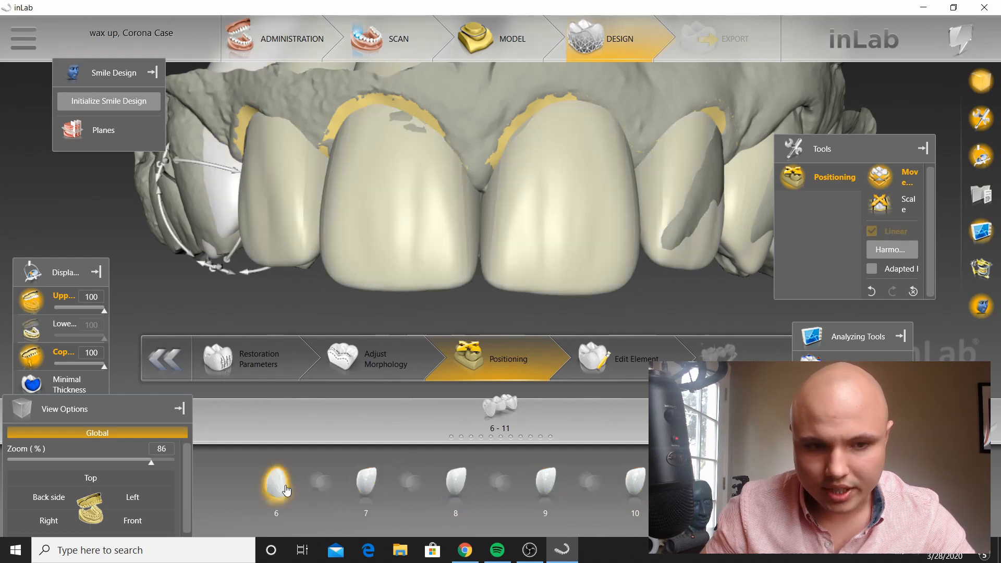
click(763, 222)
scroll(758, 230, down, 2)
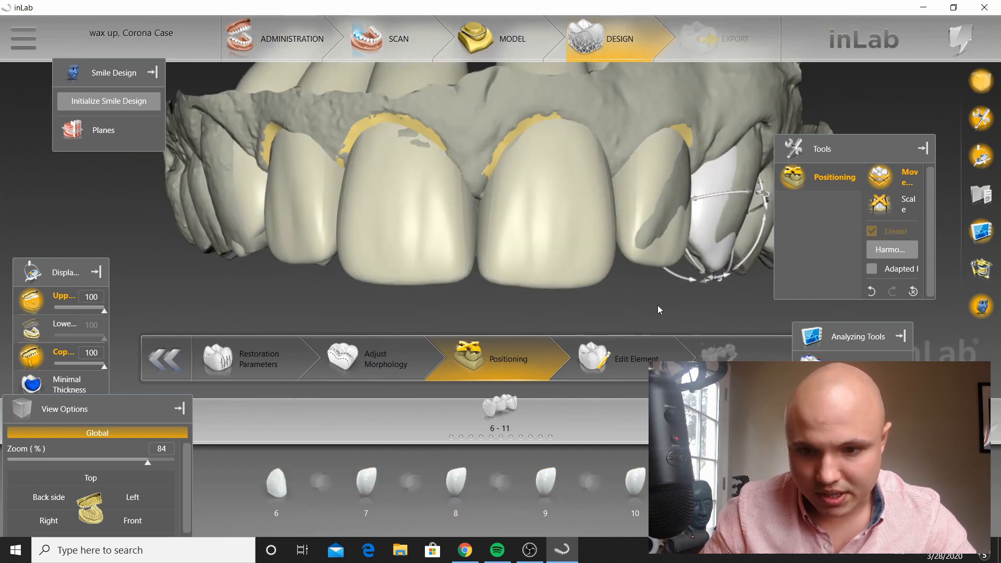
right_drag(658, 305, 559, 297)
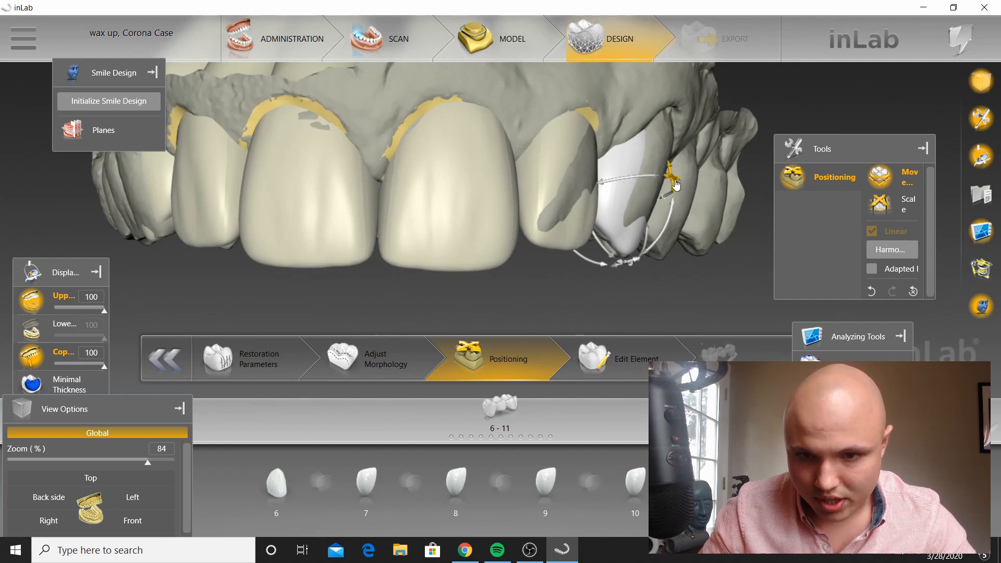
drag(674, 182, 643, 161)
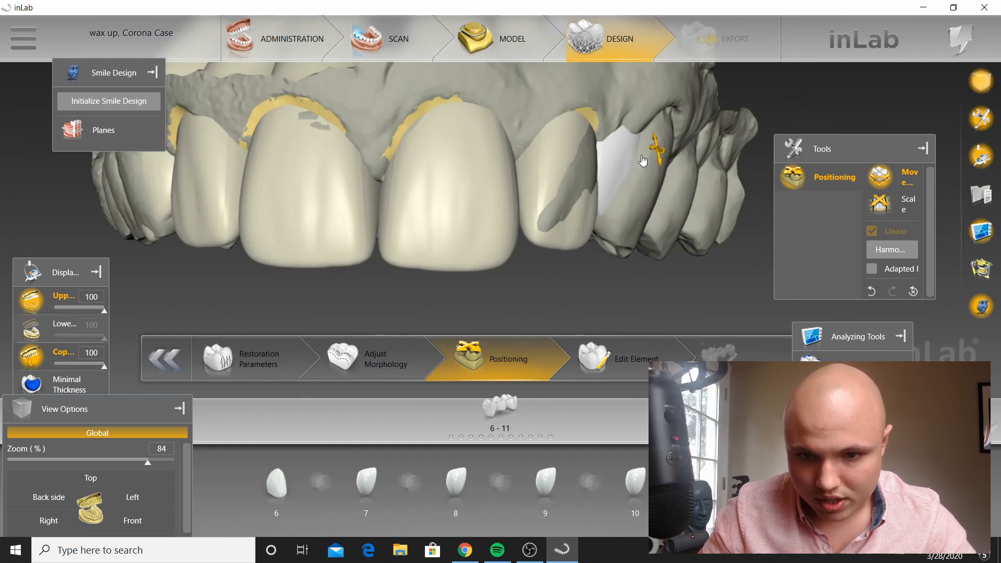
right_drag(656, 261, 521, 125)
drag(522, 128, 552, 169)
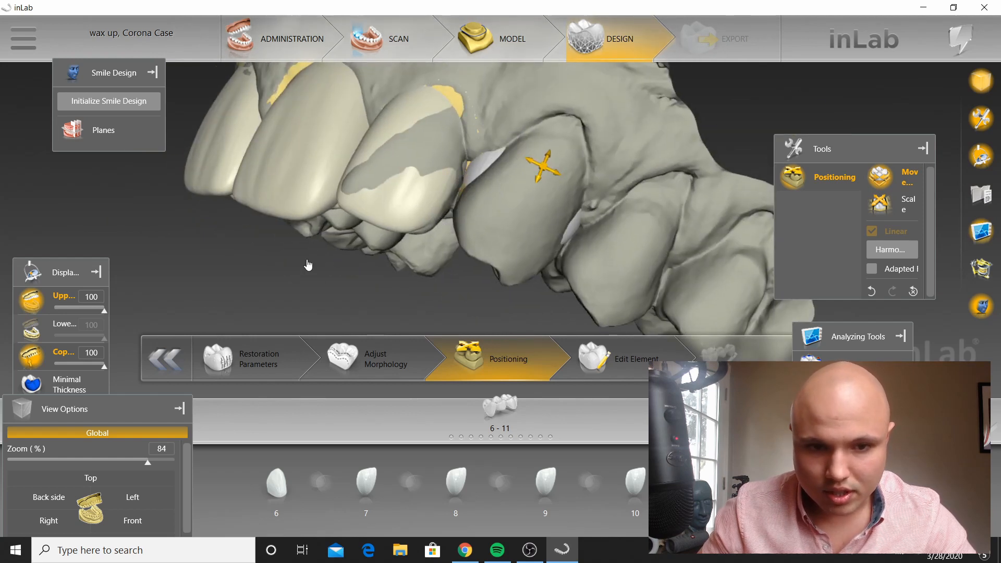
Step: Move tooth 6 distally so it sits within the copy's canine
scroll(342, 272, down, 2)
right_drag(341, 271, 384, 241)
click(374, 239)
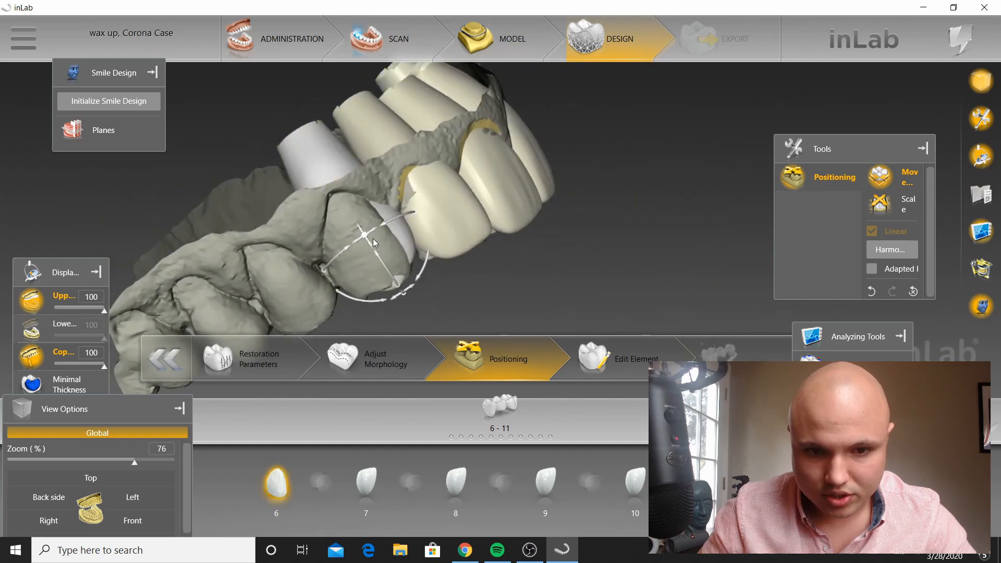
drag(360, 241, 347, 243)
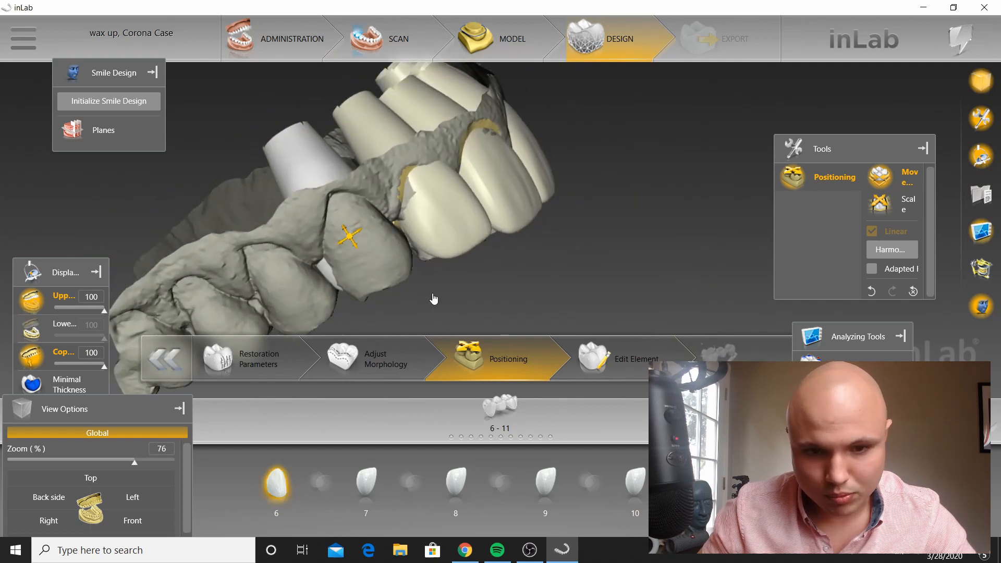
Step: Select tooth 10 individually and adjust its rotation and facial position over the copy in the incisal view
drag(499, 280, 445, 183)
click(477, 172)
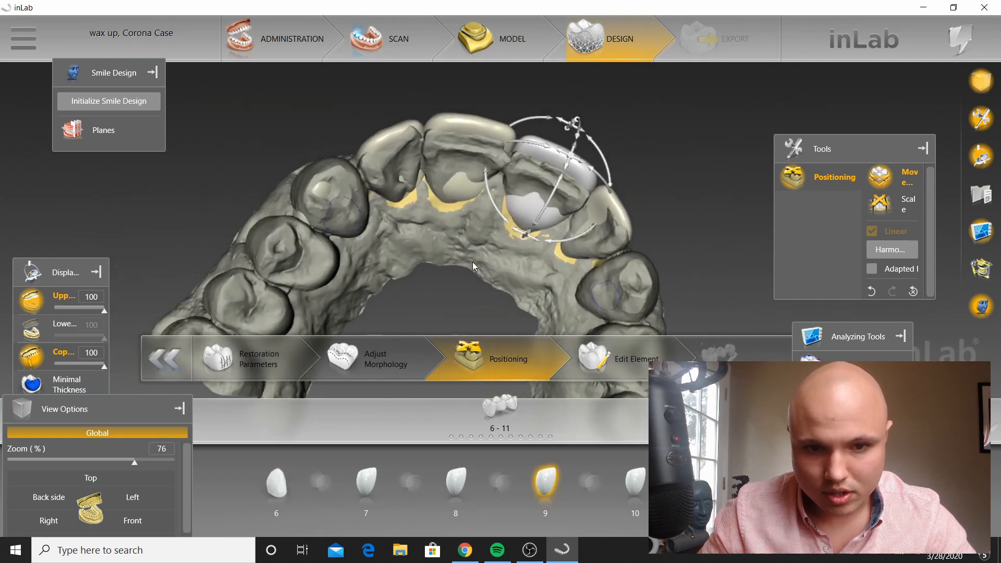
drag(473, 262, 478, 281)
scroll(429, 259, up, 2)
drag(430, 258, 693, 221)
scroll(419, 283, up, 1)
click(643, 173)
drag(652, 128, 645, 129)
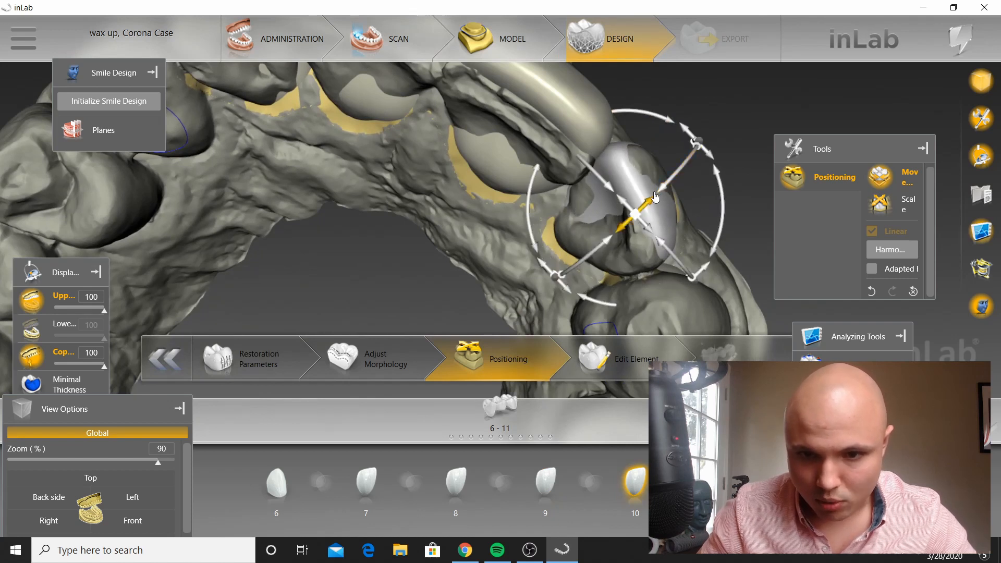
mouse_move(647, 206)
mouse_down()
mouse_move(656, 197)
mouse_move(652, 207)
mouse_up()
Step: Switch to the Scale tool and examine teeth 10 and 7 against the copy from the facial and incisal sides
right_drag(728, 215, 621, 219)
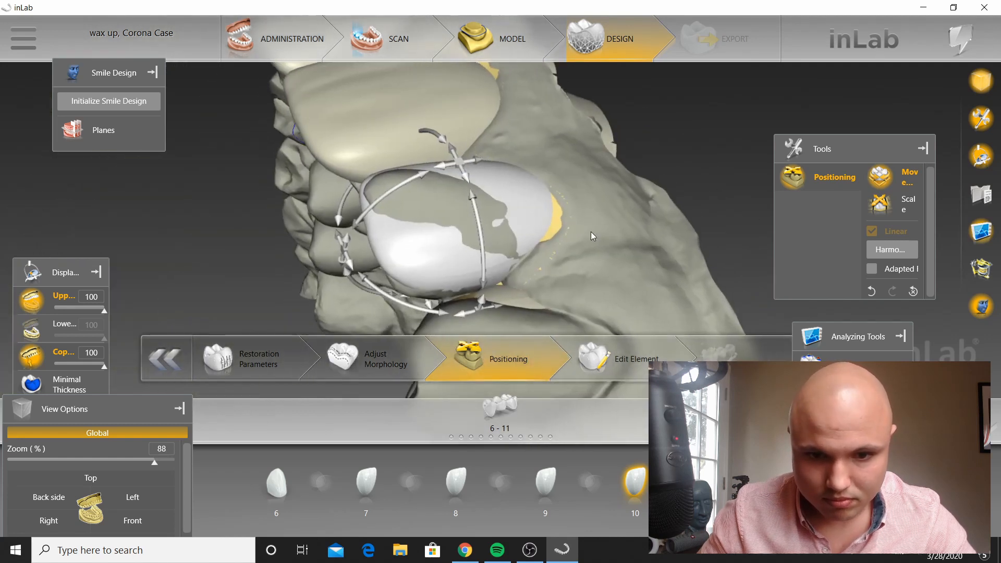
right_click(590, 231)
click(621, 261)
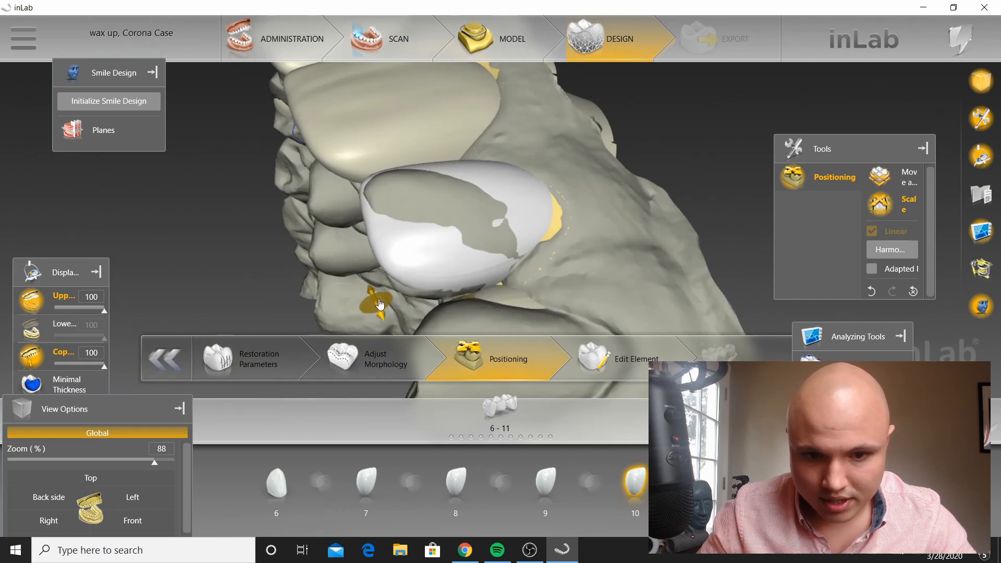
right_drag(299, 297, 294, 133)
click(295, 136)
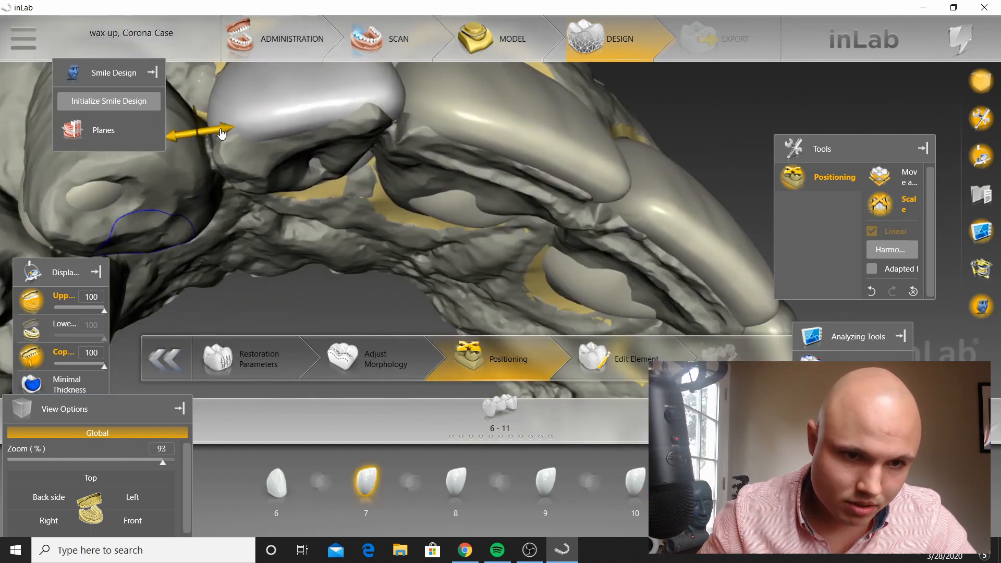
scroll(453, 258, down, 3)
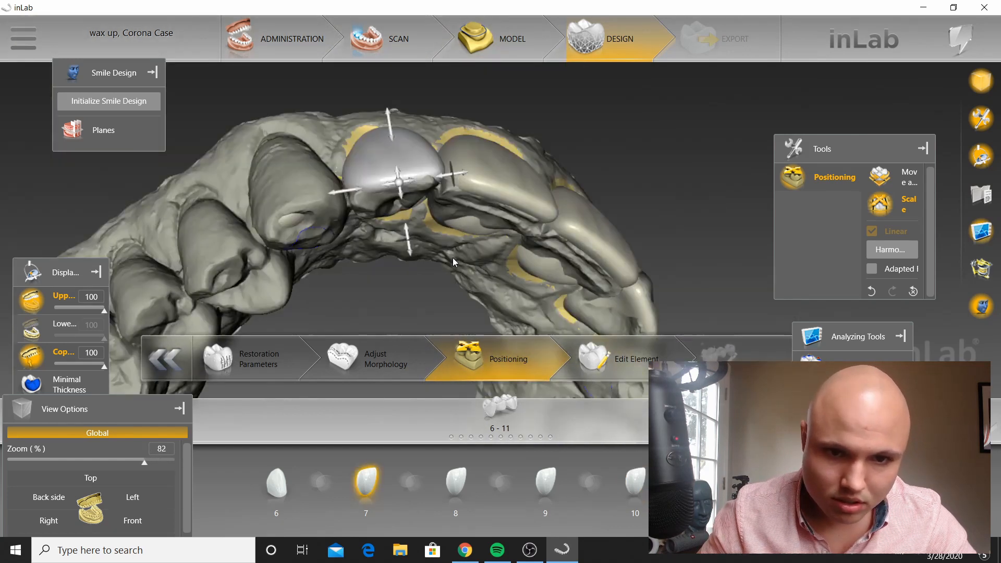
drag(453, 258, 458, 335)
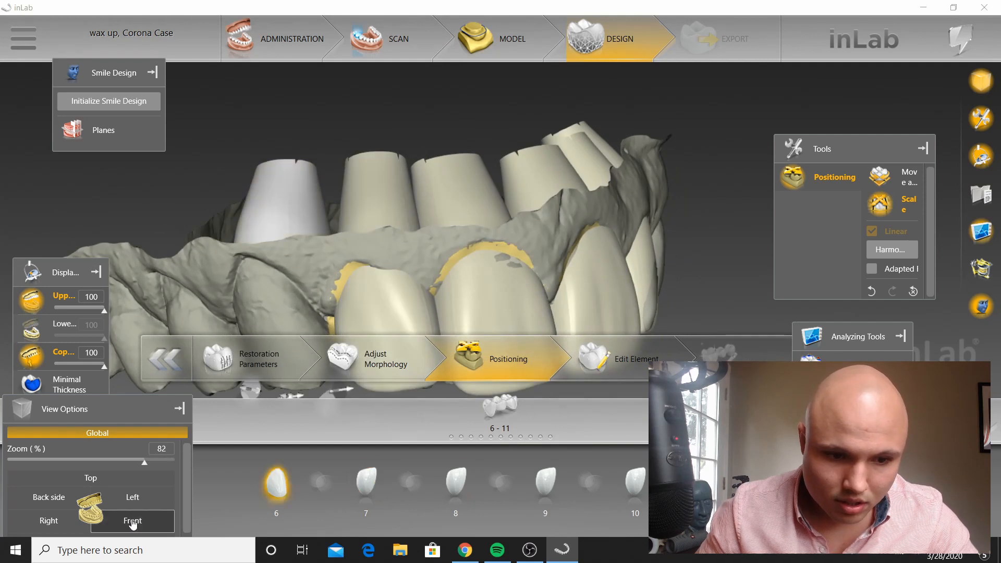
Step: Return to the Move tool in the front view and fine-tune the vertical positions of teeth 9 and 10
click(131, 520)
scroll(465, 287, up, 5)
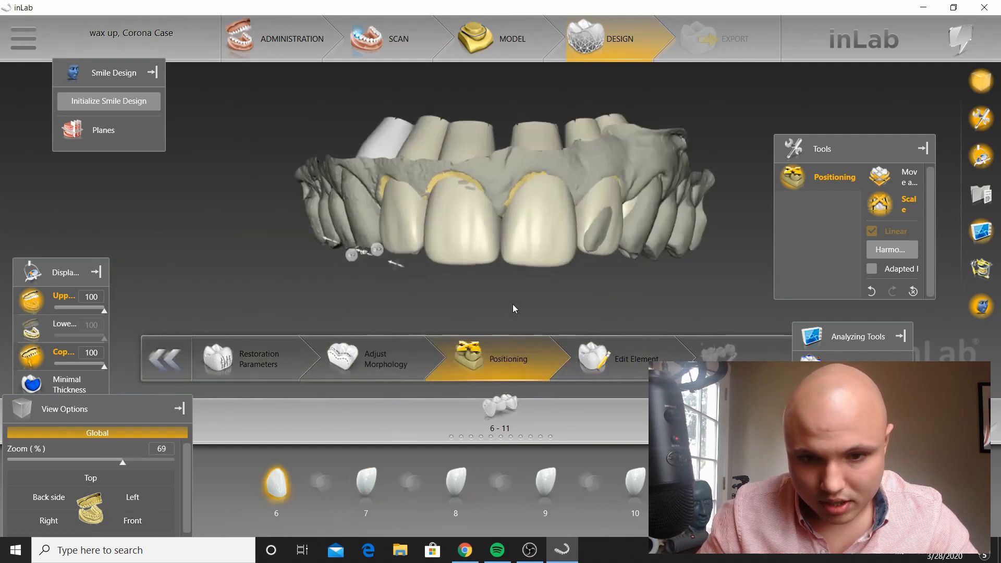
click(590, 236)
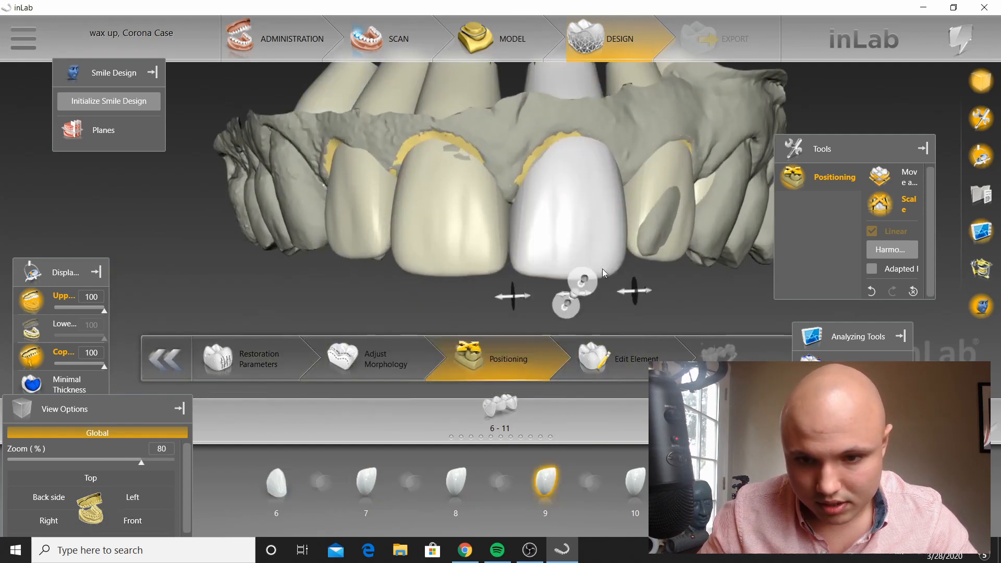
click(583, 282)
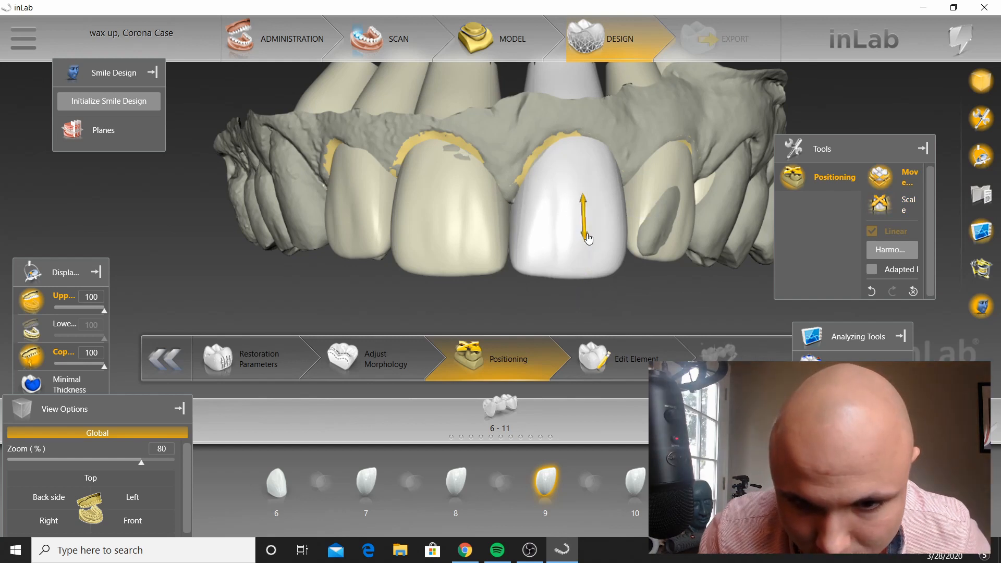
click(681, 205)
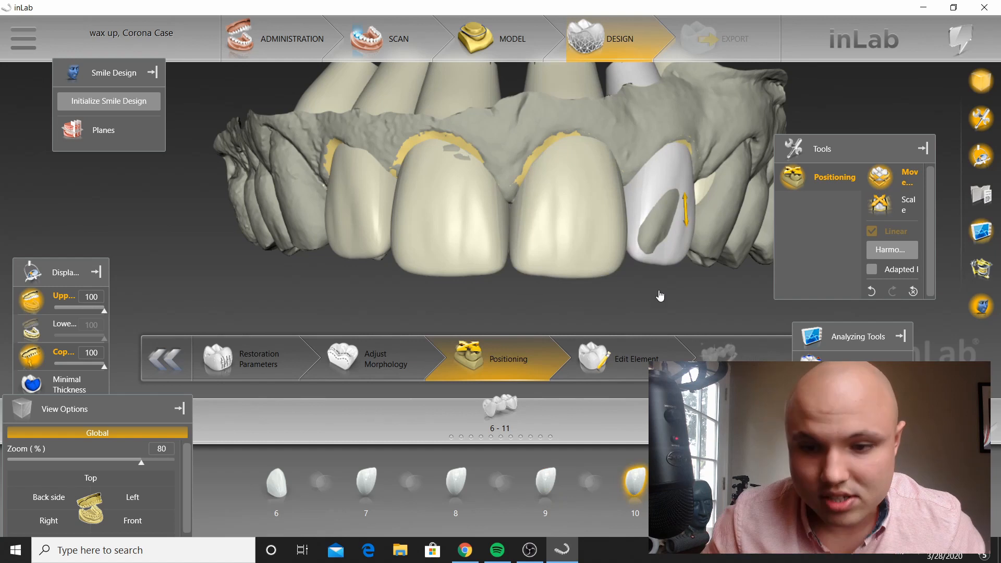
Step: Select tooth 7, move it slightly incisally, and check the alignment from the front
click(334, 214)
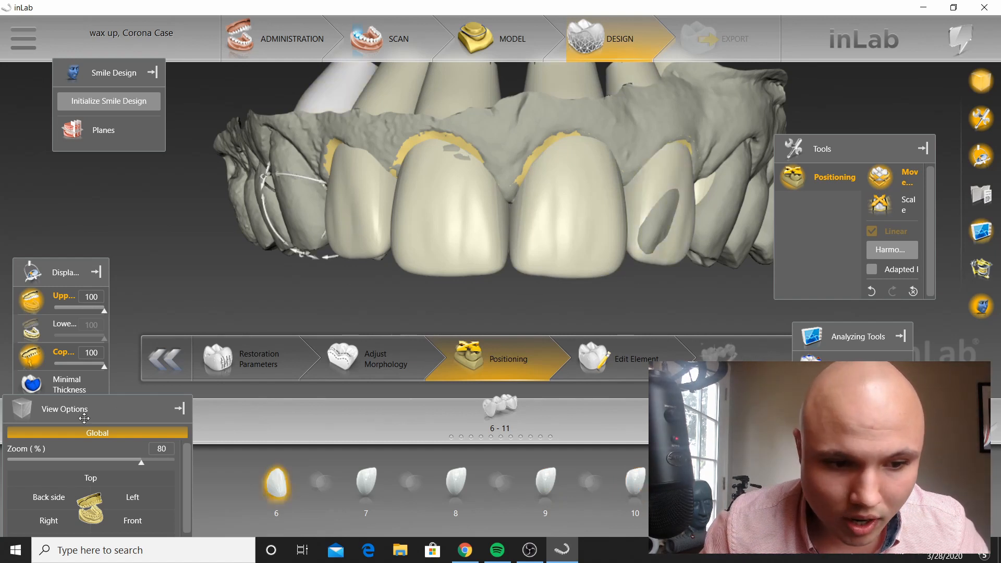
mouse_move(30, 359)
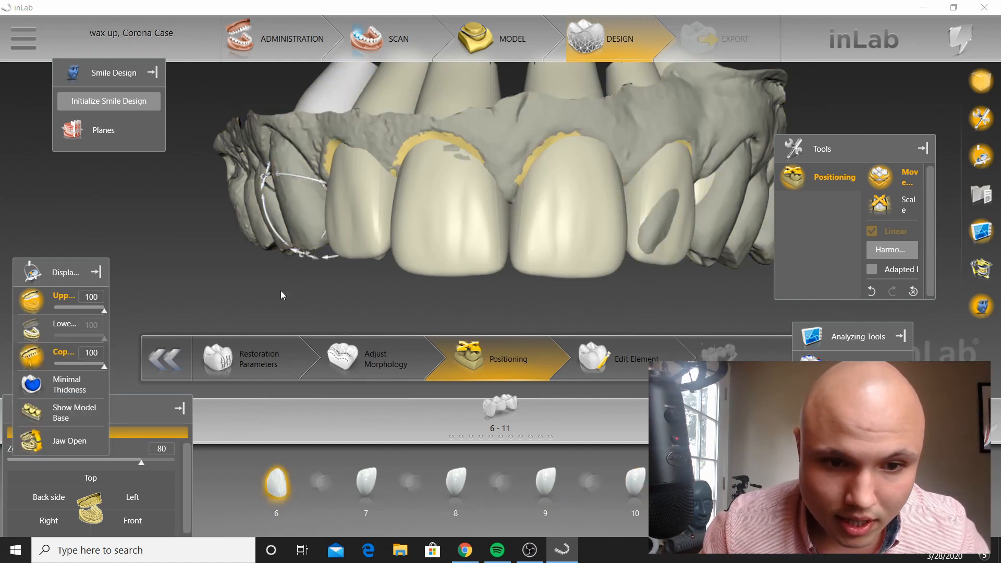
click(353, 218)
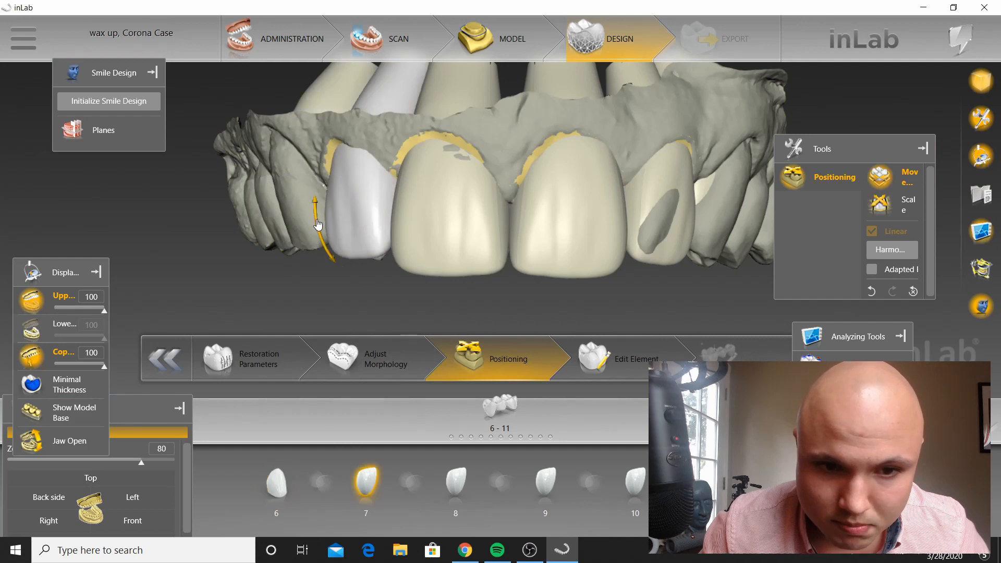
drag(379, 295, 444, 302)
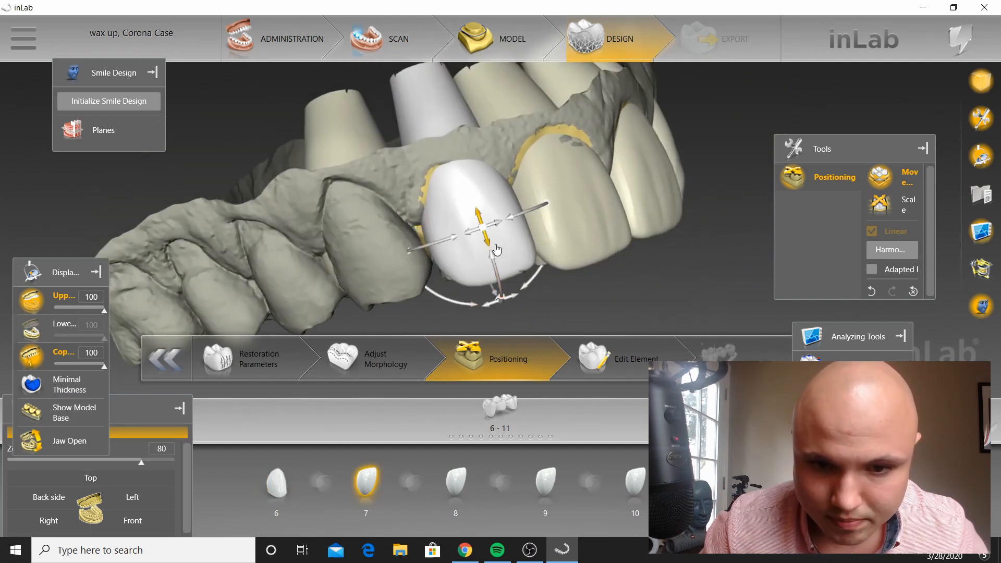
drag(493, 241, 497, 252)
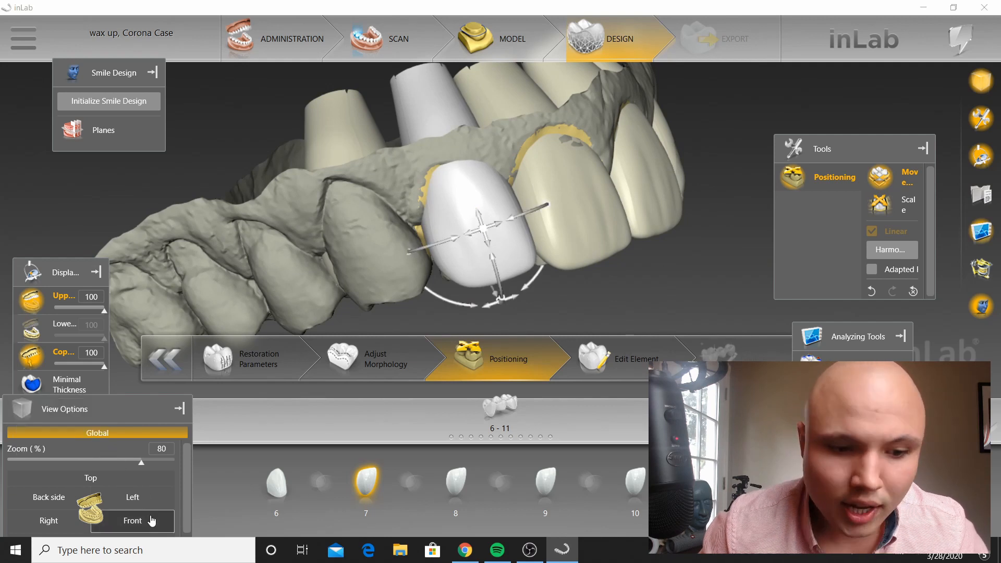
click(146, 517)
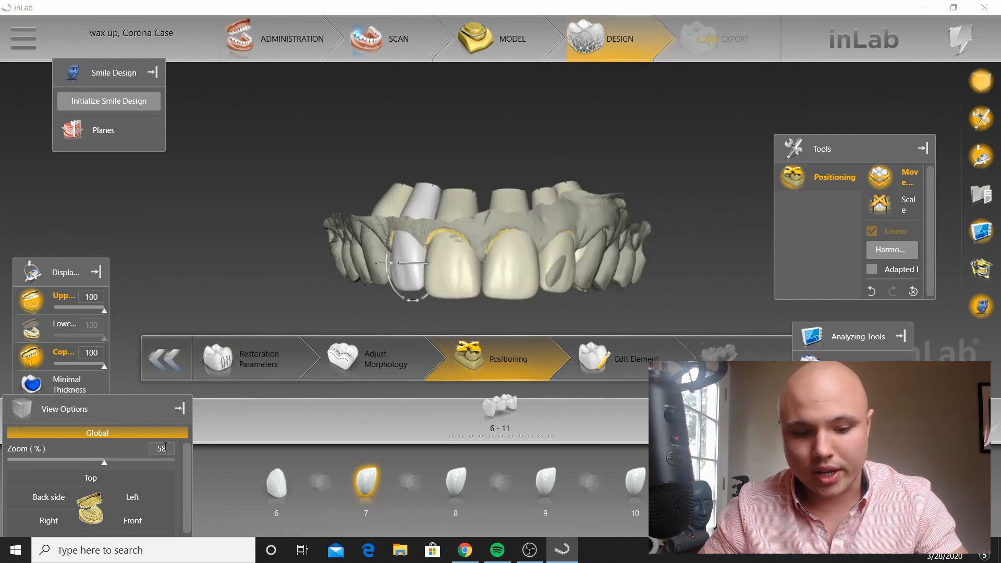
Step: Select tooth 7 and slightly adjust its angulation over the copy in the front view
scroll(699, 297, up, 5)
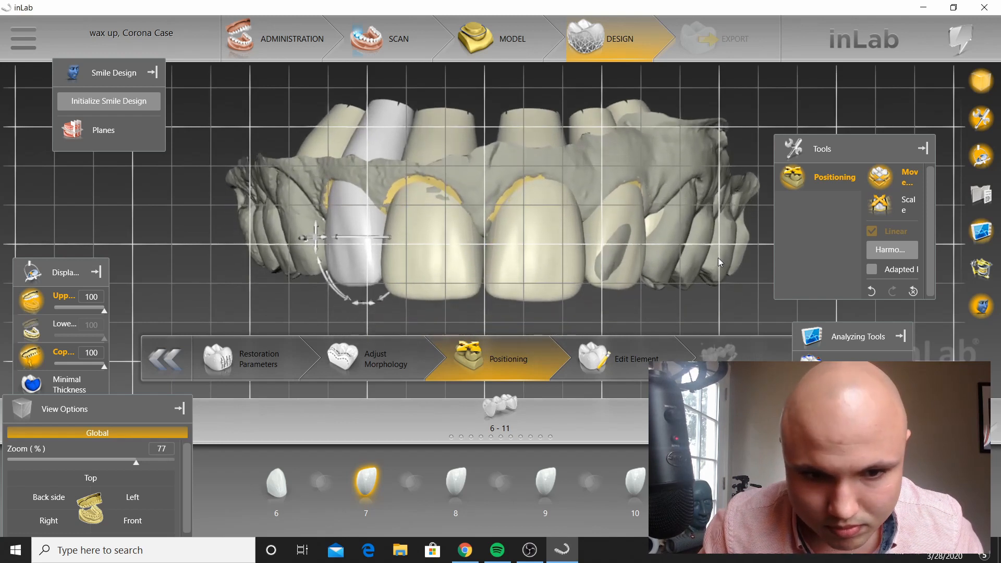
mouse_move(250, 287)
mouse_down()
mouse_move(253, 297)
mouse_move(252, 285)
mouse_up()
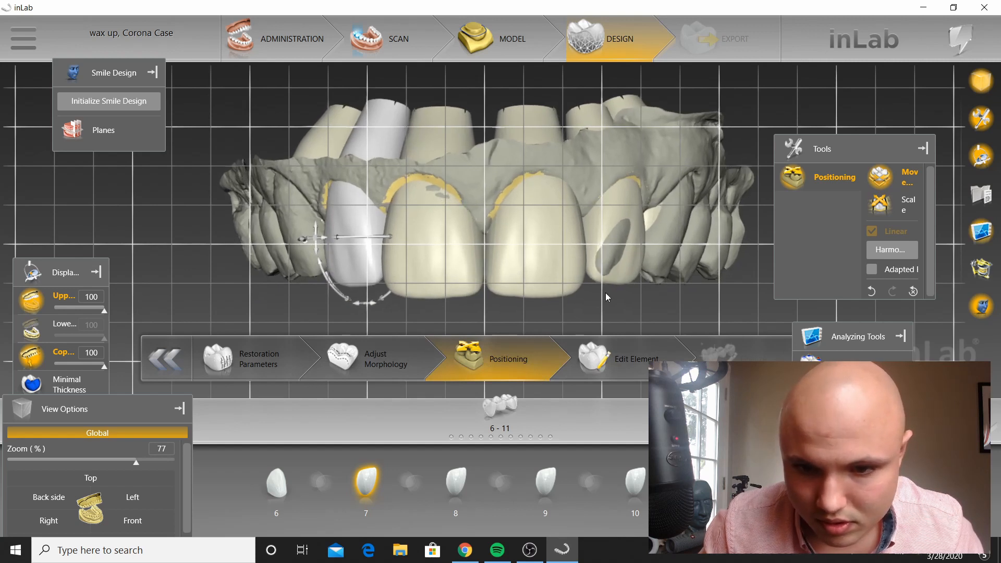
click(303, 255)
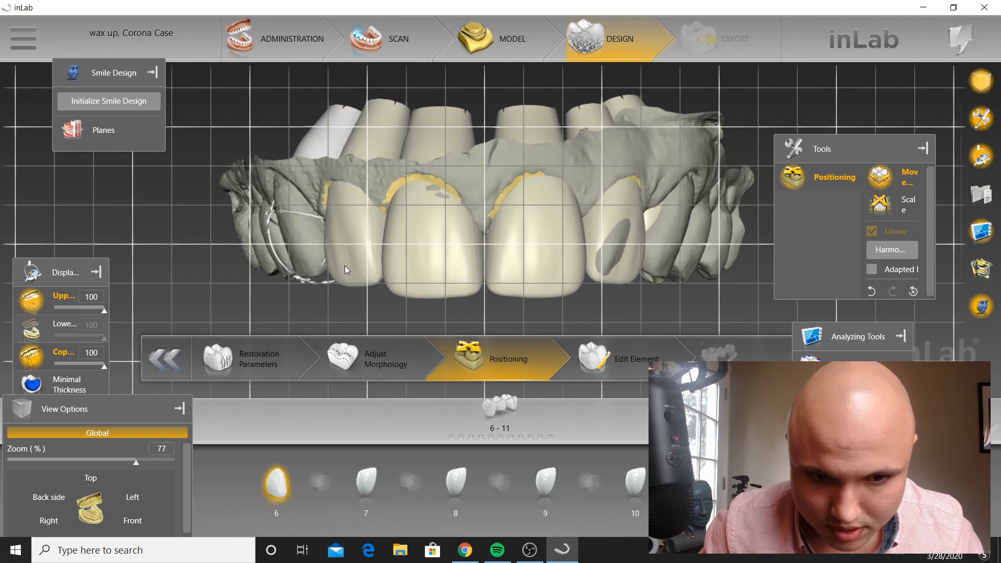
click(345, 266)
drag(317, 248, 317, 247)
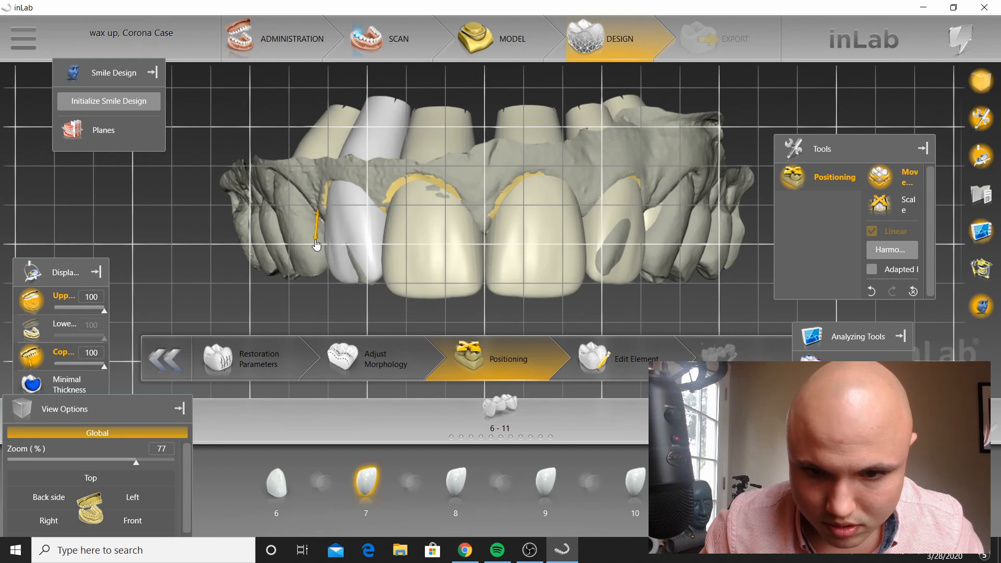
Step: Select teeth 8 and 9 together, enable Linear, and move both slightly upward toward the gingiva
click(556, 280)
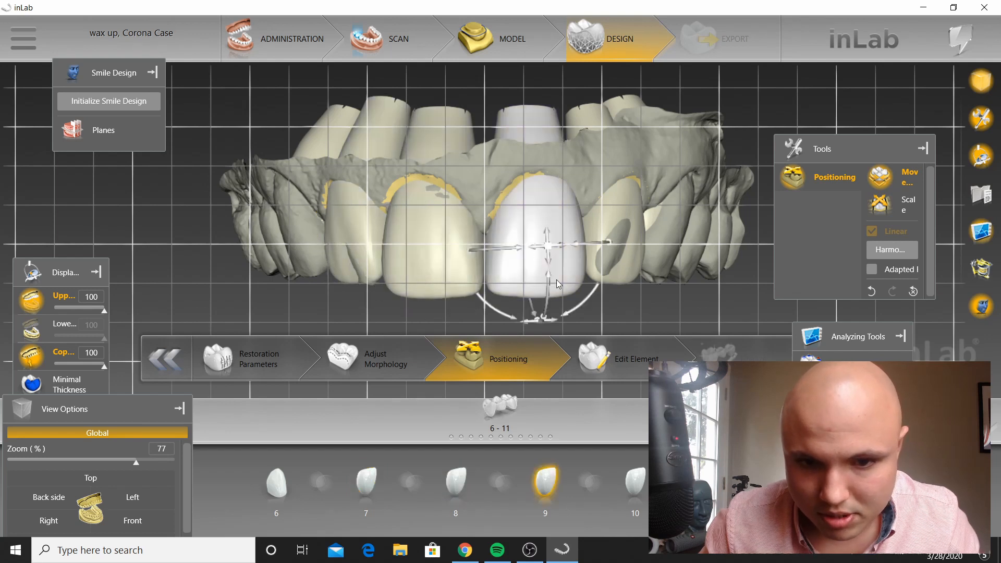
ctrl+click(421, 273)
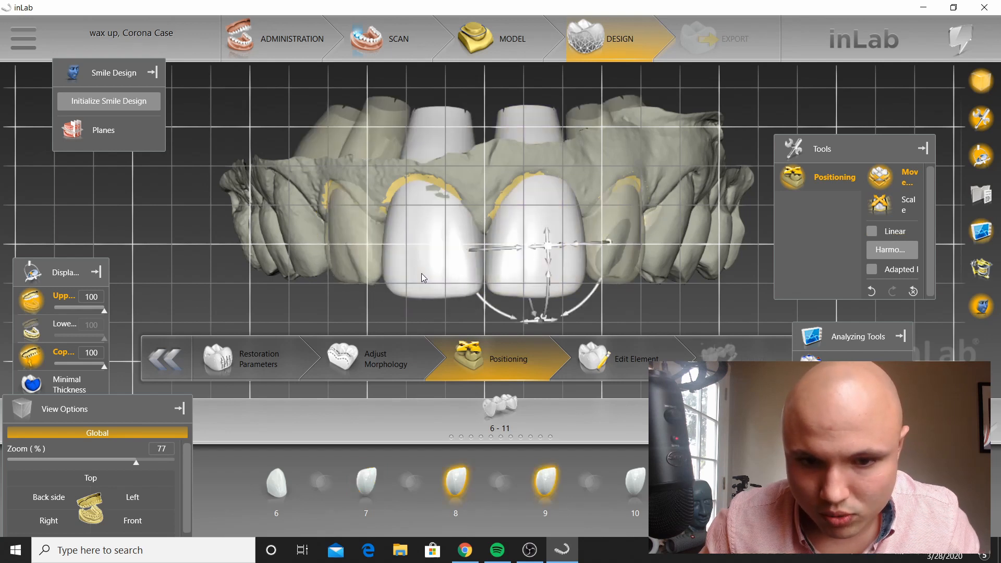
click(876, 233)
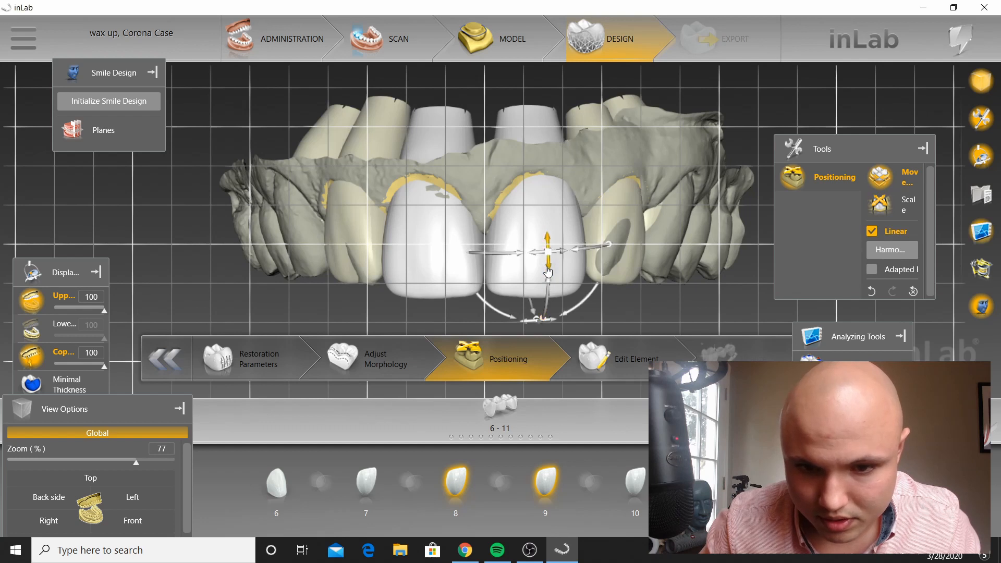
drag(547, 270, 546, 268)
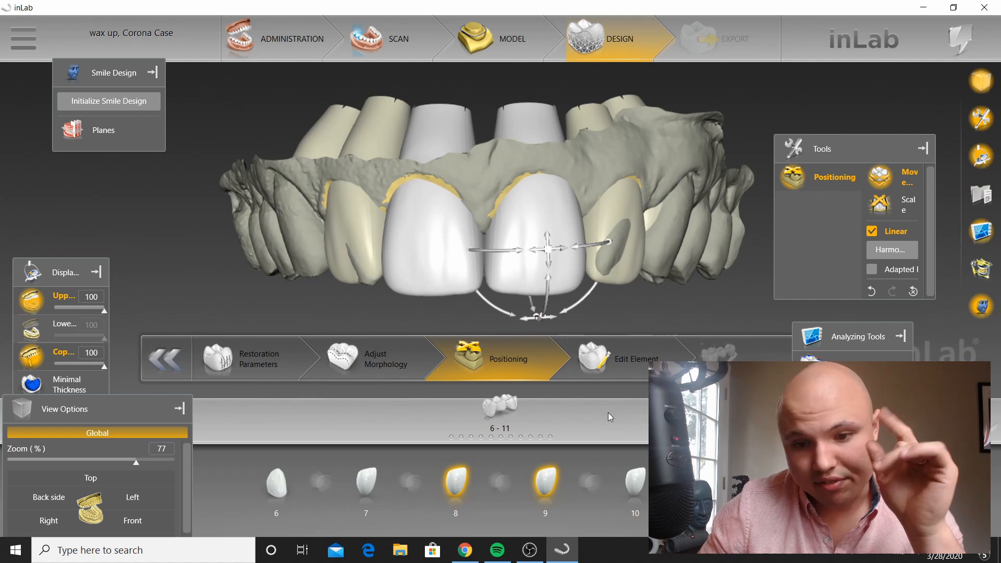
Step: Proceed to the Edit Element phase and set the upper jaw opacity to 20 %
click(628, 365)
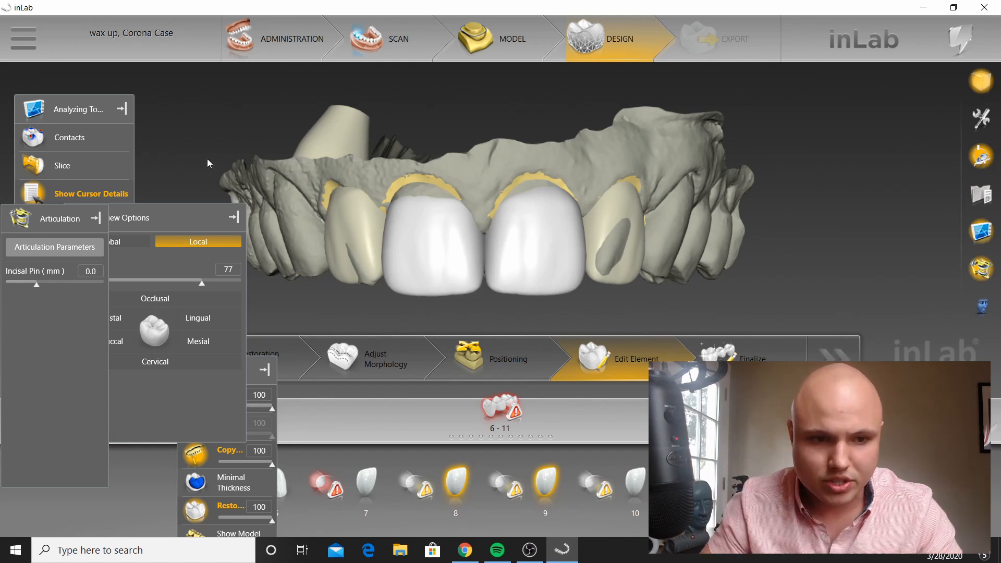
click(249, 370)
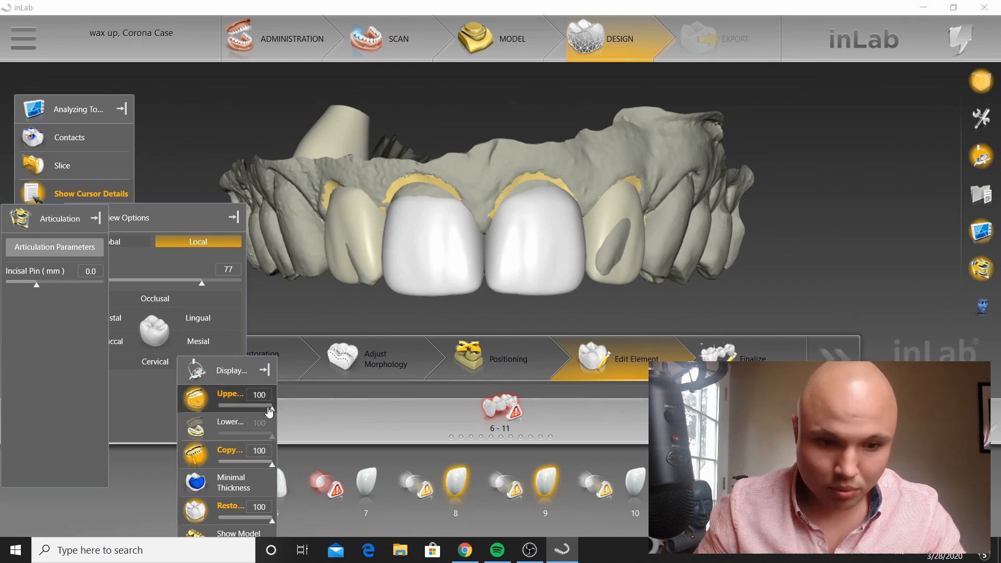
drag(271, 410, 219, 410)
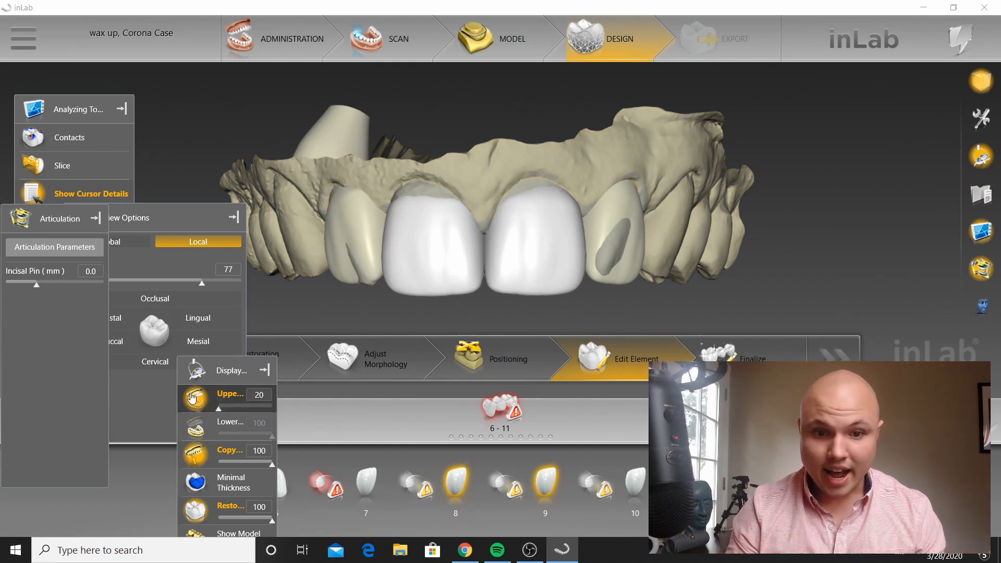
Step: Examine teeth 8 and 9 against the copy and the preparations from the facial and lingual sides
scroll(440, 248, up, 5)
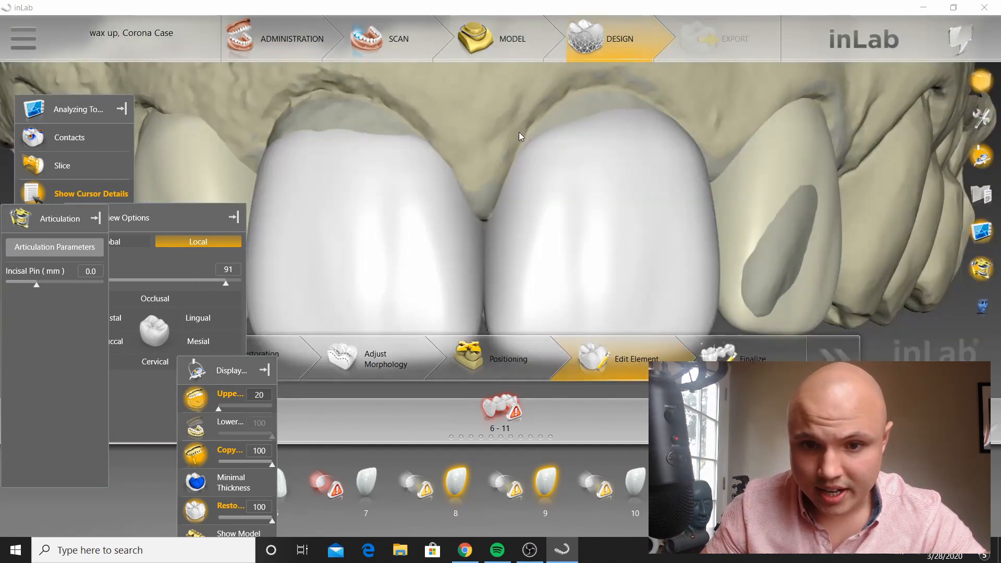
scroll(541, 165, down, 1)
scroll(538, 219, down, 2)
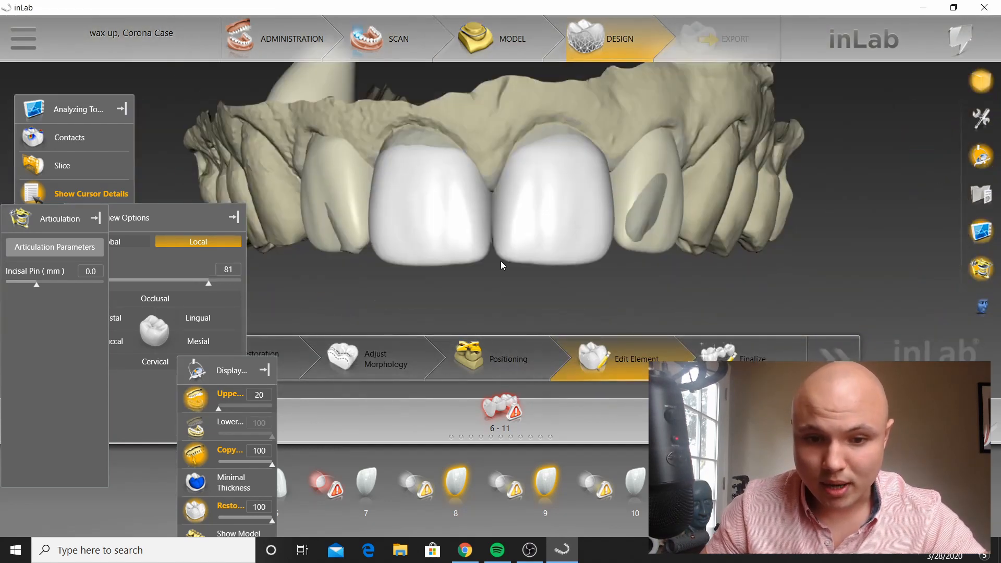
drag(499, 265, 502, 167)
drag(505, 259, 537, 145)
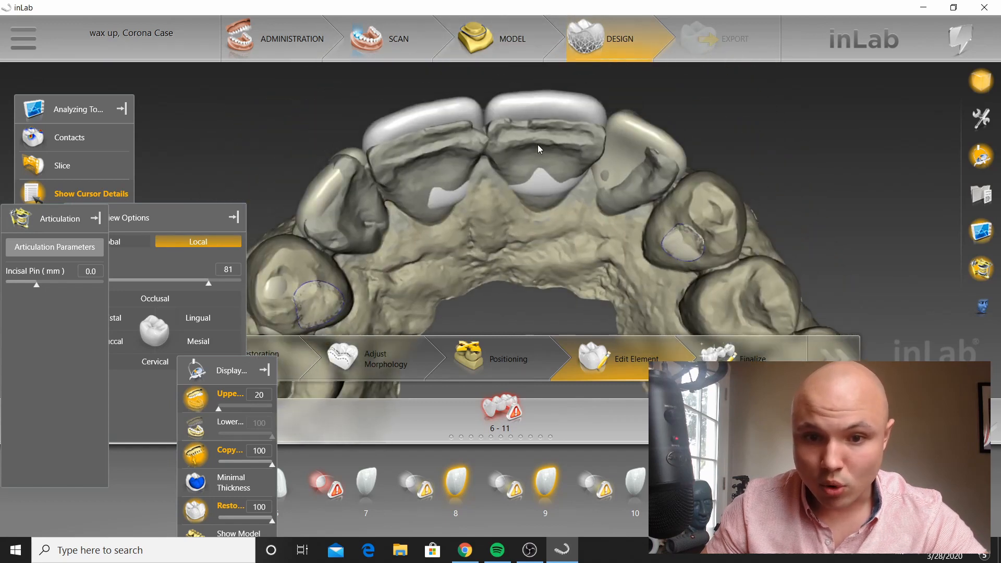
drag(524, 182, 468, 331)
scroll(476, 274, up, 3)
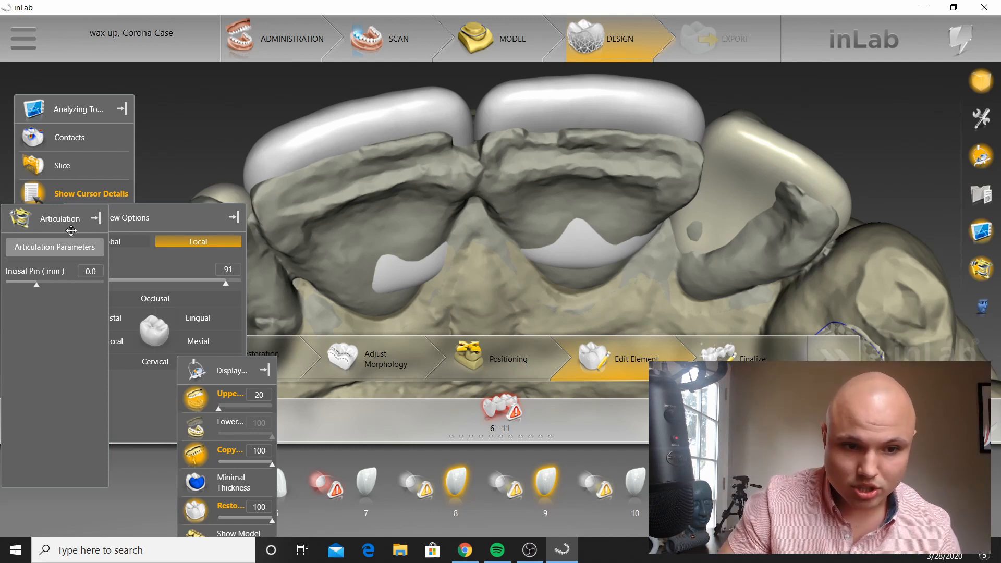
Step: Return to the global front view, hide the upper copy and set the upper jaw opacity to 100 %
click(136, 249)
click(136, 248)
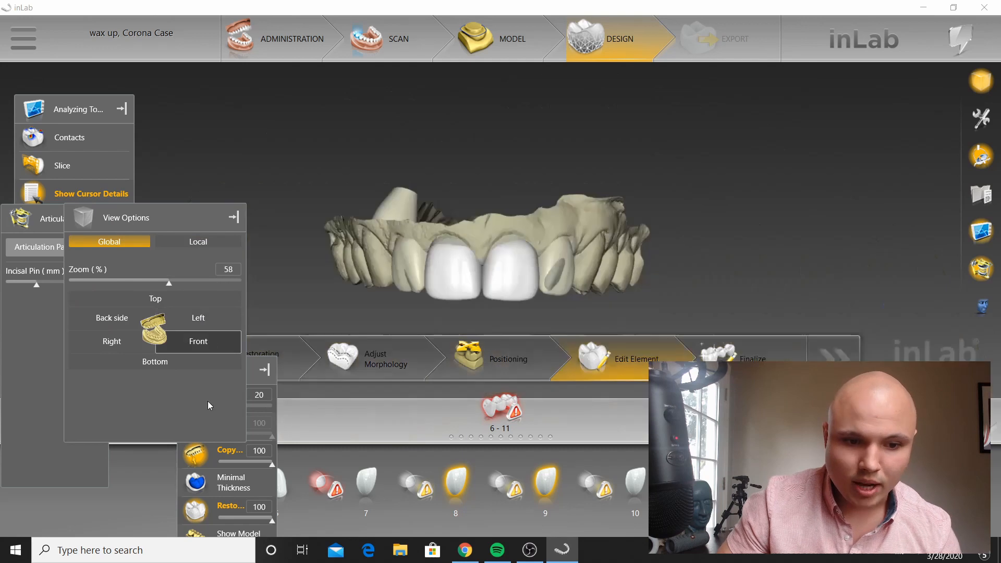
click(207, 401)
drag(219, 407, 605, 329)
scroll(711, 241, up, 3)
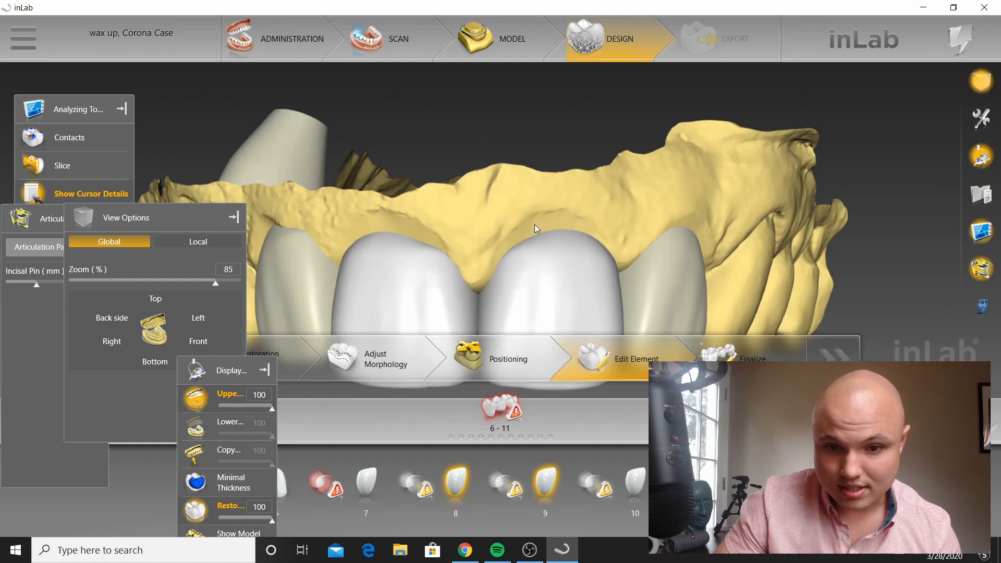
Step: Inspect the teeth and the upper jaw model from several angles, including the root side, and return to the front view
right_drag(597, 291, 499, 261)
scroll(550, 279, up, 1)
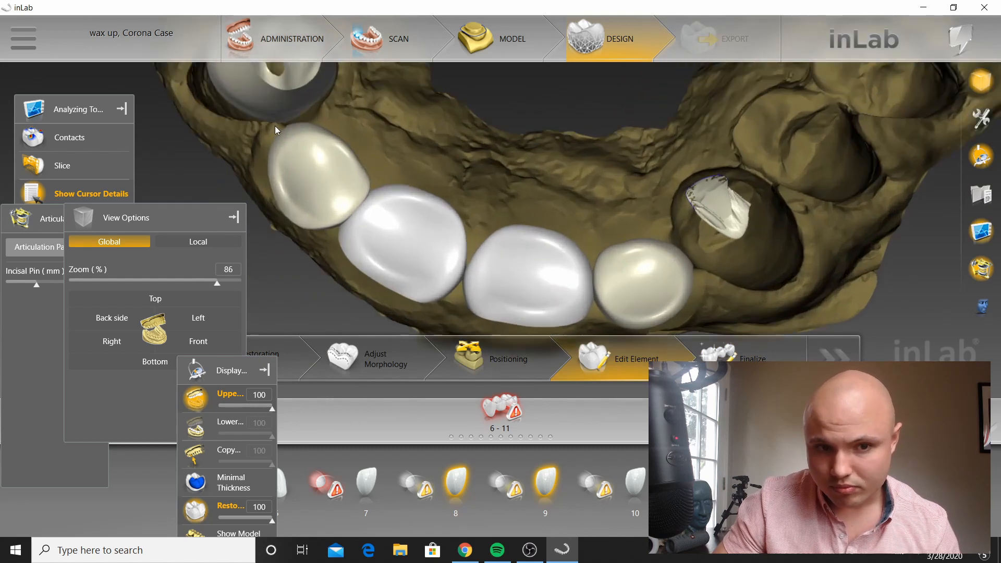
scroll(323, 112, down, 1)
right_drag(472, 81, 278, 165)
right_drag(364, 244, 438, 292)
scroll(494, 174, up, 3)
scroll(305, 183, down, 2)
click(209, 340)
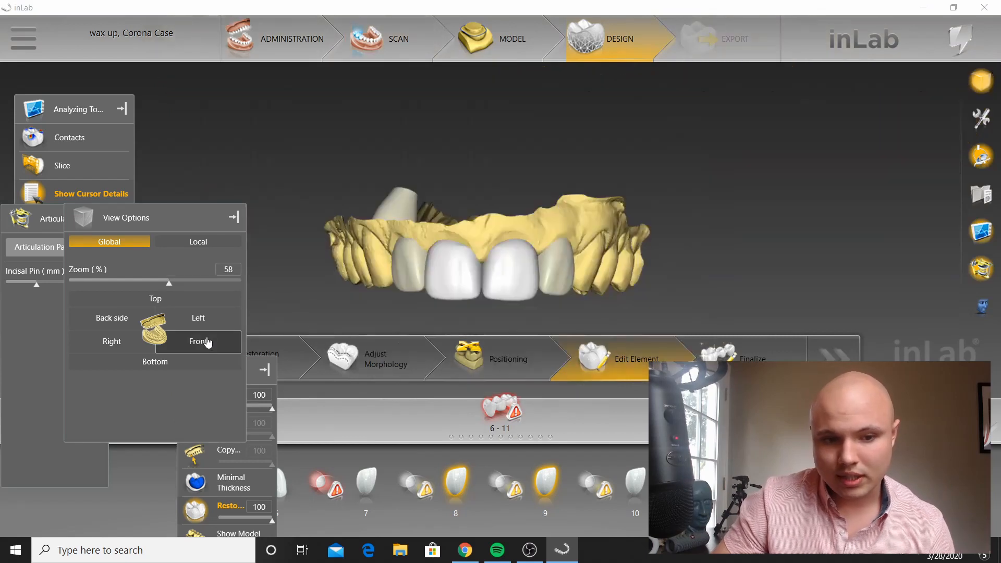
Step: Set the upper jaw opacity to 20 %, then hide and show the jaw to isolate the restorations
click(253, 370)
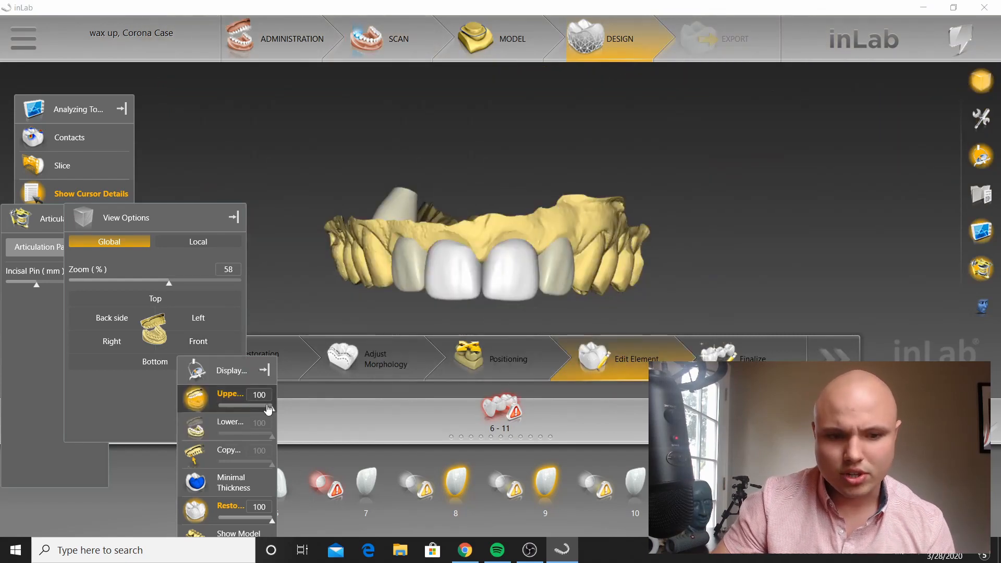
click(197, 399)
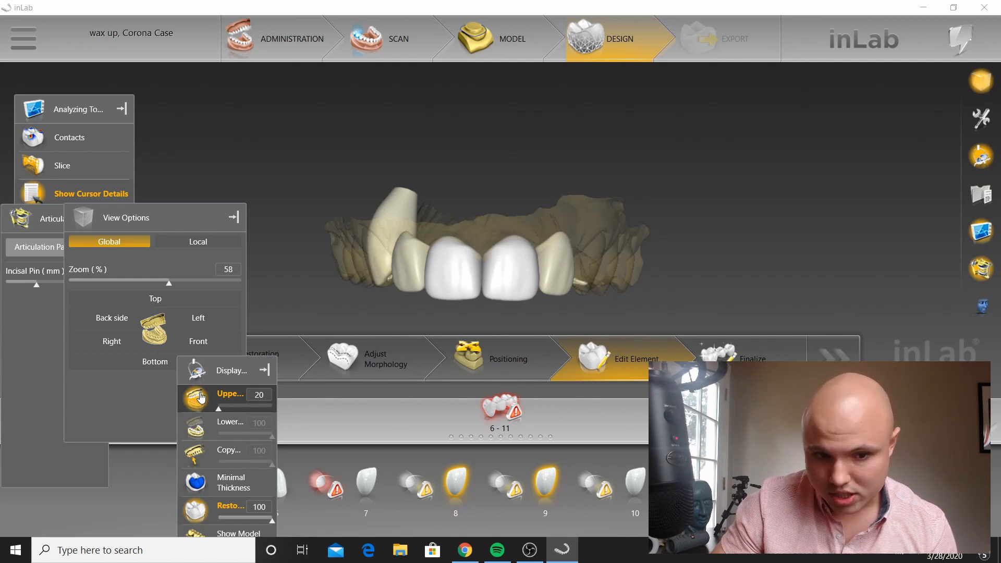
click(200, 398)
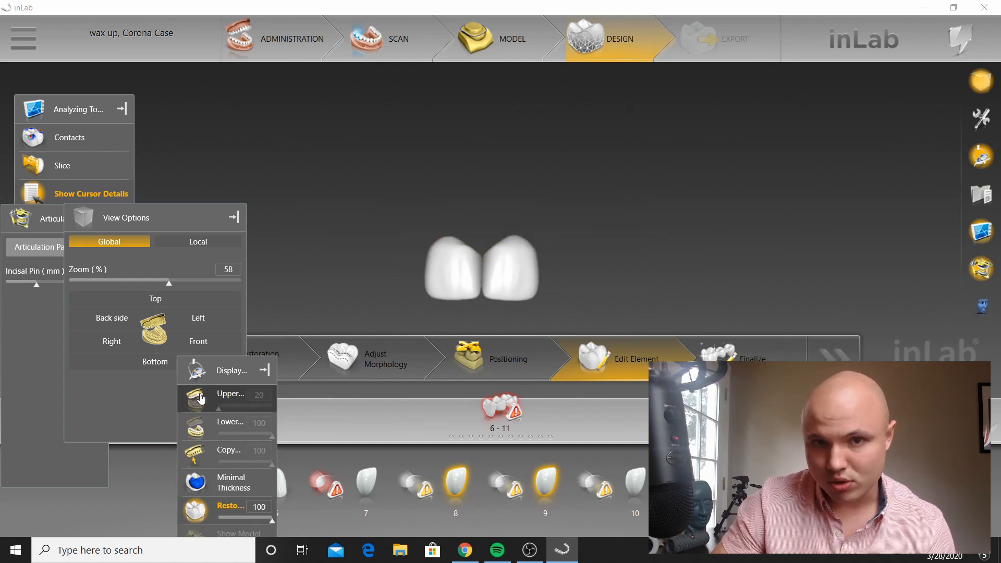
click(201, 400)
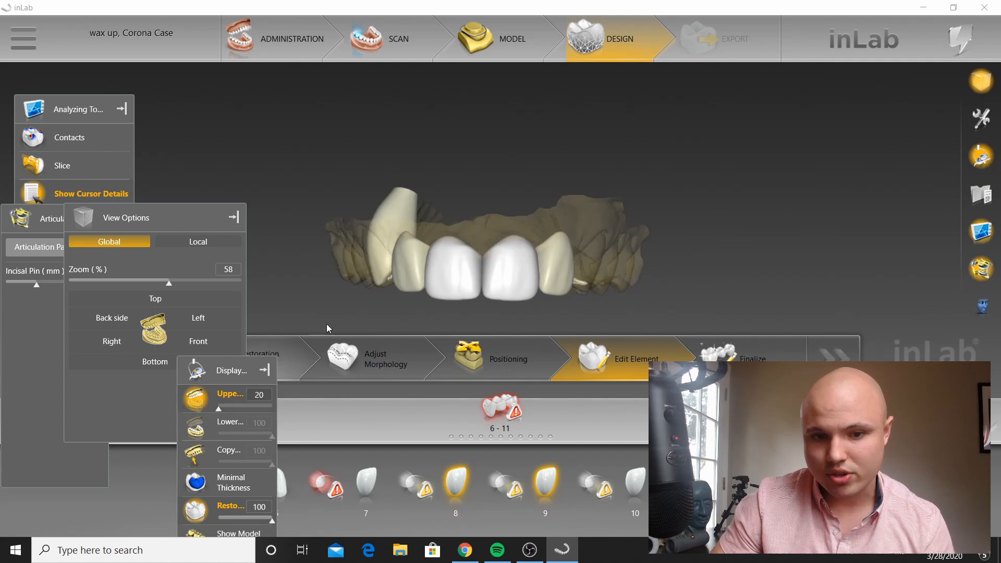
middle_drag(332, 293, 338, 246)
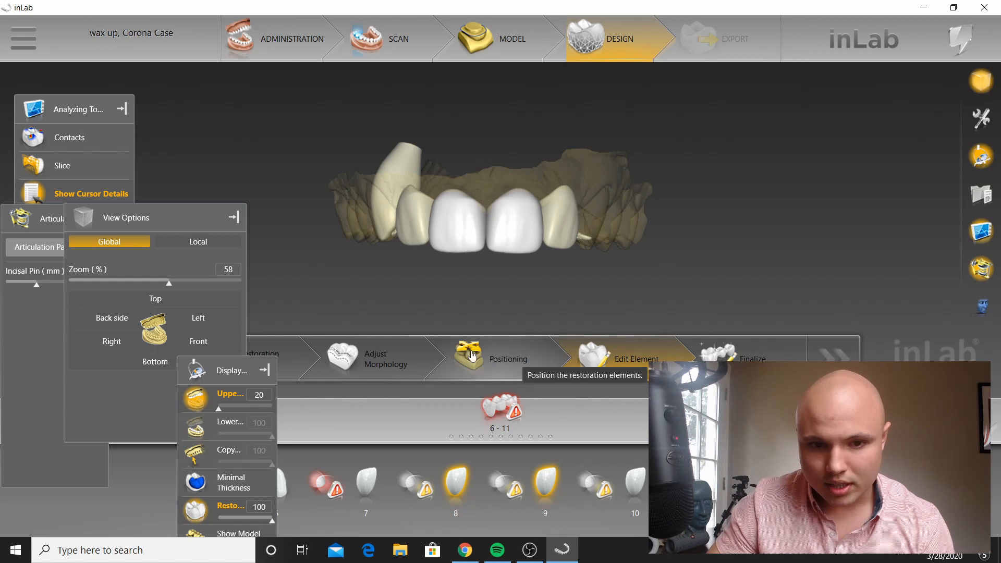
Step: Go back to the Positioning phase, switch to the incisal view and set the upper jaw opacity to 100 %
click(523, 360)
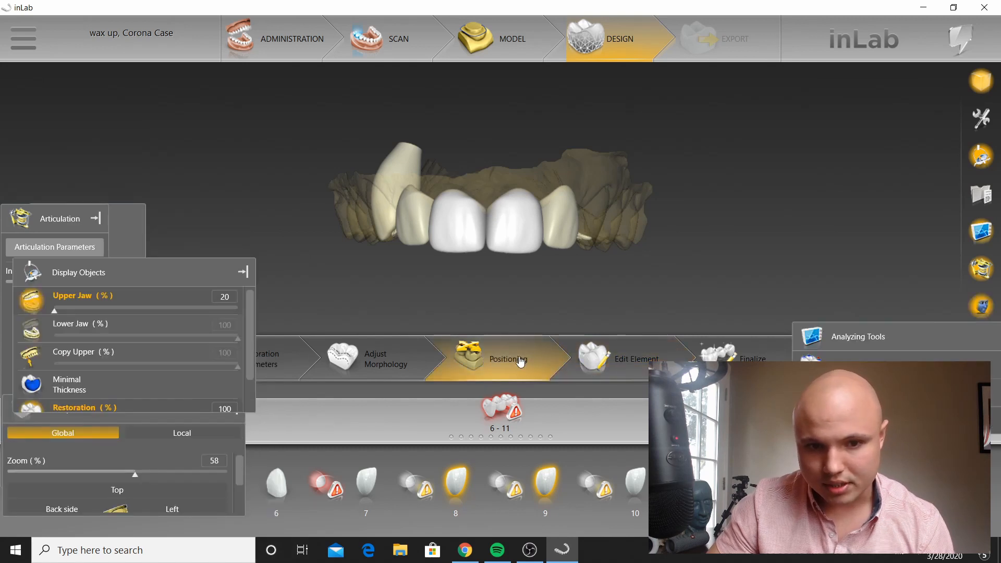
click(605, 310)
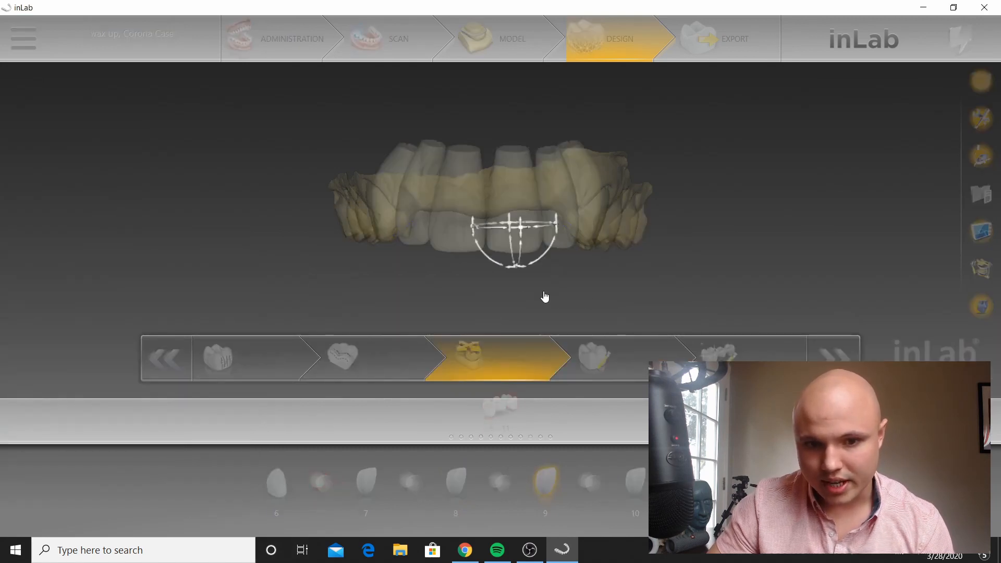
drag(481, 293, 480, 177)
click(466, 178)
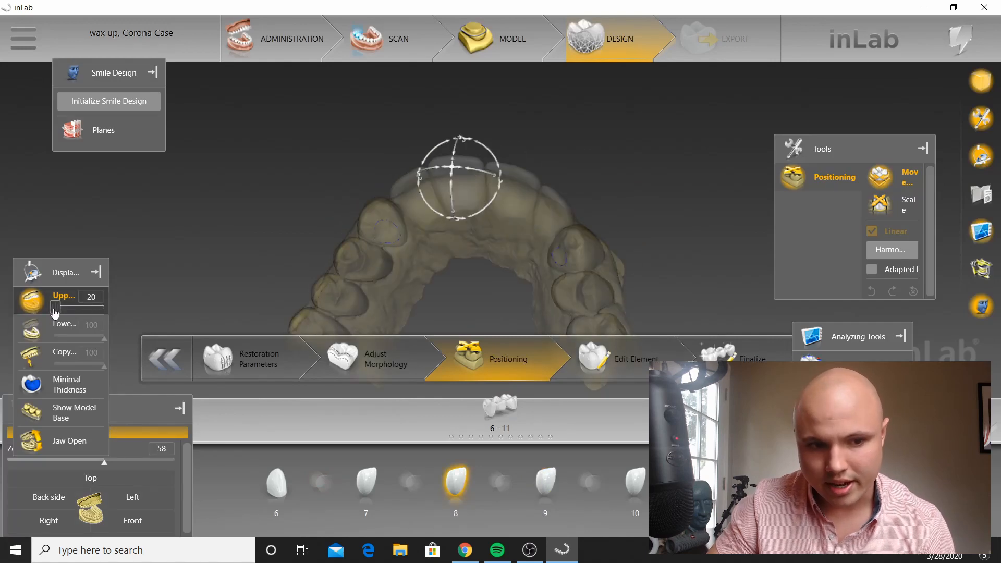
drag(55, 309, 381, 280)
Step: Select tooth 6 and move it palatally in the incisal view
scroll(403, 278, up, 3)
right_drag(403, 278, 491, 277)
click(365, 194)
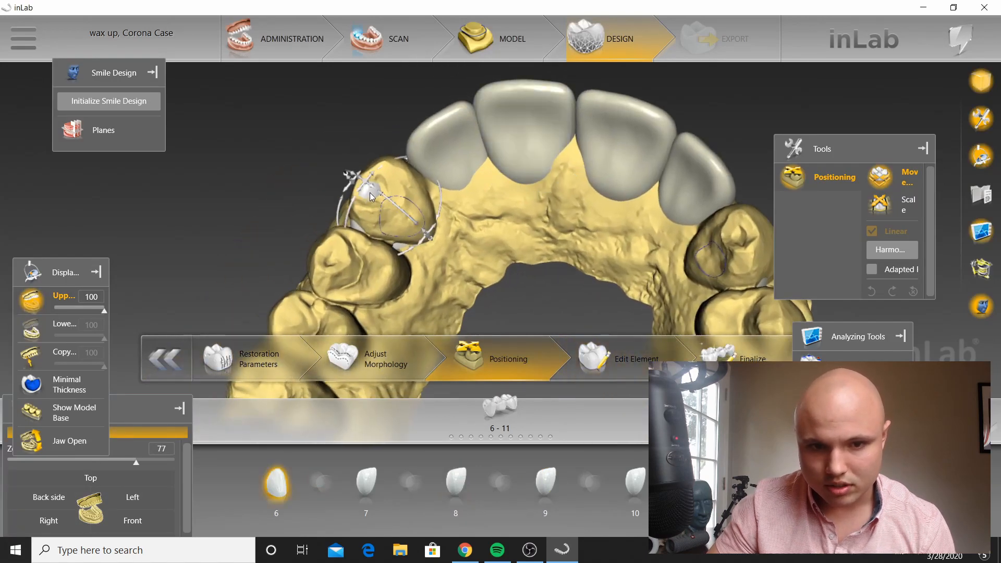
drag(371, 189, 382, 199)
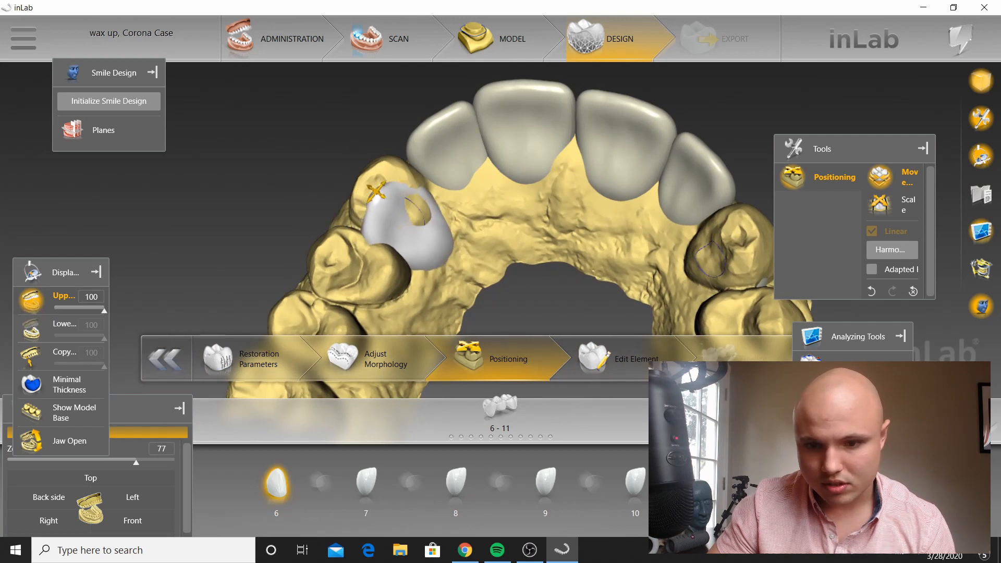
Step: Recalculate the proposal by proceeding to Edit Element and show the bridge in the global front view
click(627, 359)
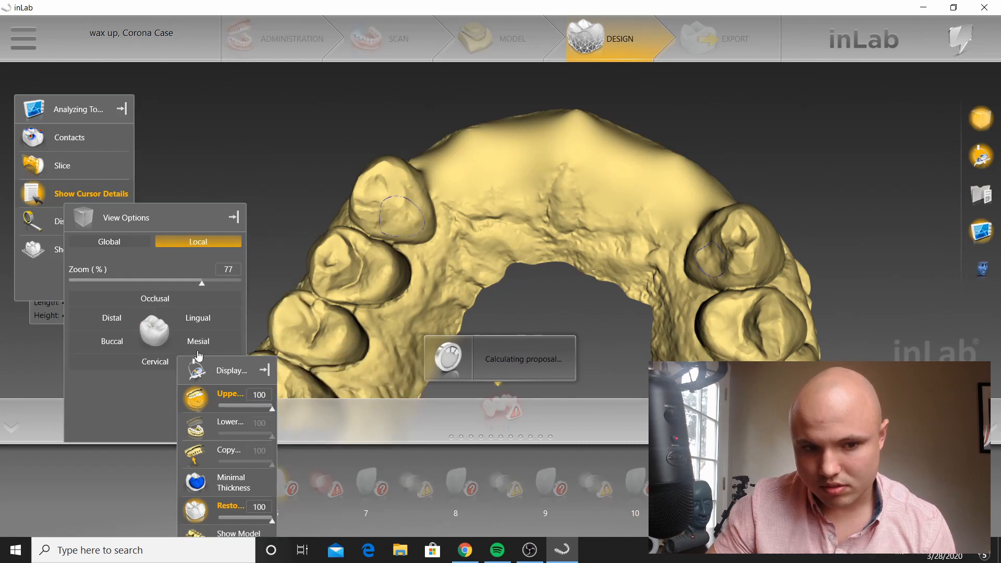
click(131, 242)
click(209, 340)
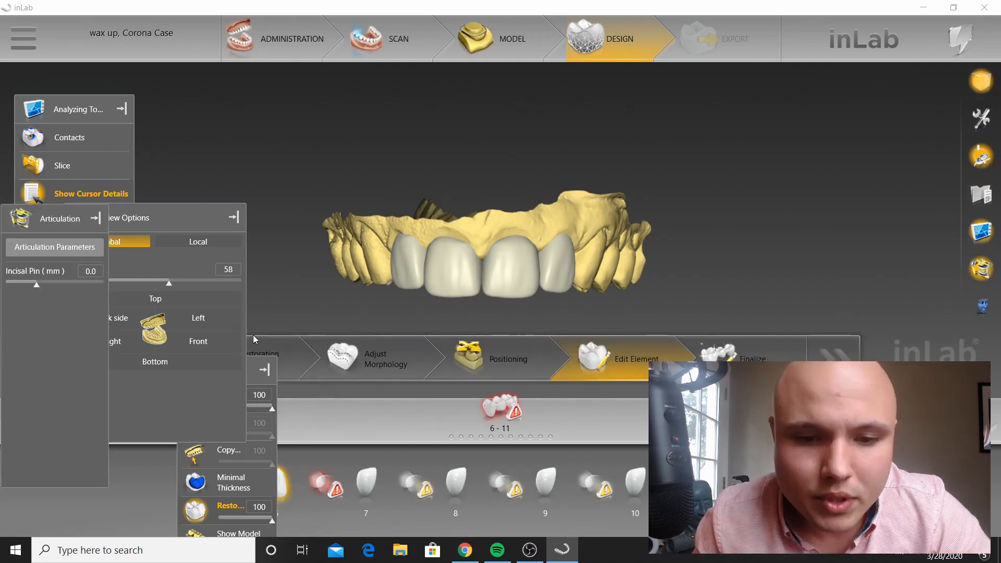
Step: Set the upper jaw opacity to 20 % with the upper copy shown, and select tooth 9
click(253, 374)
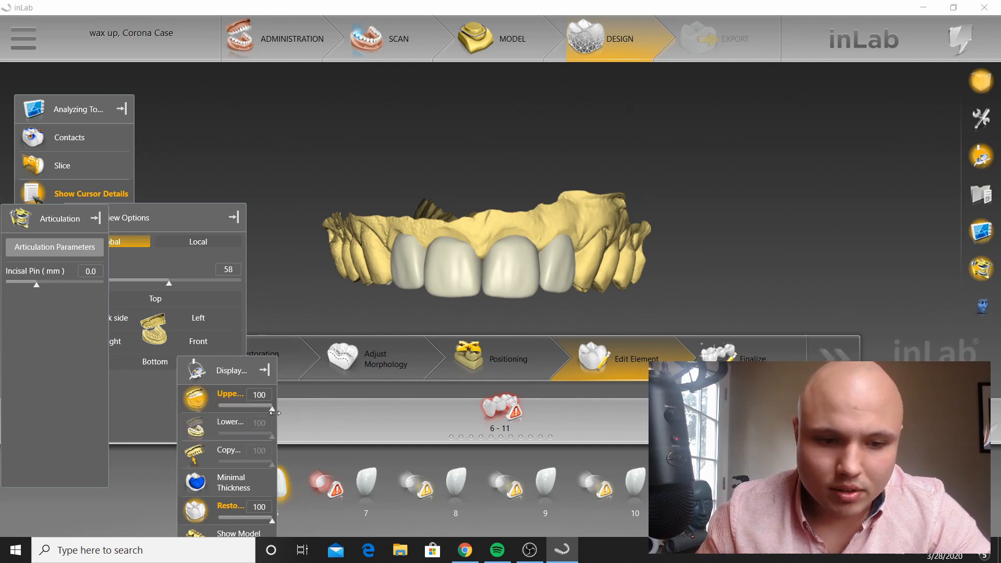
drag(272, 409, 218, 410)
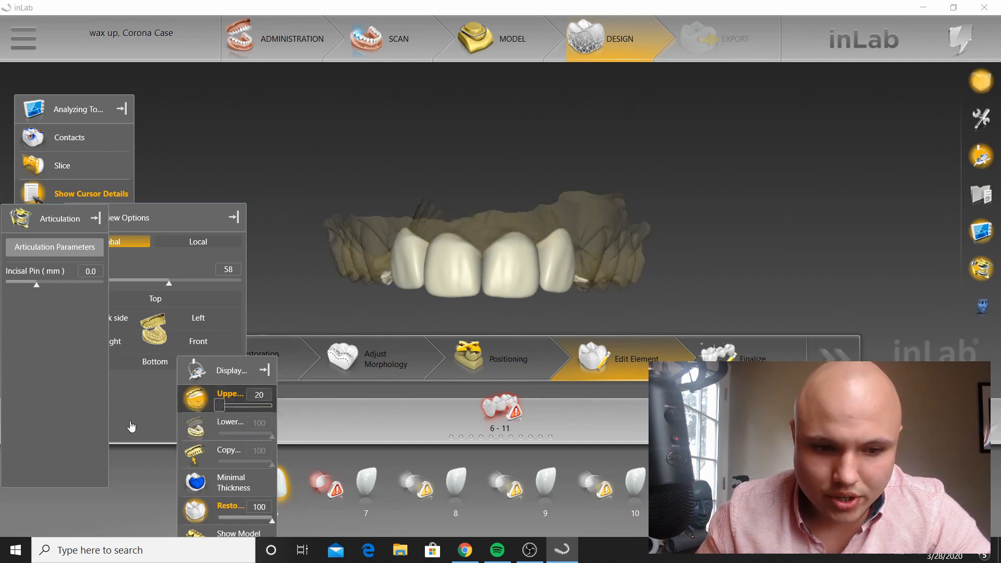
click(198, 462)
scroll(471, 145, up, 6)
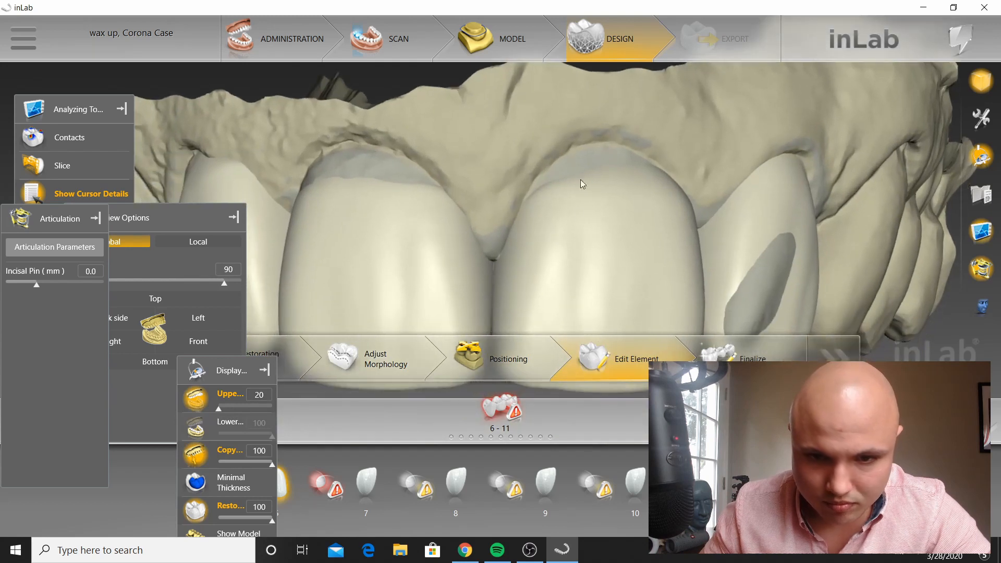
click(571, 173)
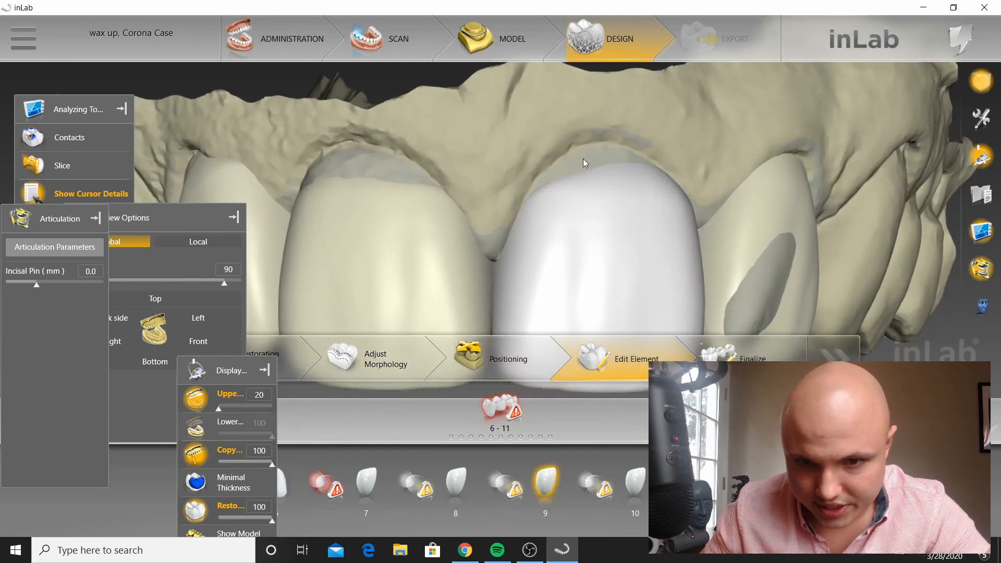
Step: Extend tooth 9 toward the gum line with Drag Base Line, checking at 79 % upper copy opacity before restoring it to 100 %
right_click(593, 231)
mouse_move(638, 336)
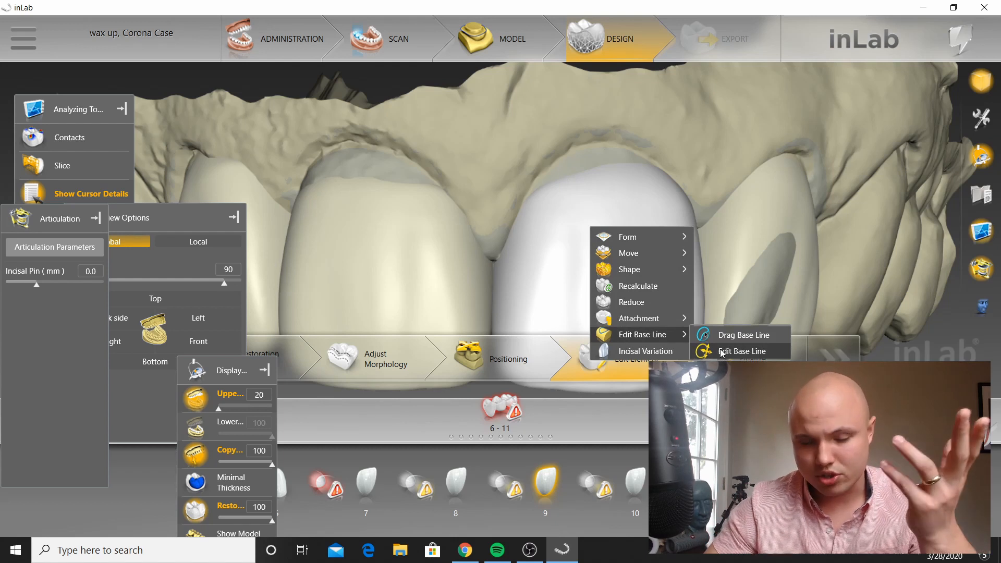
mouse_move(678, 334)
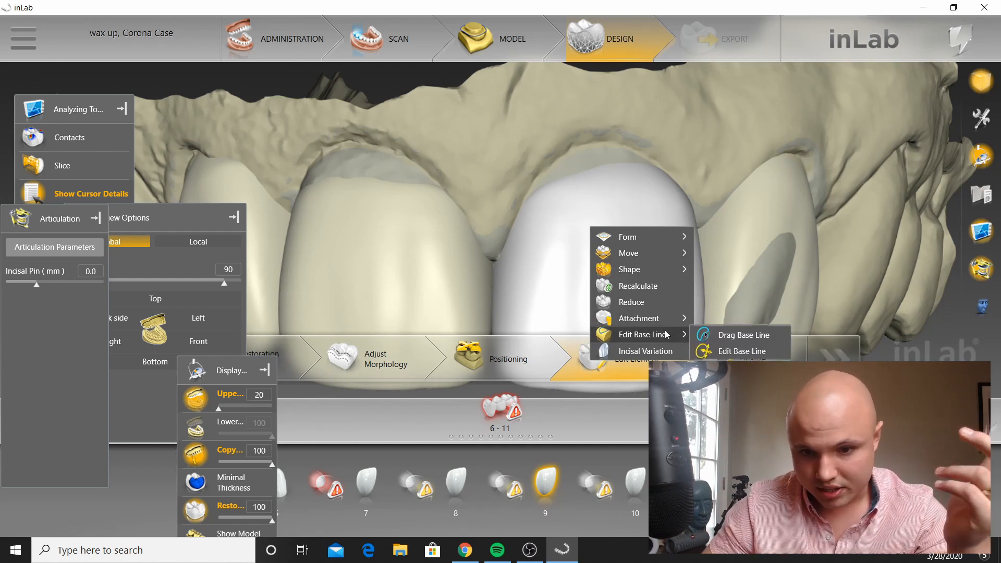
click(718, 335)
click(718, 335)
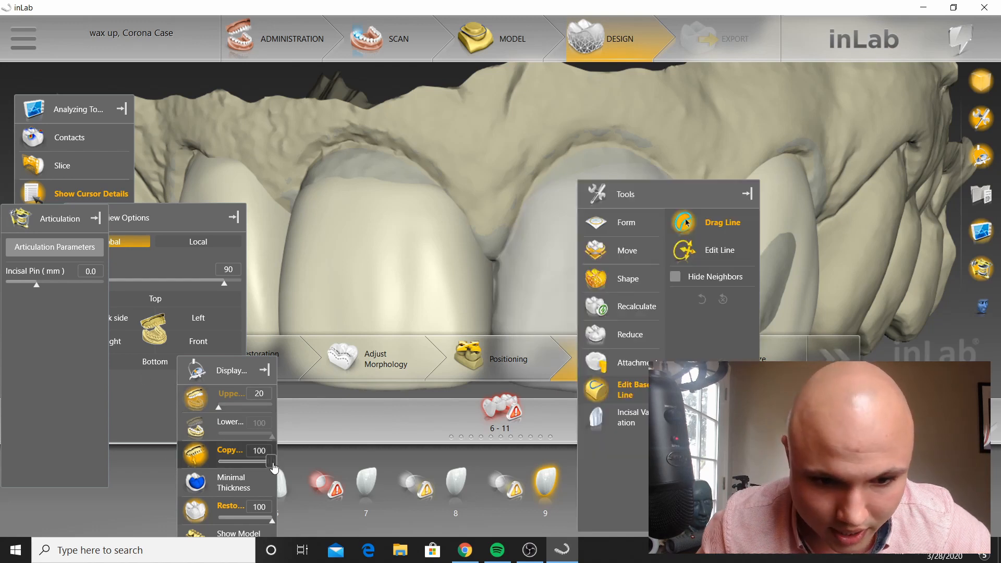
drag(272, 463, 261, 466)
click(747, 194)
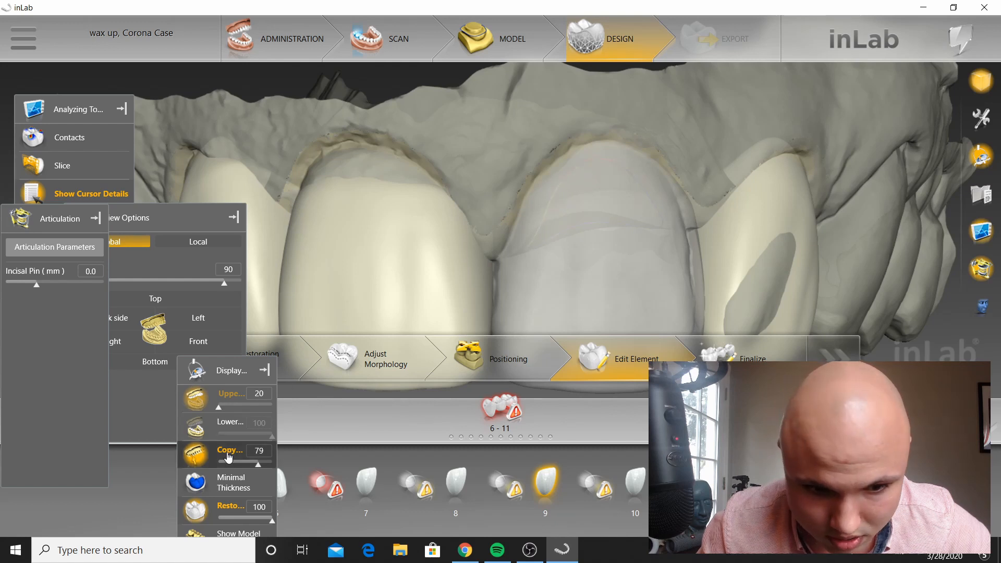
drag(258, 463, 375, 457)
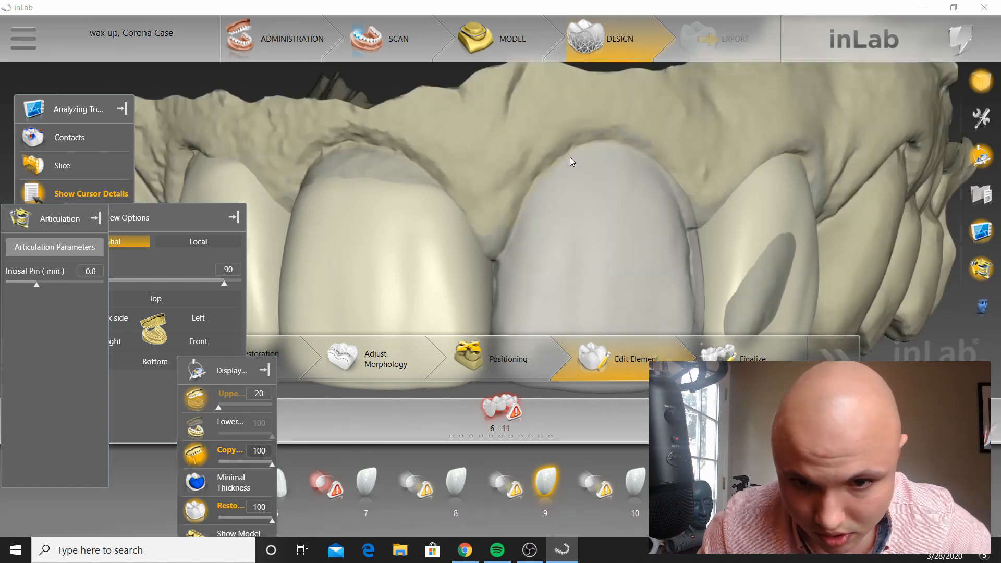
Step: Select tooth 8, set the upper copy opacity to 50 % and pull the tooth's base line up toward the gingival margin
middle_drag(614, 160, 700, 233)
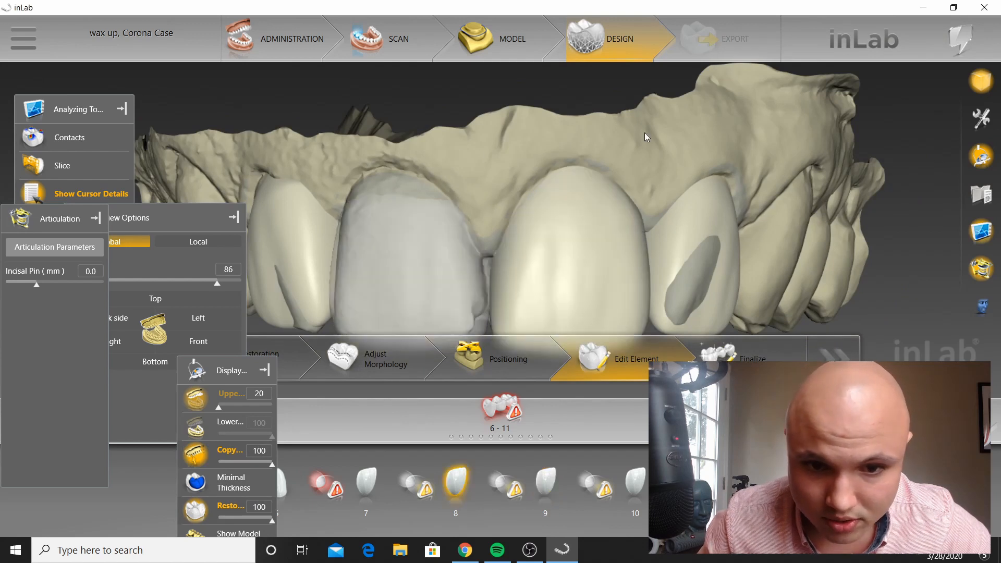
mouse_move(271, 520)
mouse_down()
mouse_move(244, 517)
mouse_move(271, 520)
mouse_up()
scroll(521, 183, up, 5)
drag(271, 463, 241, 465)
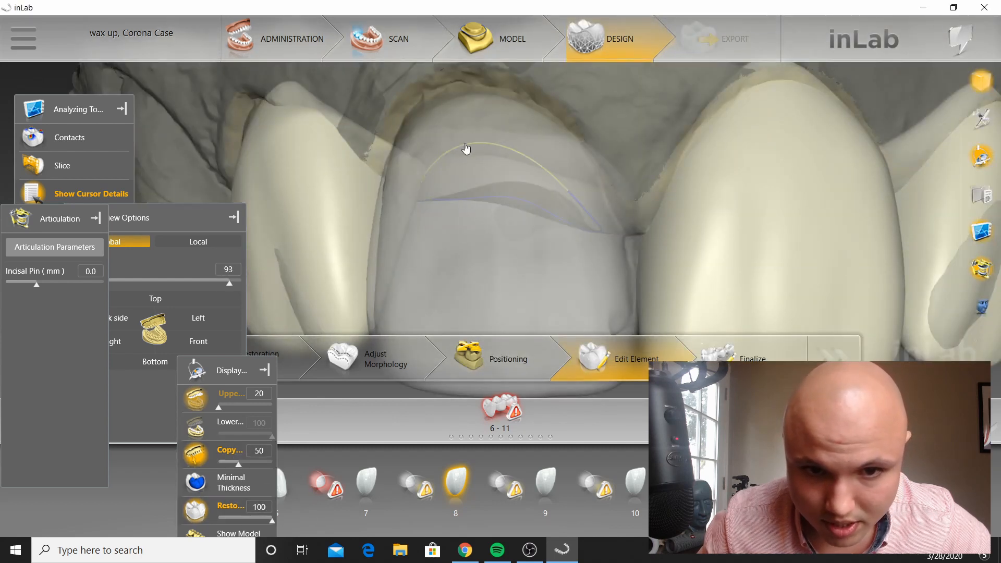
drag(523, 152, 538, 139)
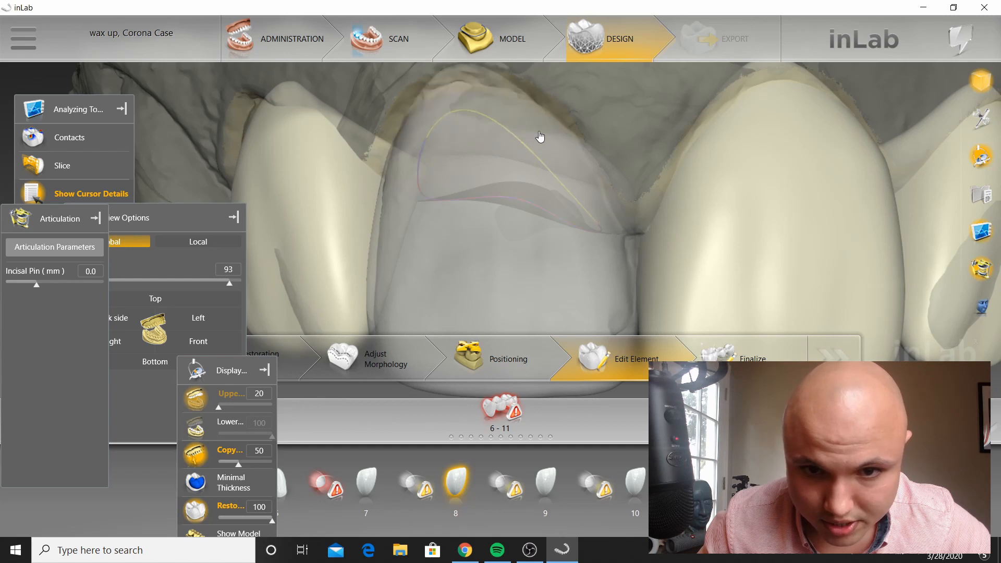
scroll(533, 199, down, 3)
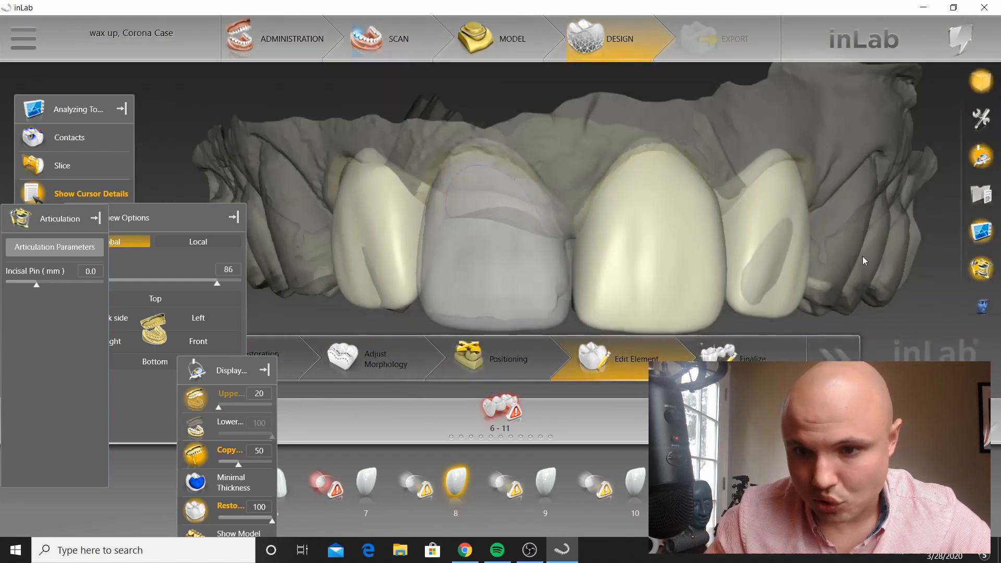
Step: Select tooth 10, raise its base line toward the gingival margin and pull the mesial part of the line slightly inward
click(799, 256)
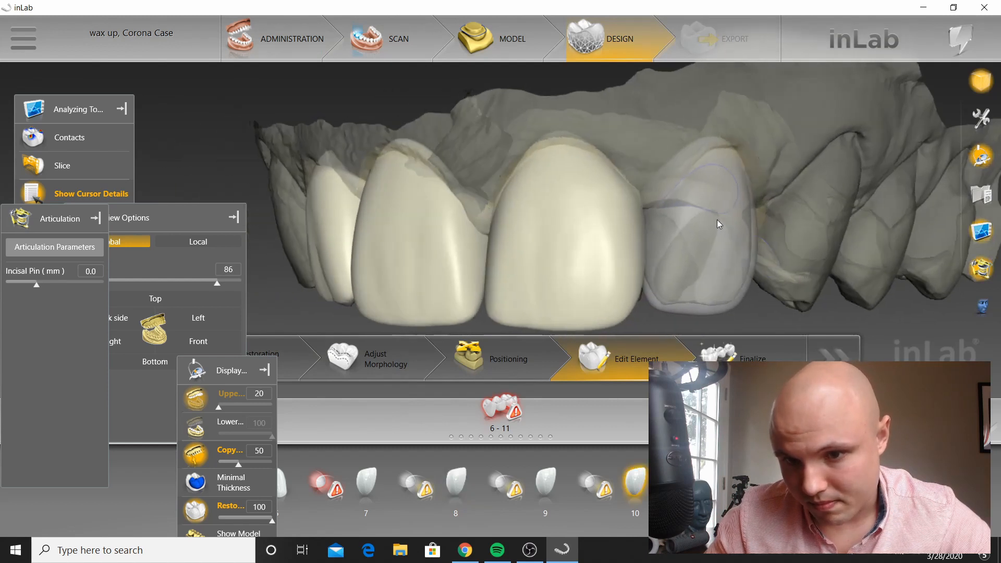
scroll(696, 139, up, 3)
right_drag(748, 110, 570, 163)
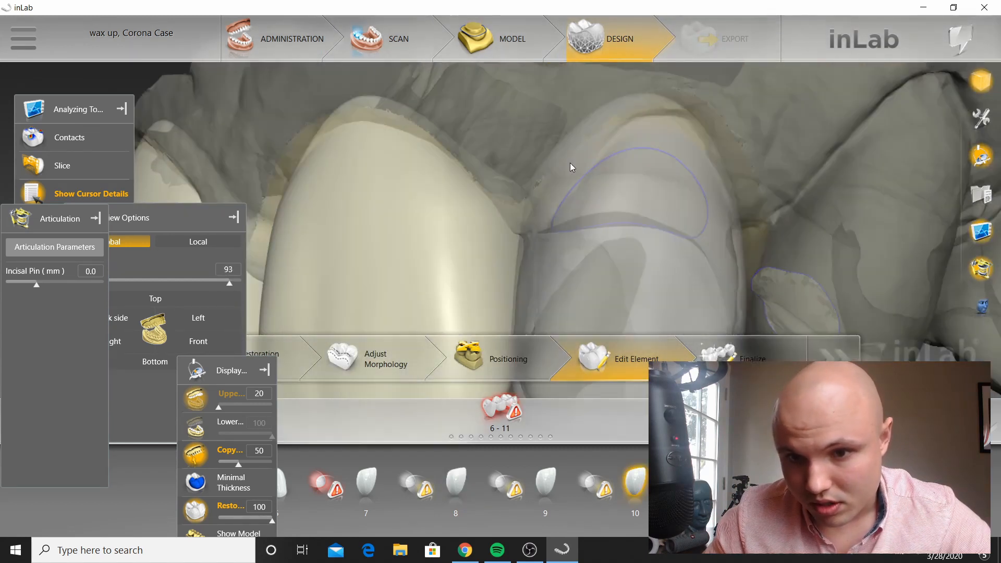
drag(671, 160, 687, 146)
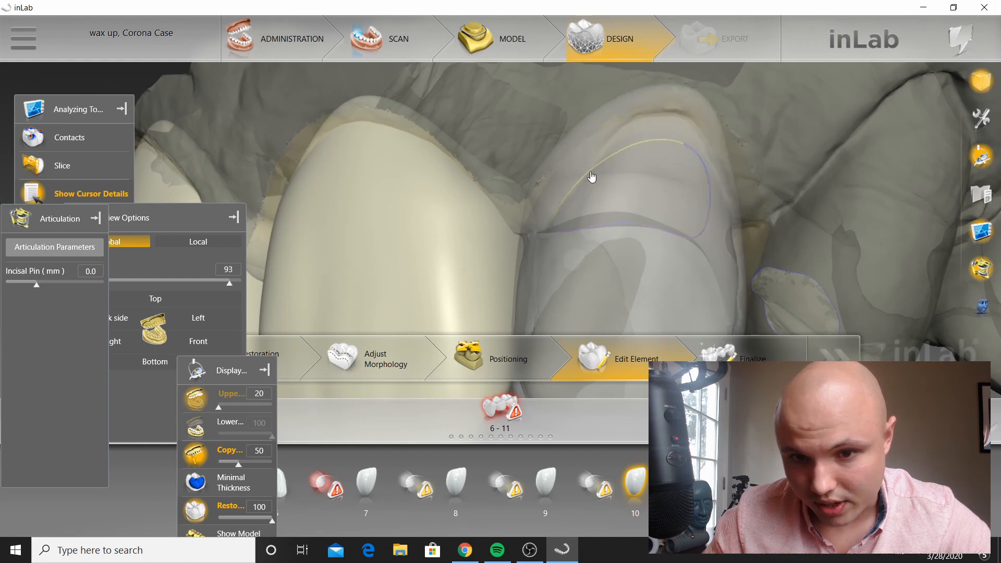
drag(559, 220, 570, 222)
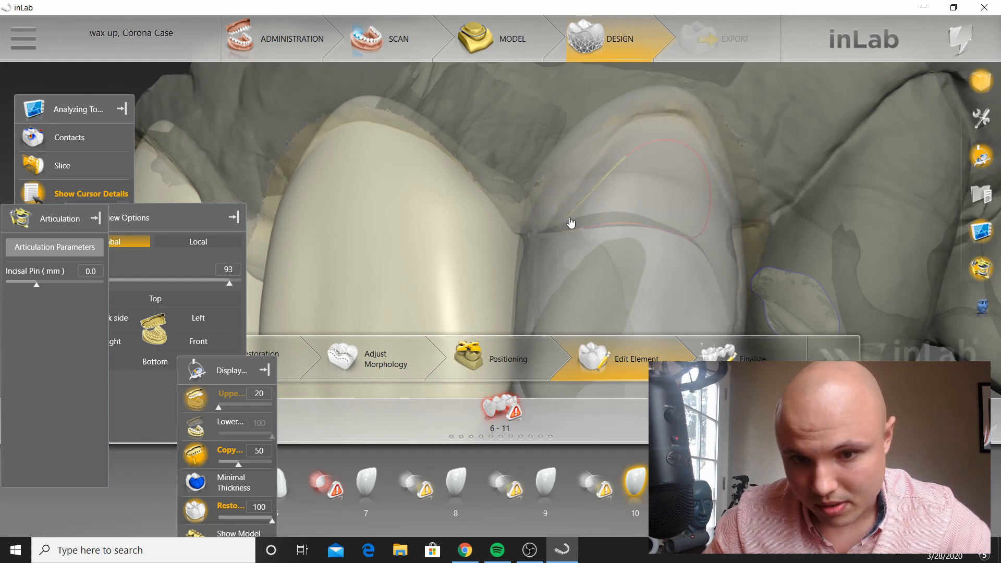
scroll(633, 224, down, 3)
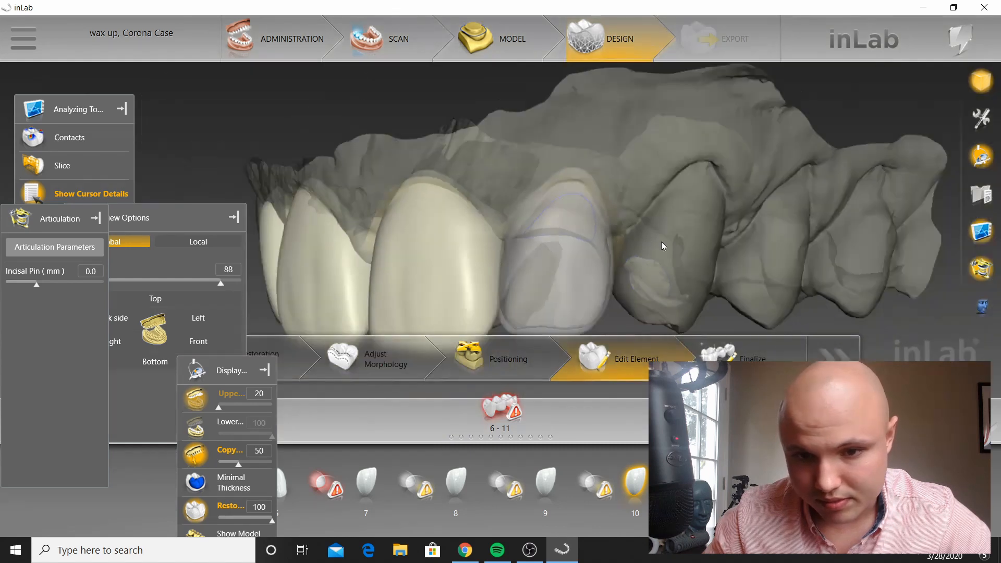
Step: Select tooth 7 and reshape its base line, raising it cervically, widening the distal side and pulling the mesial side inward
drag(661, 242, 742, 223)
drag(476, 151, 486, 178)
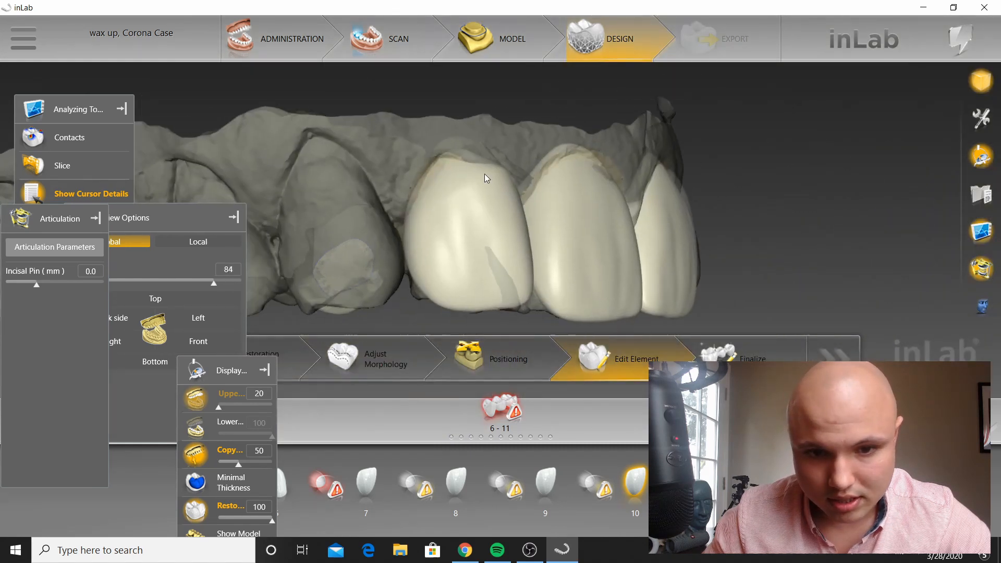
click(471, 209)
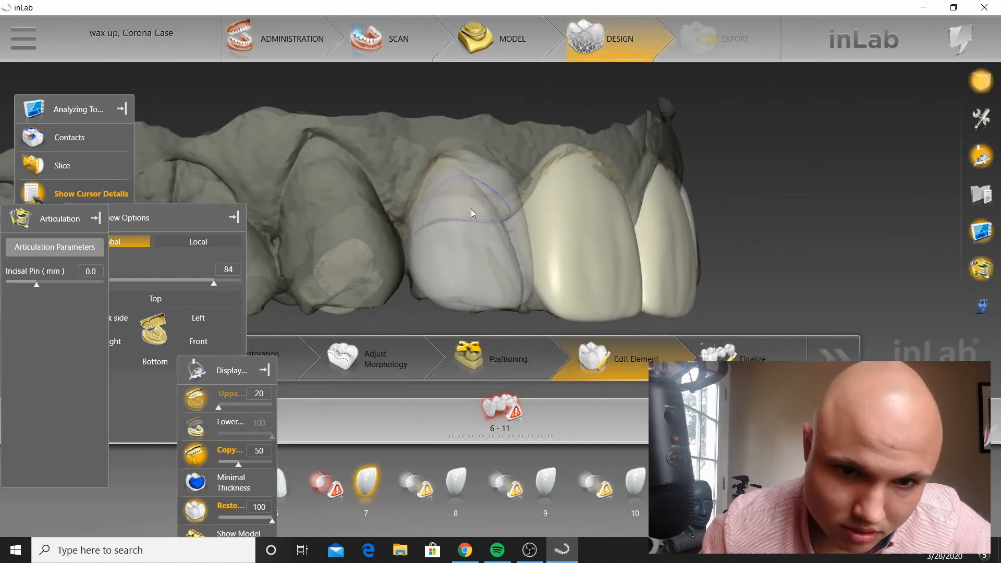
scroll(471, 209, up, 3)
drag(420, 112, 388, 85)
drag(365, 160, 350, 160)
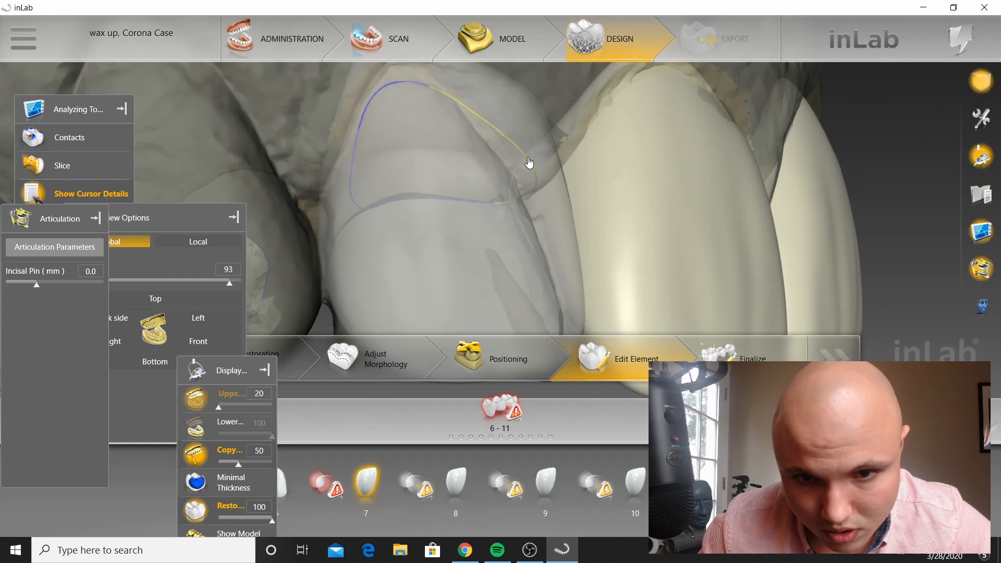
drag(530, 163, 495, 164)
scroll(436, 217, down, 5)
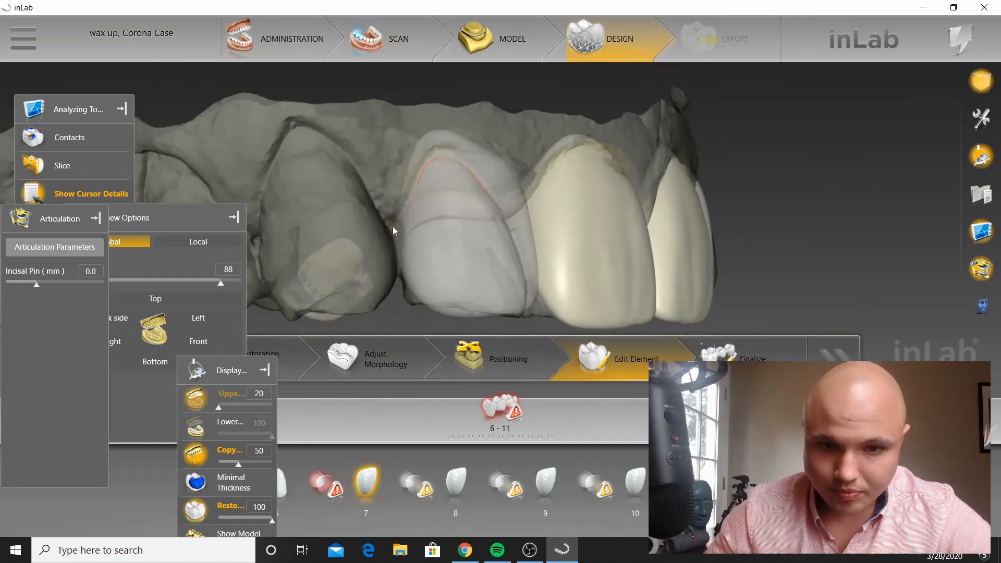
Step: Activate the Individual shaping tool on tooth 7 and show the bridge in the global front view
right_click(469, 134)
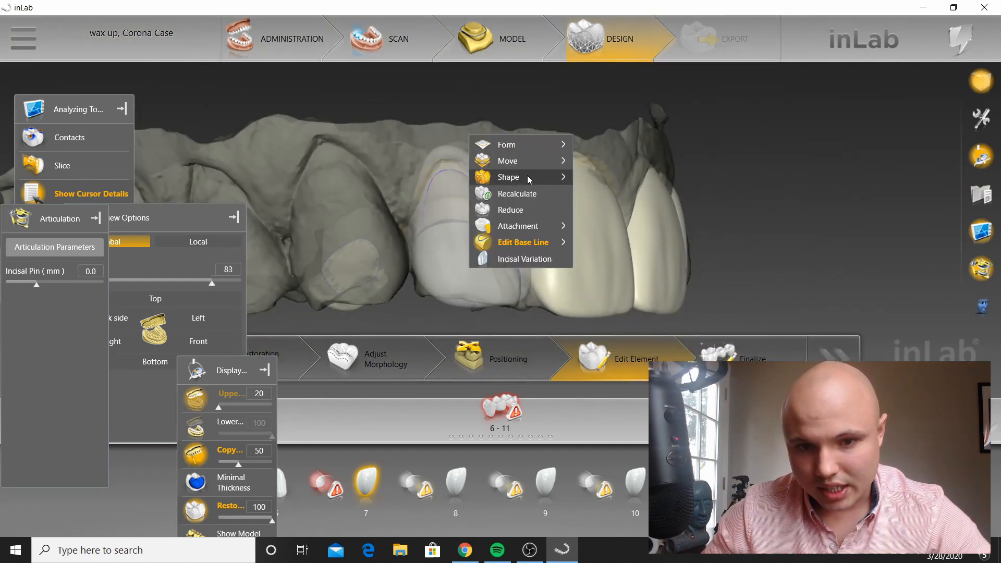
mouse_move(527, 176)
click(652, 194)
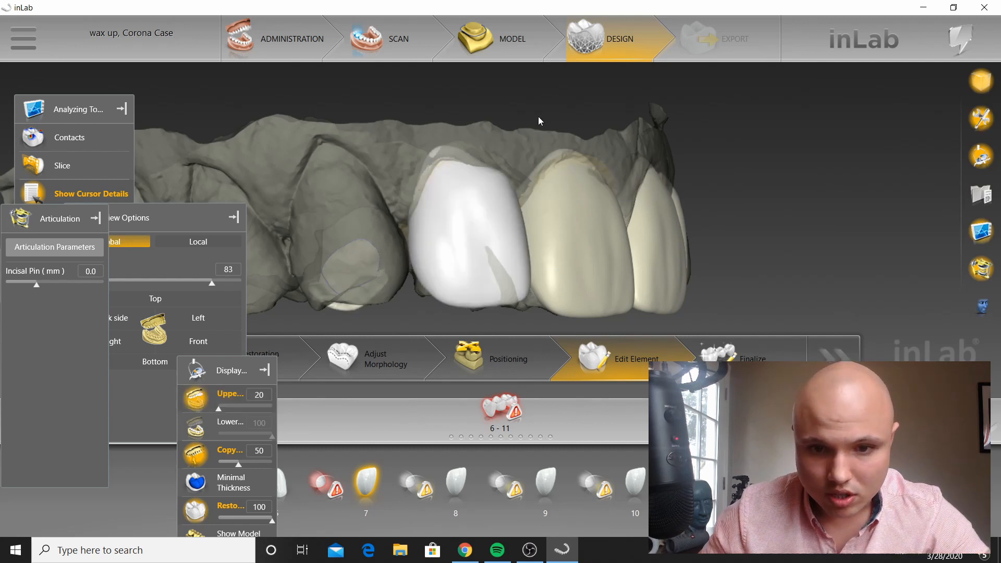
right_drag(538, 117, 565, 153)
click(190, 341)
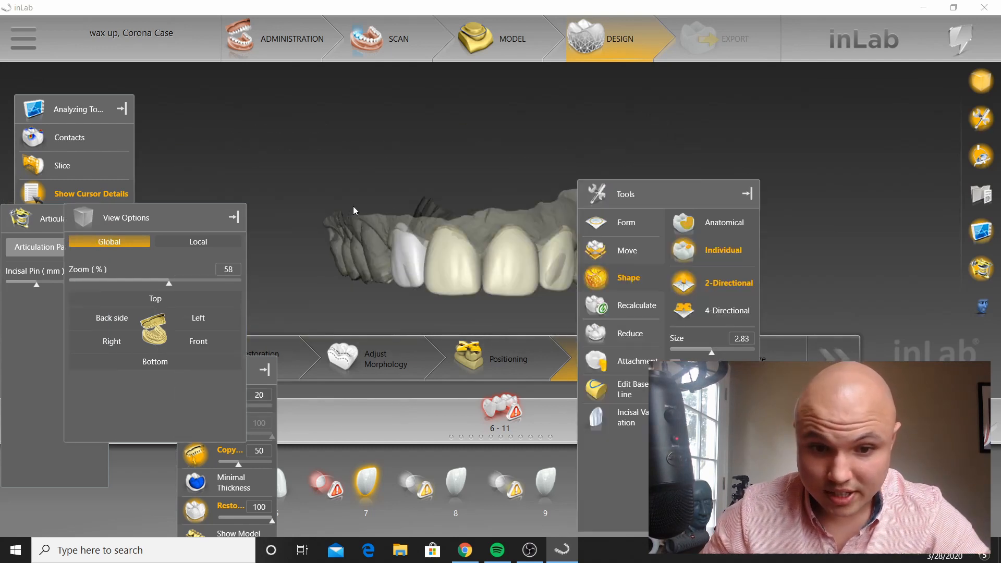
click(746, 191)
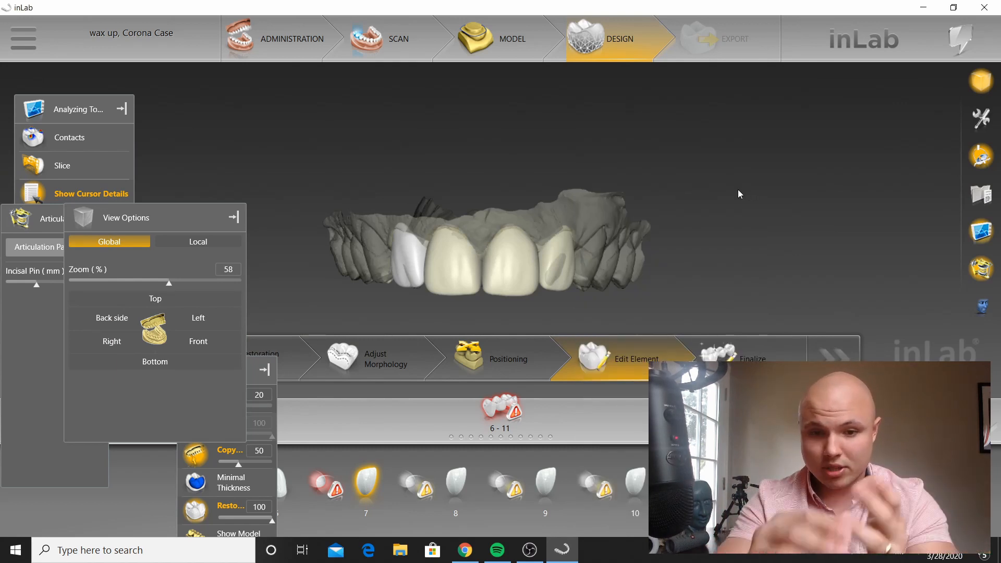
Step: Select tooth 10, set the restoration opacity to 73 % and the upper copy opacity to 89 %
scroll(735, 249, up, 2)
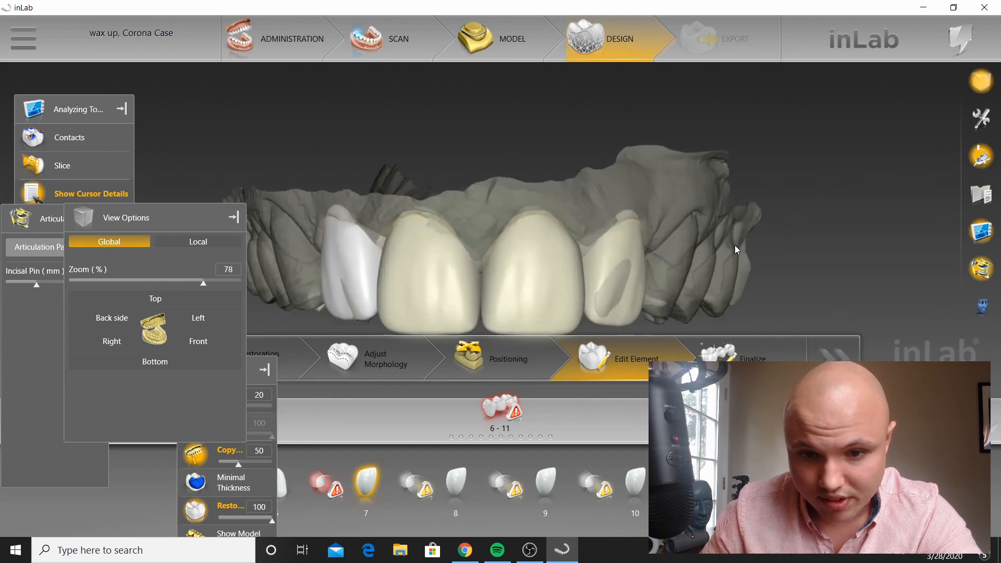
scroll(734, 245, up, 1)
right_drag(748, 284, 649, 267)
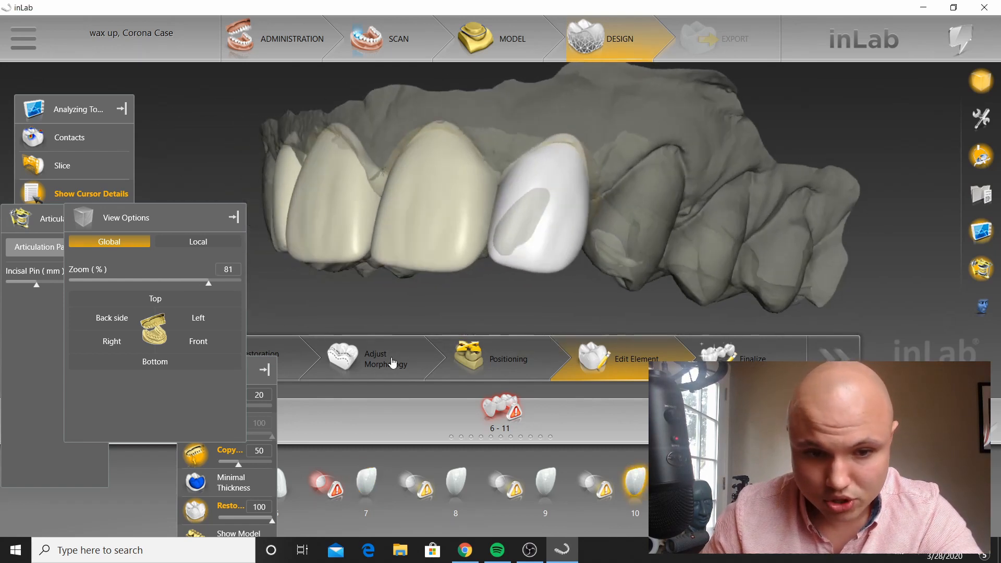
drag(262, 520, 253, 525)
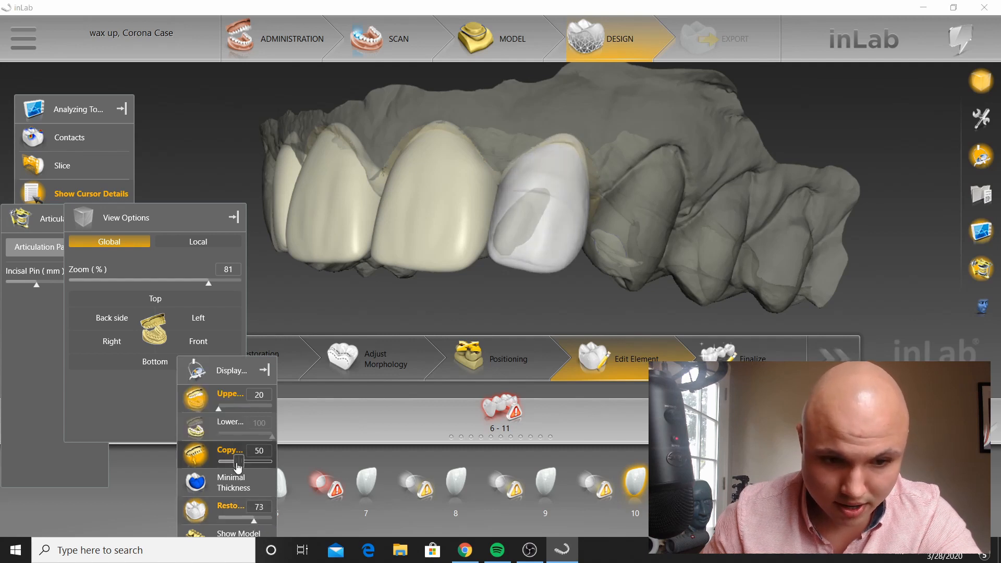
drag(238, 463, 264, 465)
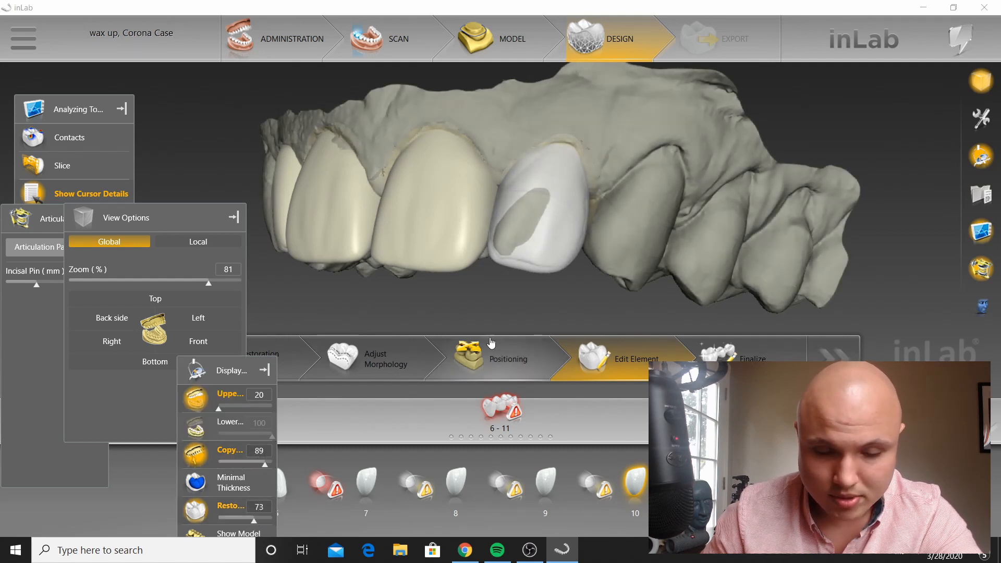
Step: Shape the mesial cervical surface of tooth 10 to match the underlying copy
right_drag(482, 299, 471, 309)
scroll(471, 310, up, 3)
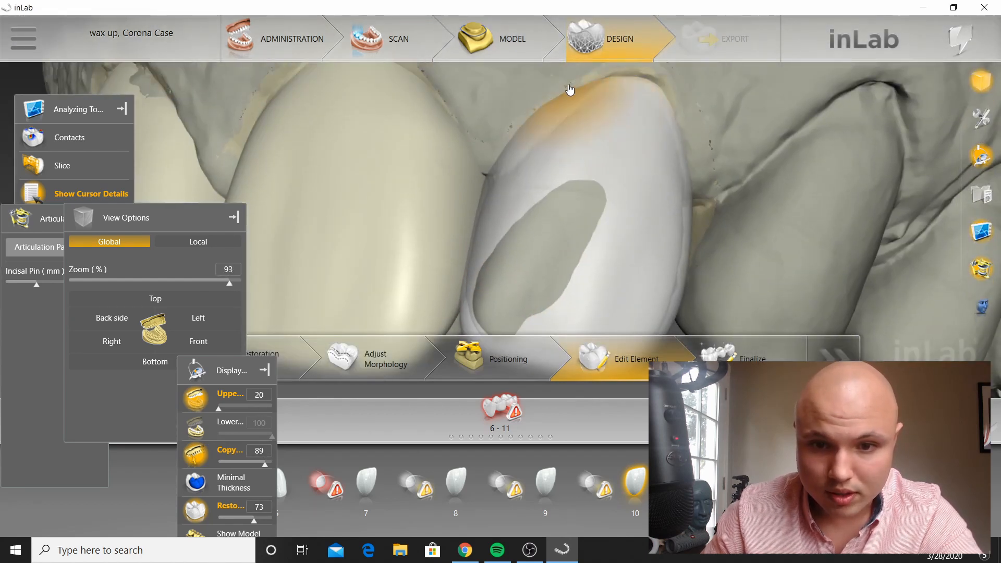
drag(549, 85, 555, 90)
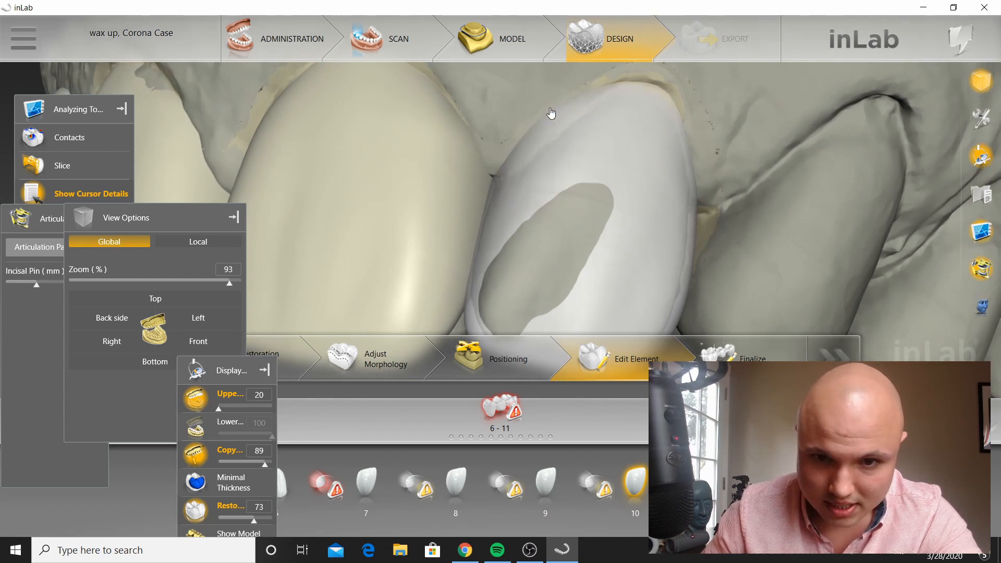
drag(547, 112, 586, 122)
drag(530, 149, 536, 152)
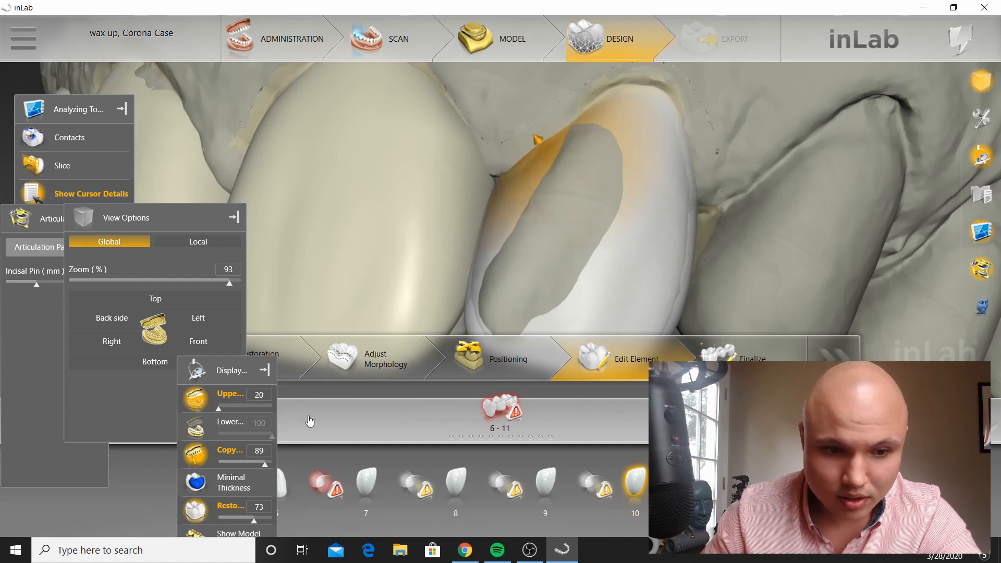
Step: Set the upper copy opacity to 87 % and shape the cervical tip and distal side of tooth 10 along the gum line
drag(265, 463, 275, 464)
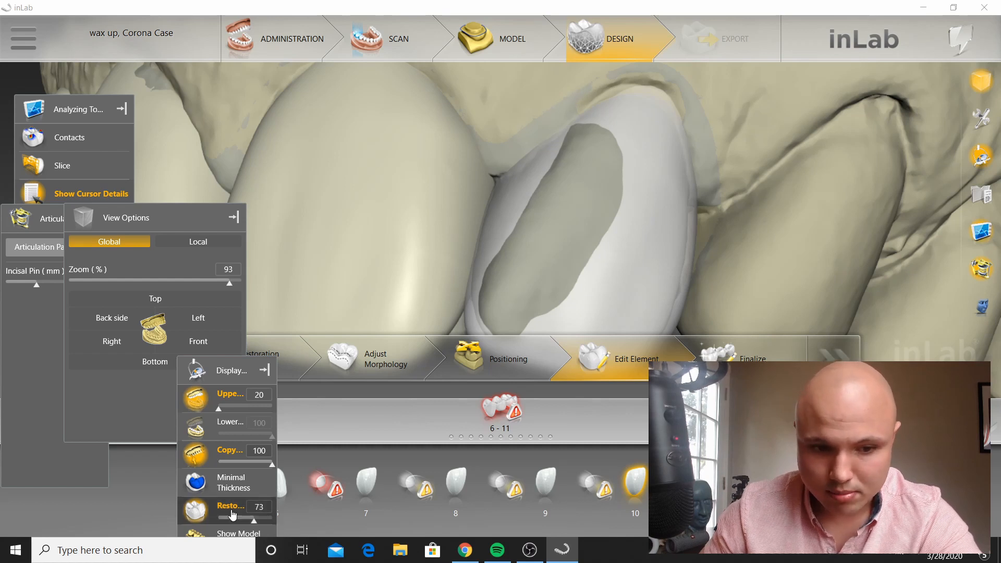
drag(272, 463, 263, 464)
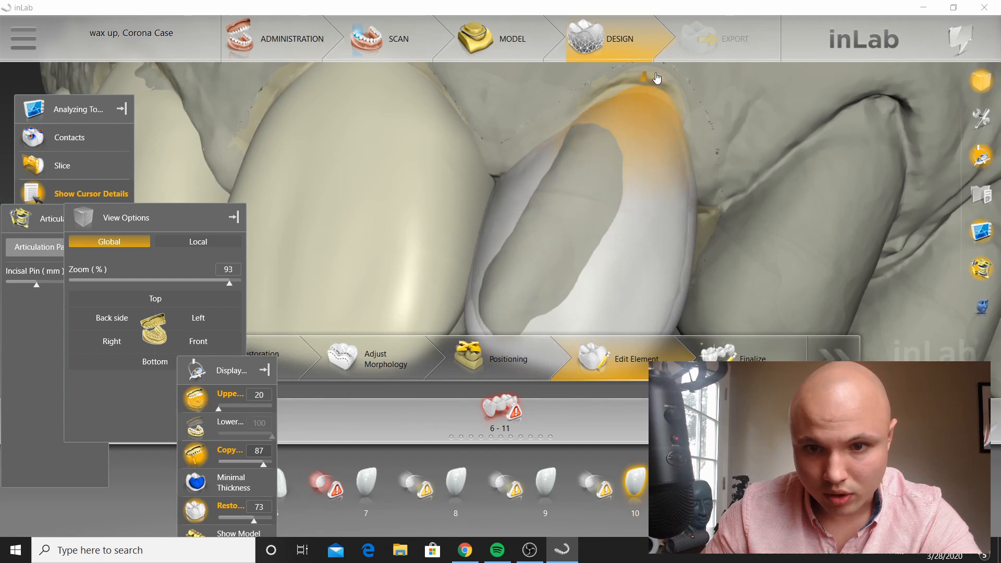
drag(646, 74, 650, 59)
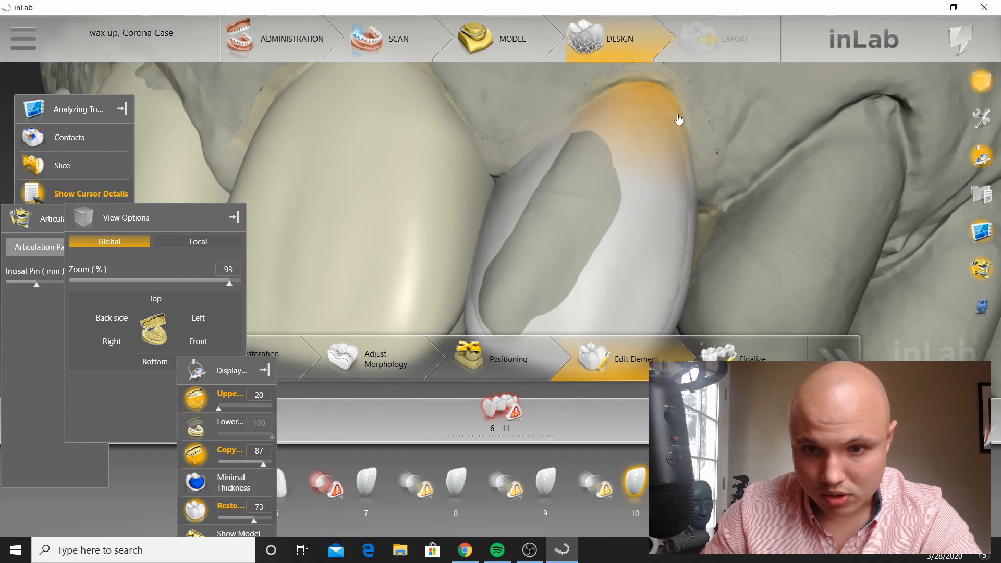
drag(727, 203, 633, 179)
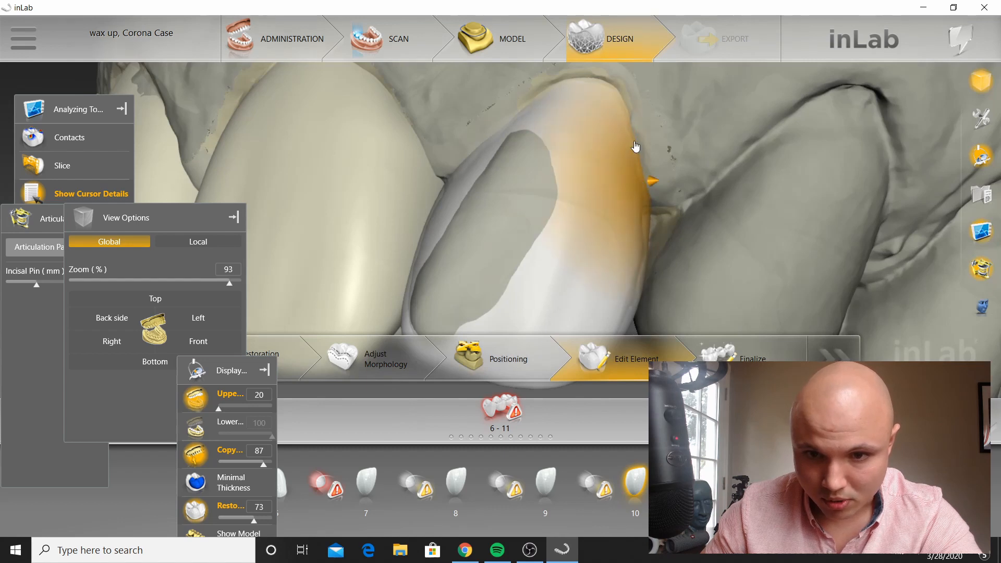
scroll(659, 99, down, 10)
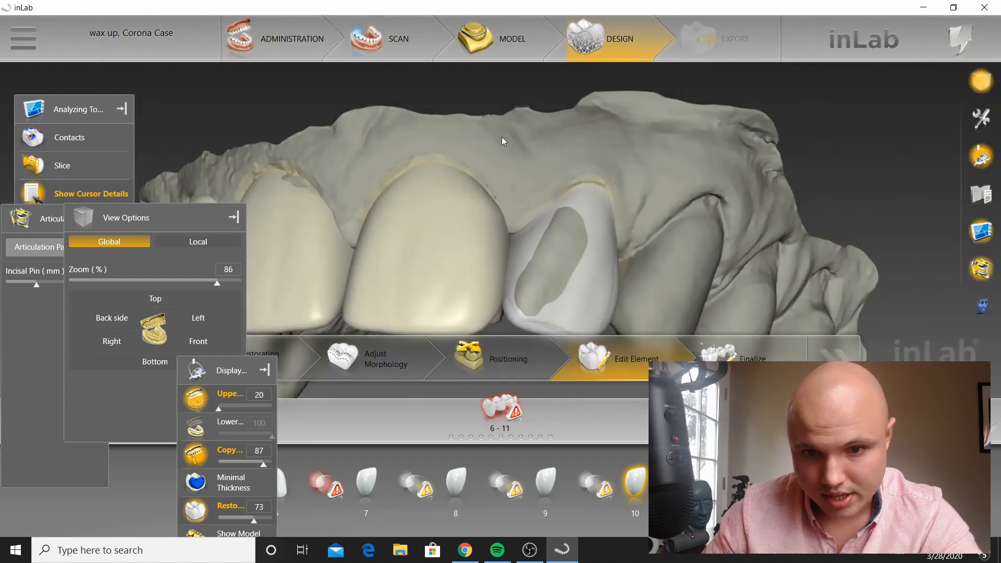
drag(501, 137, 495, 105)
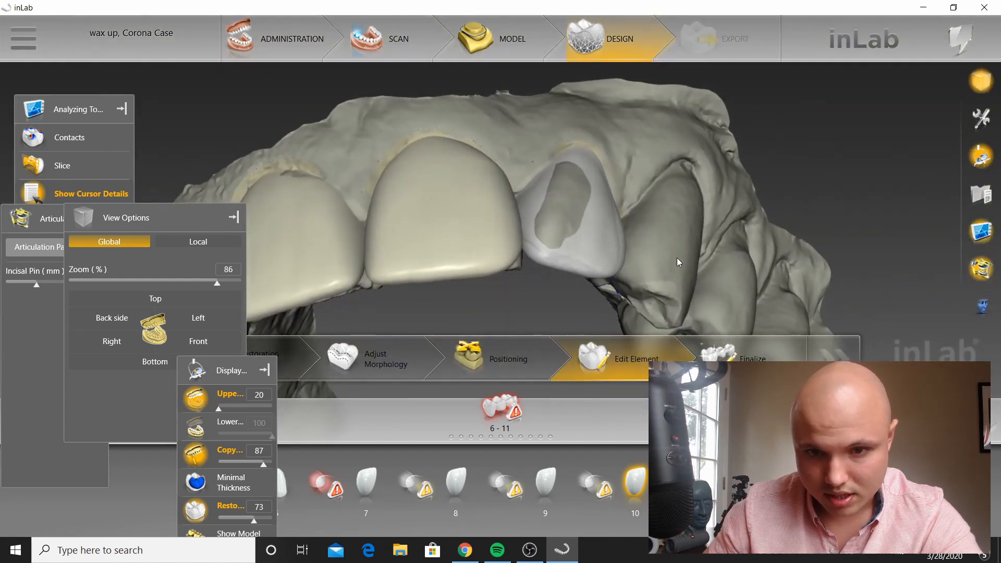
Step: Shape the cervical edge of tooth 10 to blend with the gum line
drag(676, 258, 664, 260)
scroll(663, 261, up, 12)
drag(710, 155, 505, 197)
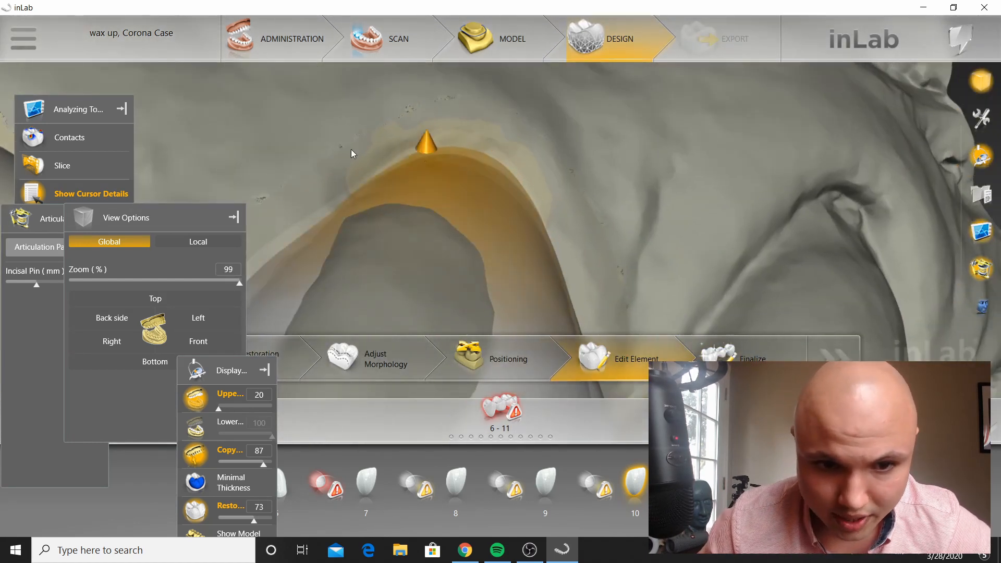
scroll(353, 152, down, 2)
drag(407, 136, 423, 119)
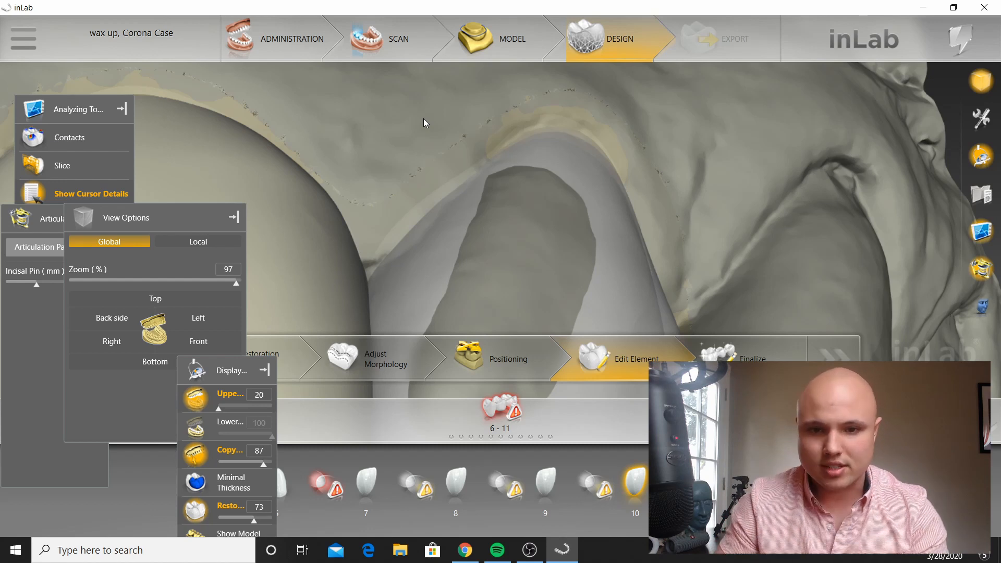
scroll(631, 168, down, 3)
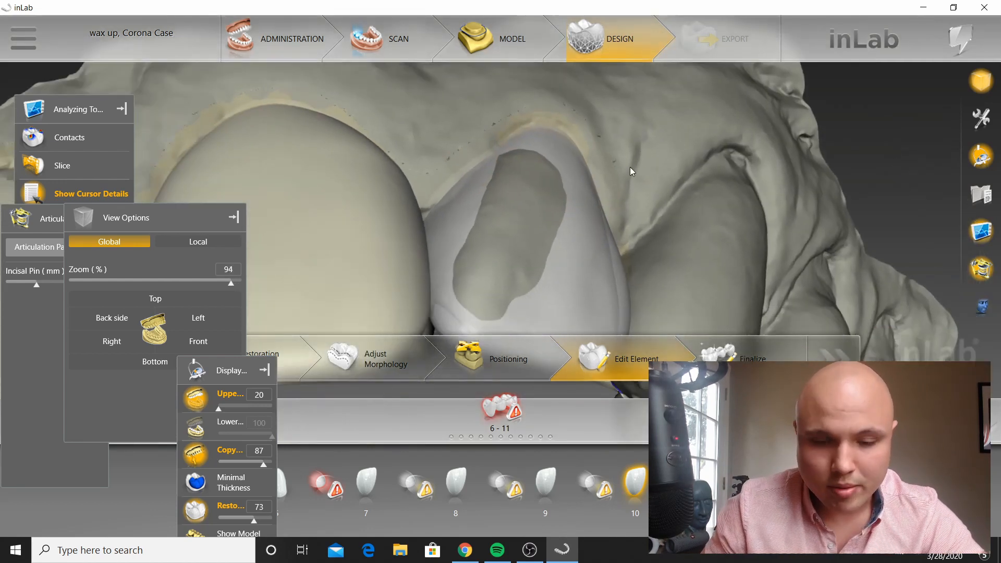
scroll(593, 165, down, 4)
drag(591, 167, 609, 202)
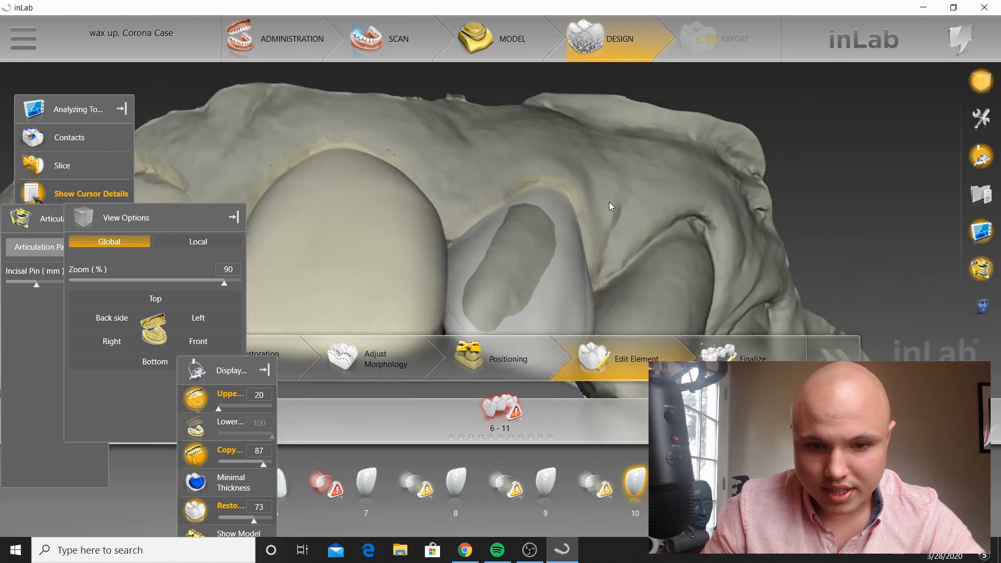
Step: Show the bridge in the global front view and refine the distal side of tooth 10 next to the canine
scroll(609, 202, down, 1)
click(109, 241)
scroll(711, 305, up, 2)
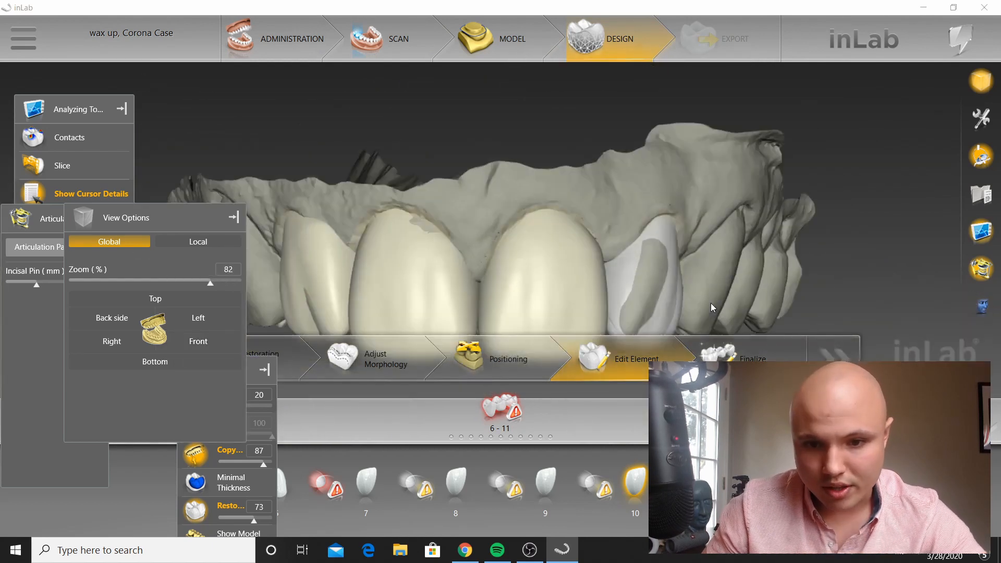
scroll(698, 240, up, 3)
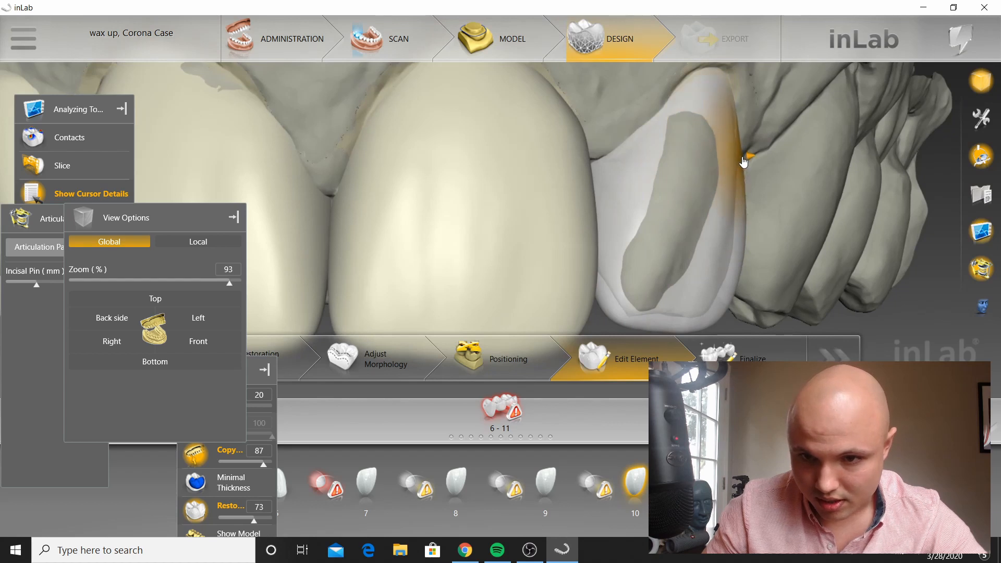
scroll(777, 214, down, 2)
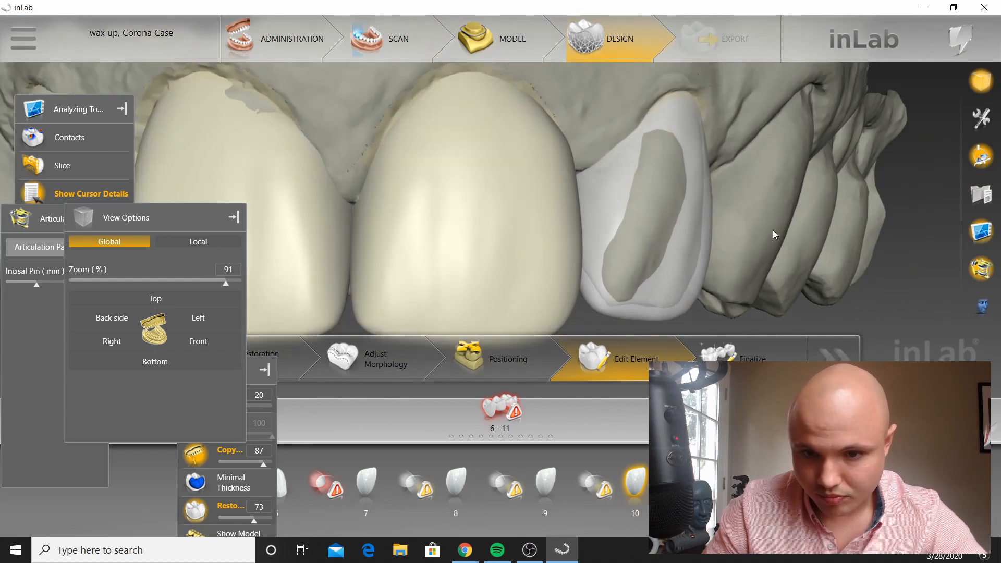
scroll(809, 227, down, 1)
scroll(527, 253, down, 1)
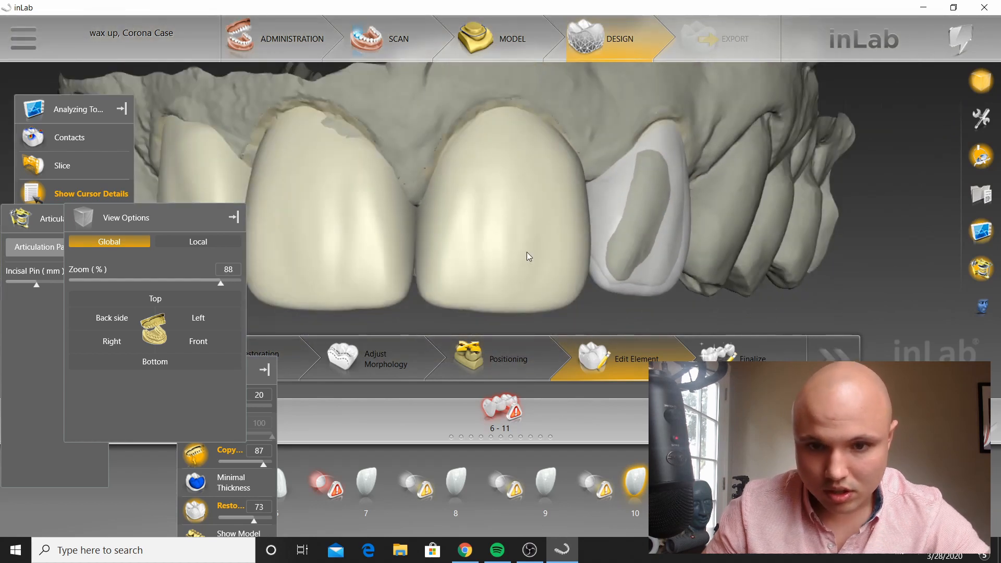
Step: Select tooth 9 and shape its distal surface where it meets tooth 10
click(539, 229)
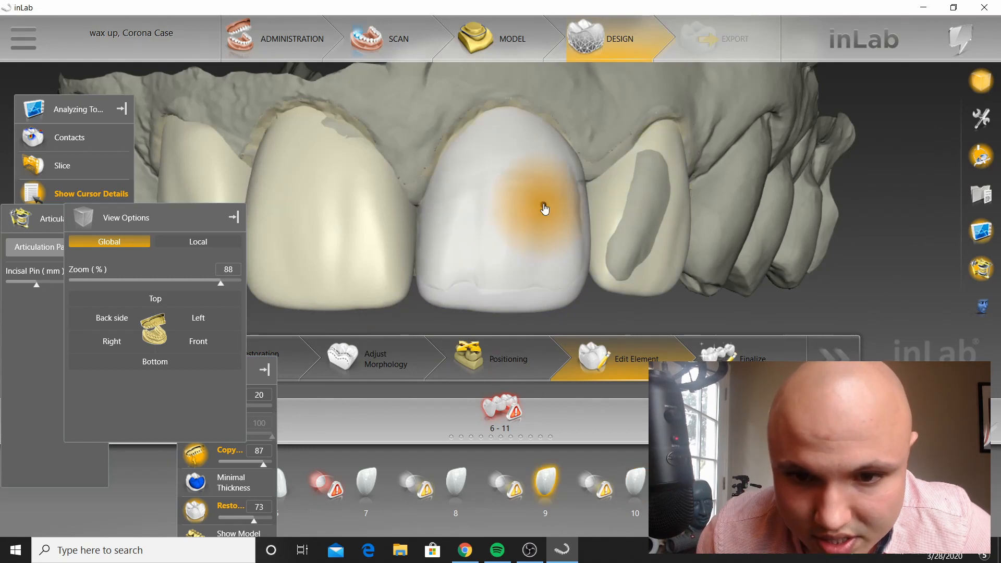
scroll(544, 207, up, 3)
scroll(608, 120, up, 3)
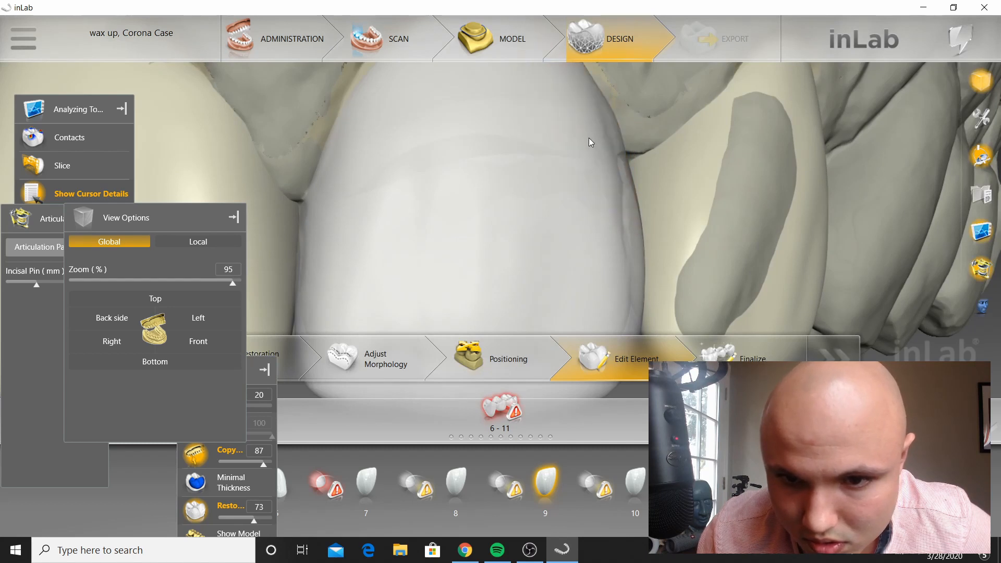
click(602, 134)
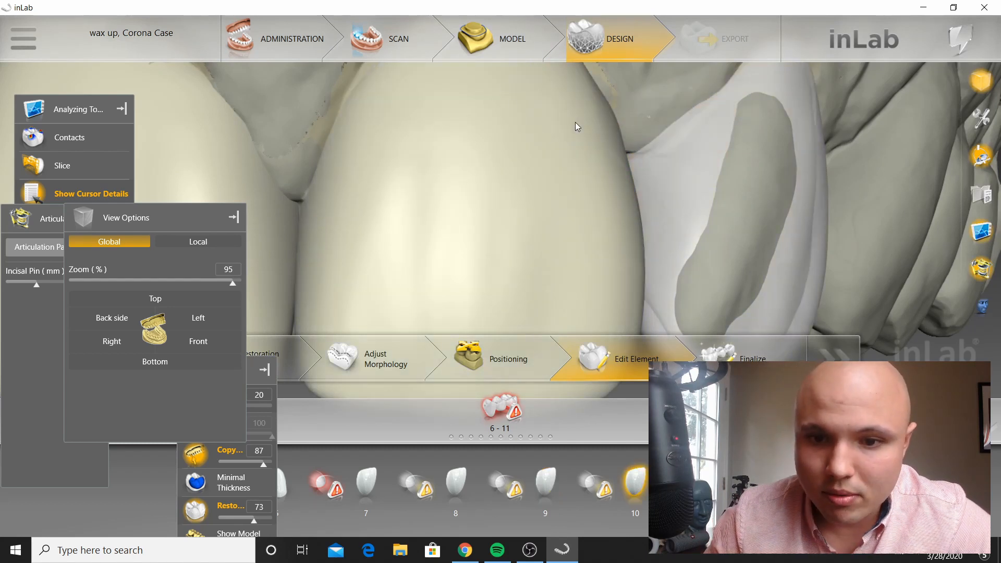
click(621, 135)
scroll(662, 135, down, 3)
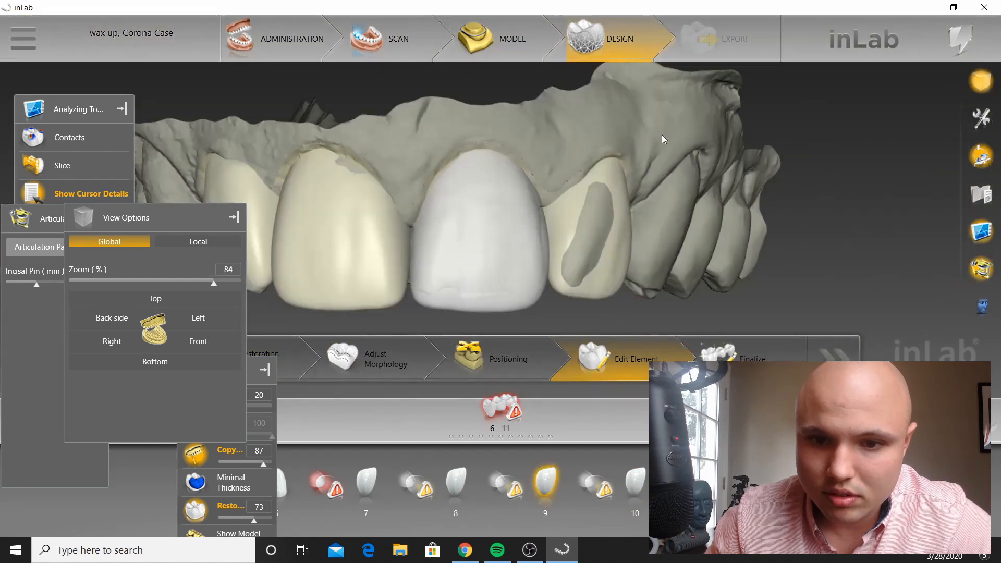
scroll(752, 223, up, 1)
drag(752, 223, 690, 221)
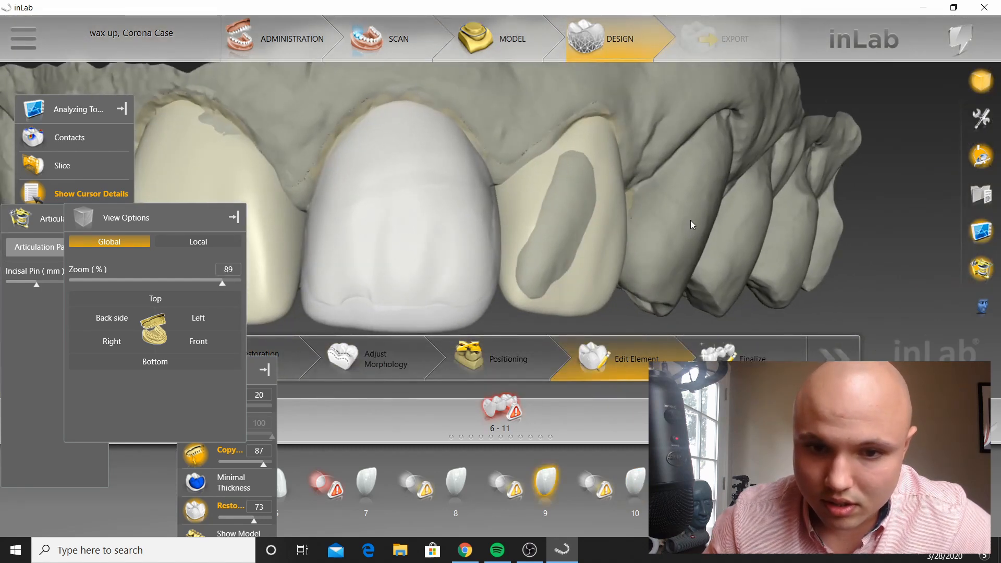
scroll(690, 216, up, 2)
Step: Switch to OBS to check the recording, and return to inLab
click(530, 550)
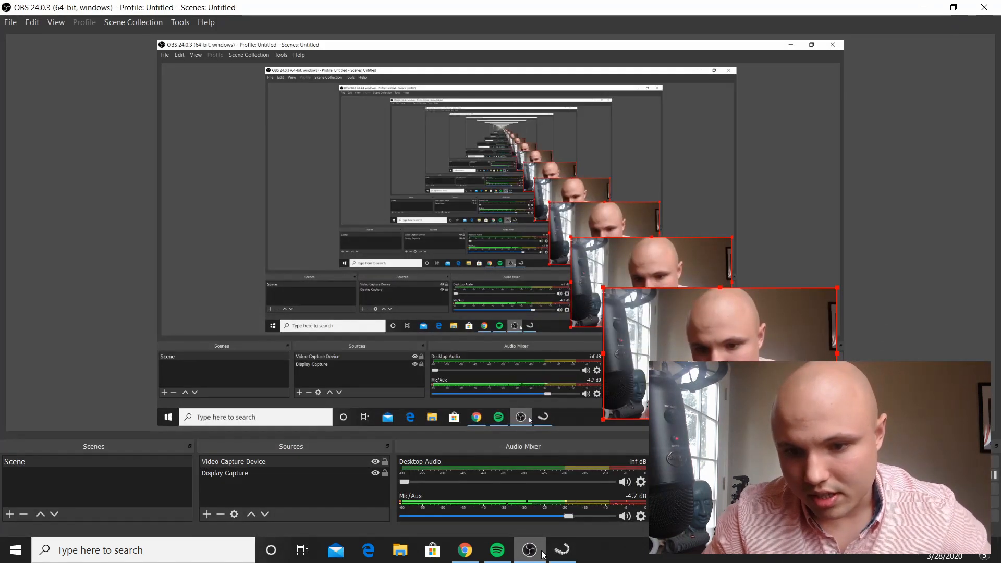
click(919, 6)
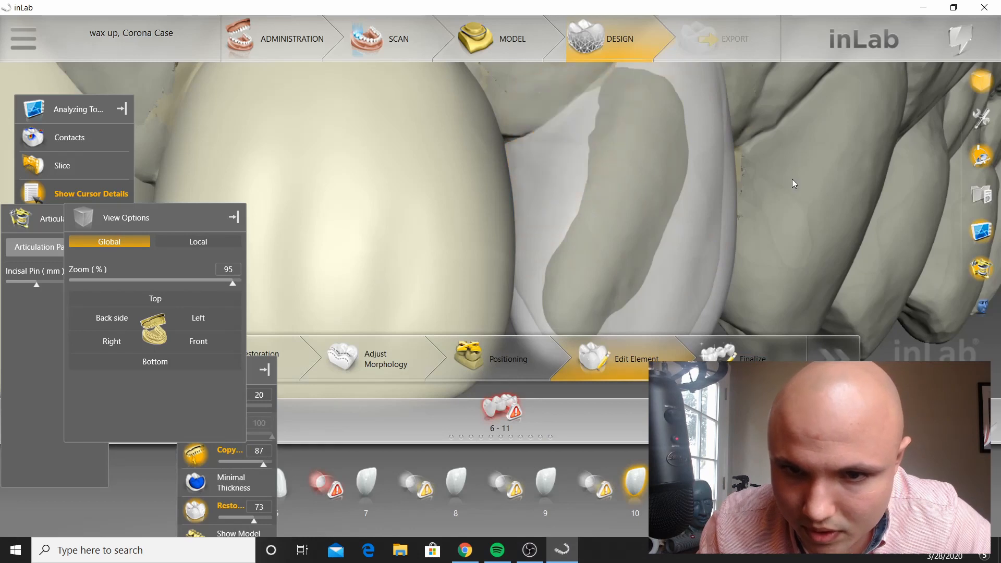
Step: Reselect tooth 9 and shape its distal cervical edge and cervical tip along the gum line
scroll(766, 224, down, 2)
drag(766, 224, 737, 253)
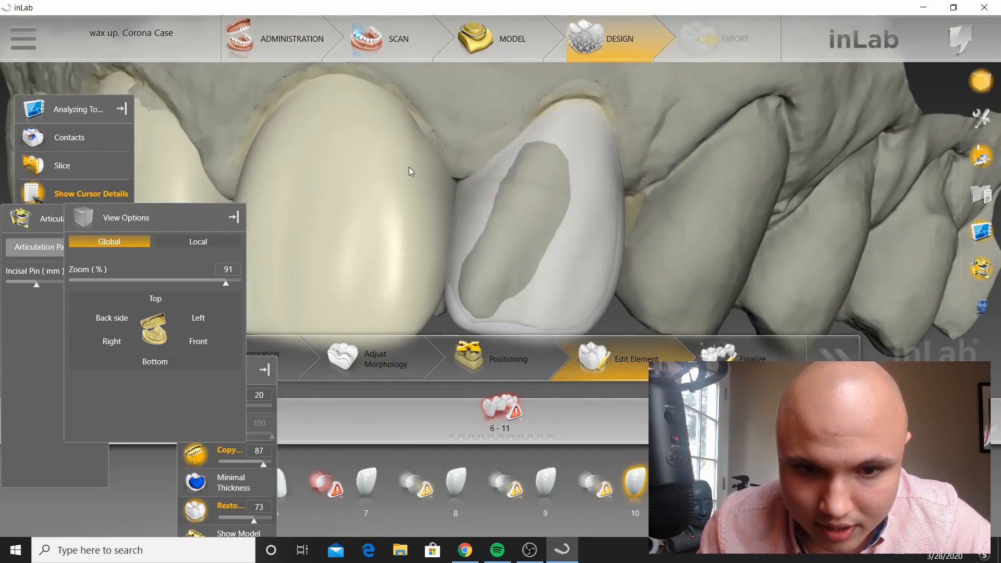
click(454, 151)
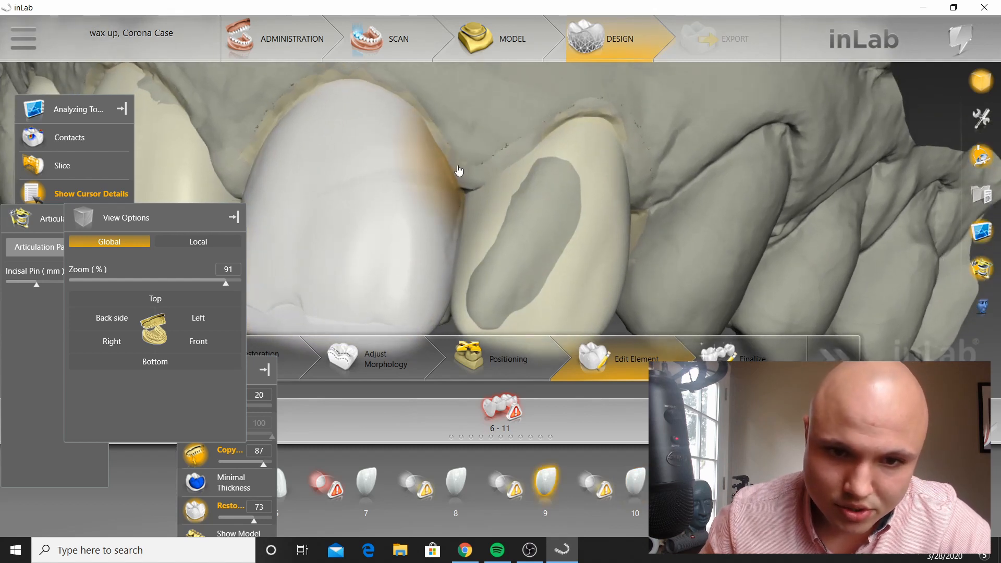
middle_drag(452, 93, 512, 149)
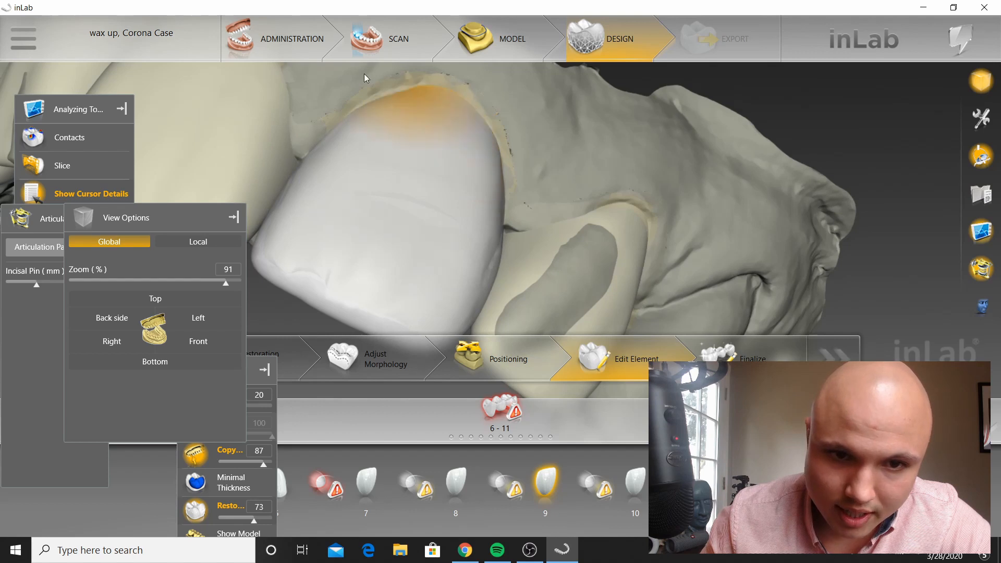
middle_drag(364, 73, 400, 106)
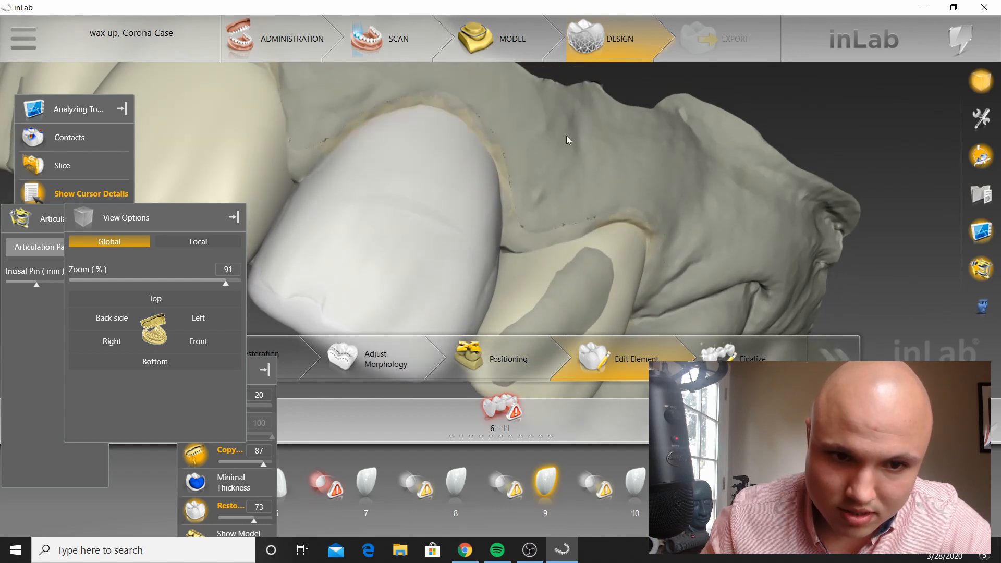
Step: Shape tooth 8's cervical surface on the side facing tooth 9 to cover the exposed model patch near the margin
middle_drag(566, 135, 398, 184)
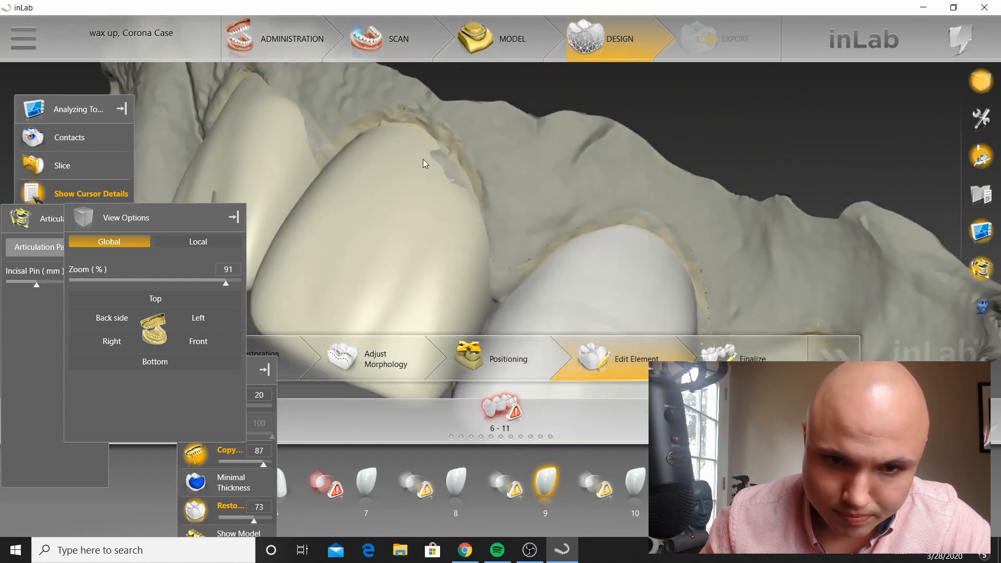
click(443, 146)
scroll(448, 141, up, 3)
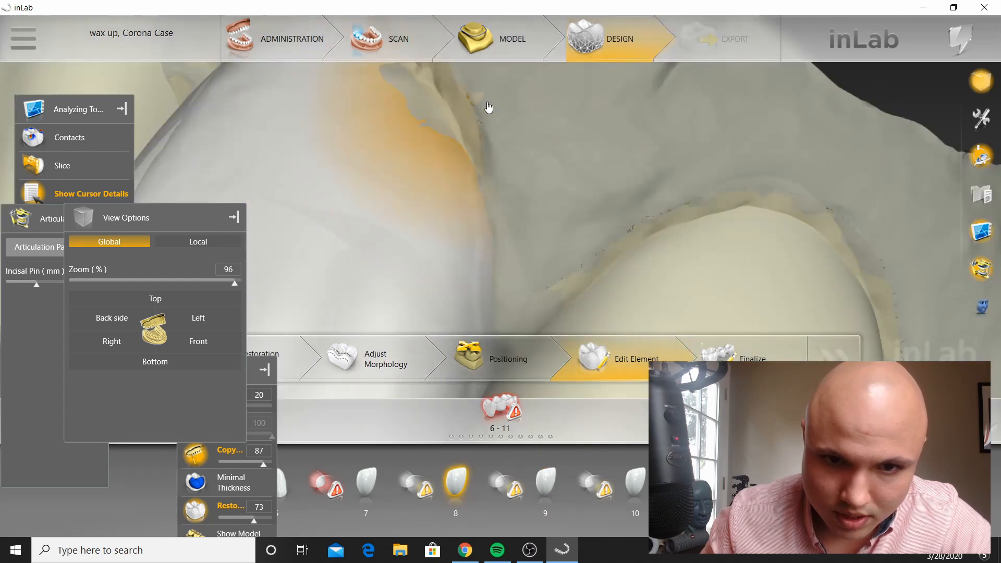
middle_drag(527, 170, 512, 212)
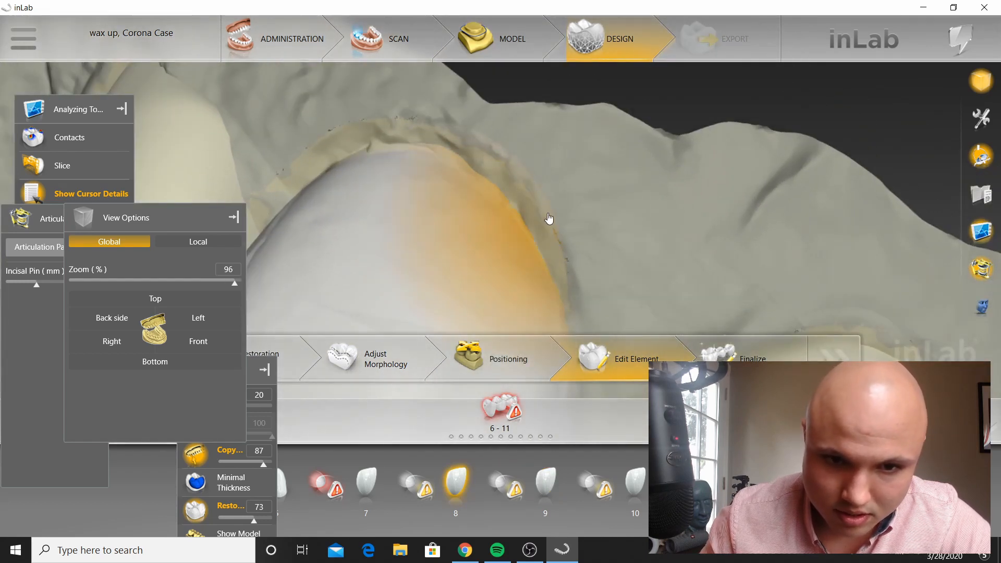
middle_drag(548, 220, 645, 192)
scroll(605, 170, down, 2)
scroll(645, 192, up, 2)
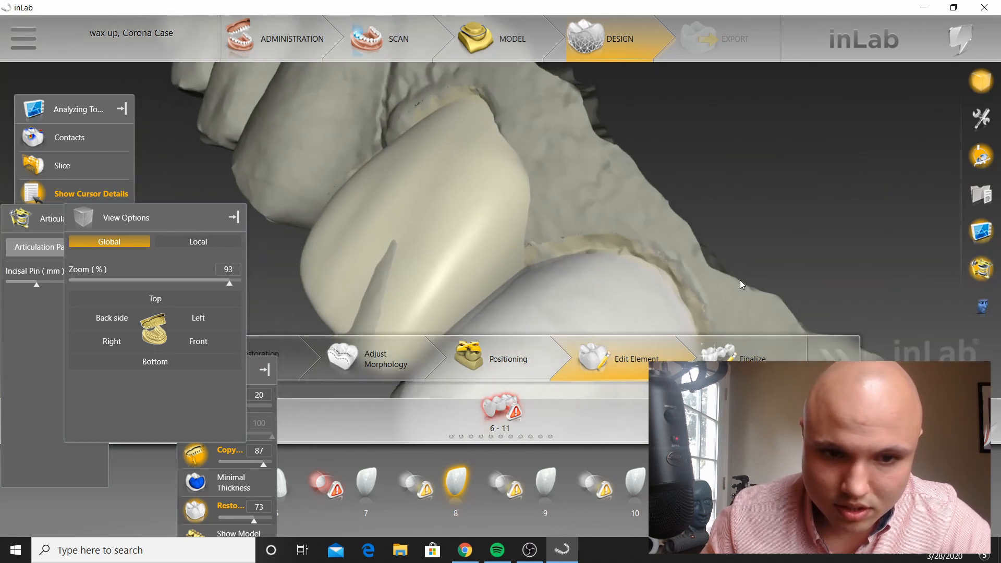
Step: Refine the contact area between teeth 7 and 8, alternating between the two restorations
double_click(550, 183)
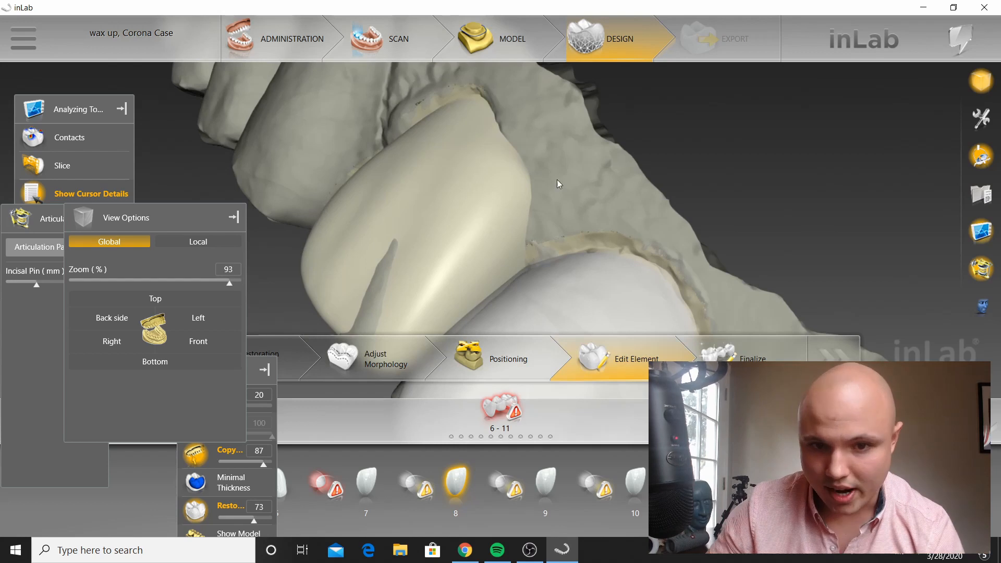
middle_drag(587, 187, 542, 216)
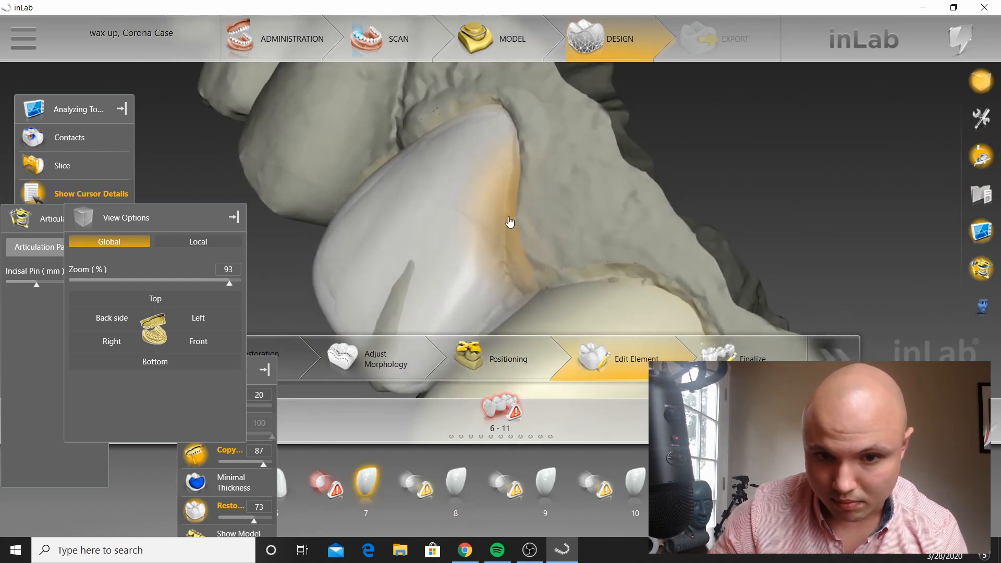
middle_drag(570, 215, 490, 196)
scroll(685, 217, up, 3)
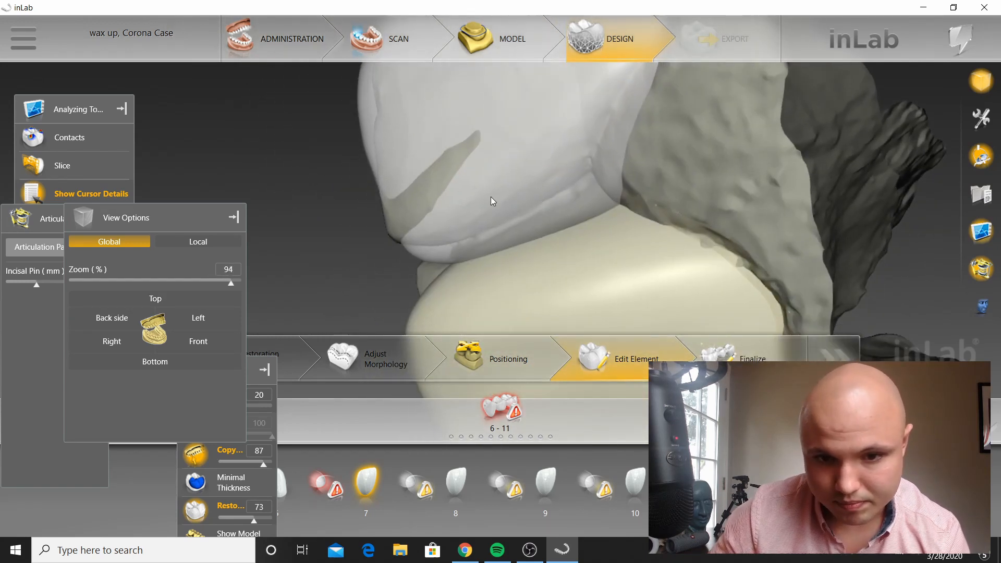
click(484, 232)
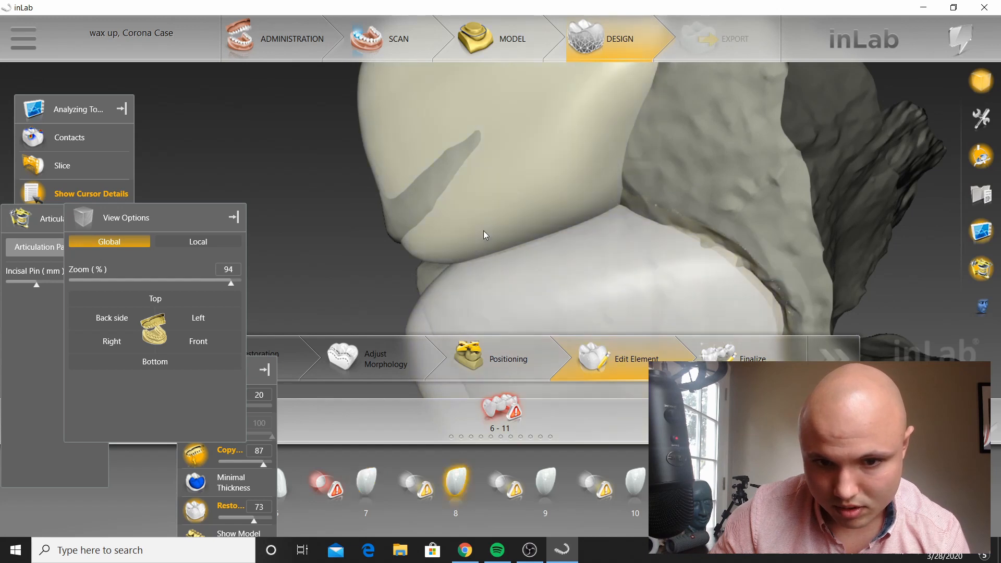
click(473, 238)
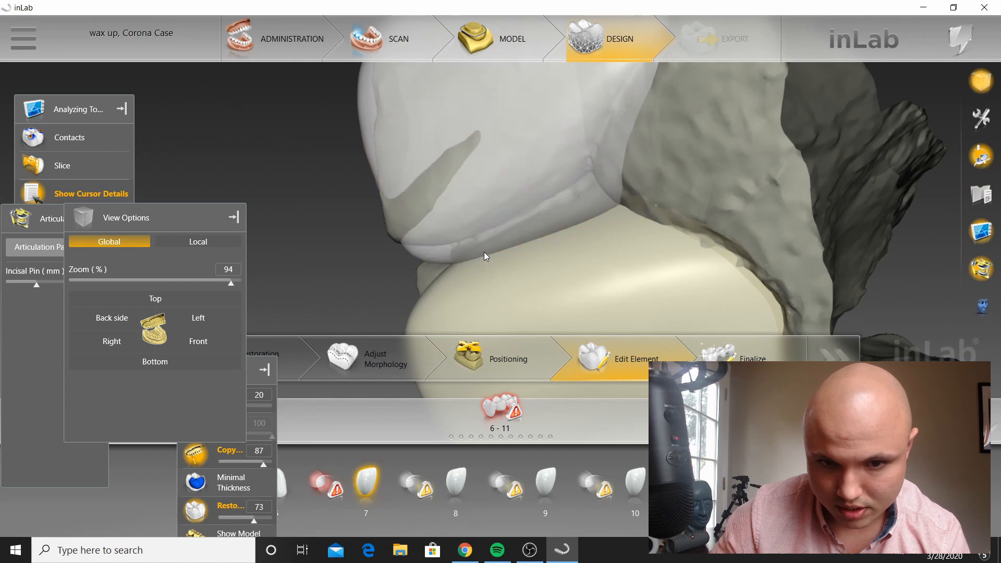
click(484, 249)
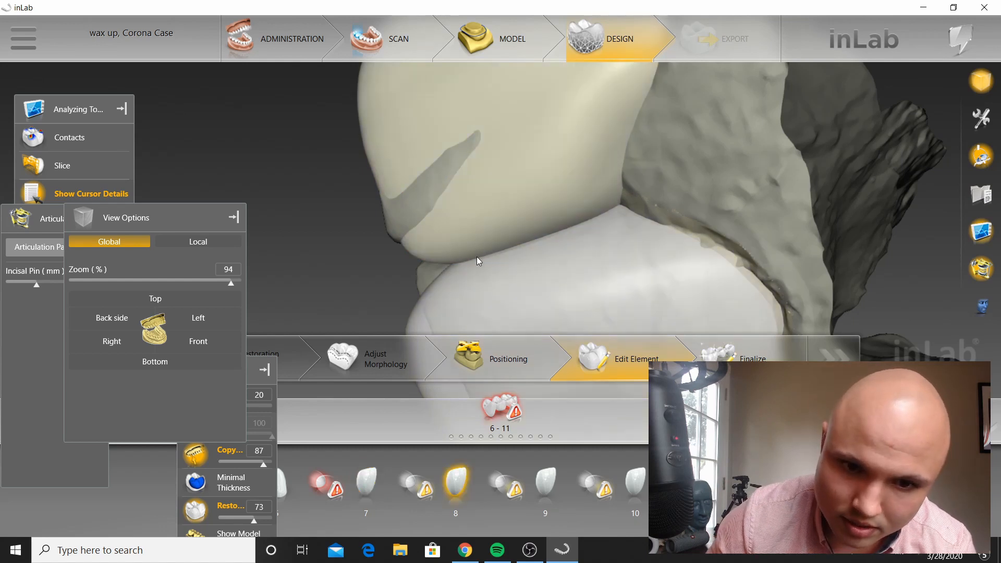
click(476, 248)
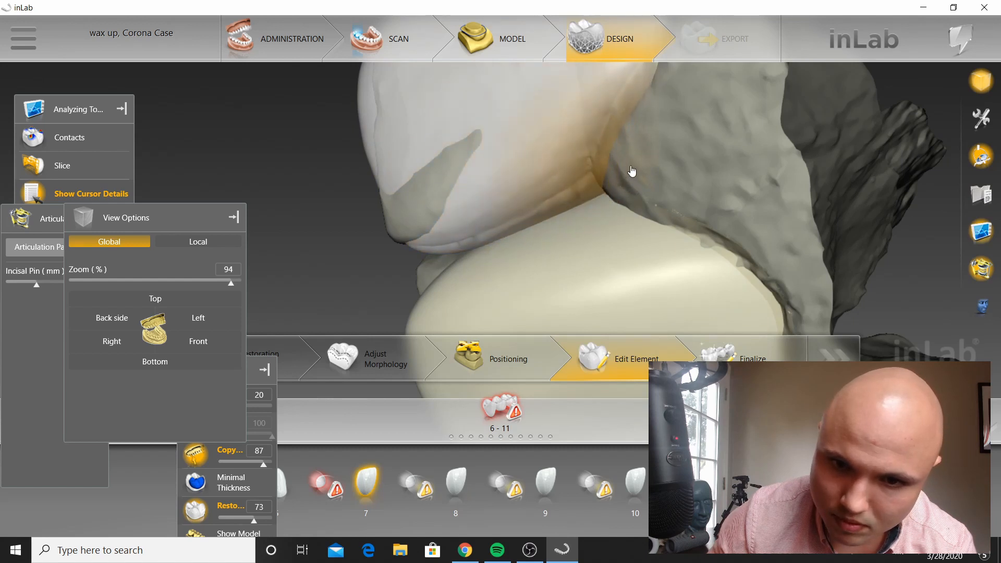
Step: Shape tooth 7's proximal surface facing tooth 8, from the contact area up toward the gumline
drag(633, 170, 621, 159)
drag(688, 127, 700, 193)
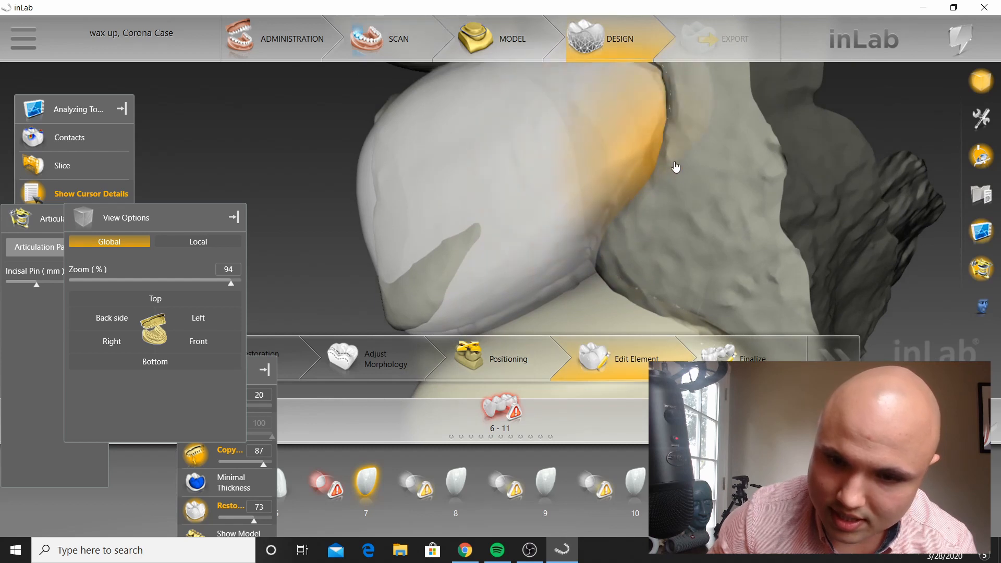
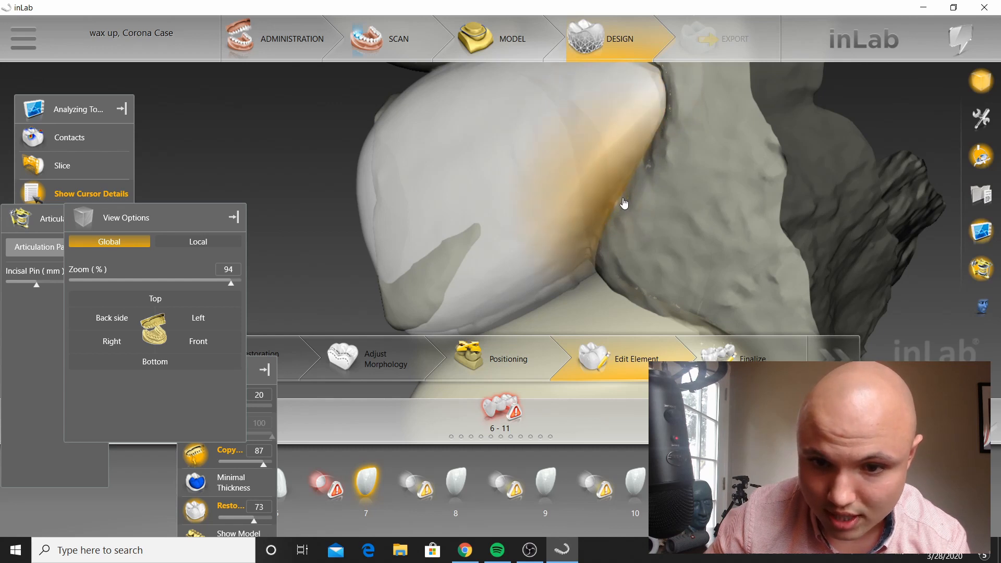
scroll(727, 196, down, 1)
drag(727, 196, 721, 220)
scroll(731, 180, up, 1)
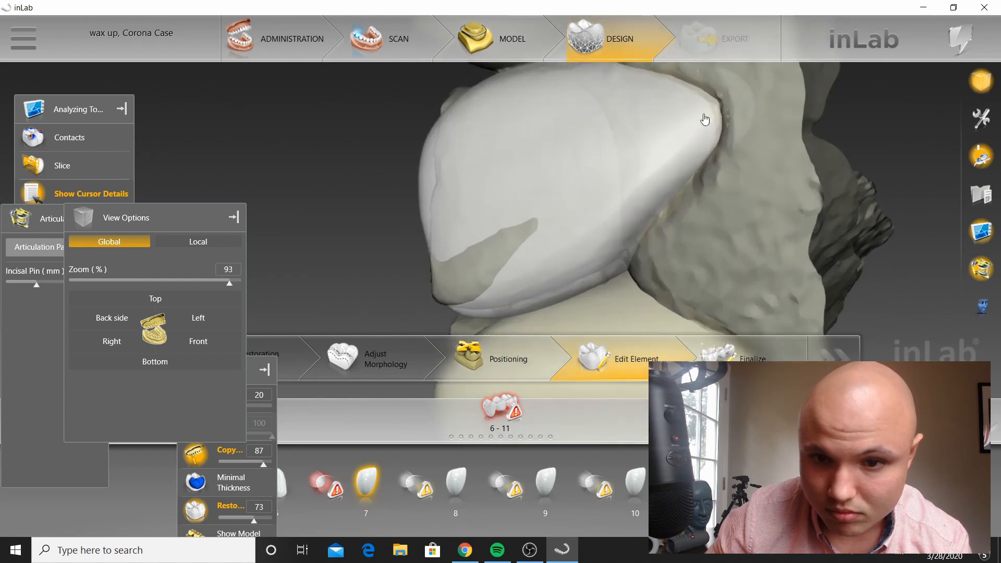
Step: Refine tooth 7's cervical tip at the margin and its lower facial contour beside tooth 8
middle_drag(705, 104, 790, 87)
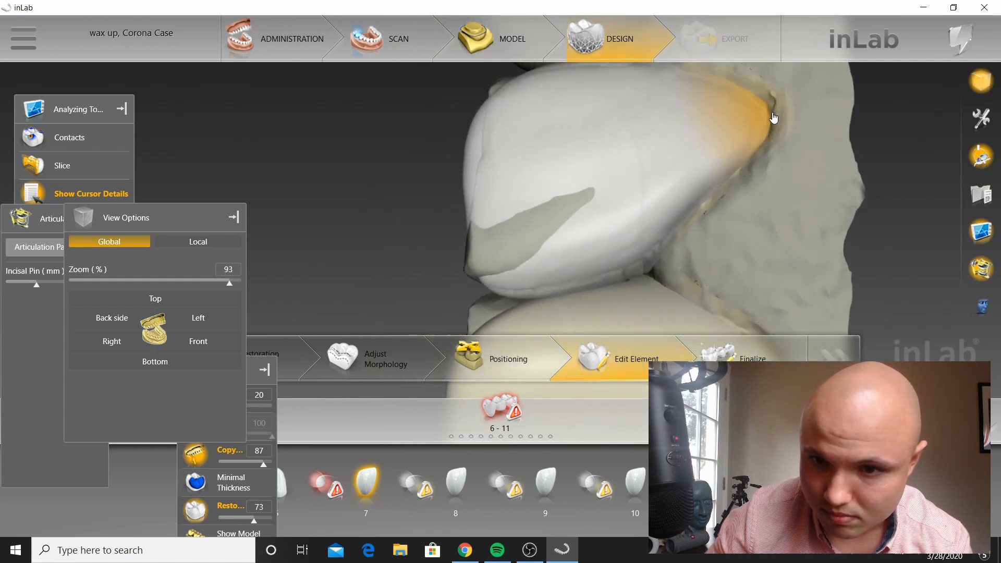
mouse_move(803, 140)
middle_down()
mouse_move(752, 233)
mouse_move(656, 239)
mouse_move(699, 274)
mouse_move(793, 274)
mouse_move(710, 151)
mouse_move(696, 193)
mouse_move(804, 155)
middle_up()
scroll(752, 233, down, 2)
scroll(804, 155, down, 1)
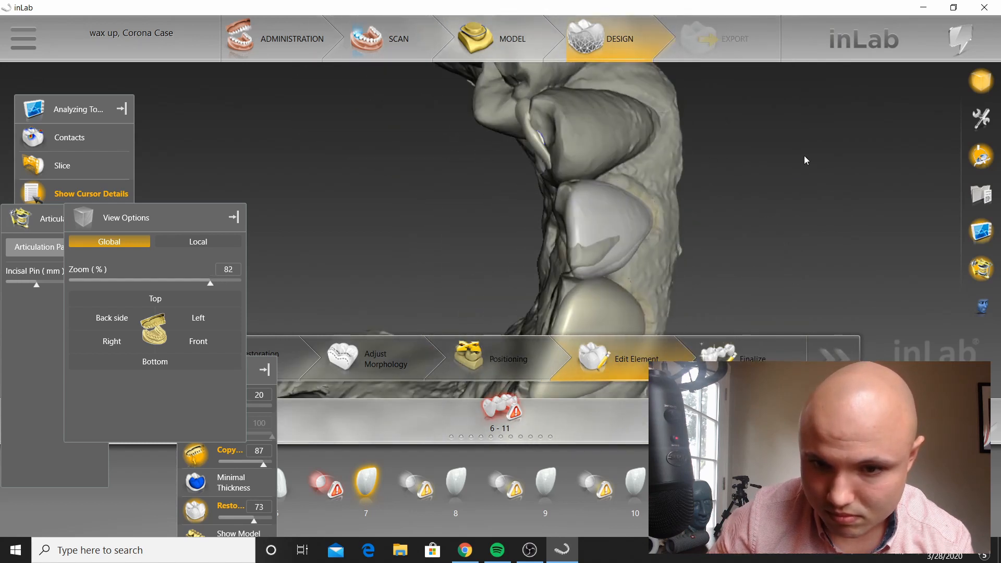
scroll(804, 155, up, 3)
middle_drag(849, 267, 637, 218)
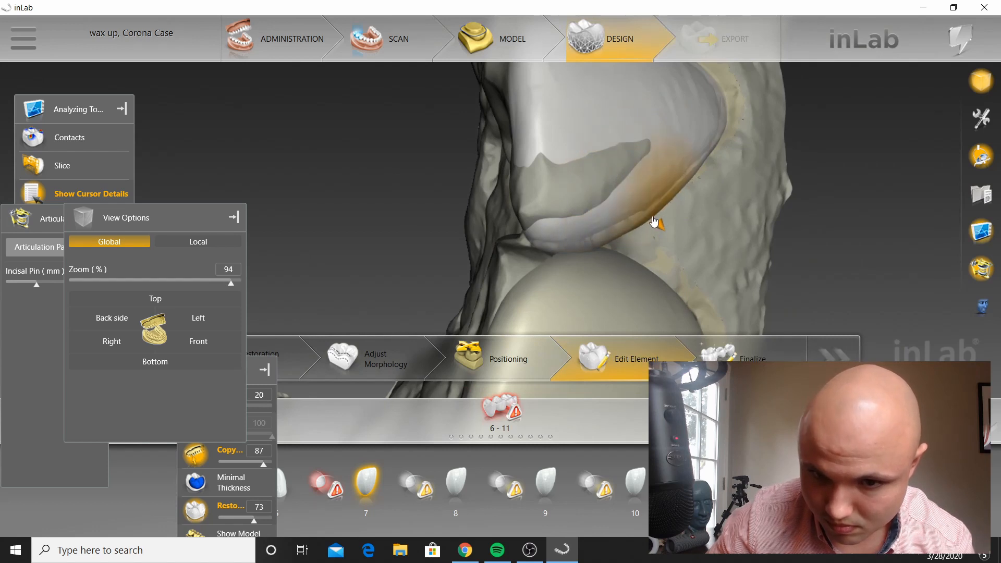
mouse_move(654, 222)
right_down()
mouse_move(712, 196)
mouse_move(674, 225)
mouse_move(660, 209)
right_up()
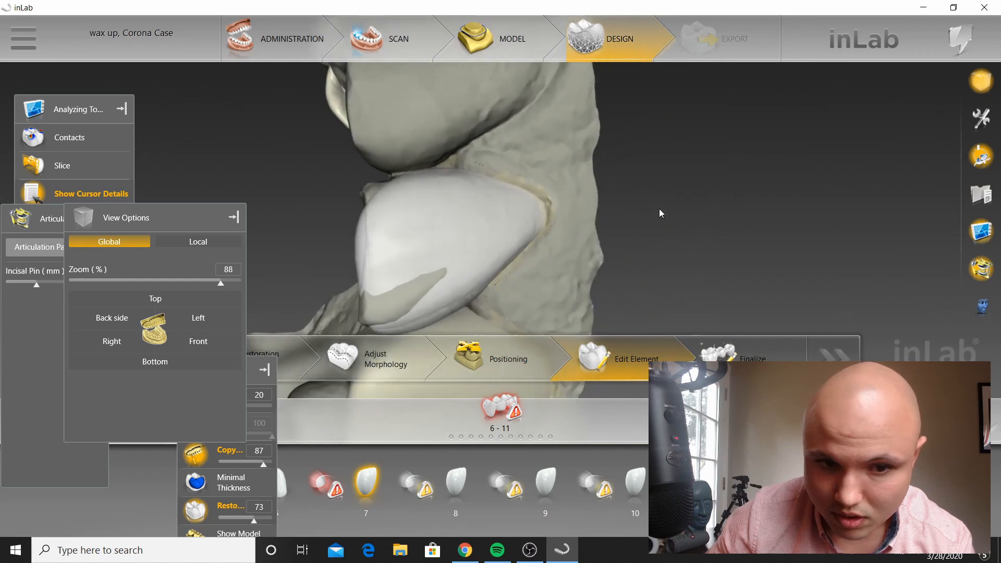
Step: Set the display opacity of the restorations to 100 and of the copy model to 20 in the front view
click(198, 341)
middle_drag(350, 293, 346, 269)
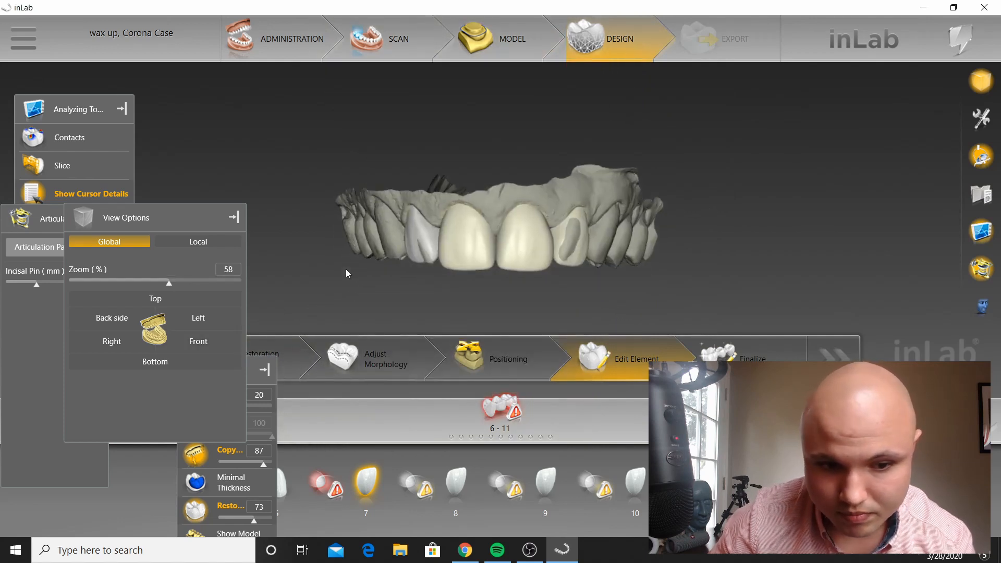
drag(254, 519, 272, 519)
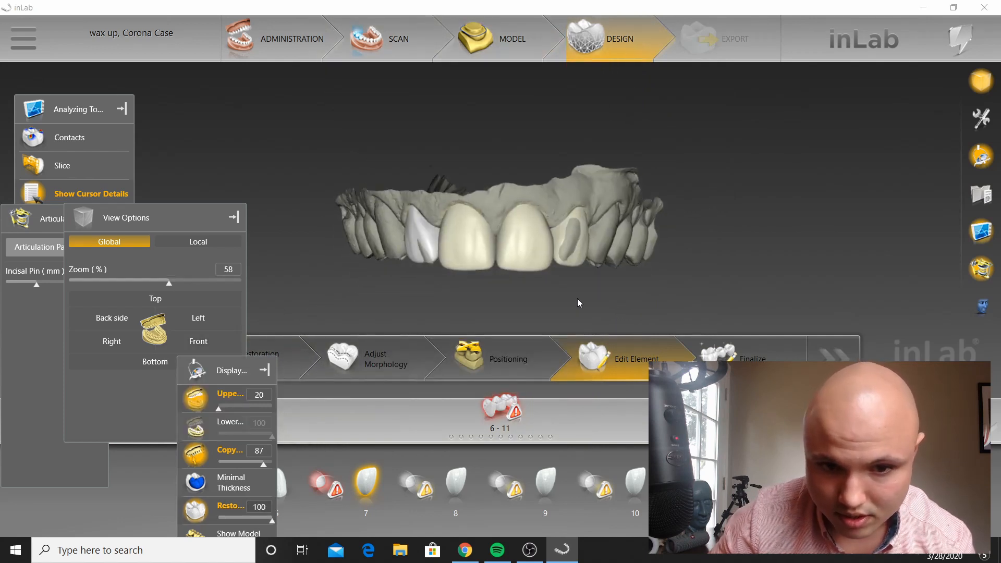
scroll(577, 307, up, 3)
middle_drag(575, 313, 603, 284)
scroll(390, 290, up, 3)
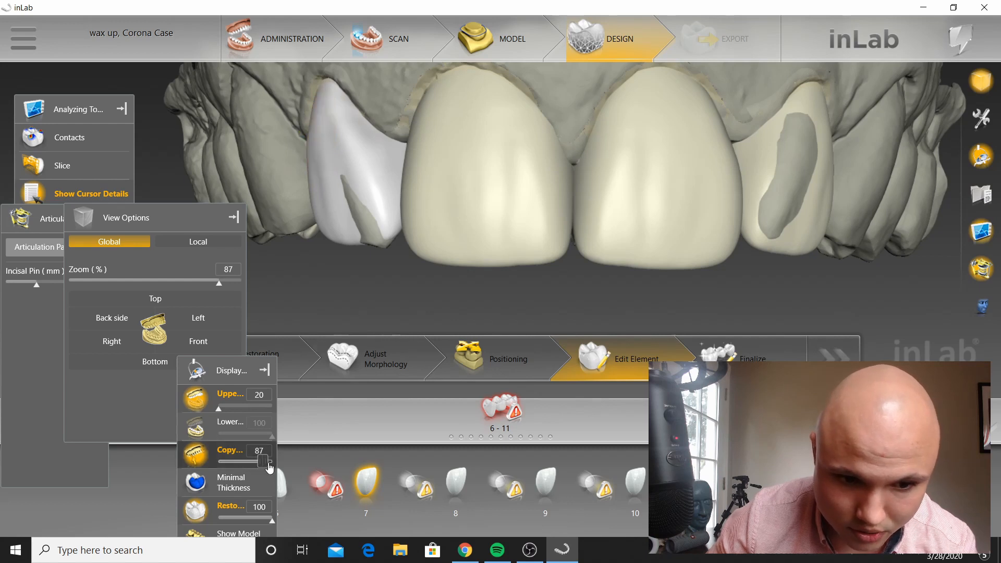
drag(263, 463, 178, 464)
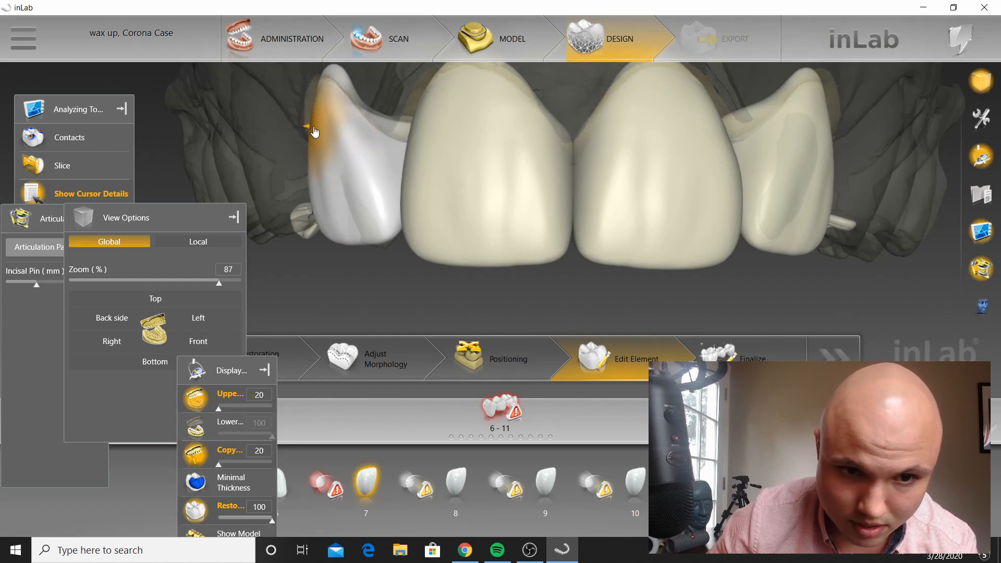
Step: Overlay the measuring grid on the front teeth and shape the distal incisal corner of tooth 9 against it
scroll(396, 271, down, 1)
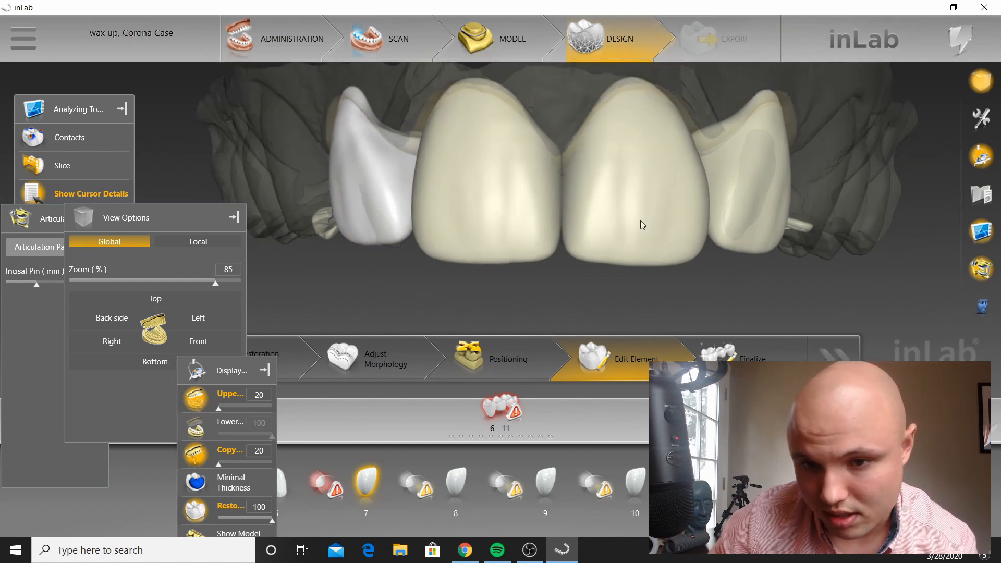
click(681, 191)
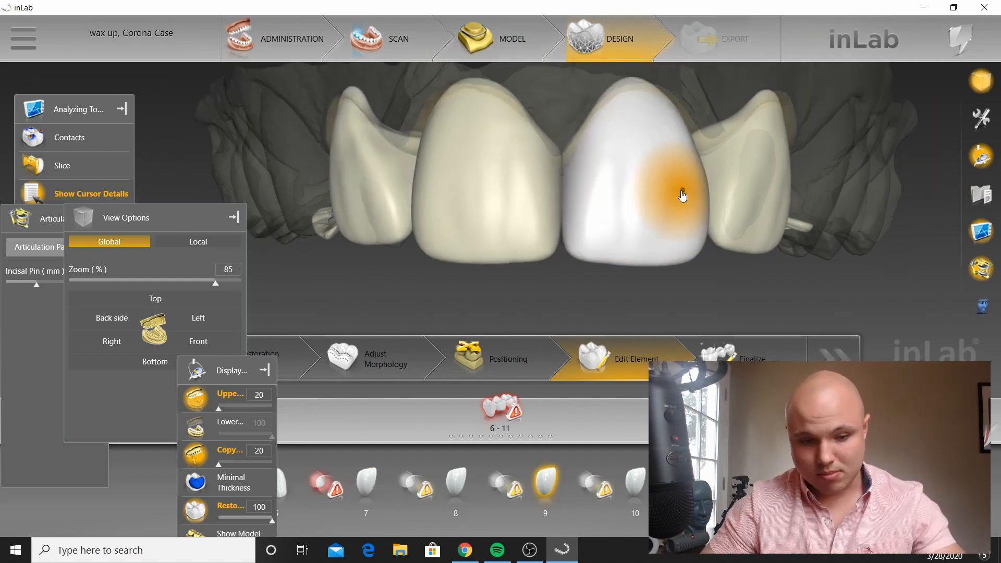
click(621, 285)
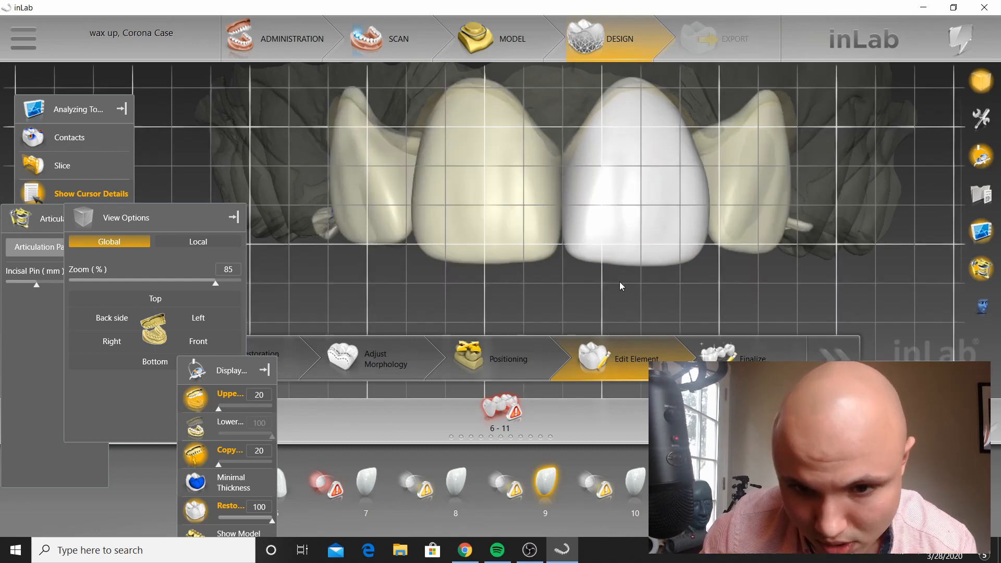
drag(605, 294, 641, 301)
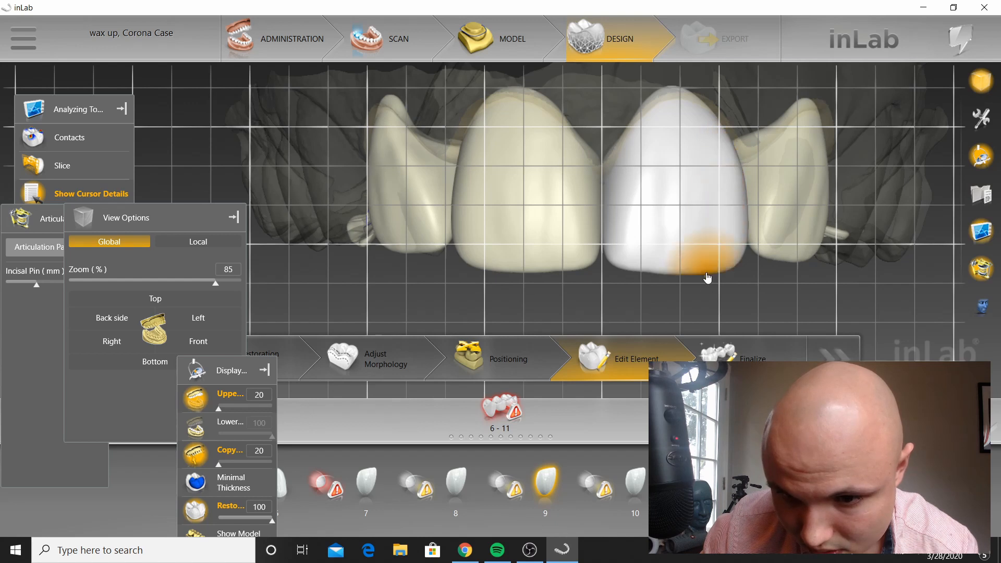
drag(708, 271, 707, 268)
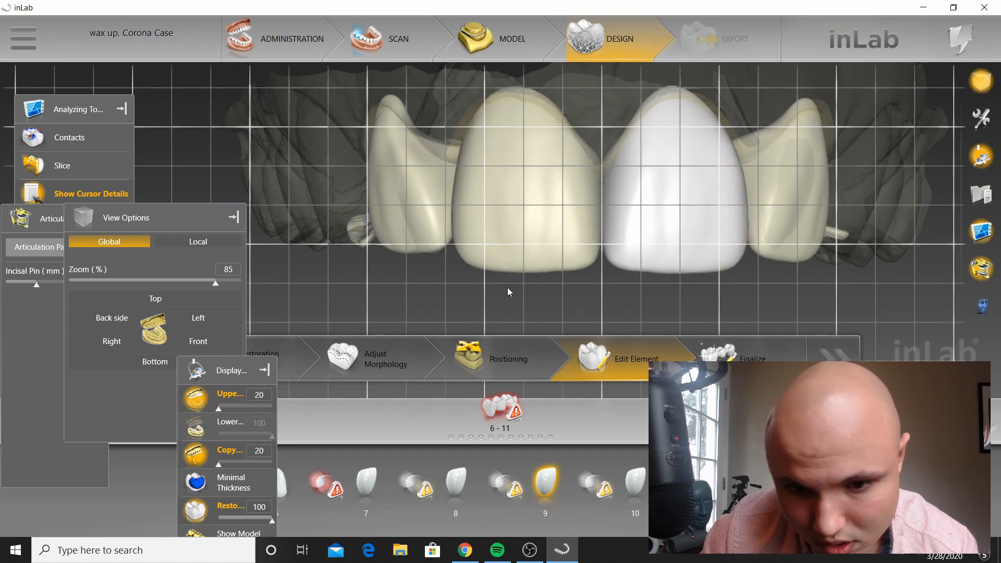
Step: Shape the incisal and mesial edges of tooth 8 against the grid to match tooth 9
double_click(496, 270)
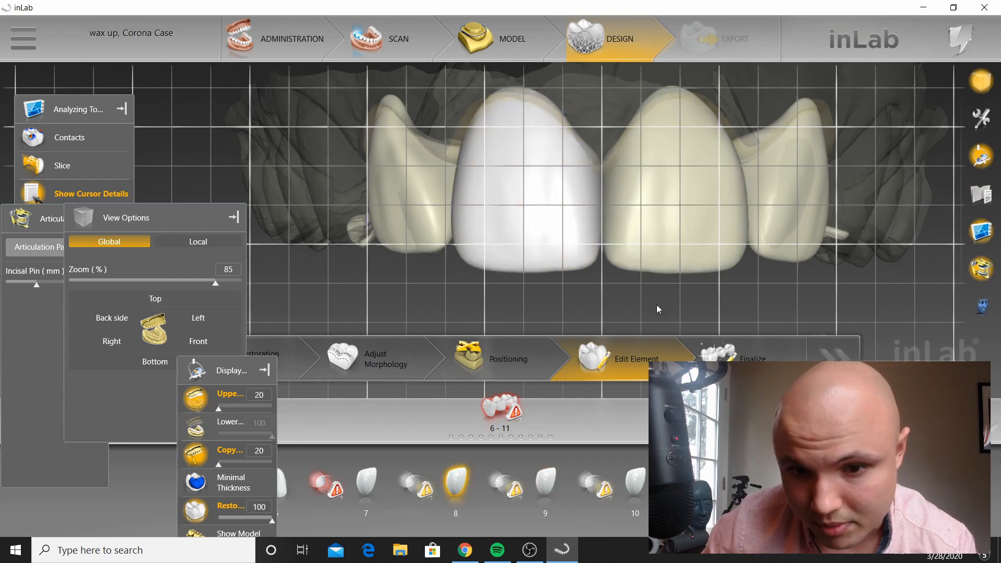
right_click(577, 298)
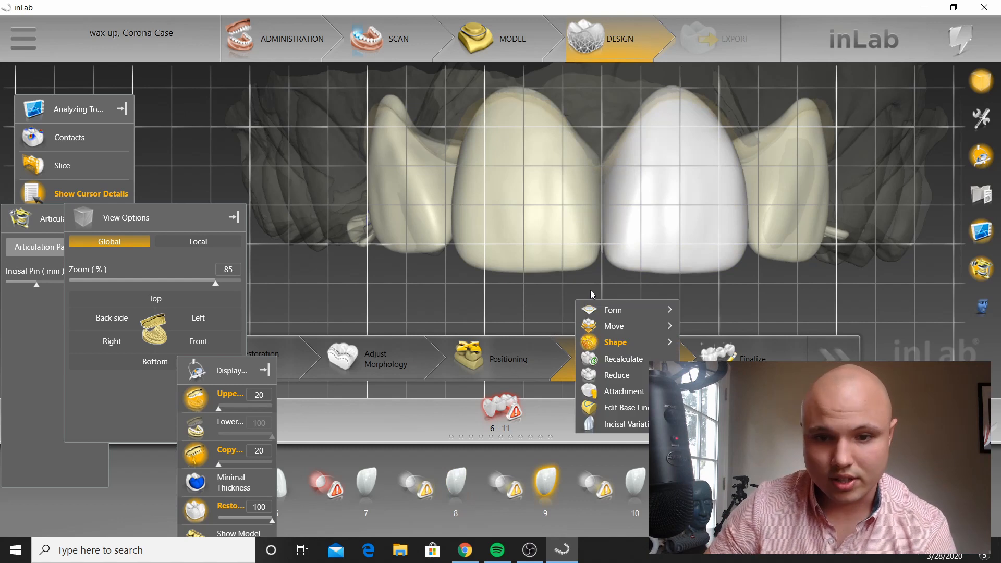
click(591, 290)
right_drag(602, 290, 567, 296)
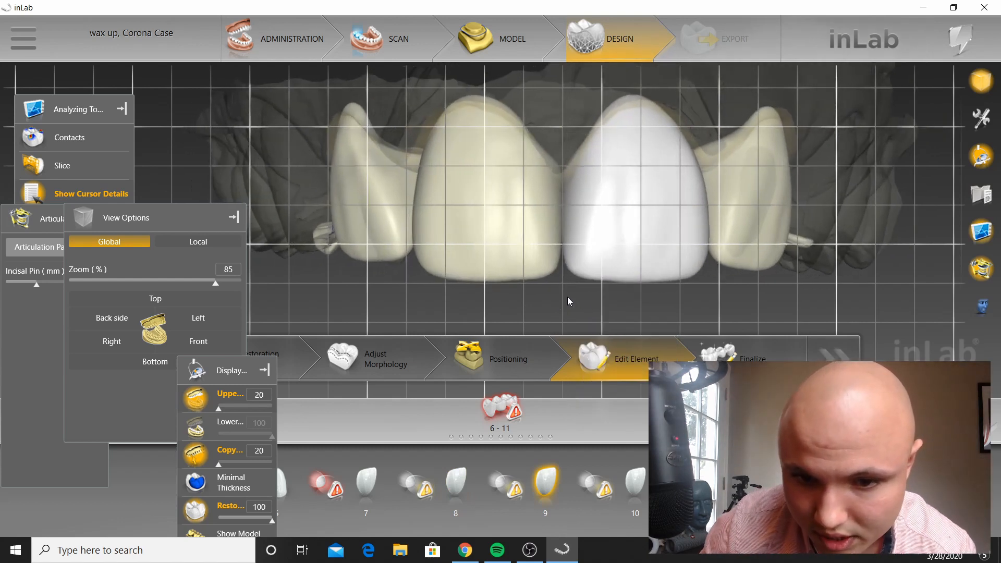
click(559, 262)
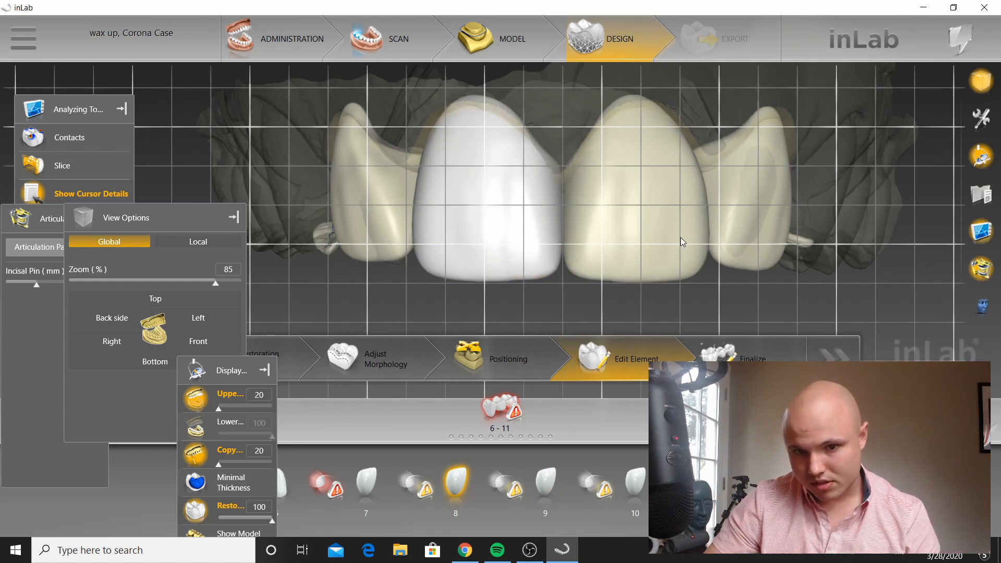
Step: Hide the grid and activate the Shape Anatomical tool for tooth 9
click(664, 290)
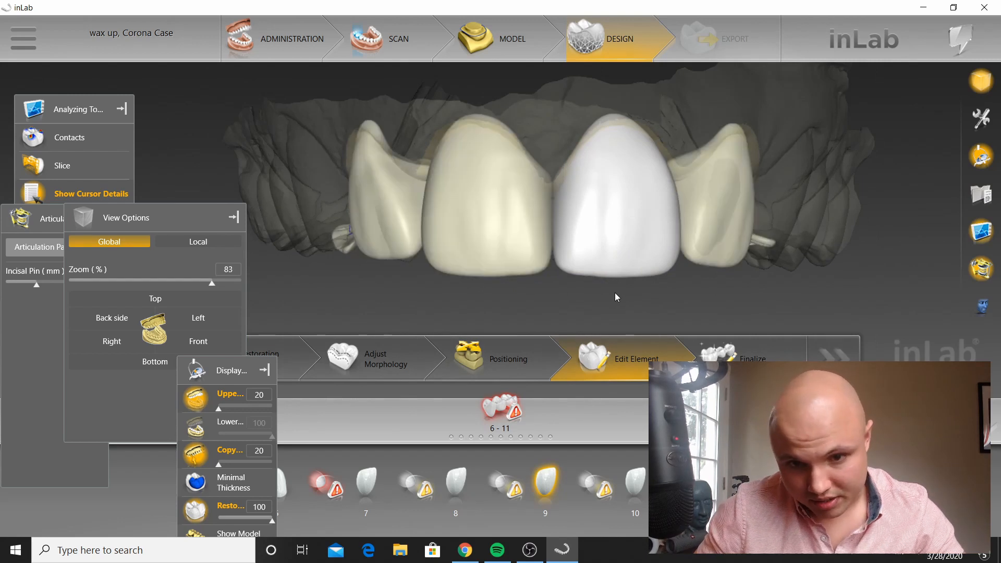
right_click(616, 293)
mouse_move(665, 336)
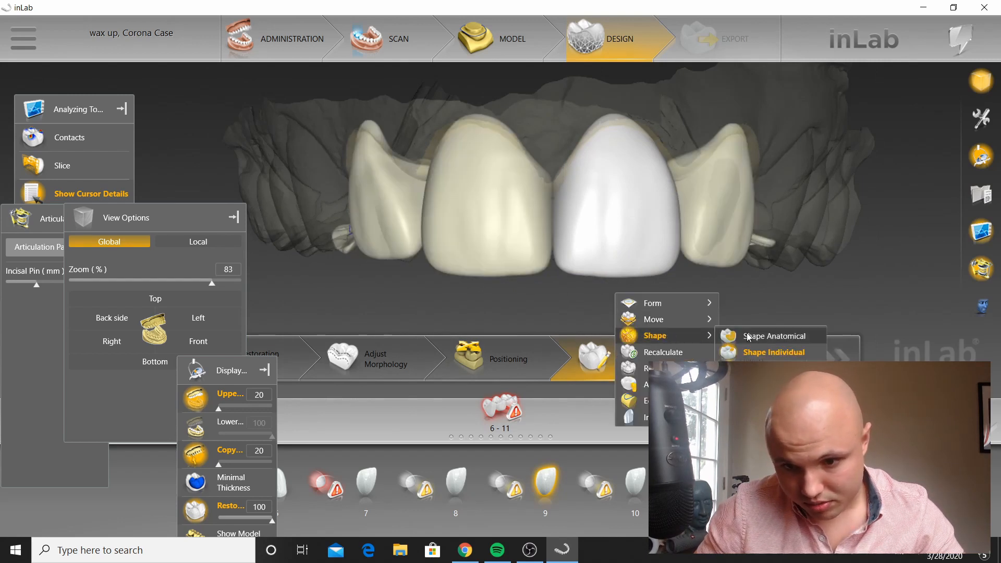
click(747, 336)
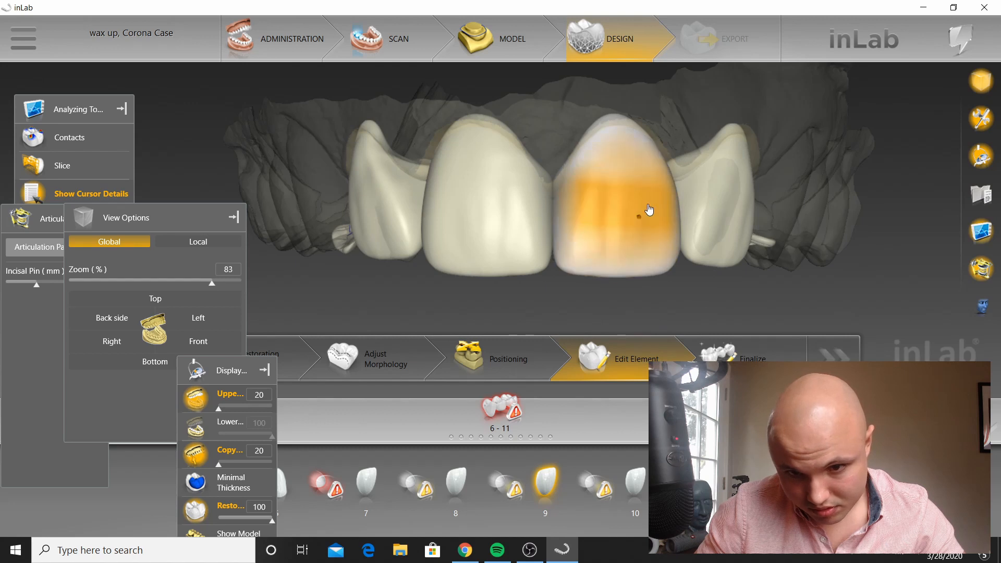
right_click(671, 193)
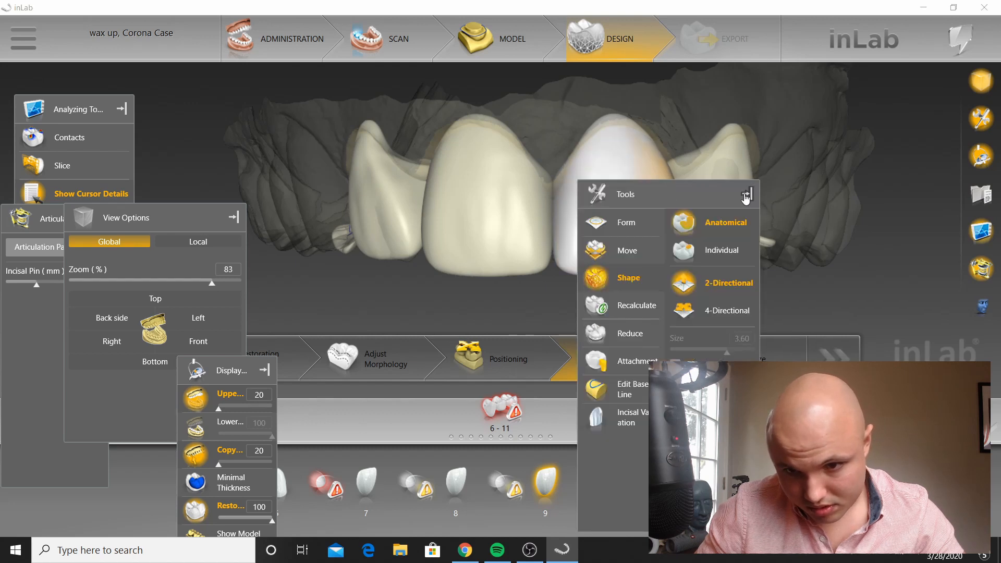
Step: Leave the Shape tool, select tooth 9 and set the display opacity of the upper copy model to 100
click(747, 196)
click(683, 247)
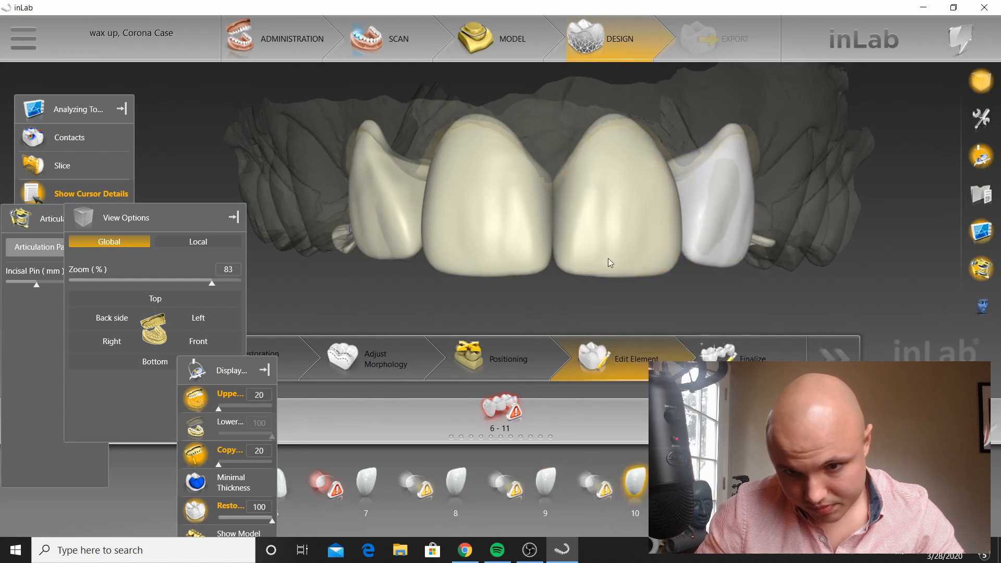
click(664, 196)
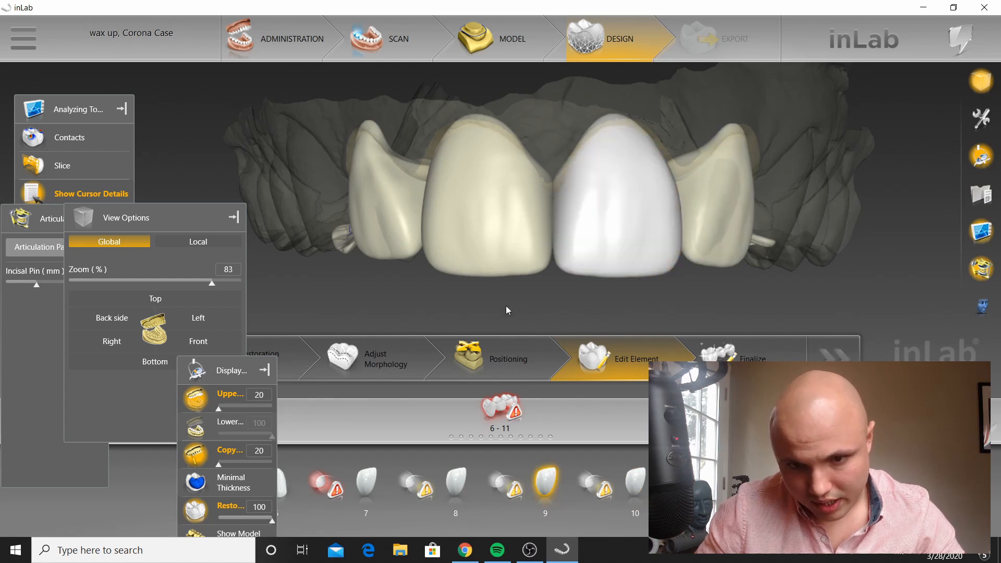
scroll(521, 313, down, 2)
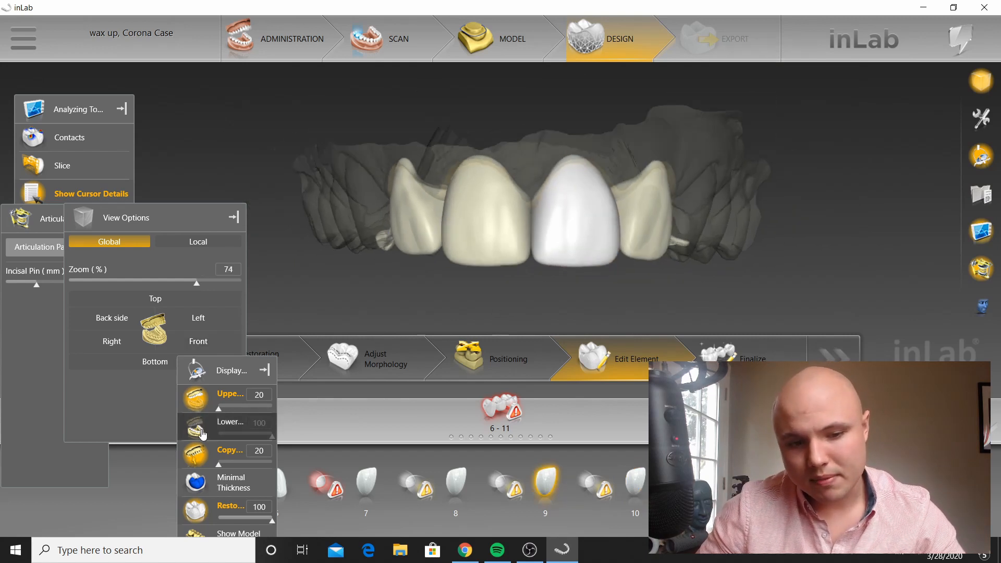
click(200, 456)
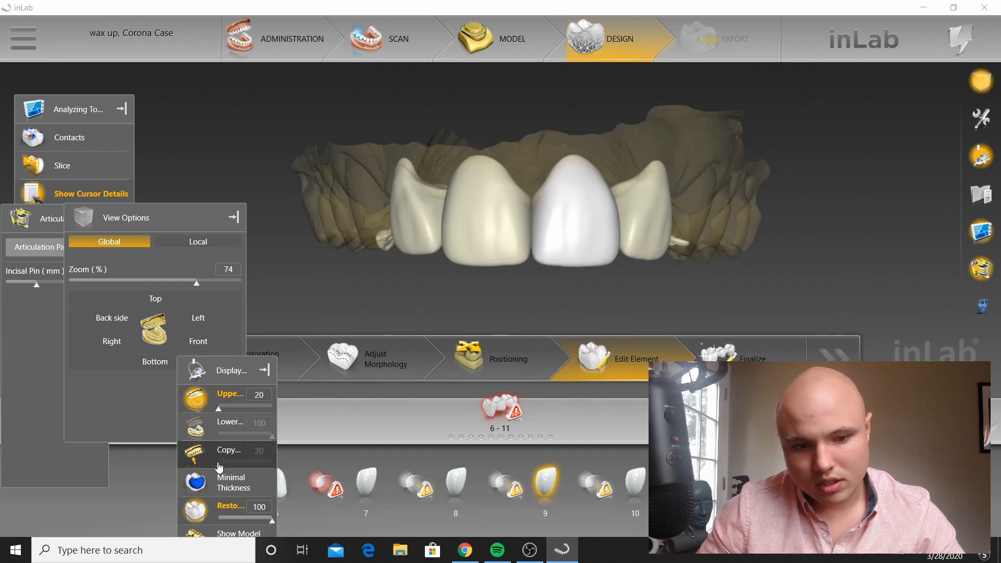
click(219, 466)
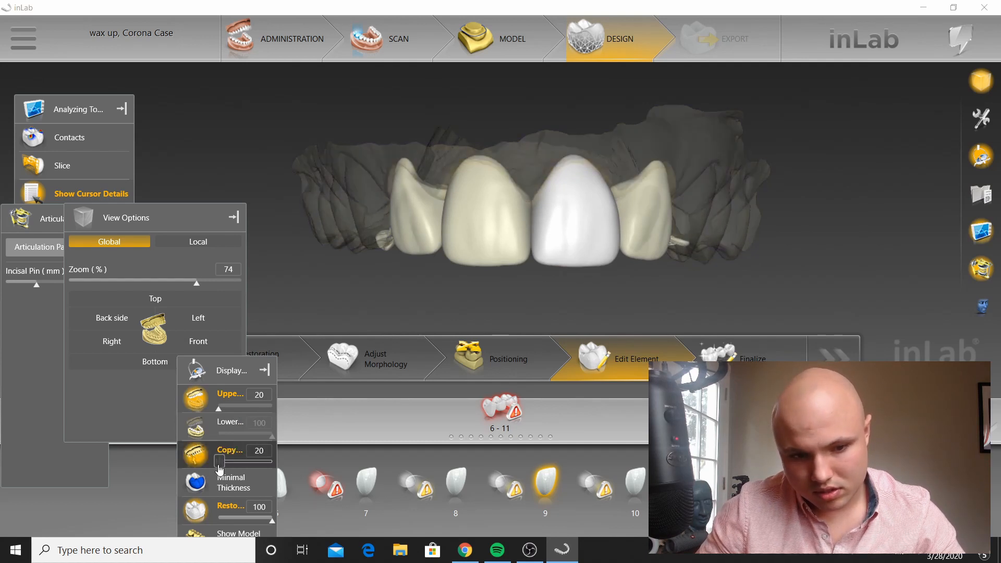
drag(219, 466, 292, 465)
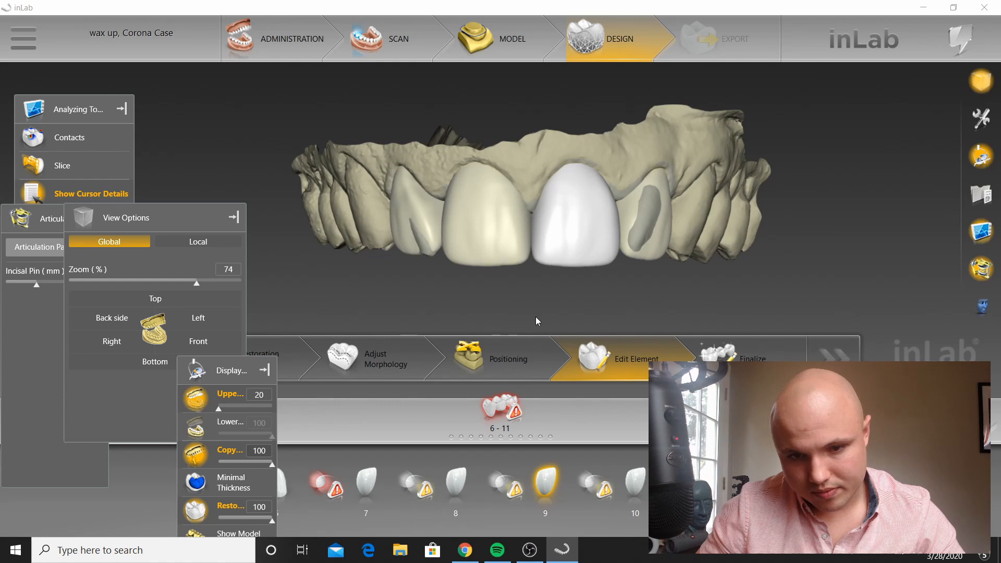
Step: Shape the facial surface of tooth 7 from the incisal view with the Individual, 2-Directional Shape tool at size 2.20
scroll(532, 316, down, 2)
right_drag(530, 316, 531, 246)
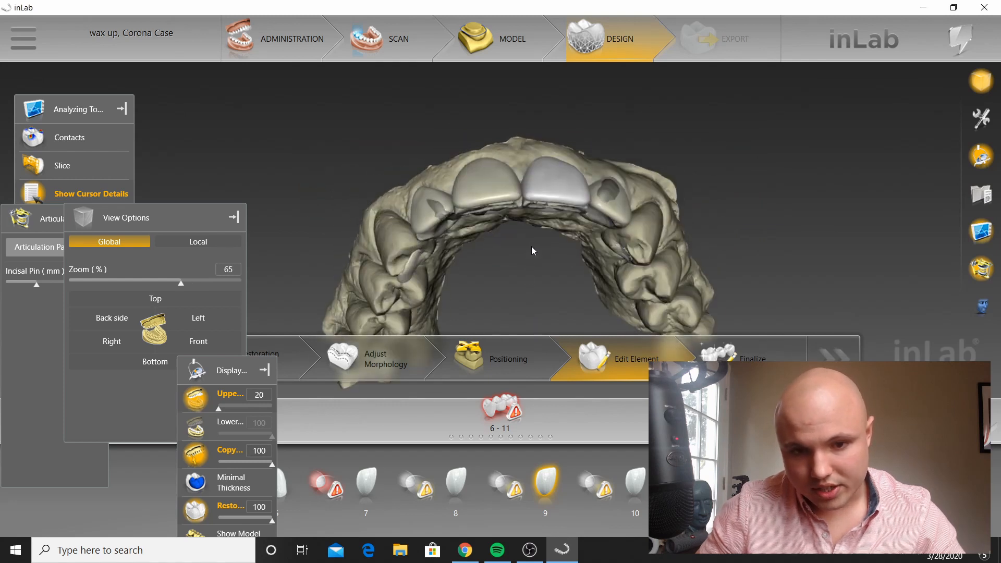
scroll(535, 248, up, 2)
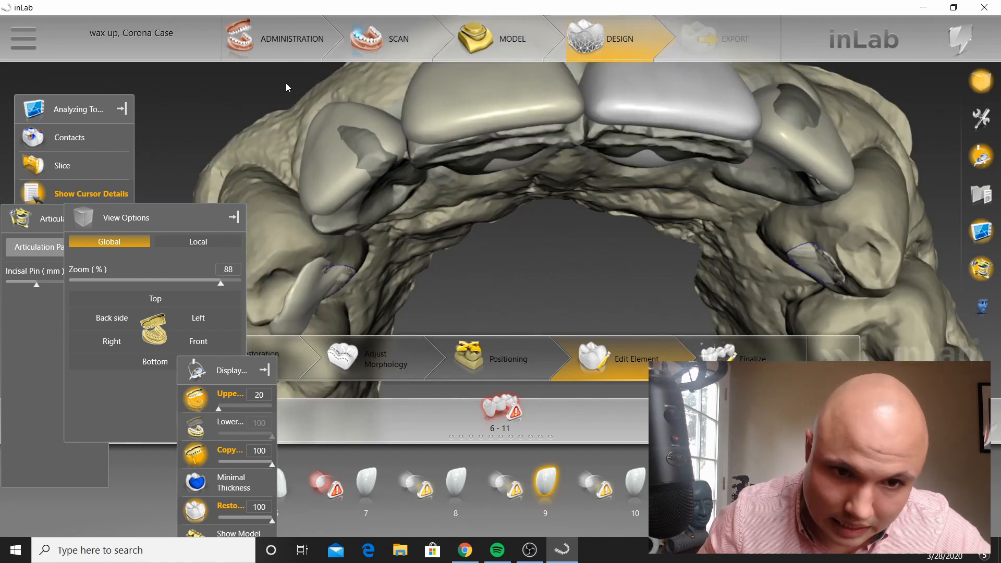
right_click(287, 87)
click(313, 127)
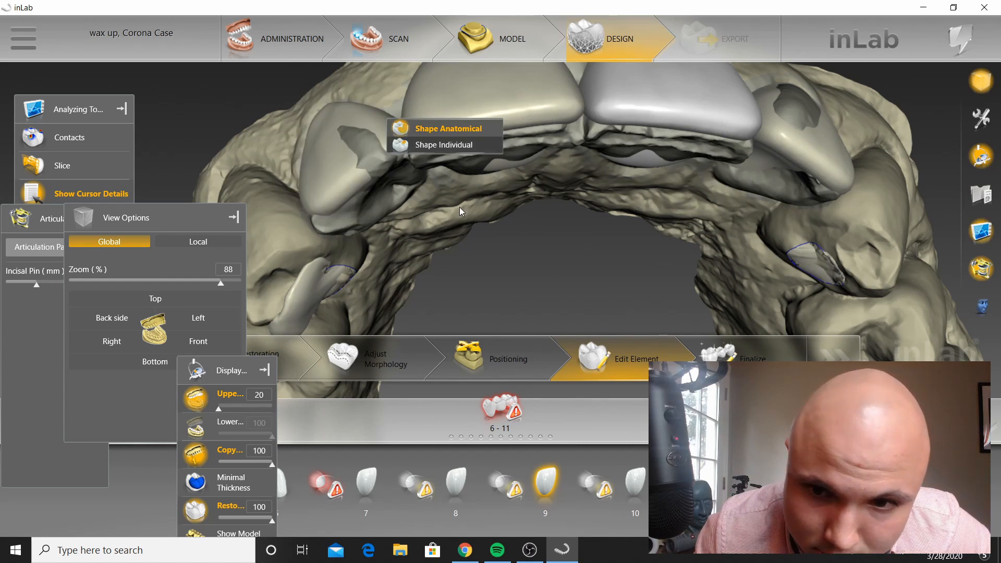
right_drag(461, 207, 523, 205)
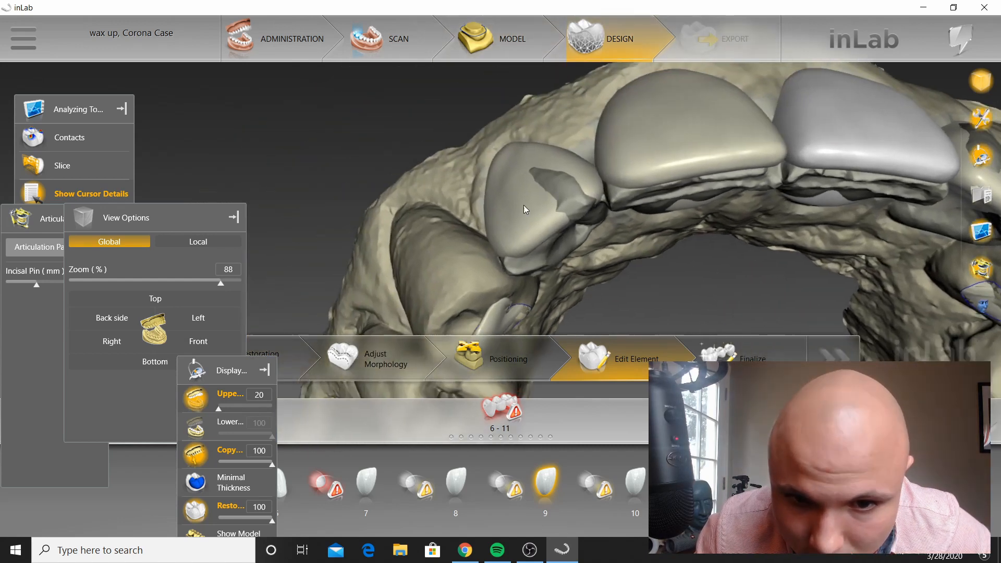
click(511, 156)
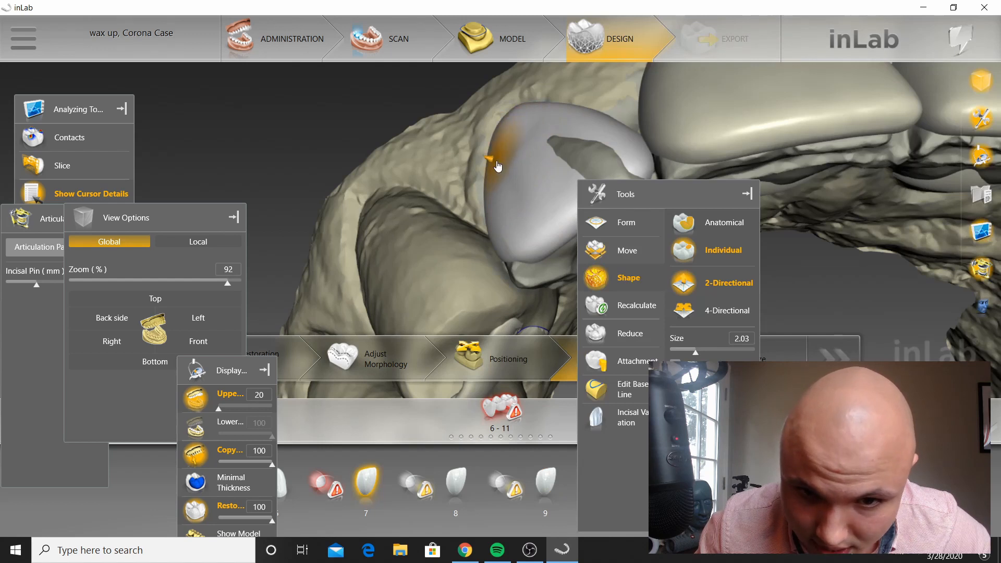
scroll(497, 161, up, 1)
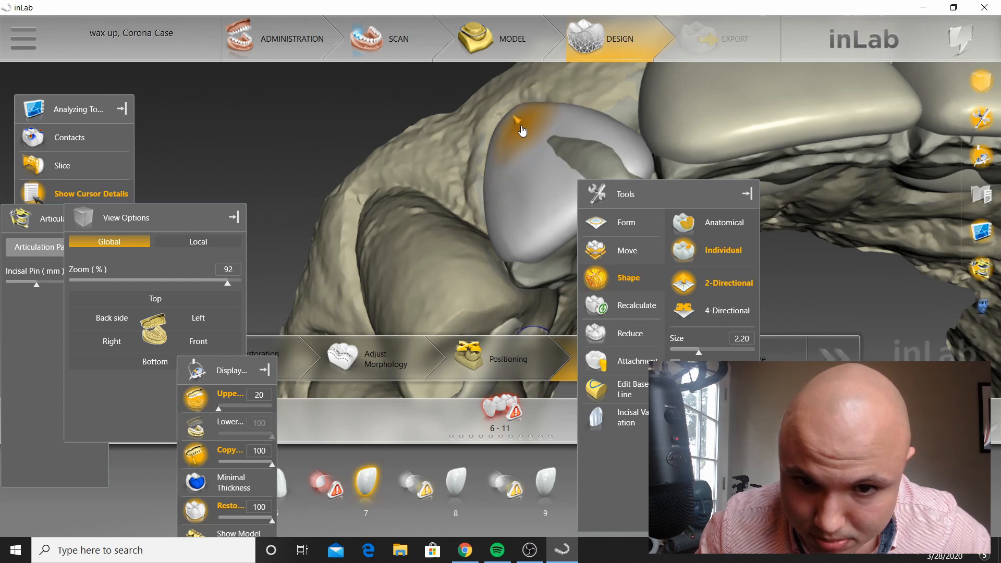
click(747, 194)
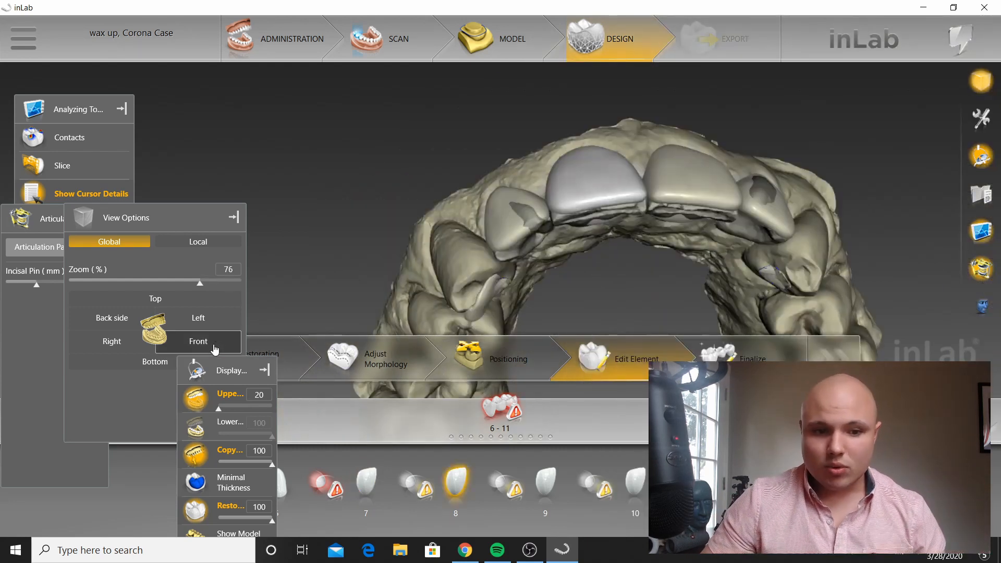
Step: Shape the mesial contact area between teeth 8 and 9 in the front view
click(199, 341)
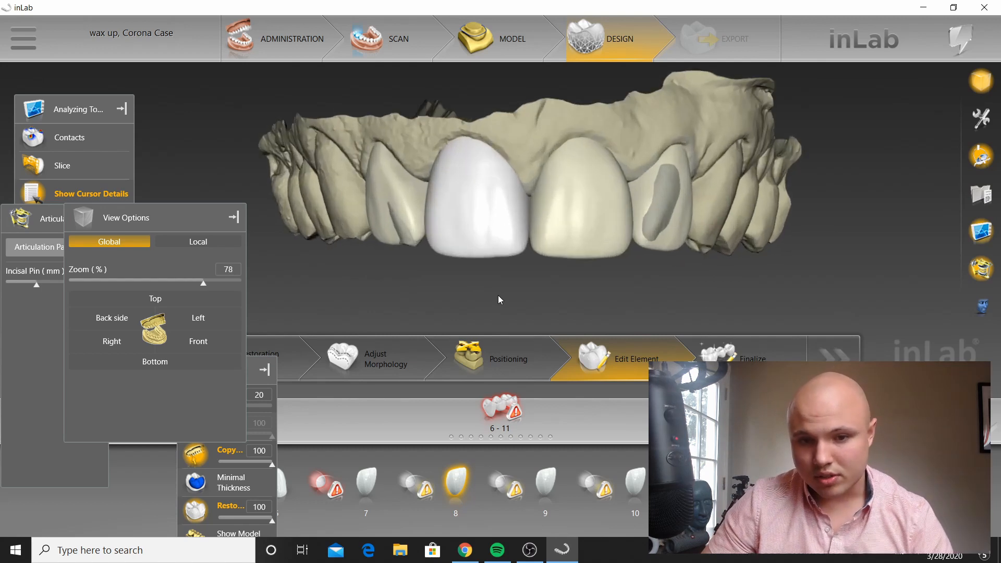
scroll(524, 306, up, 3)
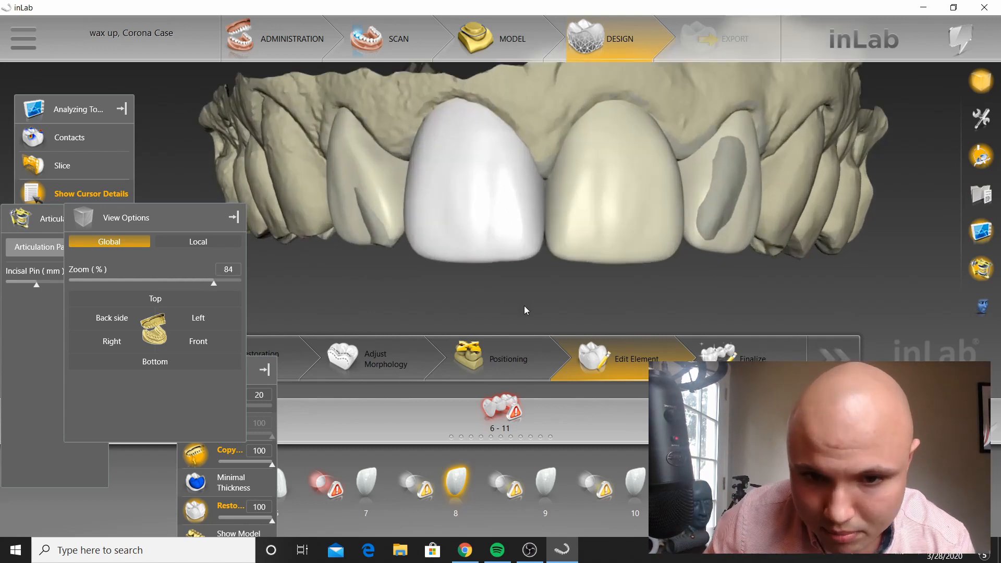
click(557, 181)
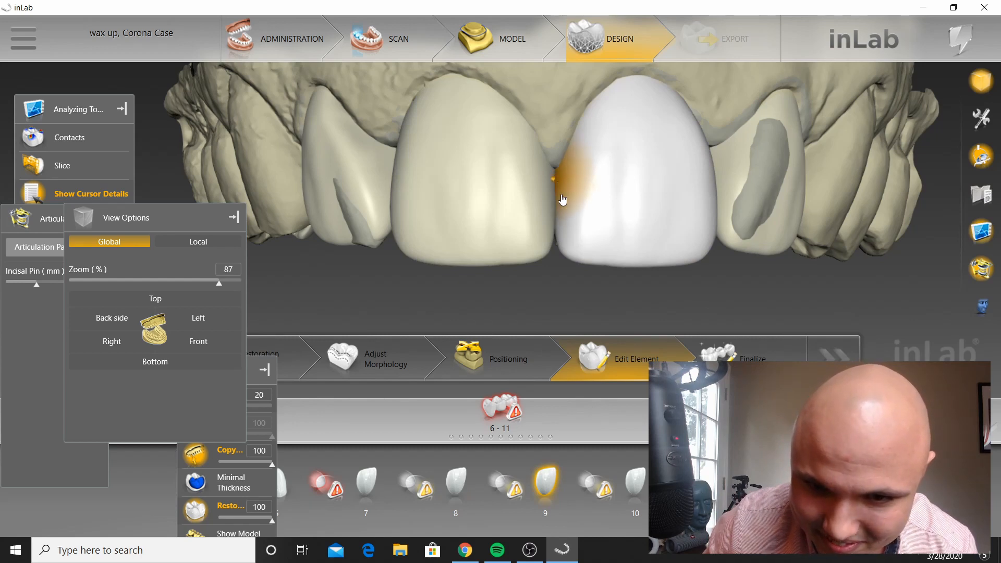
click(552, 242)
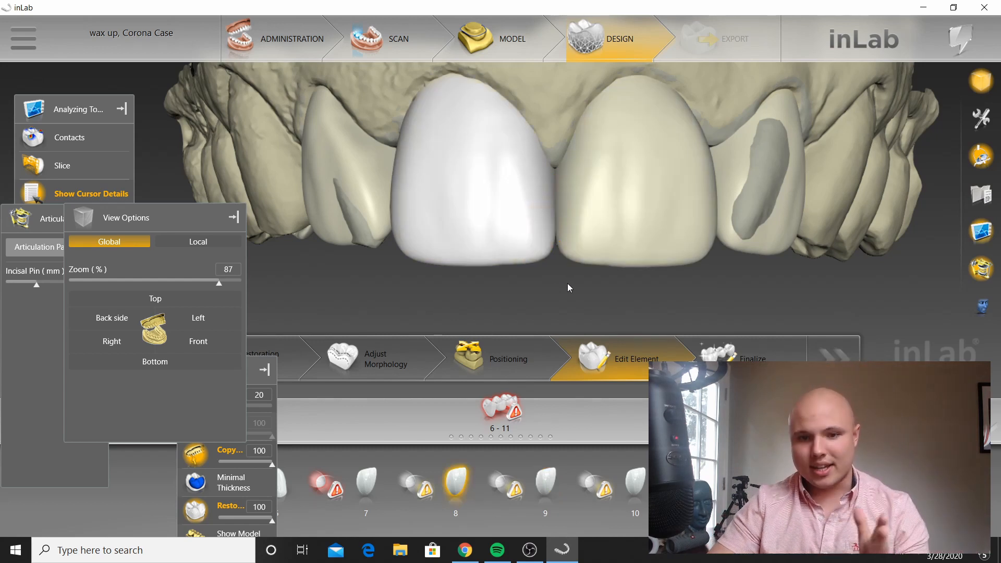
click(560, 239)
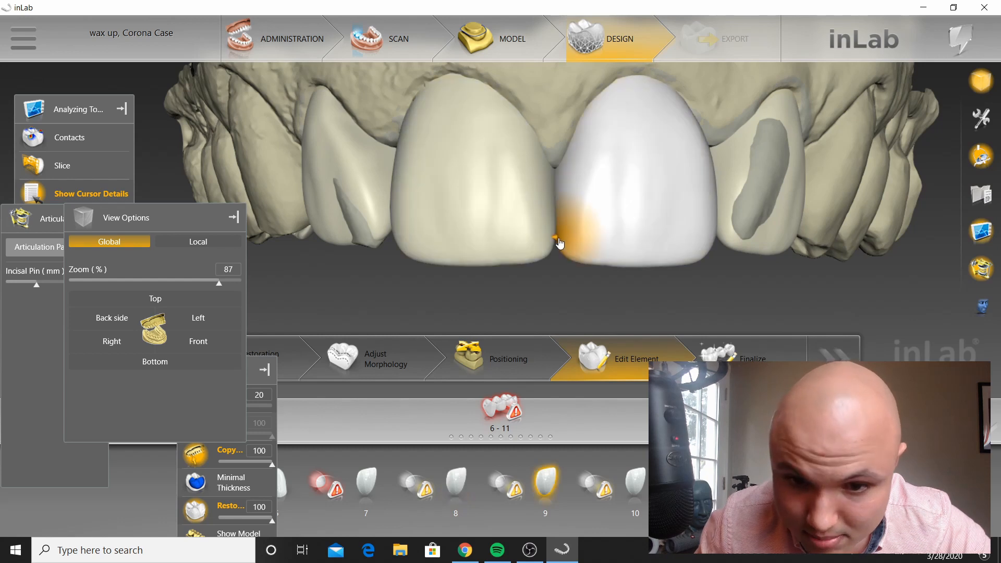
scroll(570, 280, down, 2)
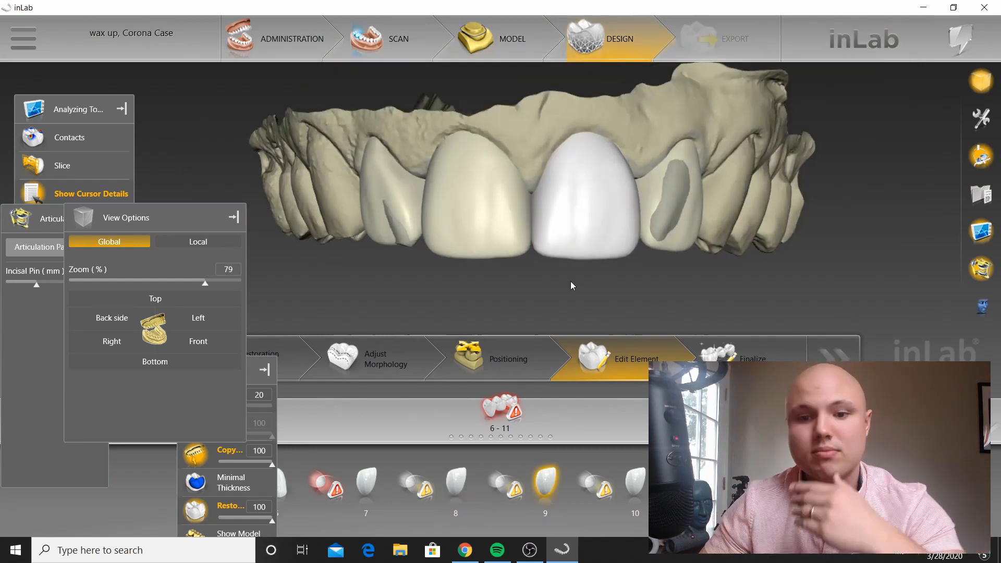
scroll(571, 283, down, 1)
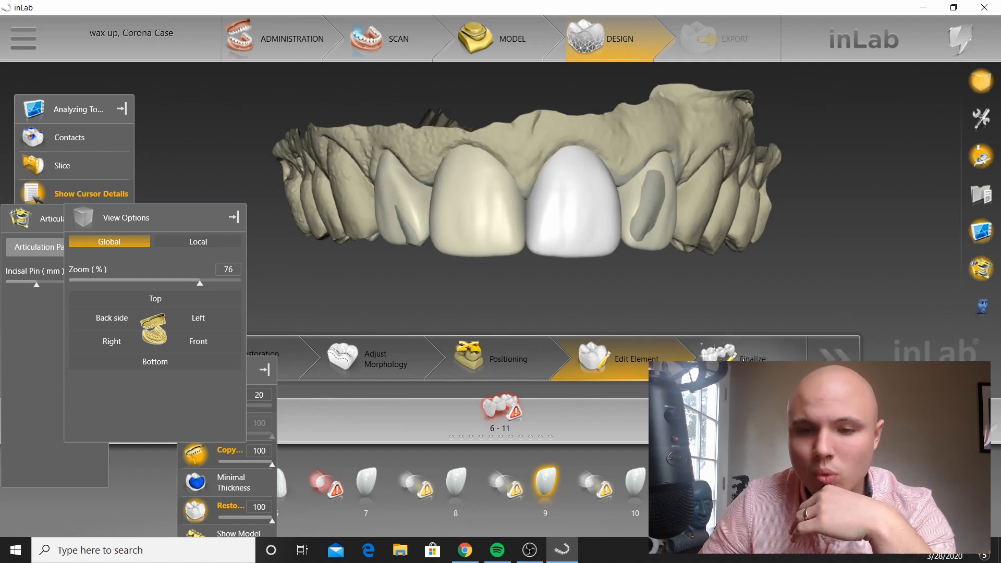
Step: Finalize bridge 6 to 11 and add a new virtual seating layer to the case without considering instrument geometry
click(751, 365)
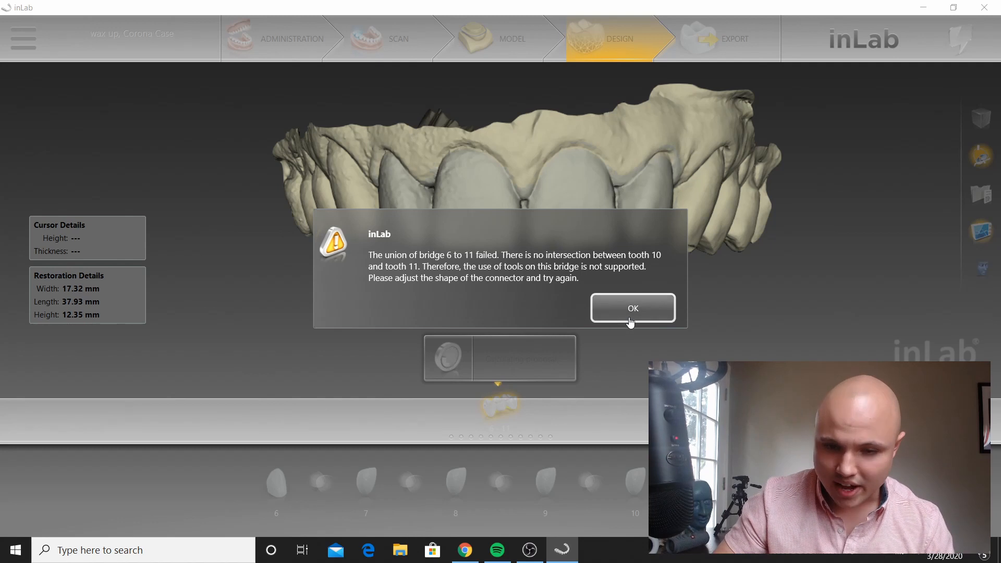
click(632, 309)
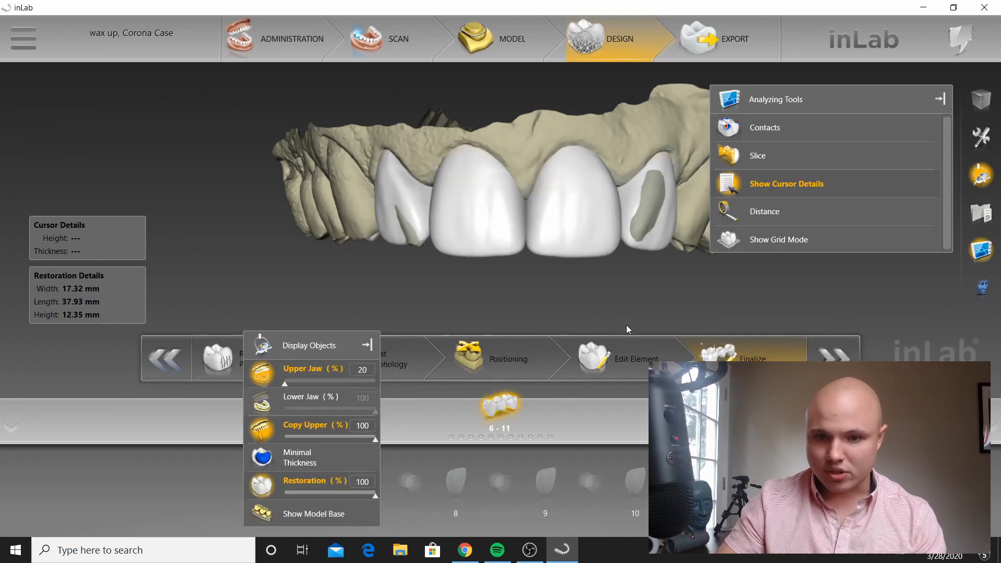
click(245, 37)
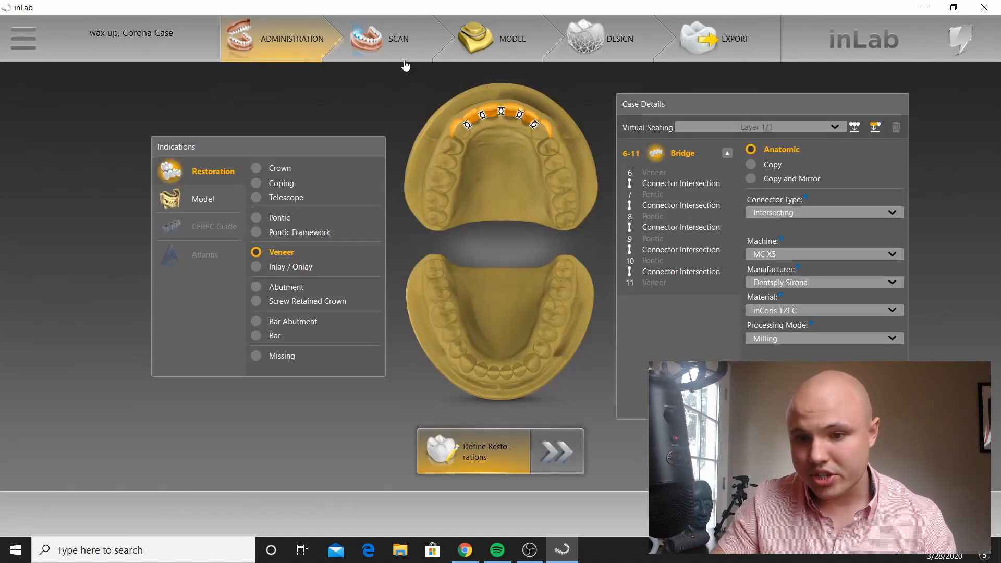
click(855, 128)
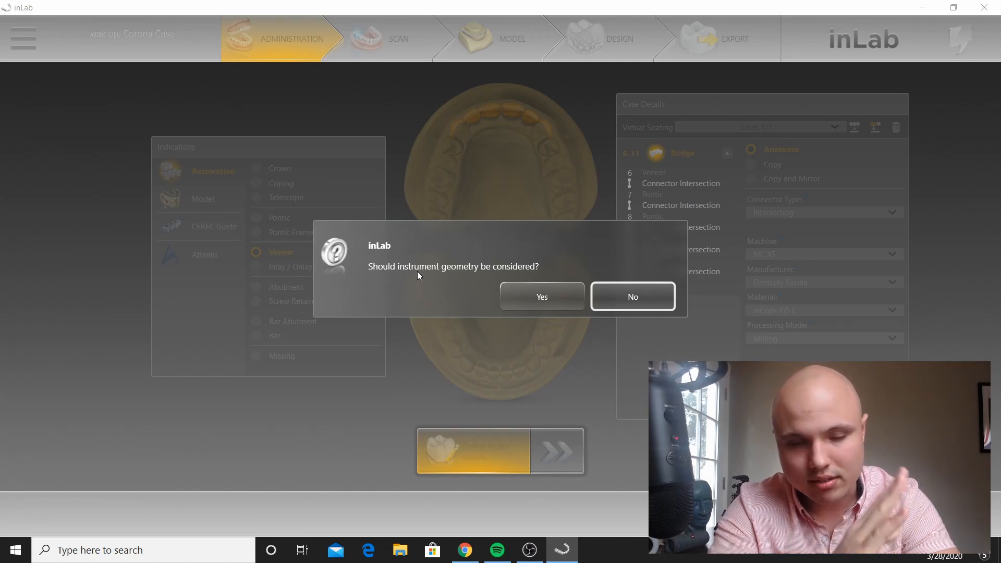
click(599, 305)
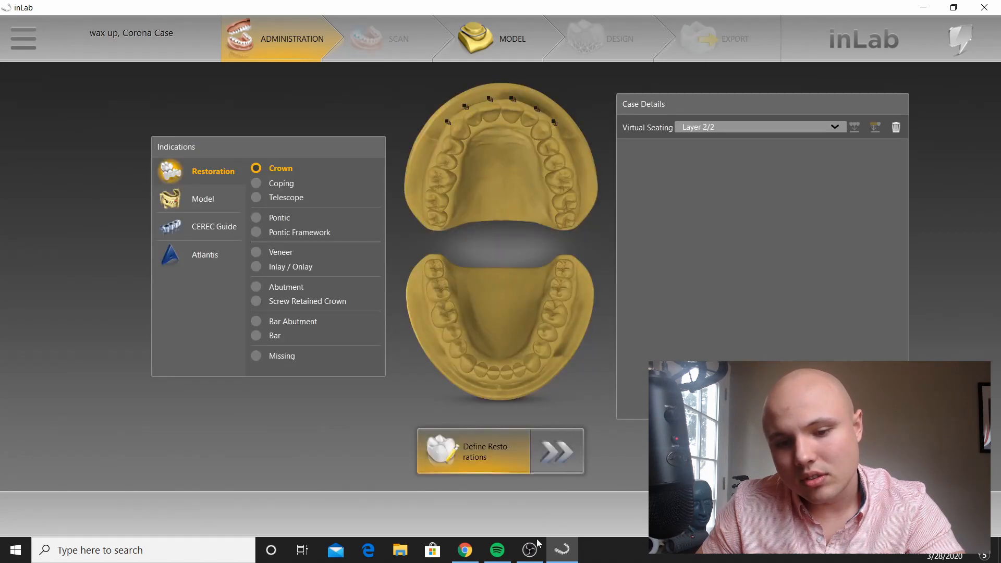
Step: Switch to the model phase and inspect the anterior teeth of the upper jaw model from the side
click(487, 32)
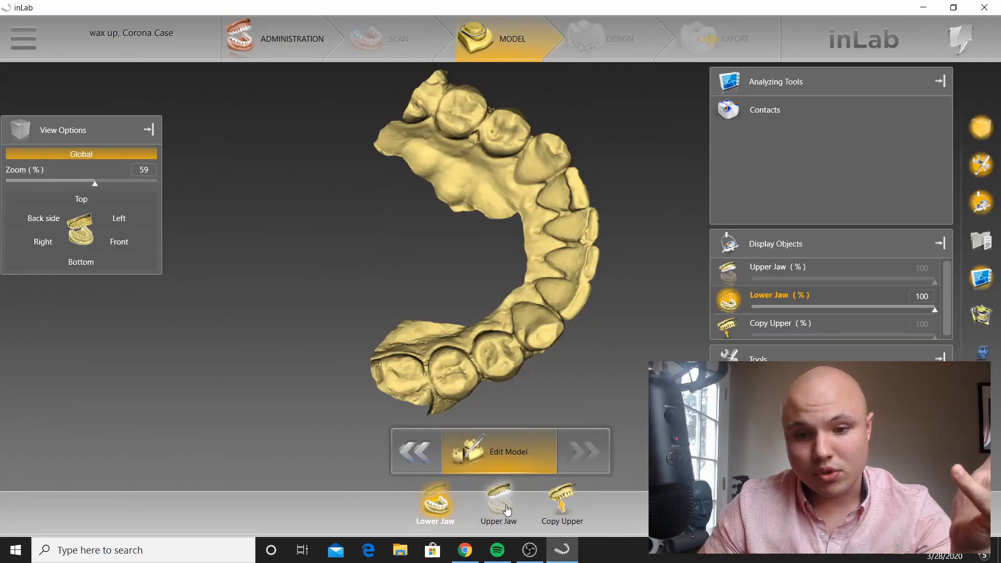
click(507, 509)
right_drag(574, 219, 492, 232)
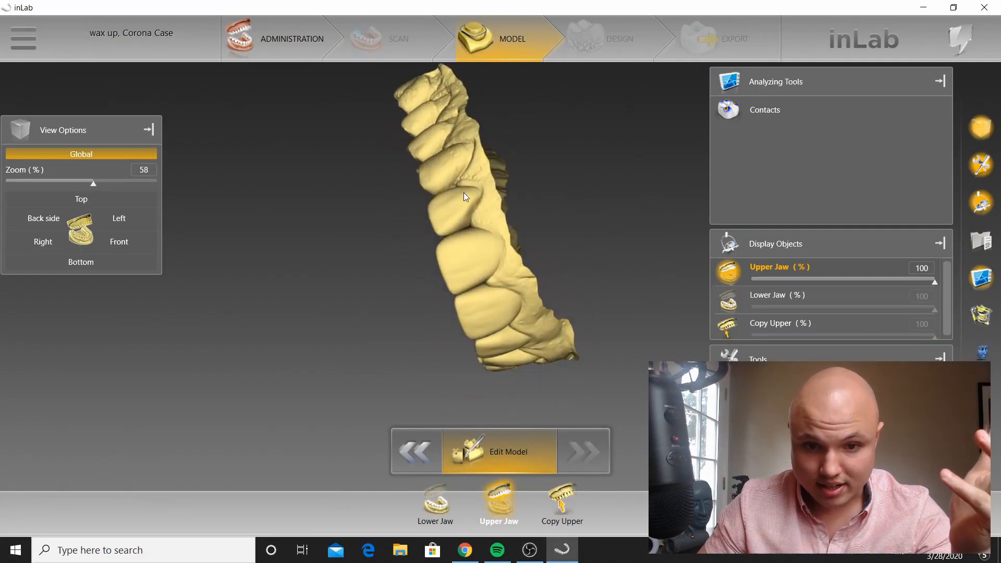
scroll(465, 196, up, 6)
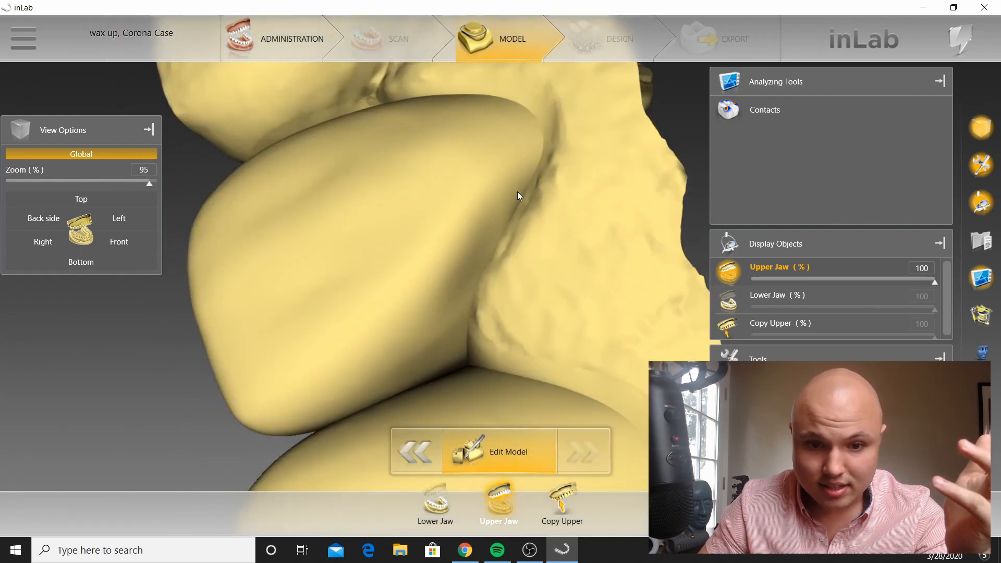
scroll(518, 192, down, 3)
right_drag(470, 261, 515, 287)
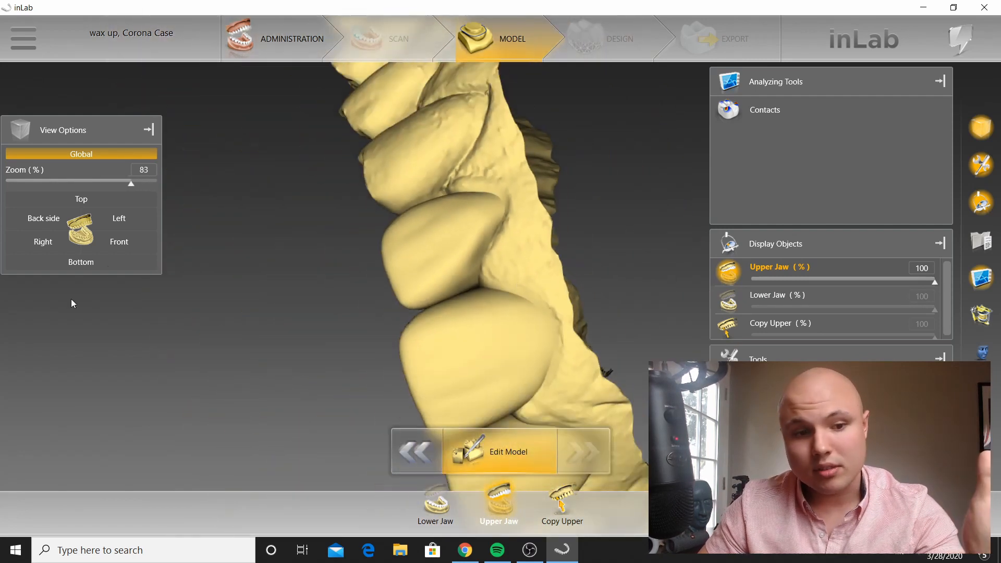
Step: Work over the facial surface of tooth 7 on the upper jaw model with the Form tool in the front view
click(120, 241)
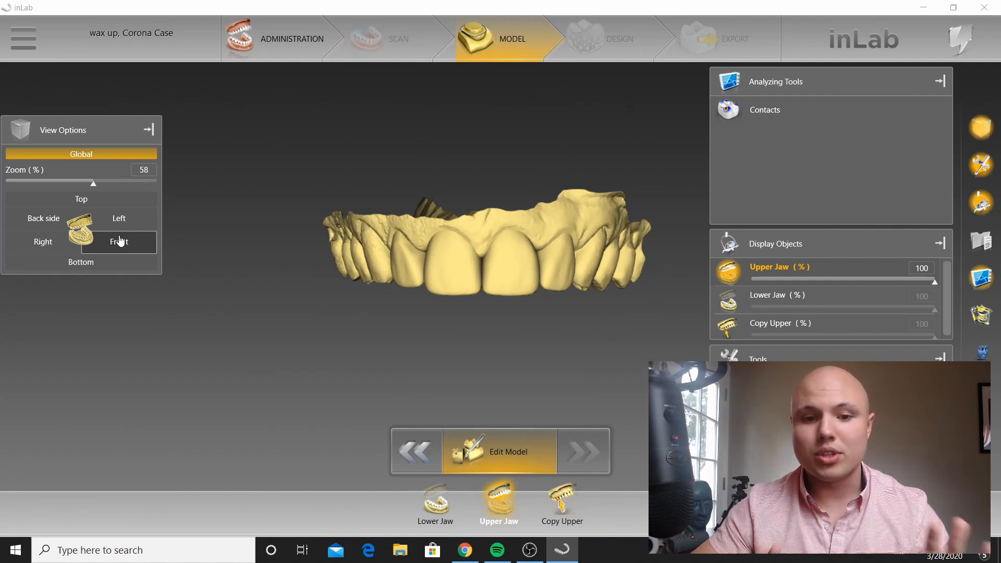
scroll(371, 365, up, 7)
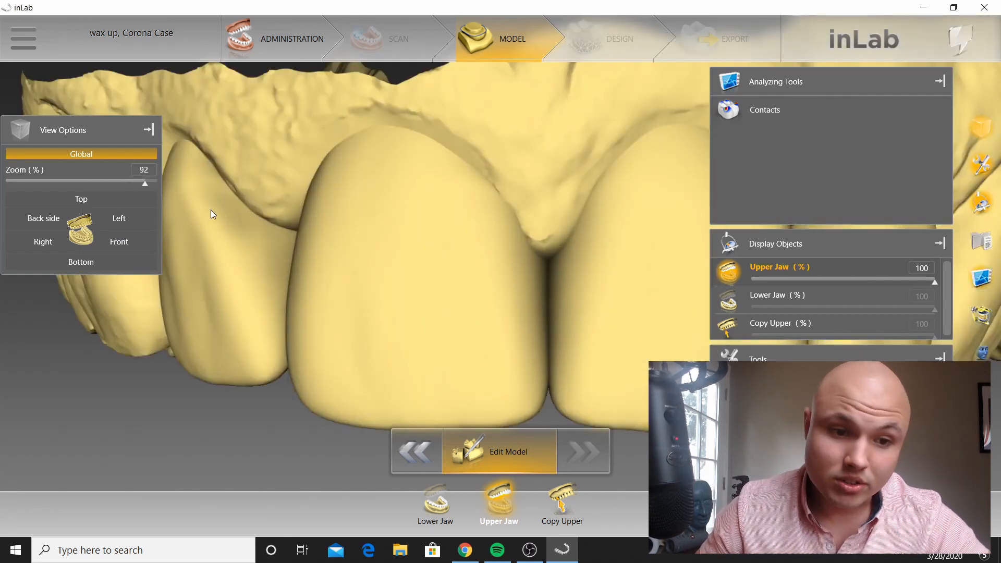
right_click(220, 214)
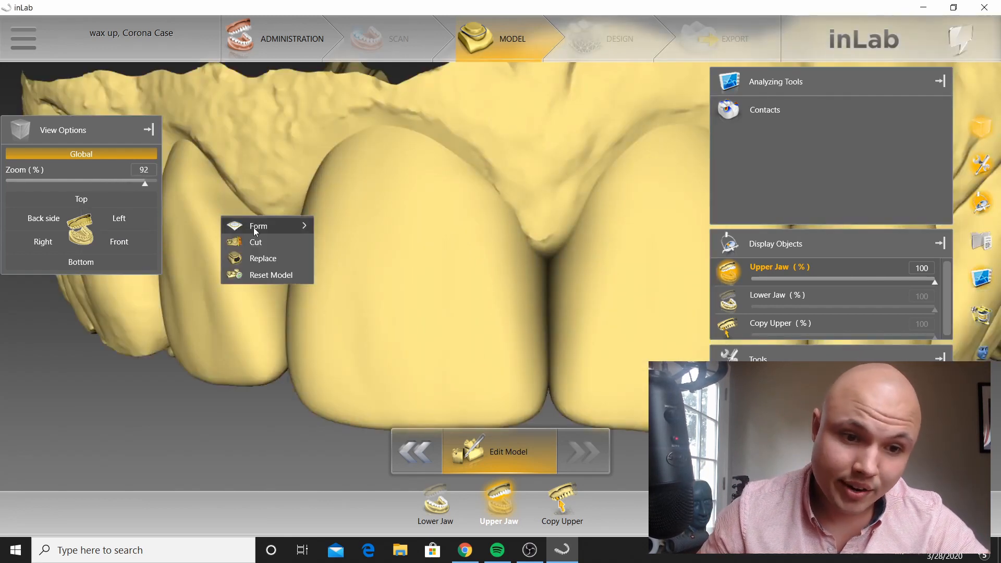
mouse_move(253, 228)
click(370, 241)
mouse_move(276, 249)
mouse_down()
mouse_move(234, 255)
mouse_move(190, 180)
mouse_up()
scroll(262, 388, down, 1)
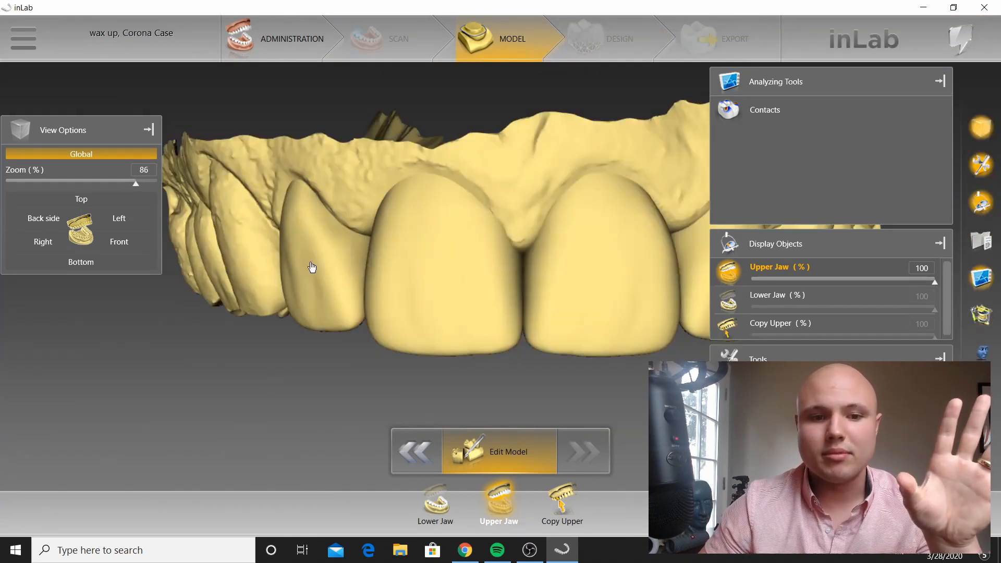
scroll(281, 393, down, 1)
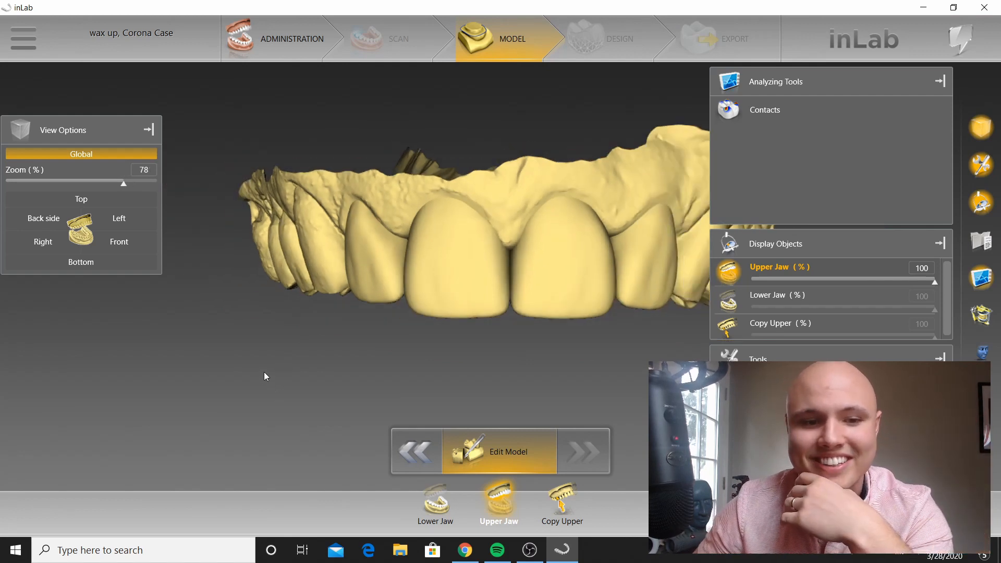
scroll(375, 391, down, 1)
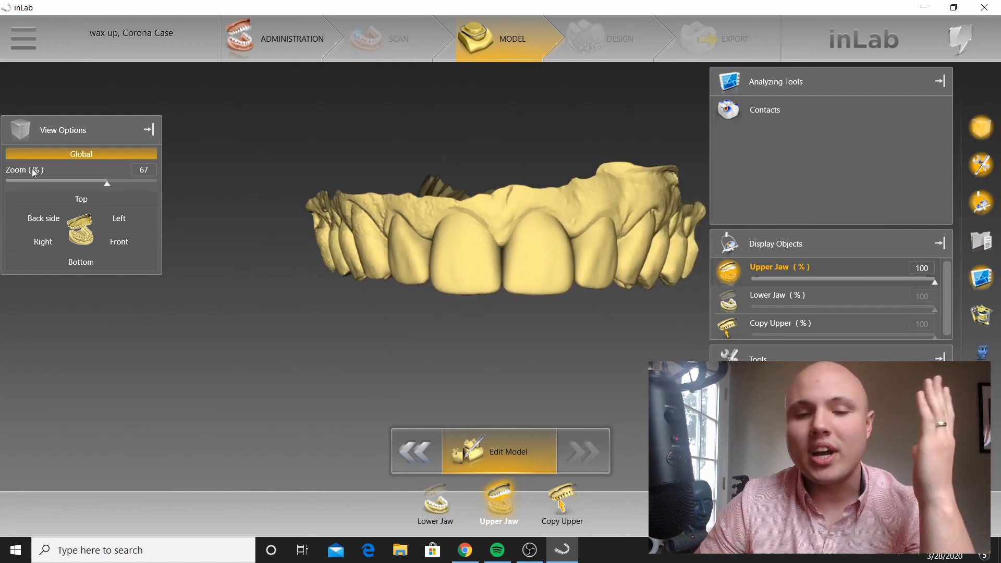
Step: Export the case models to the Desktop as highest-resolution STL files named "test corona"
click(24, 42)
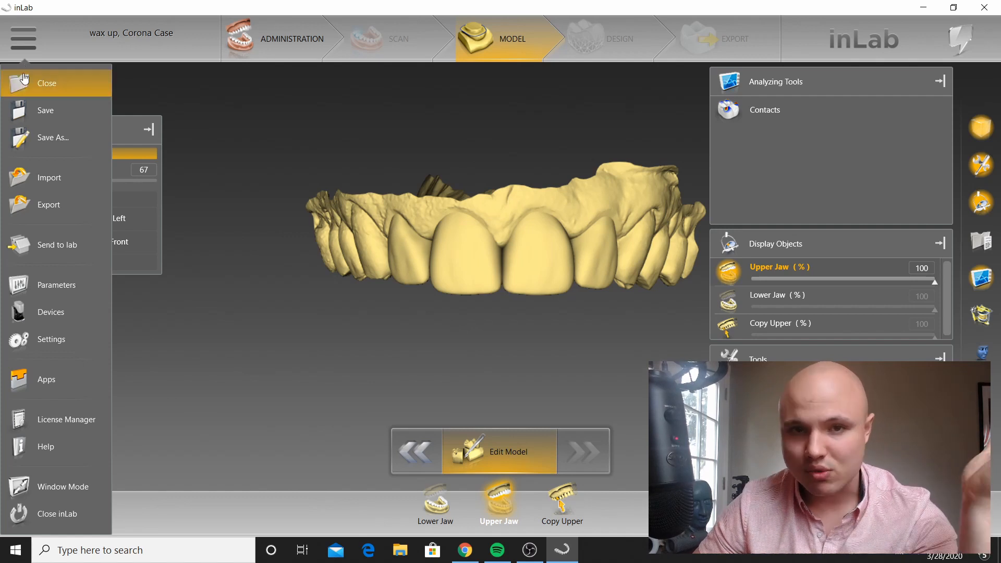
click(49, 204)
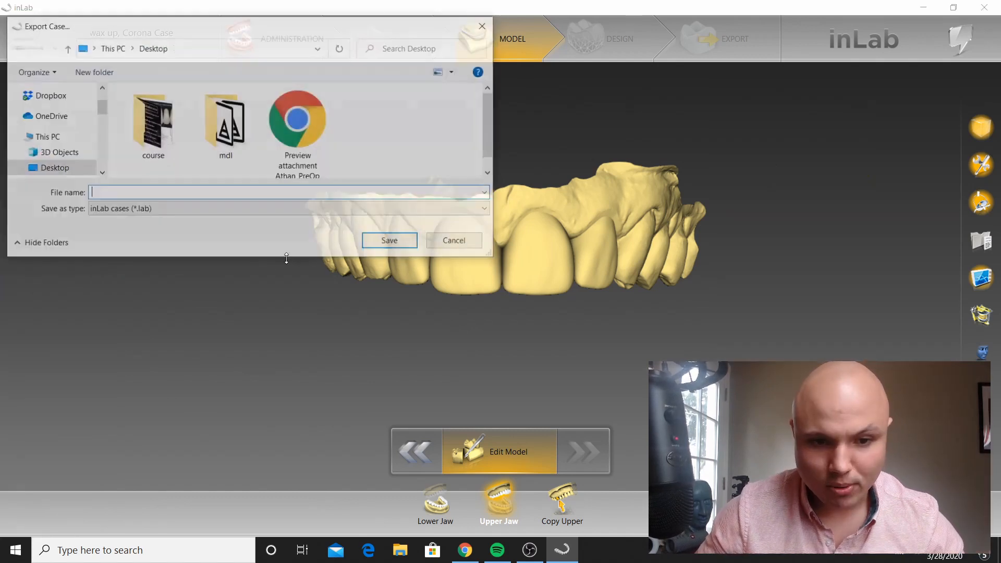
click(248, 207)
click(228, 250)
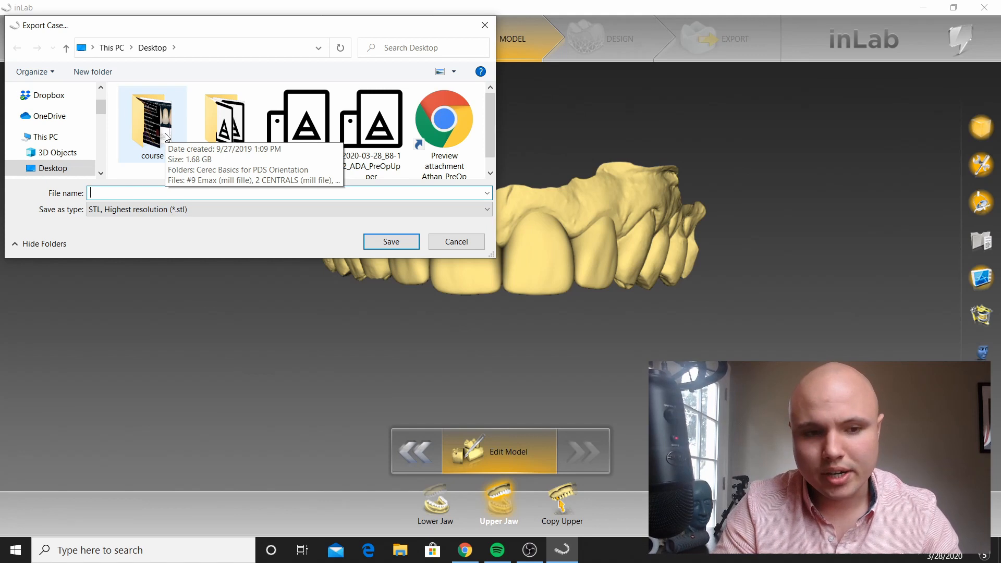
text(test corona)
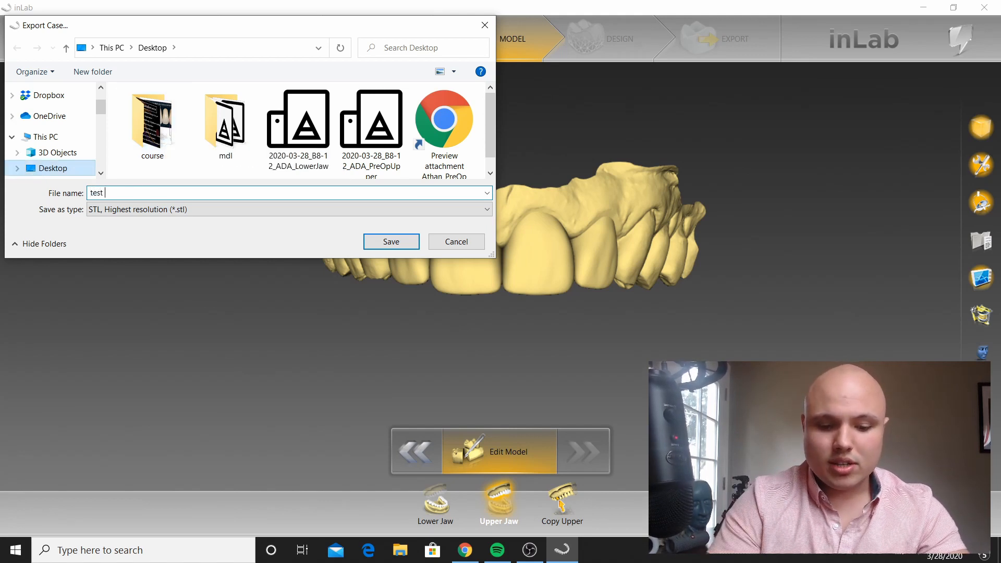
click(390, 242)
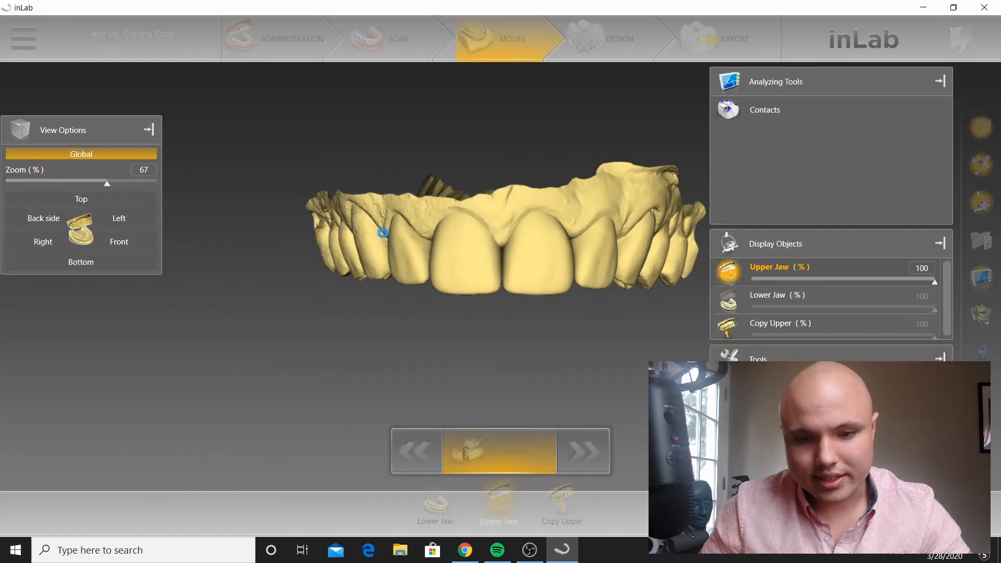
Step: Switch to Meshmixer and import the test corona_UpperJaw mesh from the Desktop
click(175, 553)
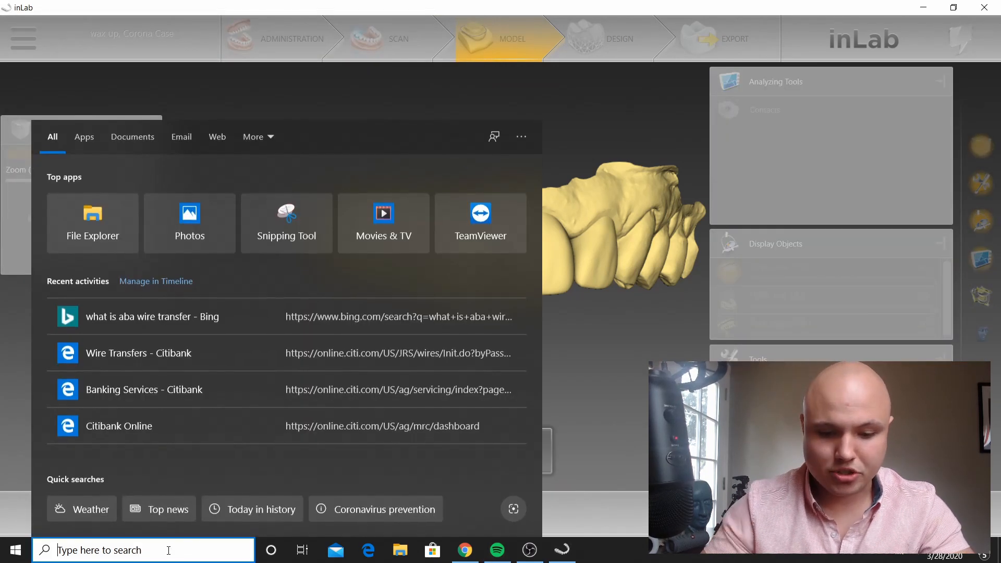
text(meshmi)
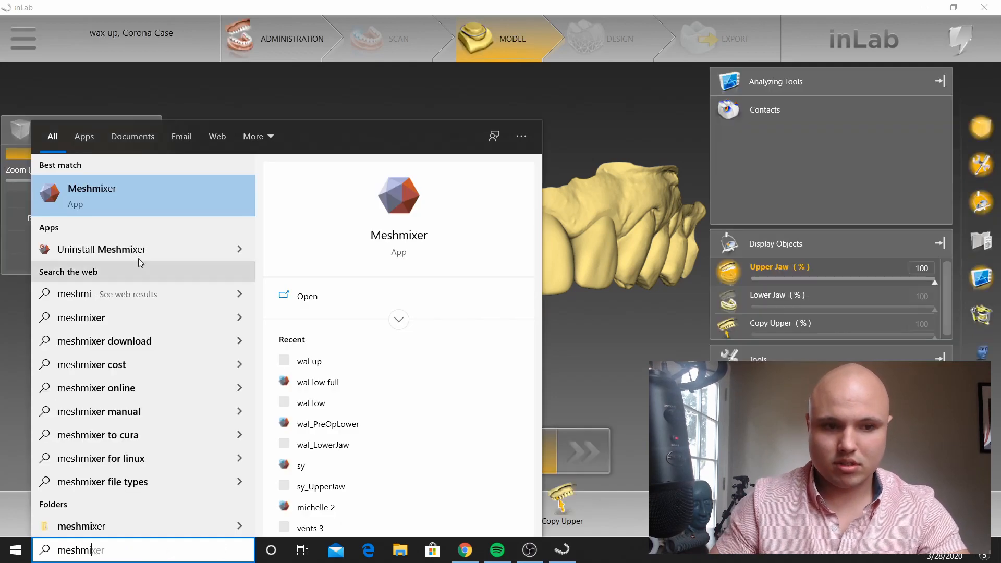
click(176, 193)
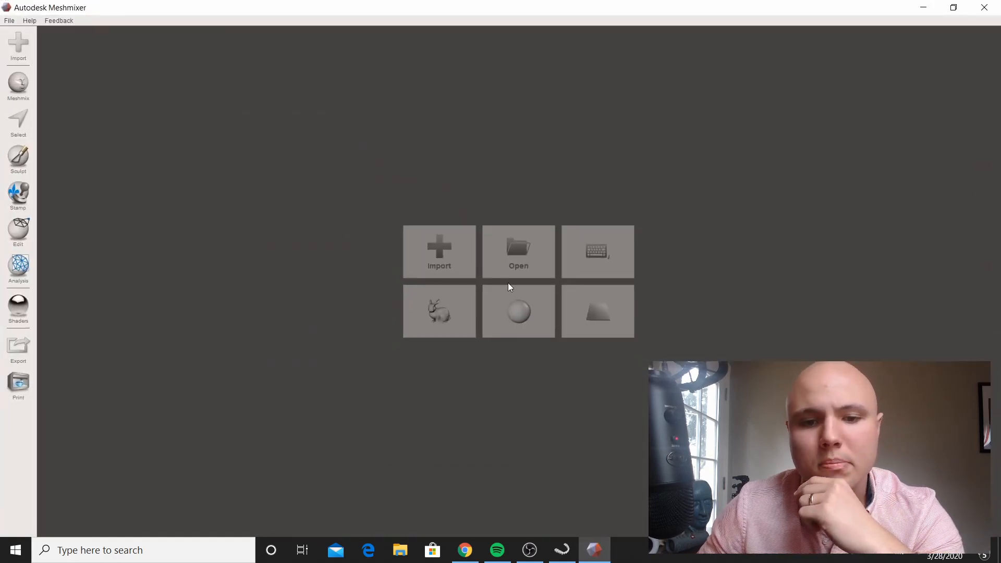
click(440, 258)
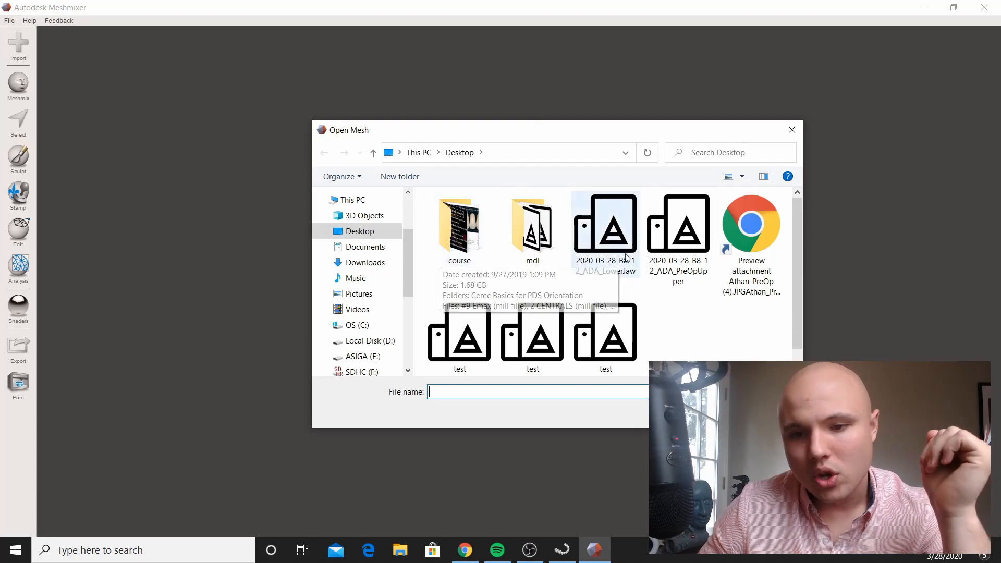
scroll(558, 360, down, 1)
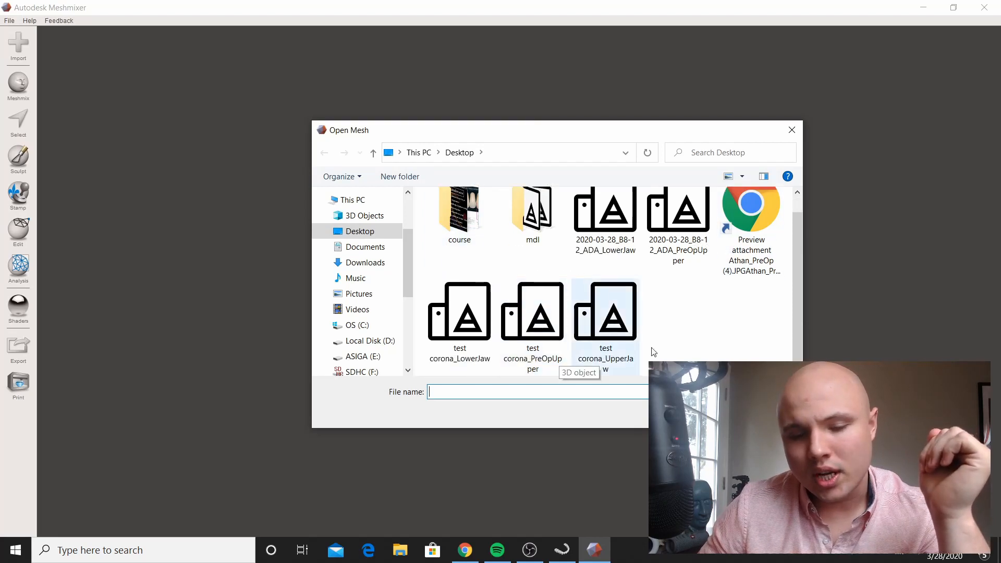
click(607, 347)
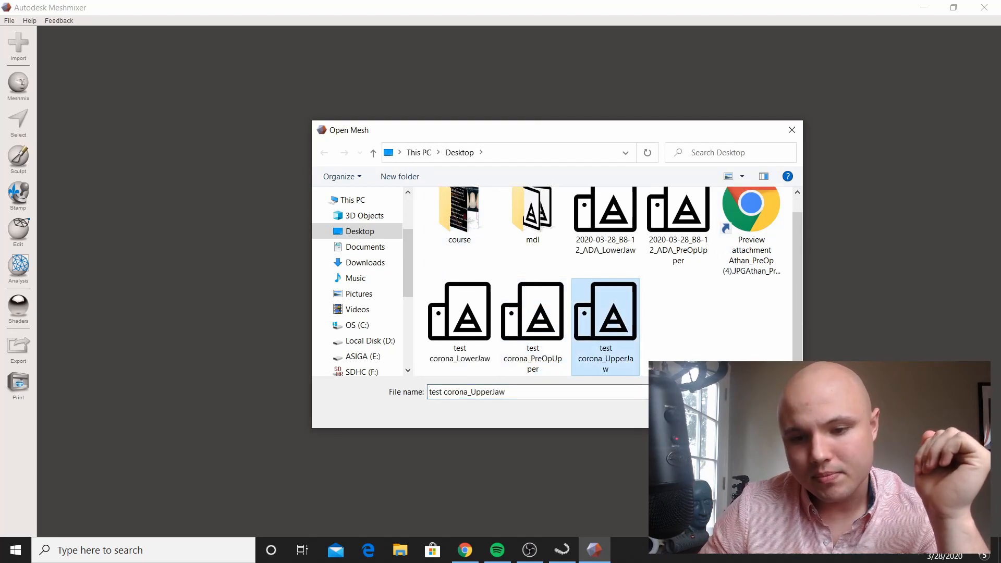
key(Return)
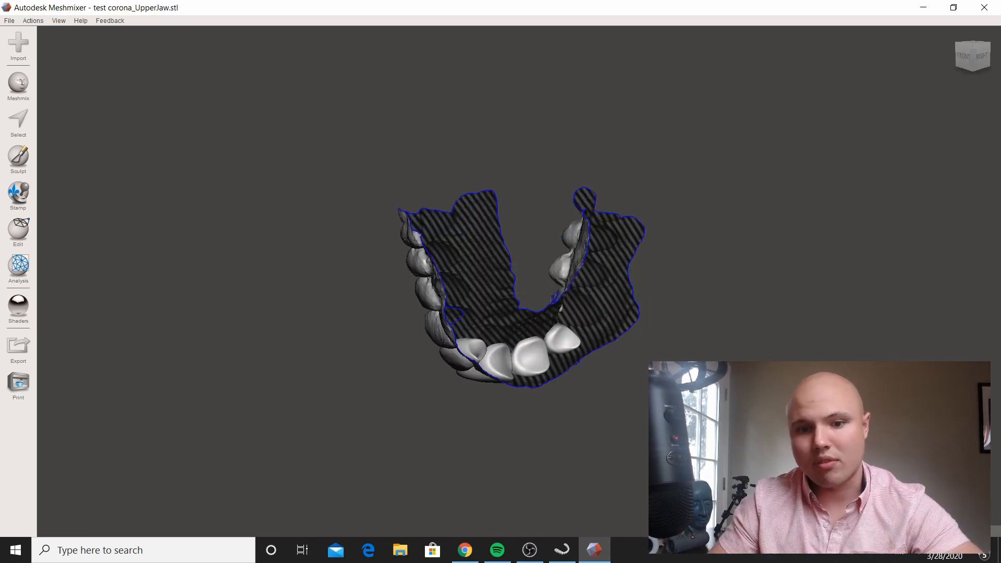
Step: Turn the upper jaw mesh to a close front view and separate it into its individual shells
right_drag(591, 328, 591, 214)
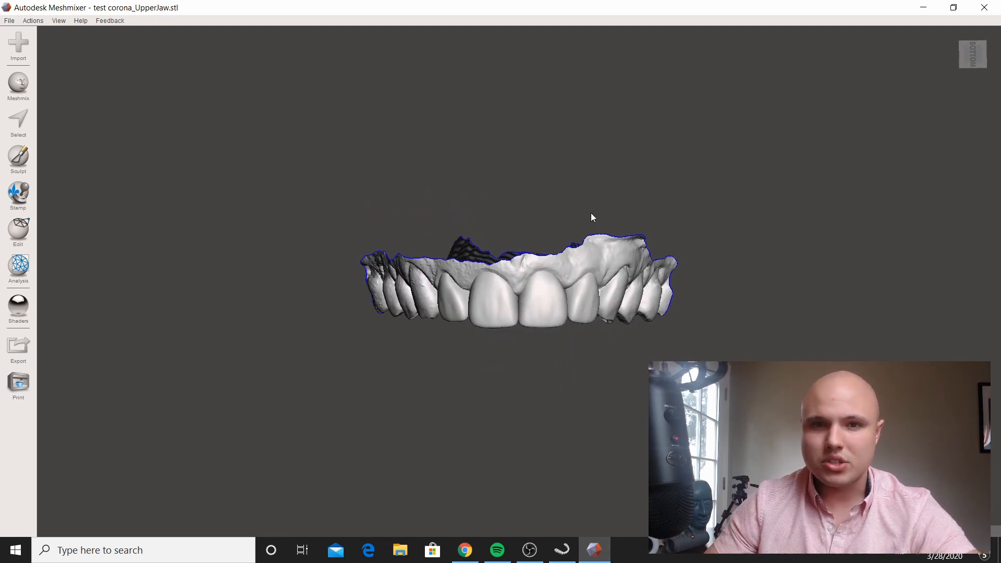
scroll(508, 146, up, 2)
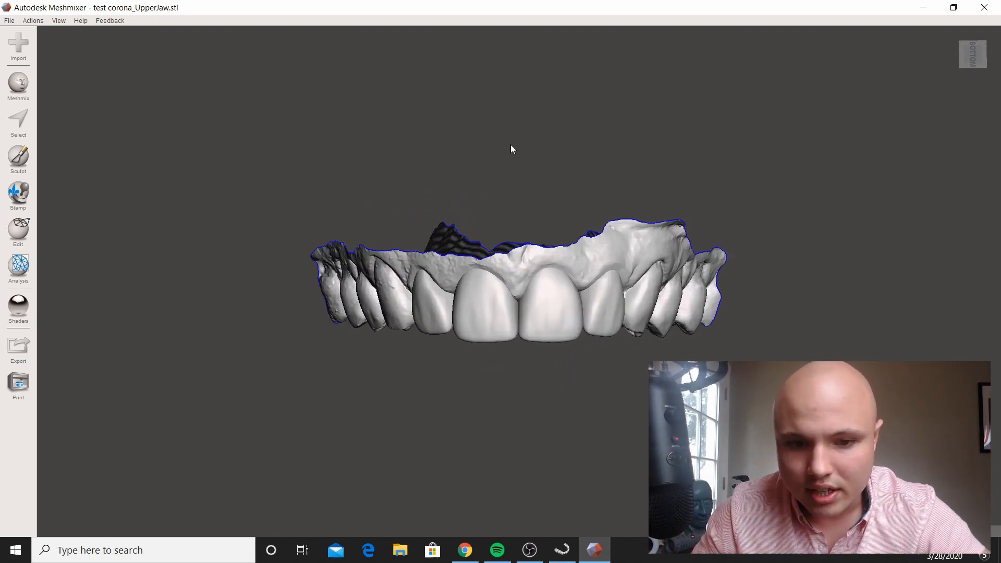
scroll(523, 161, up, 2)
right_drag(523, 161, 550, 148)
scroll(571, 208, up, 3)
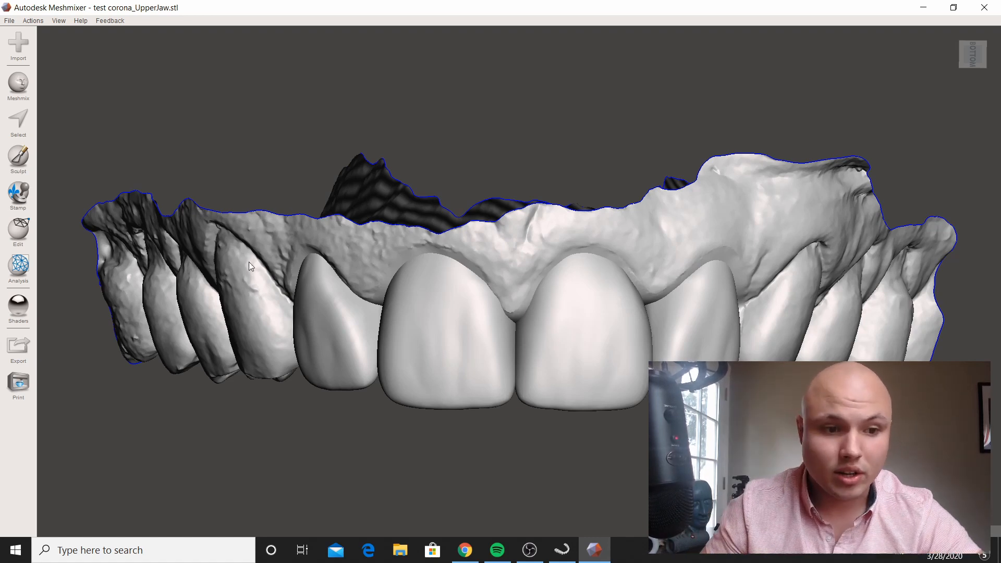
click(21, 230)
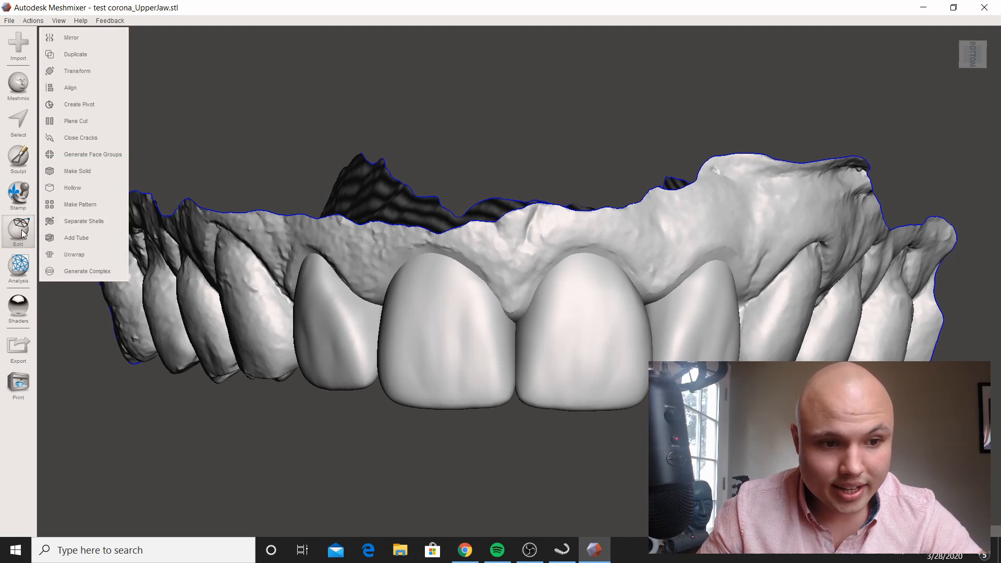
click(86, 217)
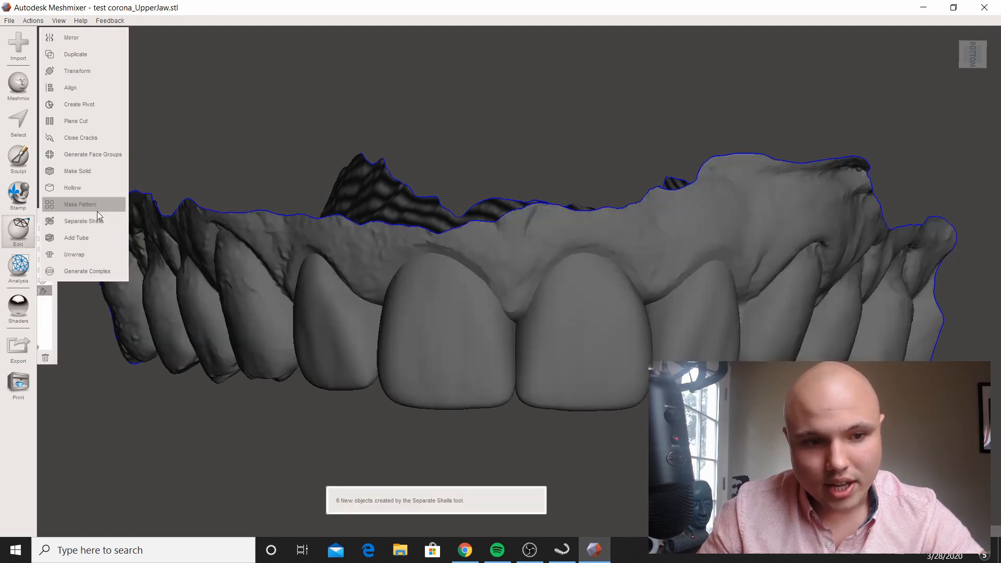
Step: Enlarge the Object Browser and go through shells 1 to 7 to identify which part of the jaw each represents
drag(56, 360, 248, 416)
drag(196, 215, 377, 334)
scroll(519, 281, down, 2)
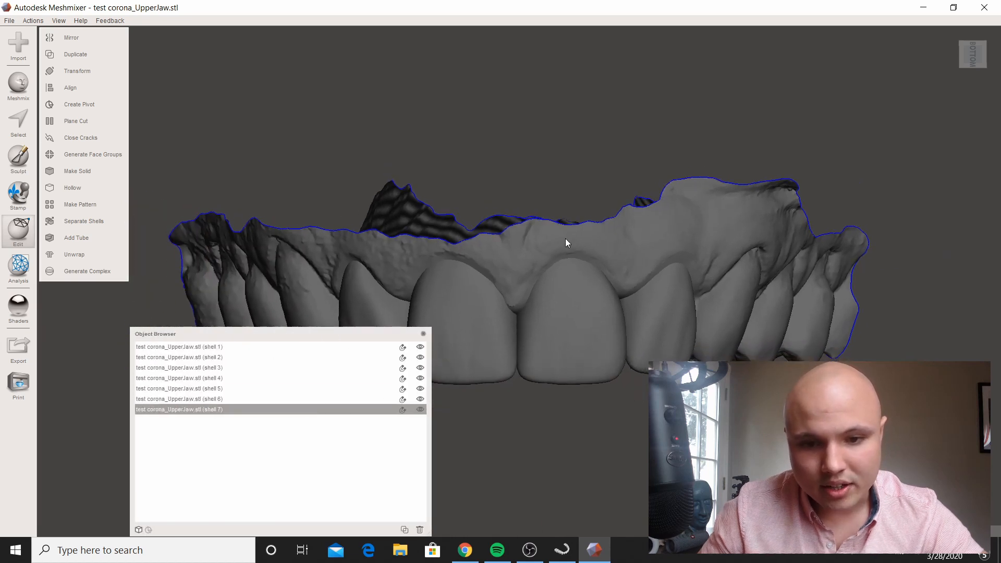
click(246, 347)
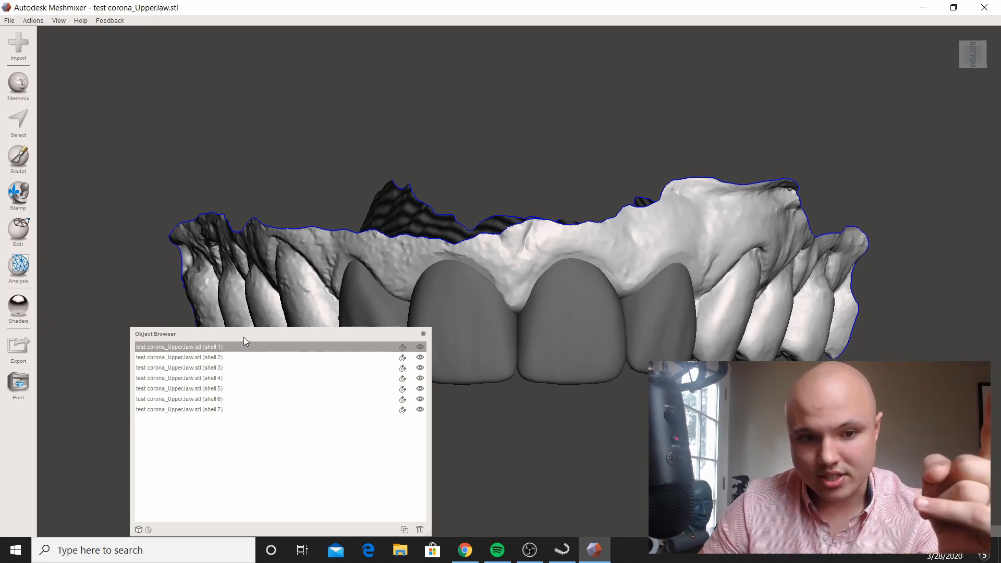
click(246, 358)
click(246, 368)
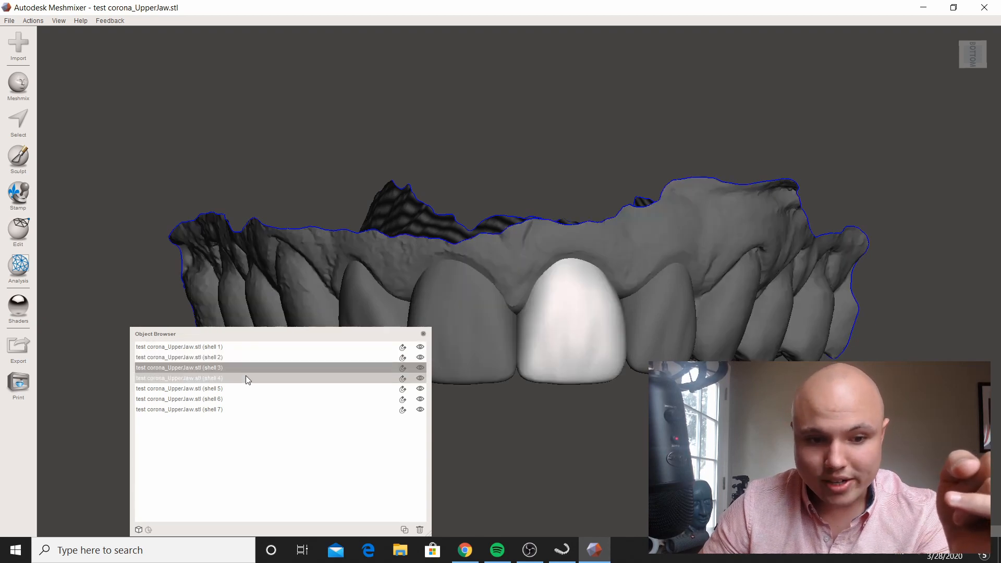
click(245, 378)
click(244, 389)
click(243, 399)
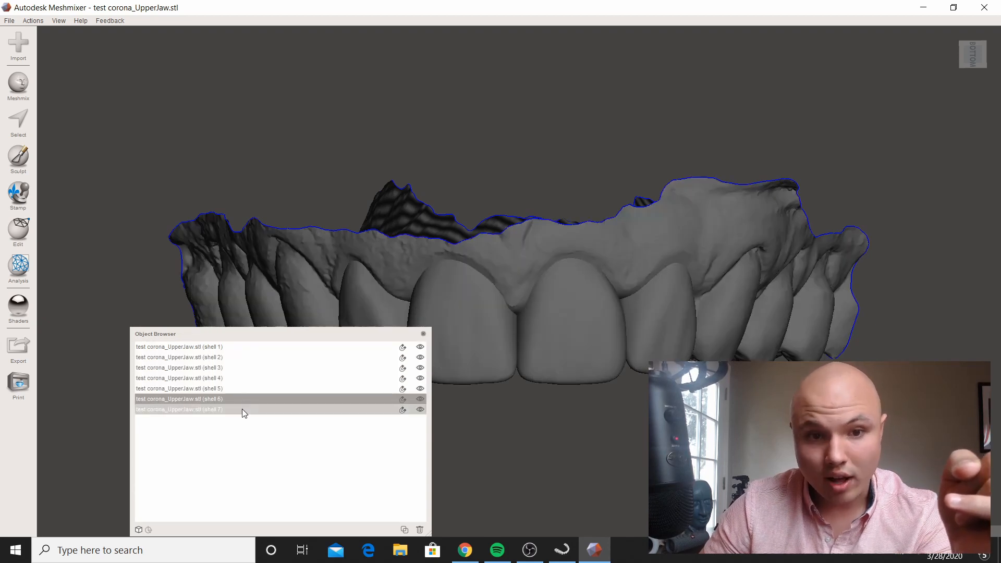
click(242, 409)
Step: Locate shells 6 and 7 in the occlusal view and delete both of these stray fragments
click(245, 399)
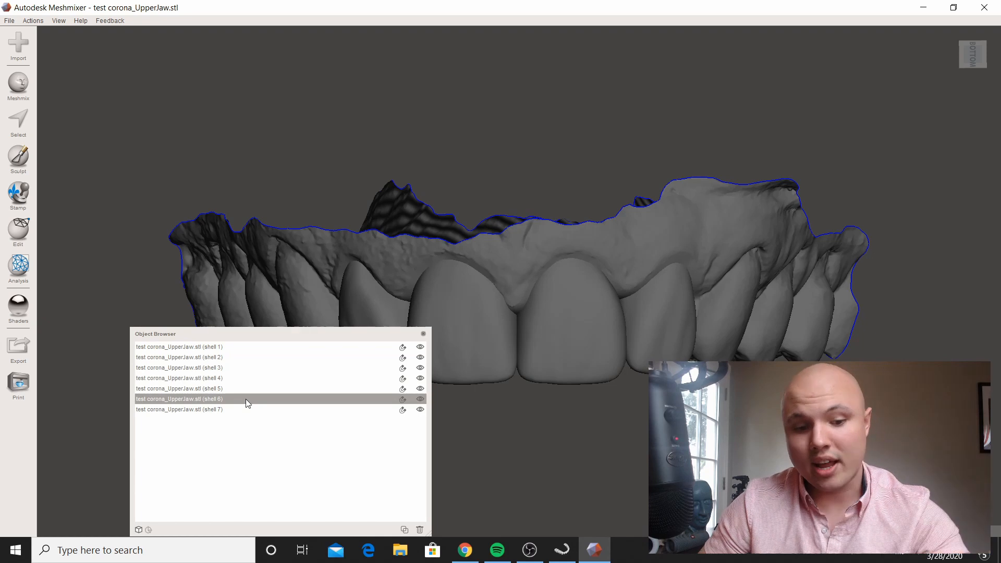
shift+click(249, 410)
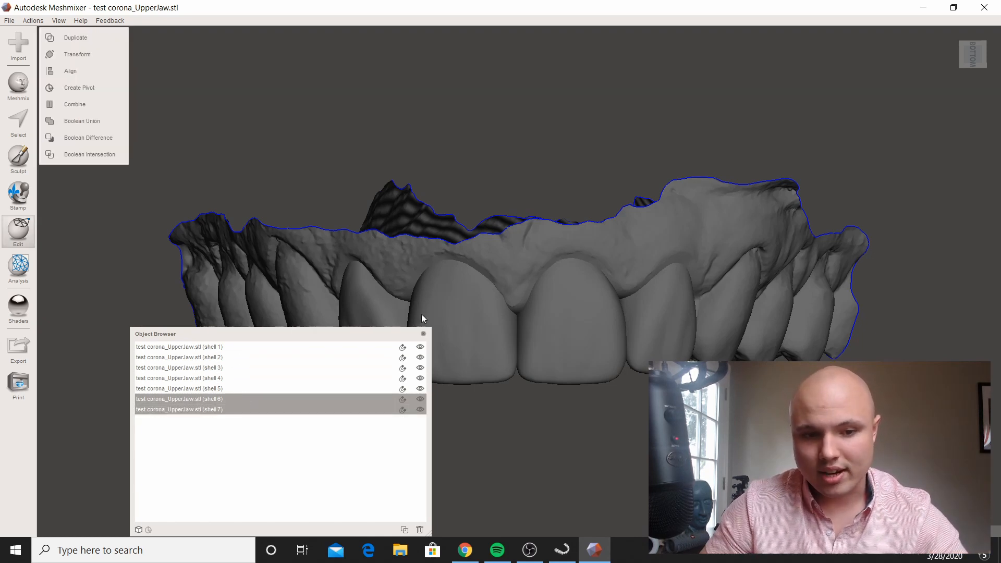
mouse_move(421, 314)
right_down()
mouse_move(860, 173)
mouse_move(423, 333)
right_up()
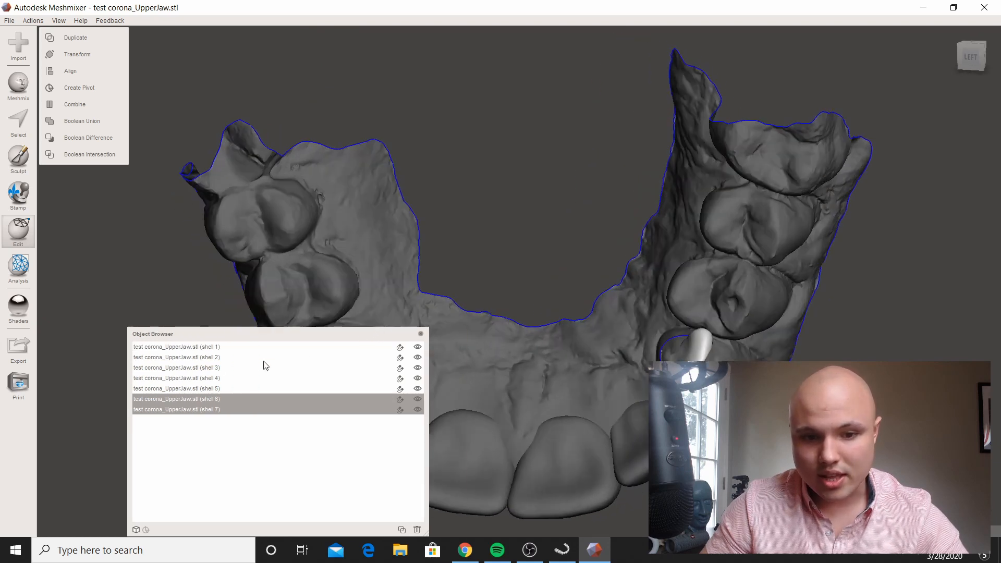
drag(366, 334, 677, 36)
right_drag(412, 323, 395, 353)
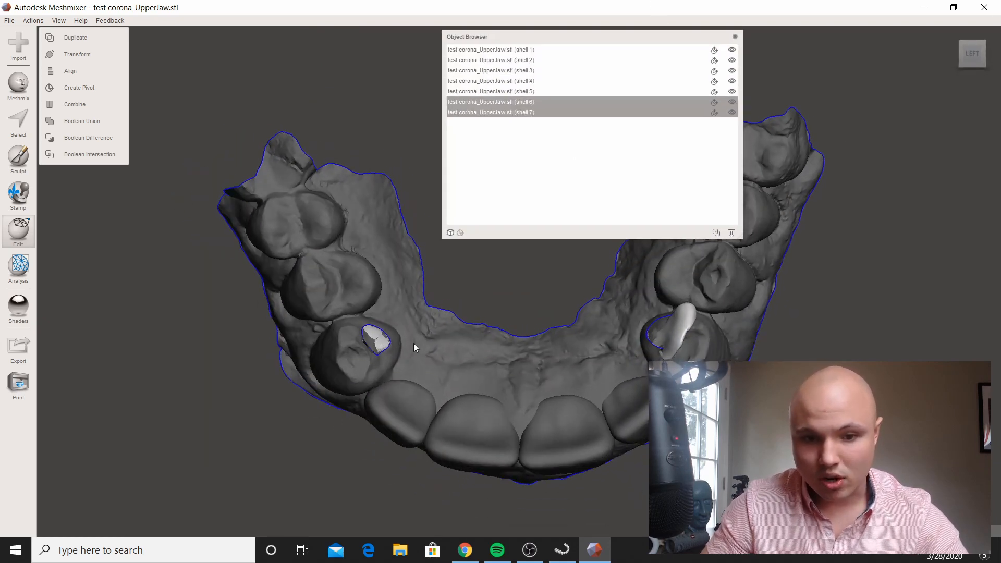
click(499, 114)
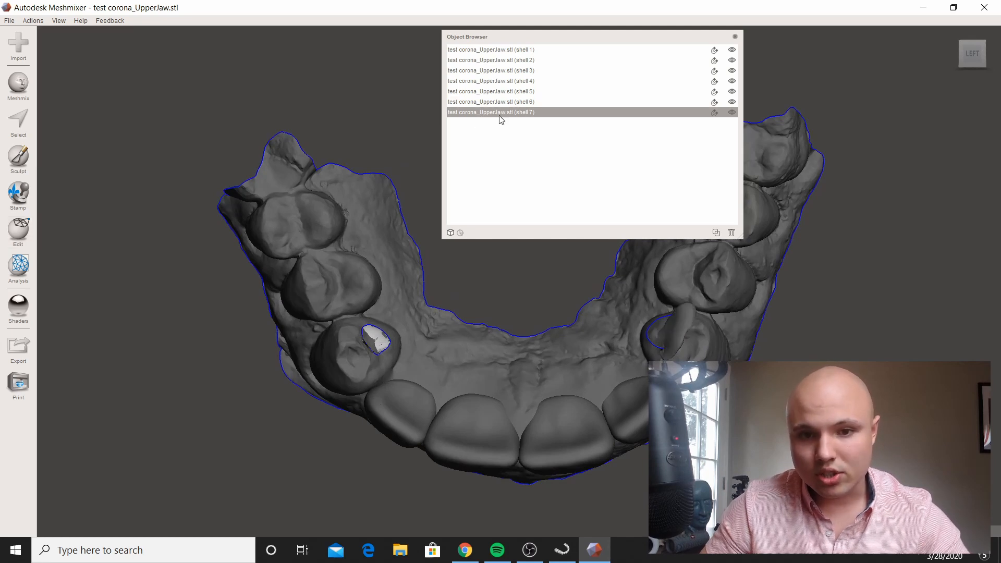
click(539, 102)
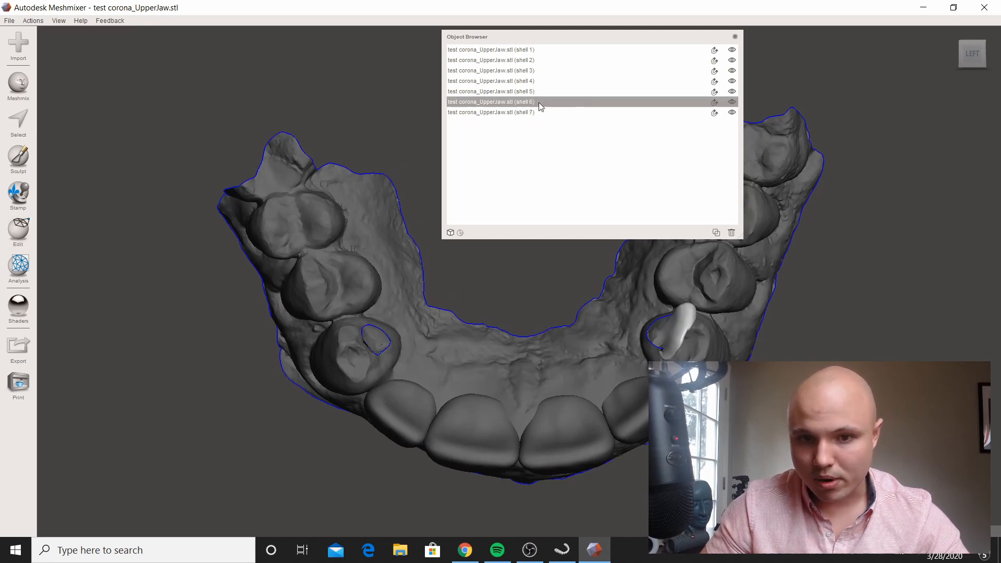
shift+click(533, 113)
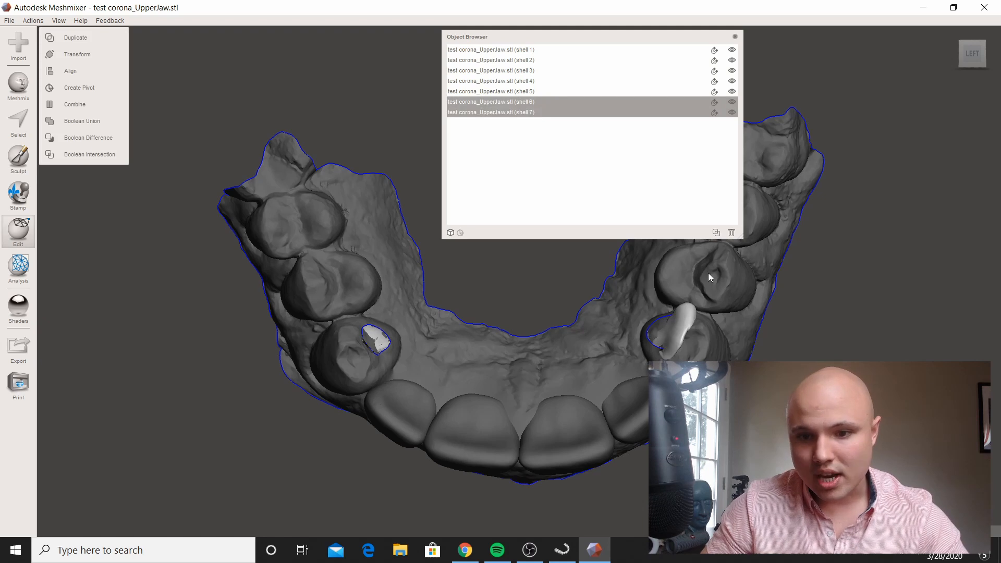
click(731, 233)
Step: Select shell 1, the jaw base, and move the Object Browser clear of the anterior teeth in the front view
right_drag(660, 308, 306, 121)
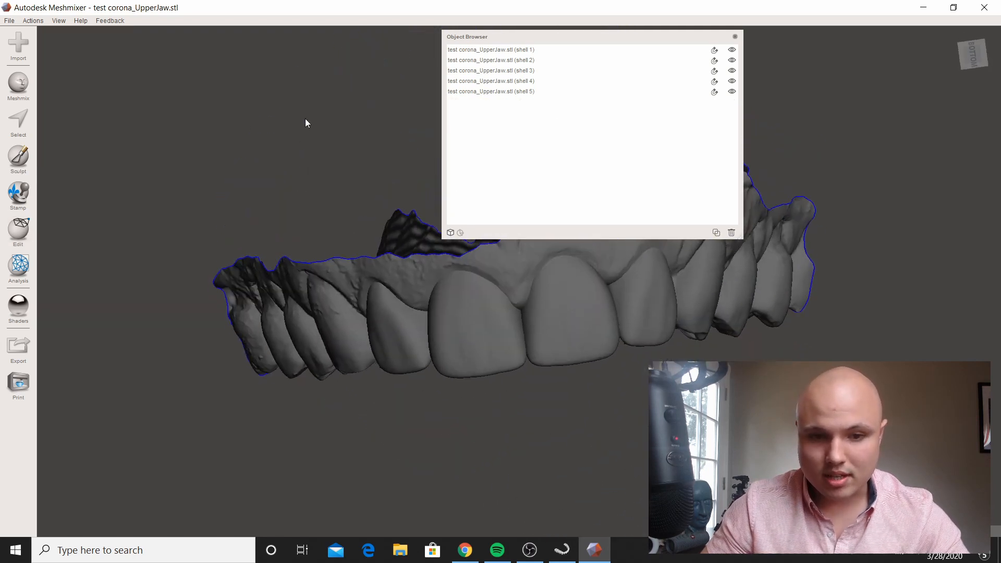
click(548, 50)
drag(572, 36, 817, 210)
drag(886, 255, 886, 364)
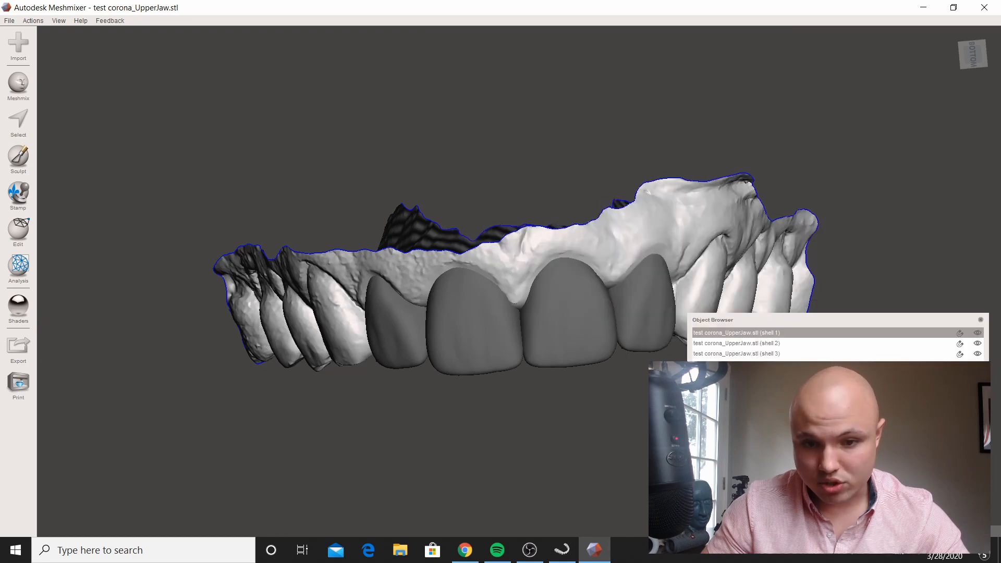
Step: Go through the remaining shells to match each to its tooth, and finish with shell 1, the jaw base, selected
right_drag(731, 180, 737, 150)
click(775, 342)
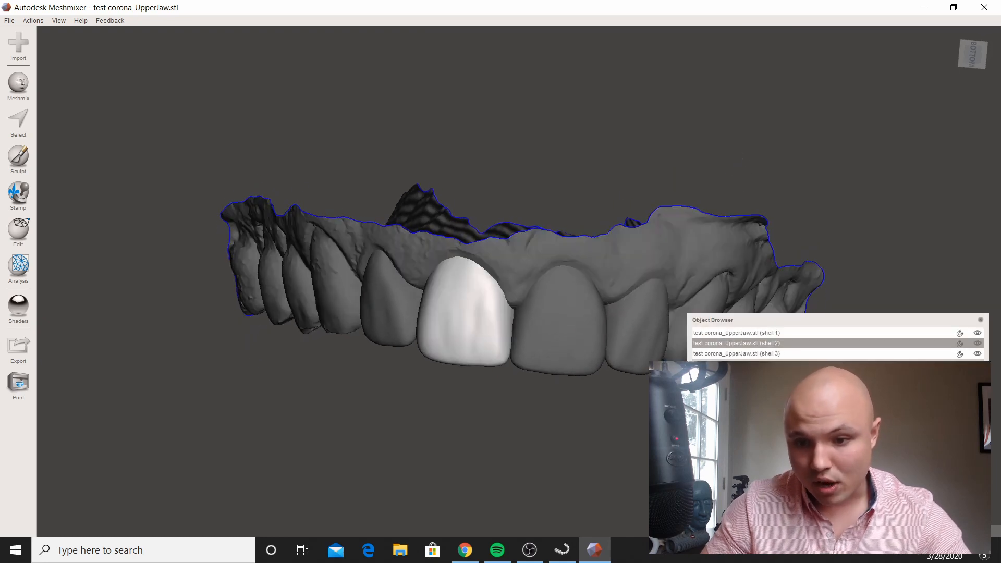
click(767, 353)
click(767, 364)
click(766, 374)
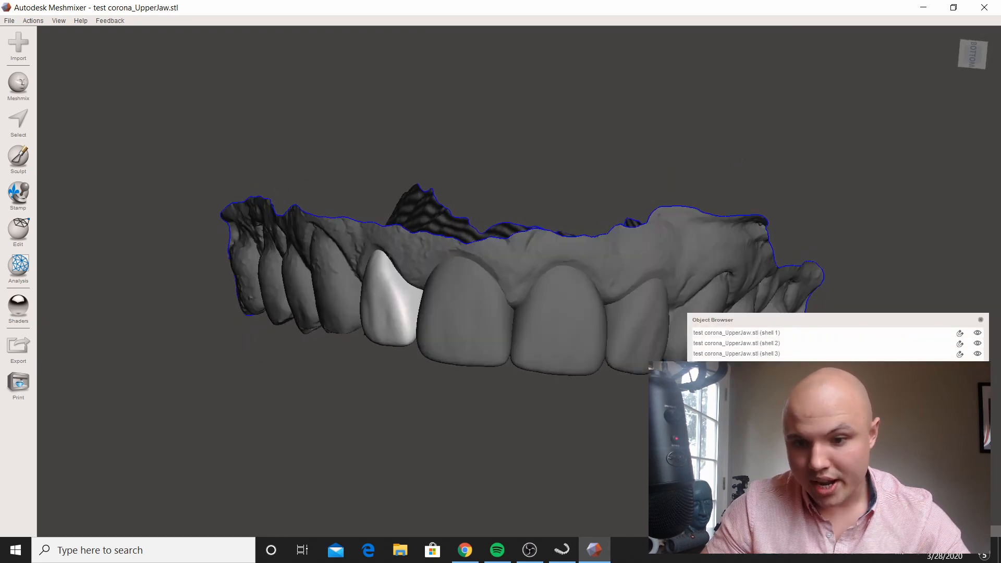
click(767, 364)
click(769, 344)
click(770, 334)
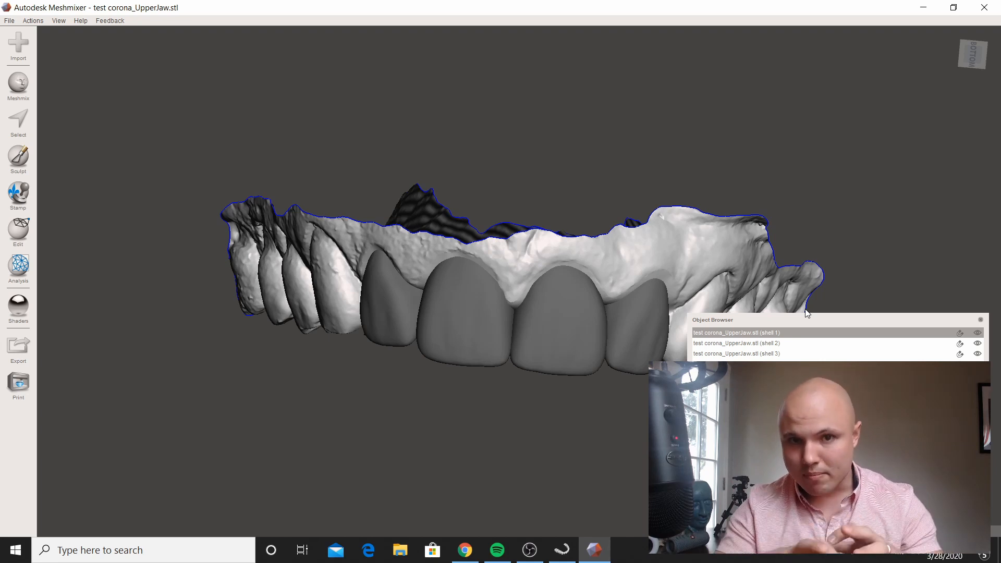
click(757, 354)
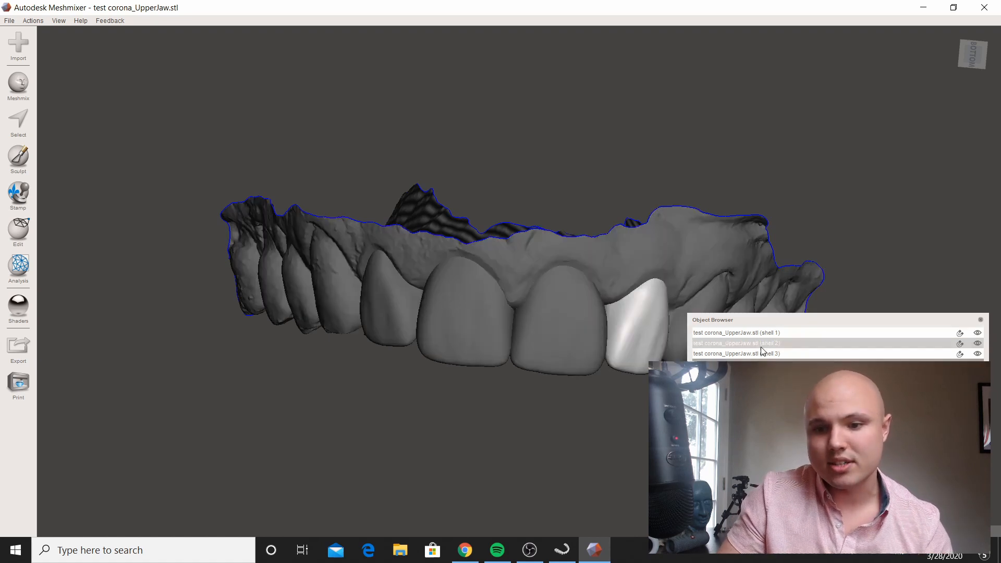
click(761, 337)
right_drag(630, 156, 618, 115)
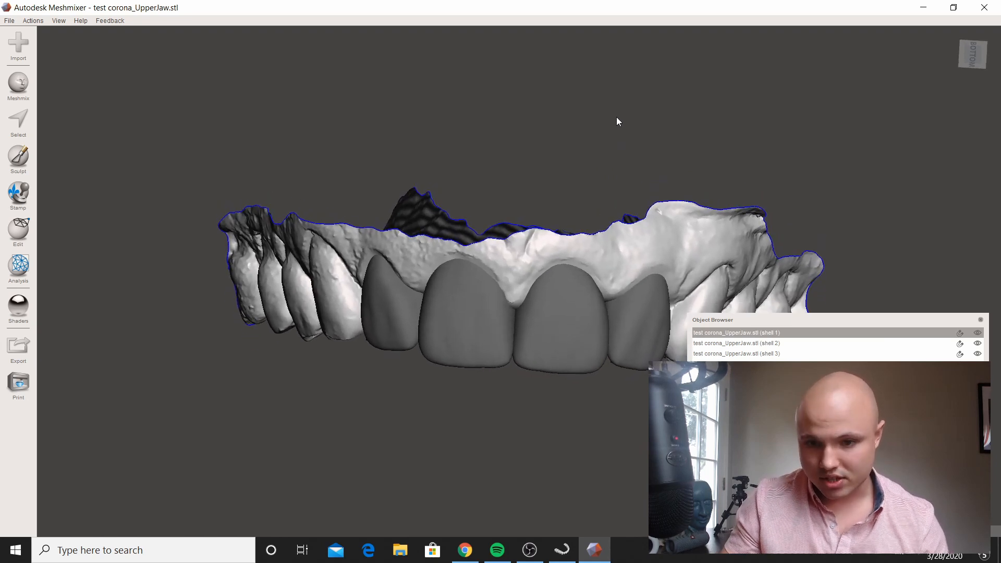
Step: Delete shell 1, the jaw base, keeping only the four anterior tooth shells
right_drag(674, 94, 764, 133)
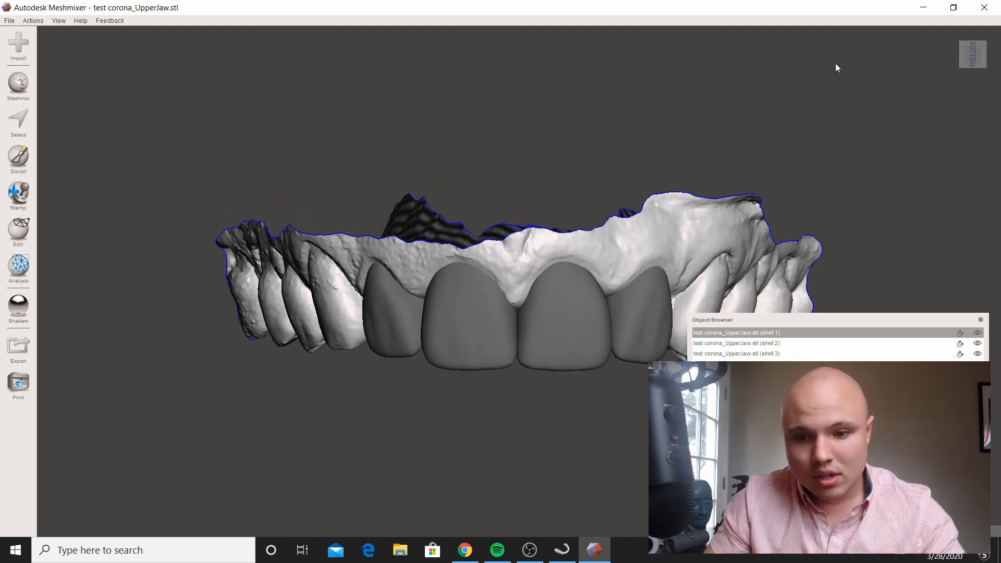
click(820, 340)
shift+click(813, 374)
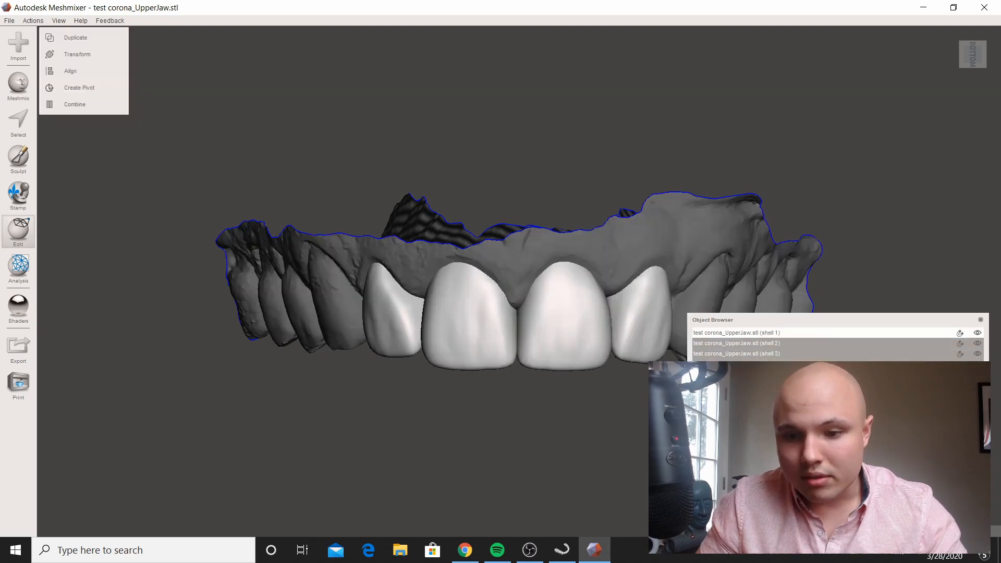
click(804, 332)
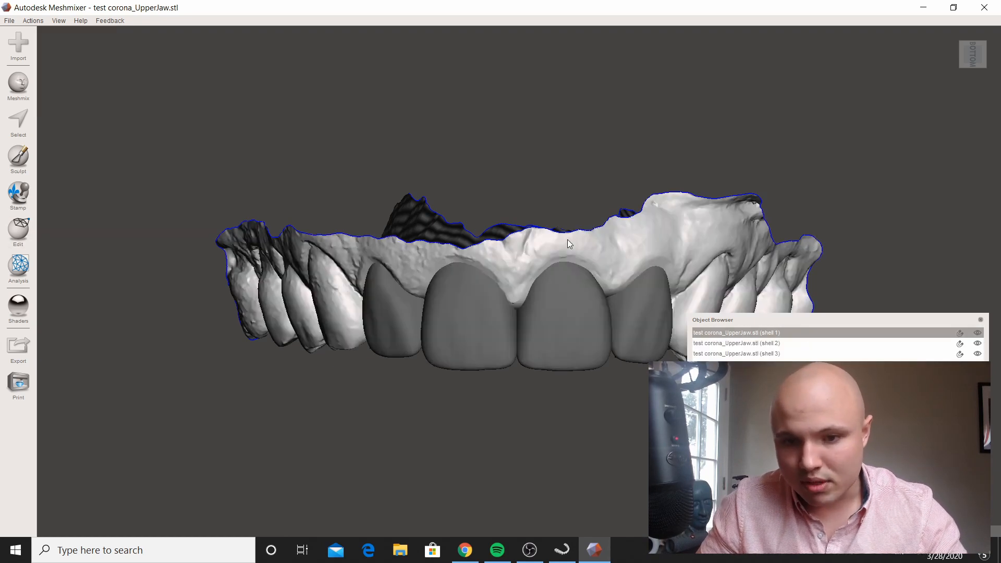
key(Delete)
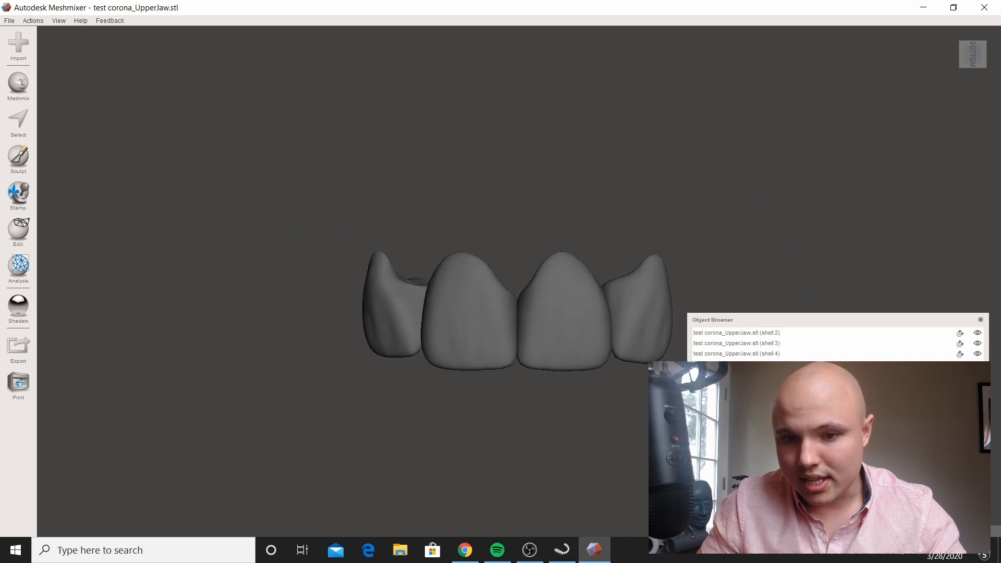
Step: Go through shells 2 to 5 to match each to its anterior tooth, and finish with all four tooth shells selected
click(762, 342)
click(762, 334)
click(767, 344)
click(765, 364)
click(765, 352)
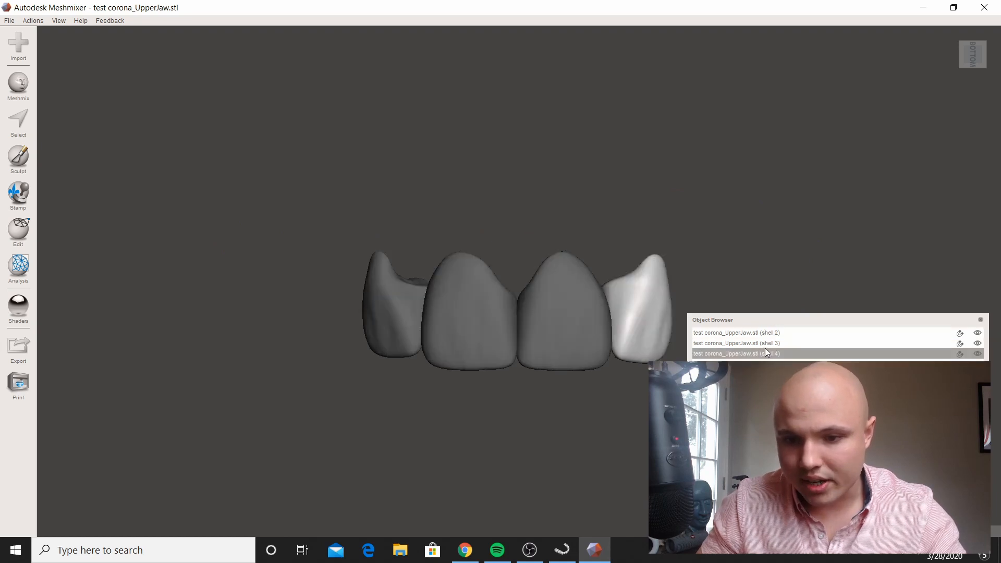
click(767, 342)
click(768, 333)
shift+click(765, 364)
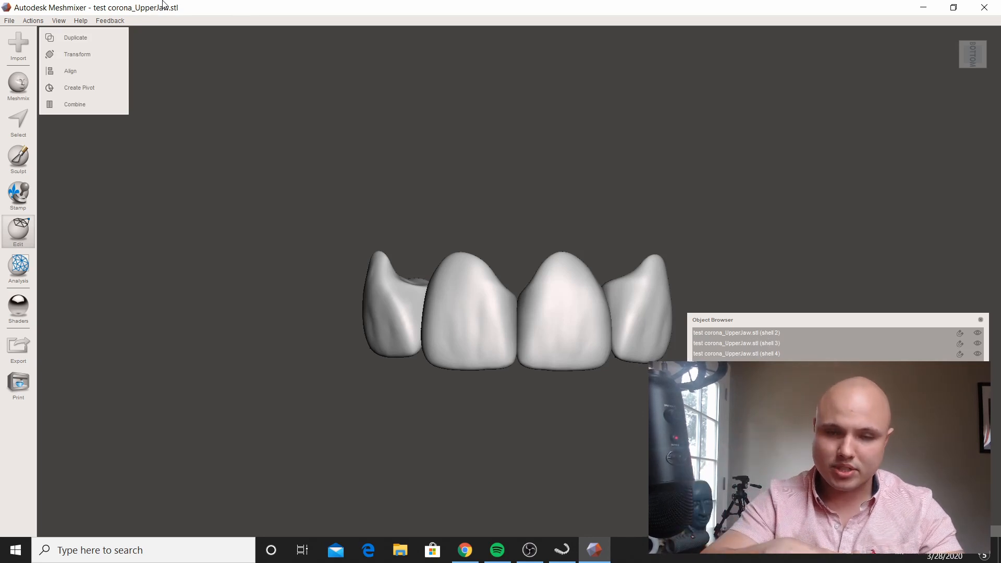
Step: Append the mesh test corona_PreOpUpper from the Desktop to the current scene
click(19, 52)
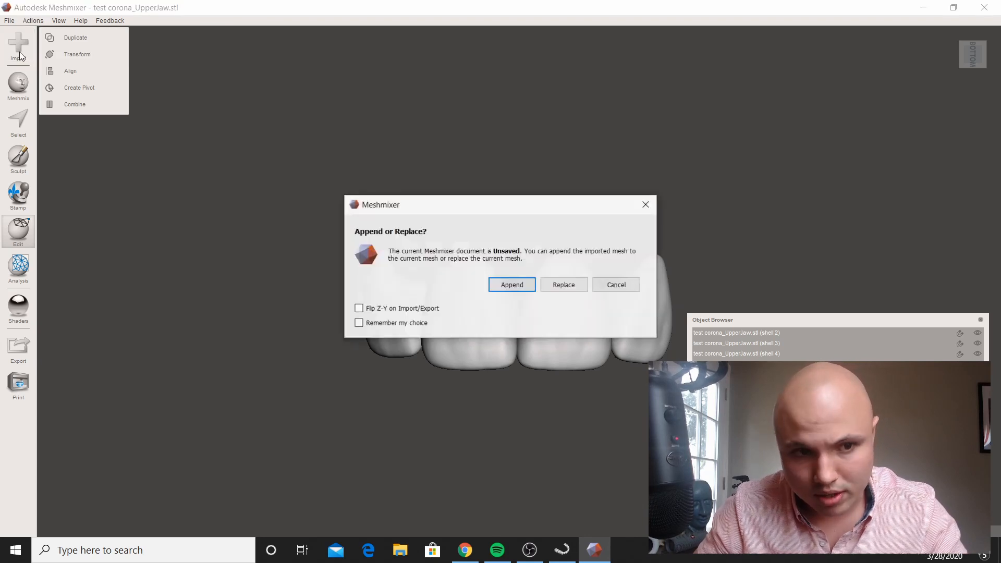
click(505, 287)
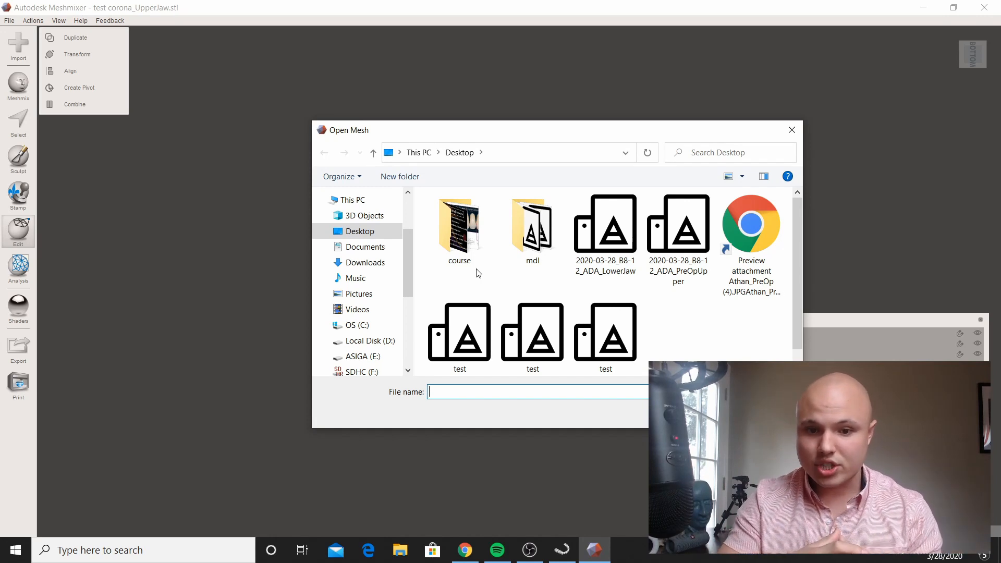
click(527, 313)
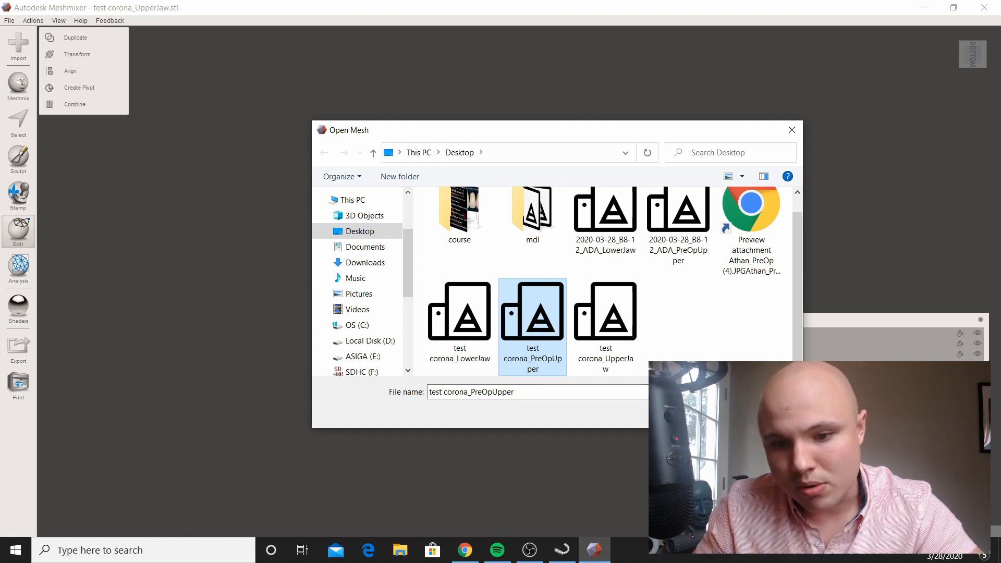
key(Return)
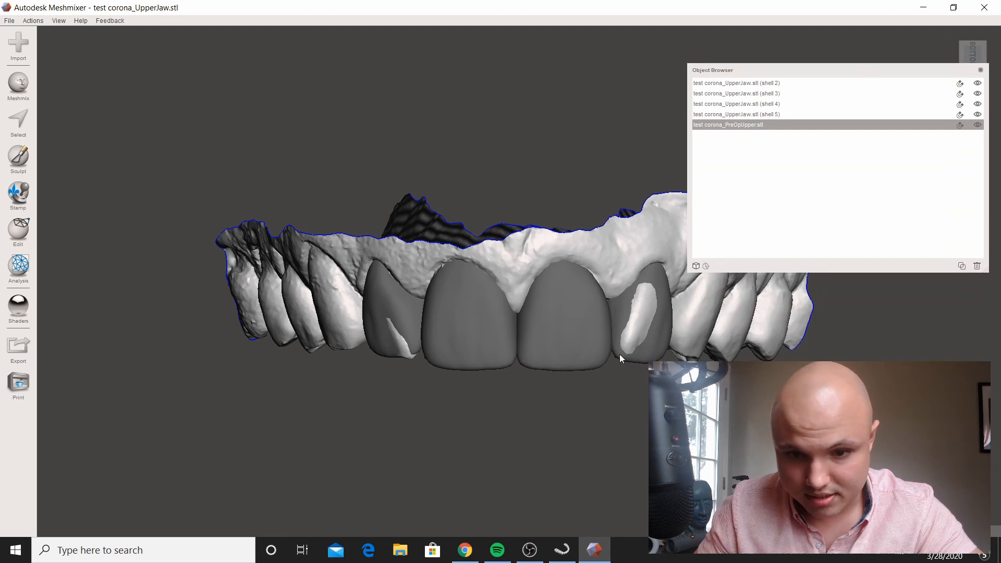
Step: Examine from the occlusal and front views how the pre-op jaw overlaps the wax-up teeth, and move the Object Browser clear of the teeth
right_drag(619, 355, 741, 292)
right_drag(515, 287, 525, 315)
scroll(553, 368, up, 2)
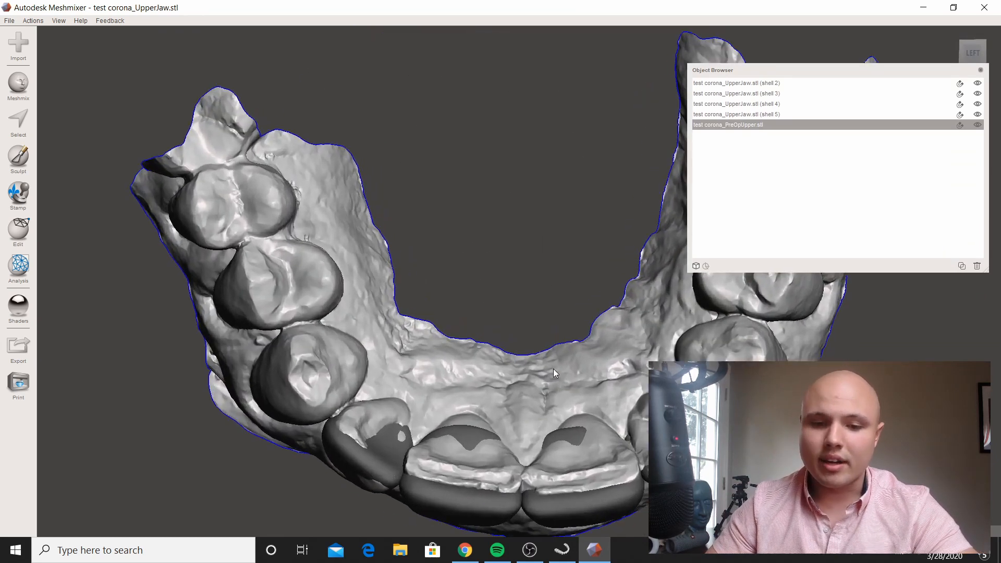
right_drag(553, 368, 519, 374)
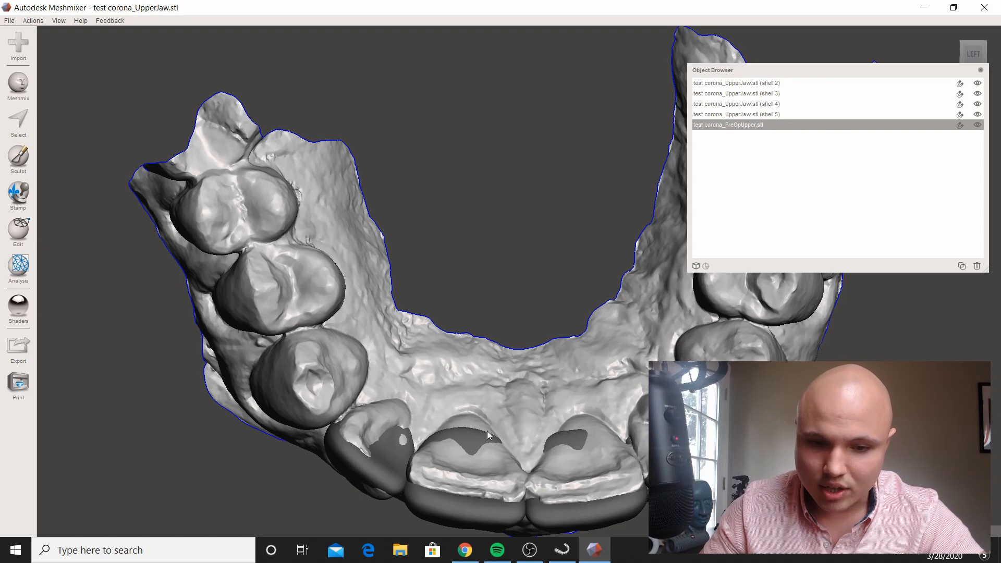
right_drag(565, 428, 527, 451)
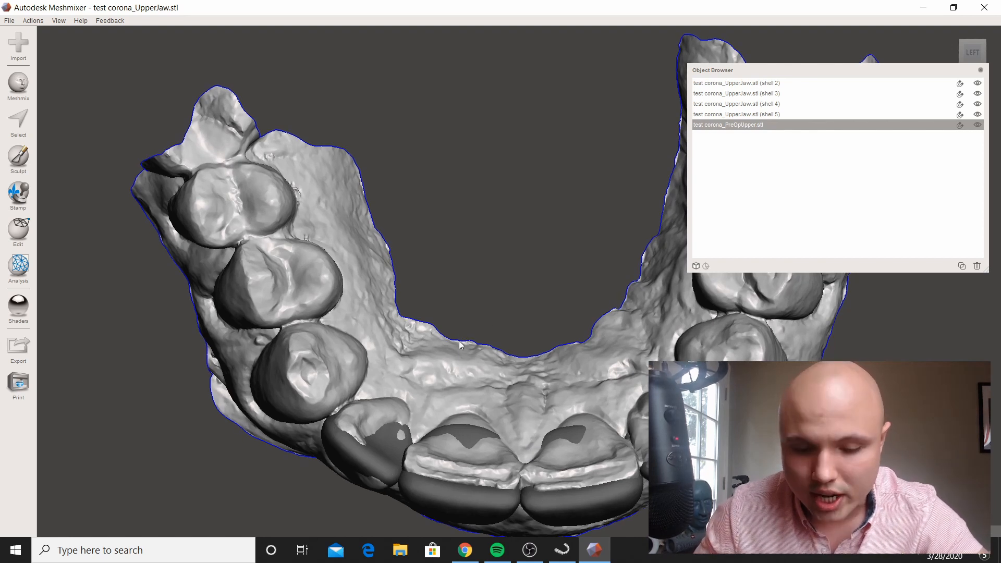
right_drag(459, 340, 135, 111)
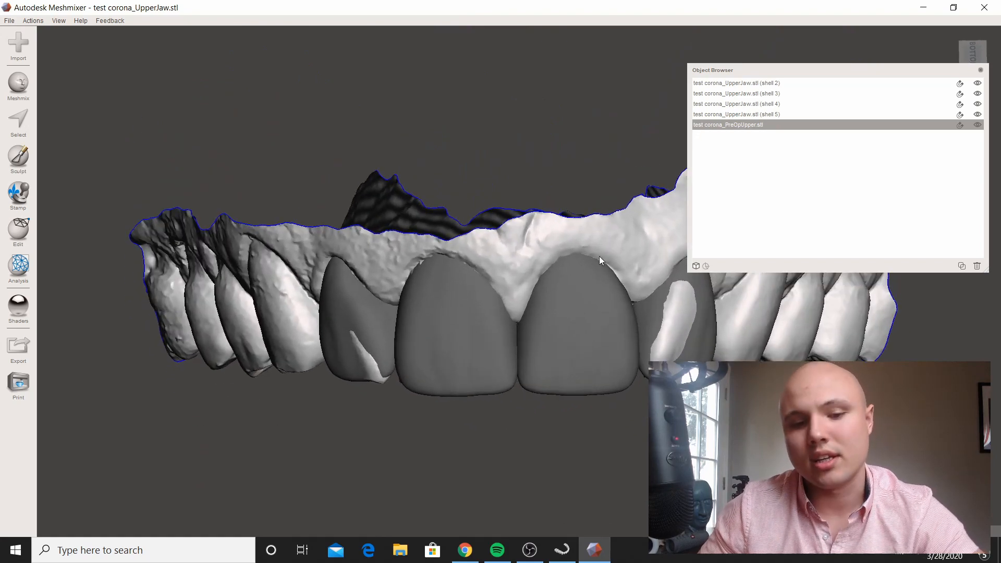
right_drag(550, 227, 548, 220)
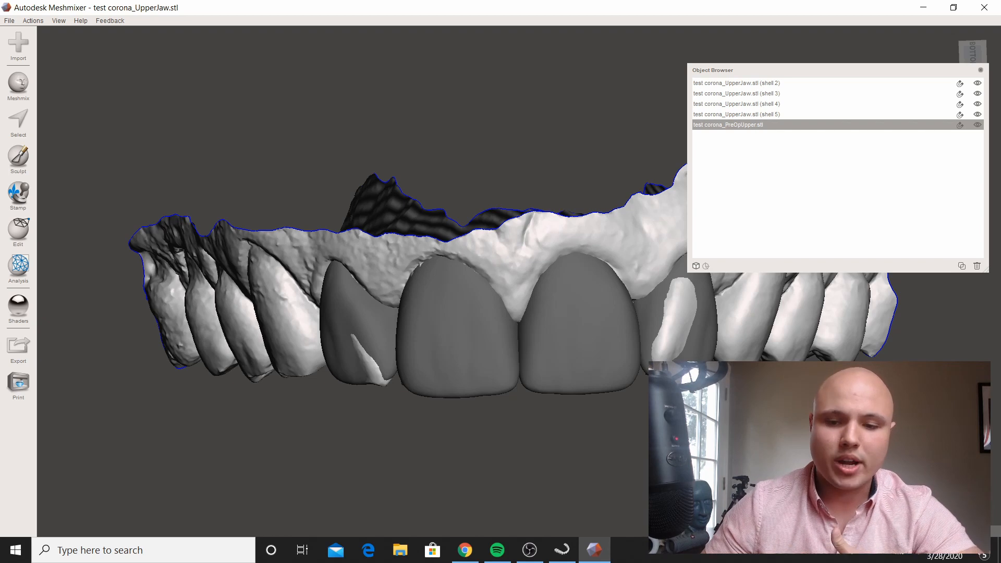
drag(836, 73, 937, 324)
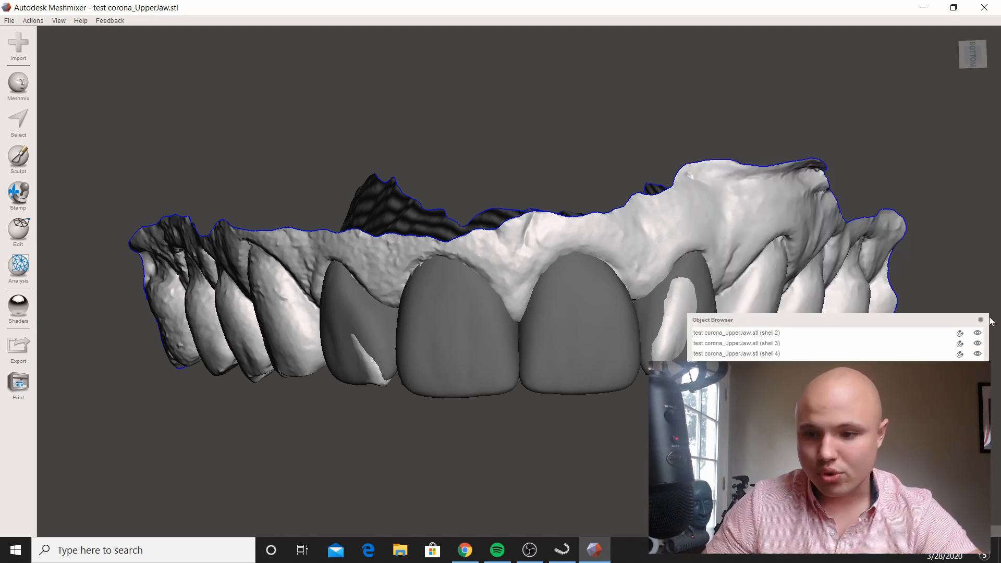
Step: Select the pre-op surface protruding through the lateral incisor's facial side using the Unwrap Brush at size 43
click(18, 117)
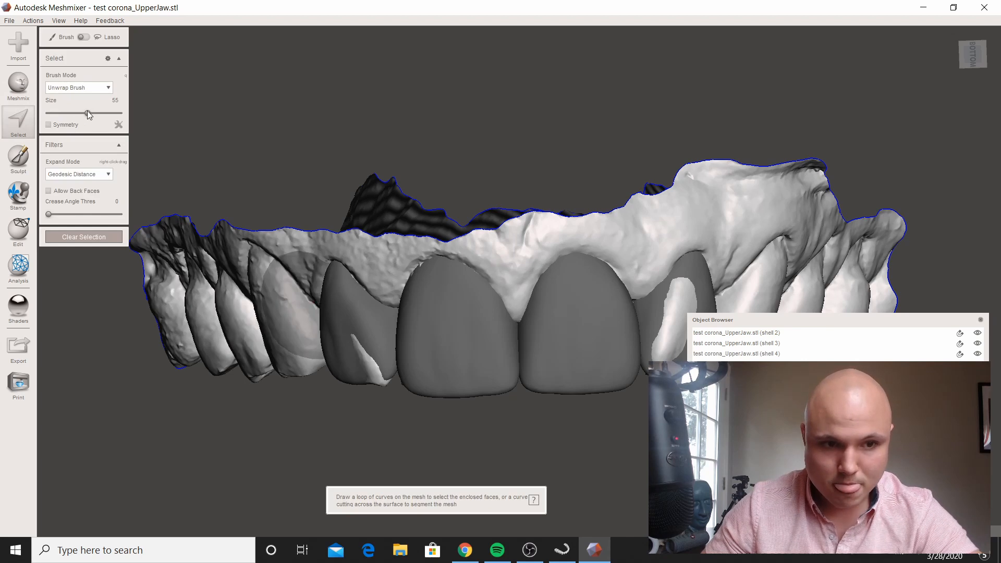
drag(89, 114, 80, 117)
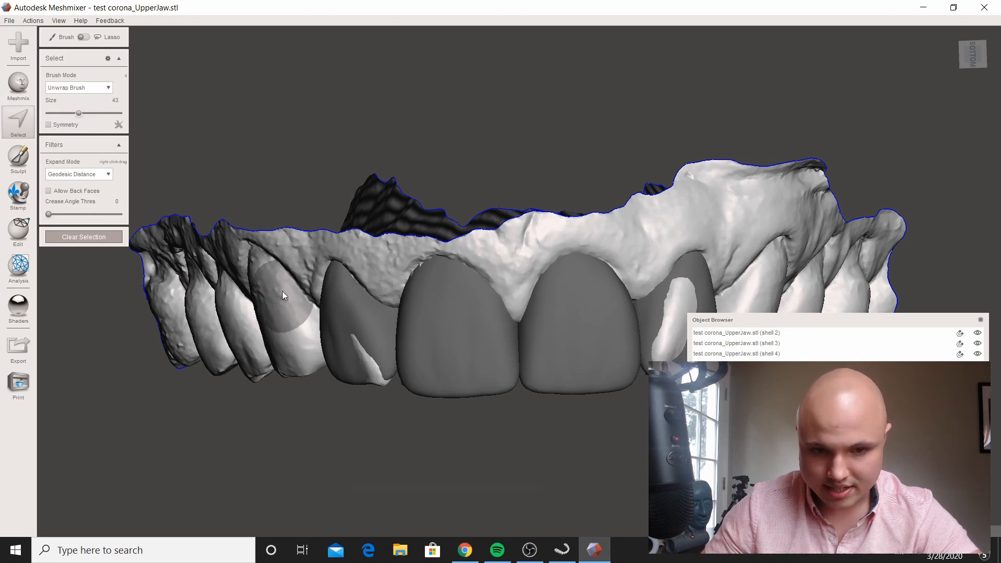
drag(364, 343, 369, 364)
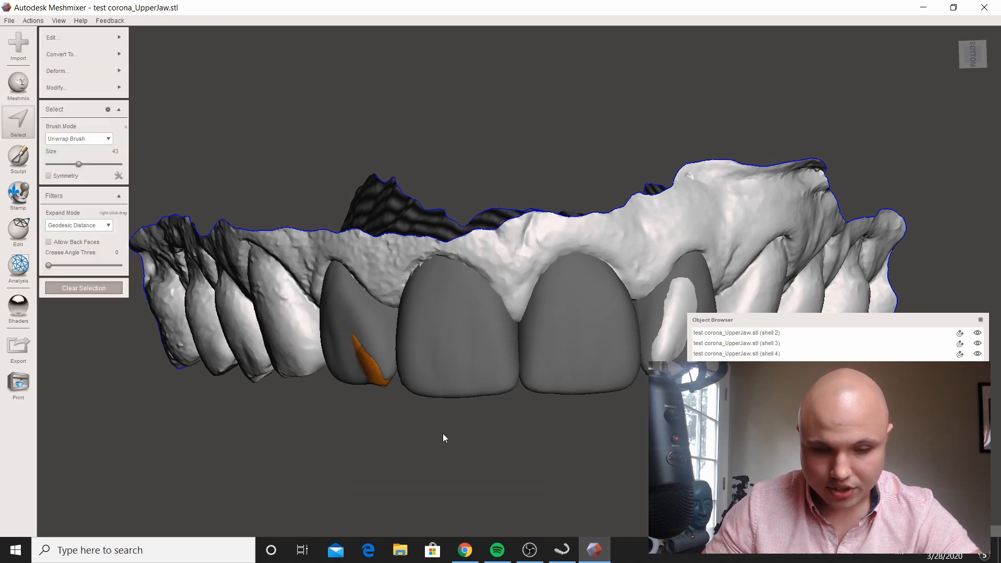
Step: Close the Object Browser in the occlusal view and reduce the selection brush size to 34
right_drag(443, 433, 577, 195)
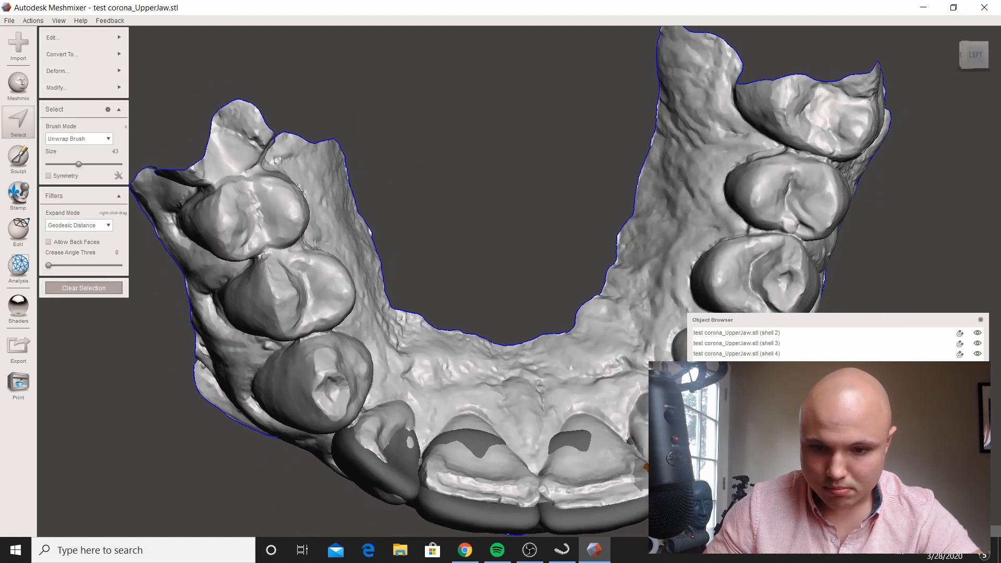
click(981, 319)
mouse_move(968, 327)
right_down()
mouse_move(968, 312)
mouse_move(983, 312)
mouse_move(983, 327)
right_up()
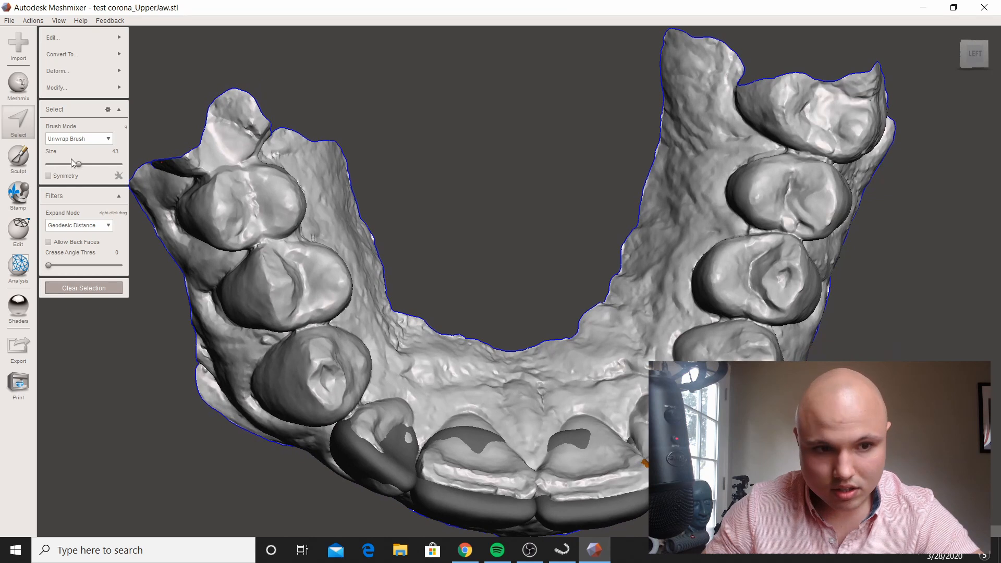
drag(78, 164, 73, 165)
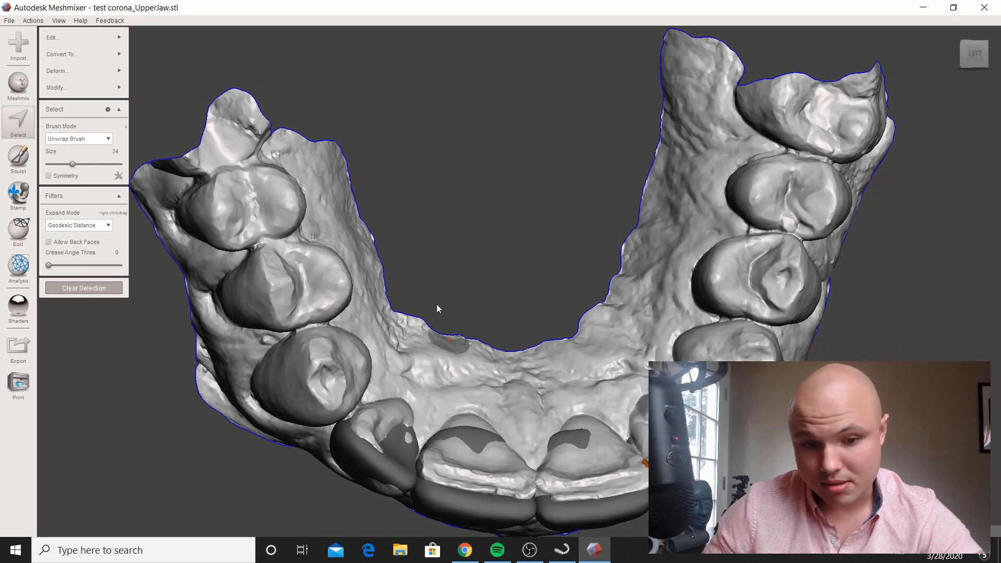
Step: Check the selected pre-op patches on both lateral incisors from the occlusal and facial sides, and discard them
right_drag(436, 305, 378, 457)
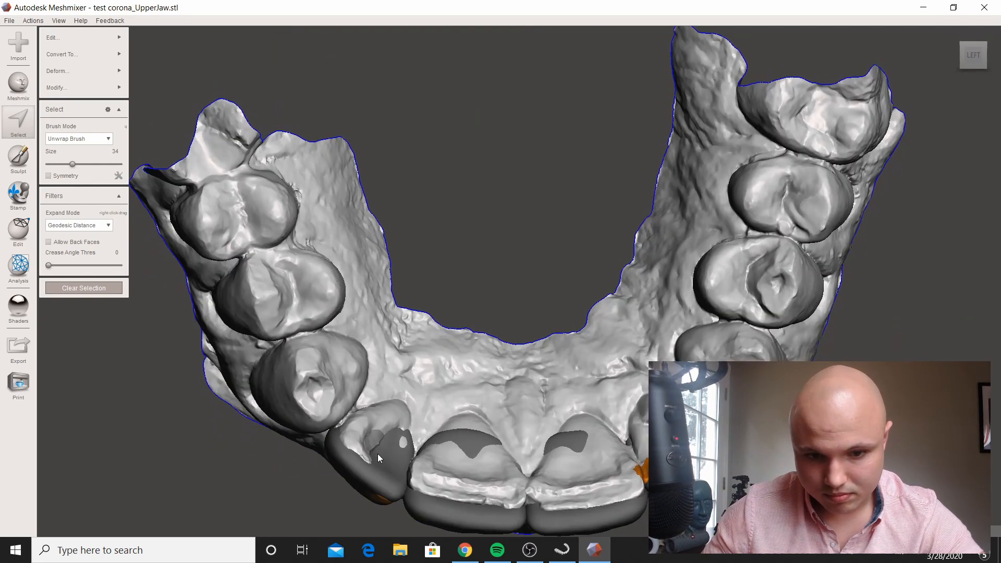
mouse_move(529, 325)
right_down()
mouse_move(538, 255)
mouse_move(528, 326)
mouse_move(599, 369)
mouse_move(513, 224)
right_up()
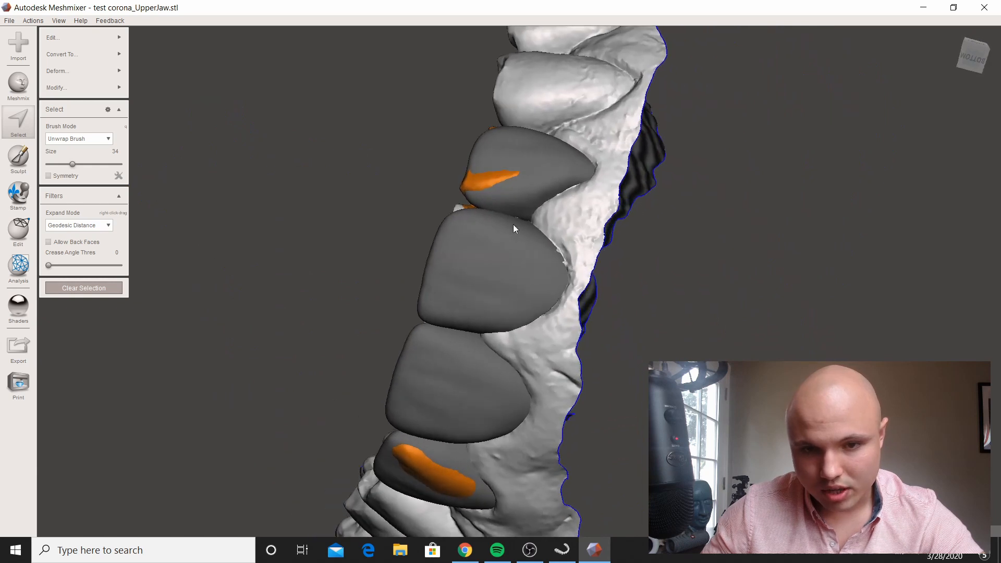
right_drag(471, 168, 571, 336)
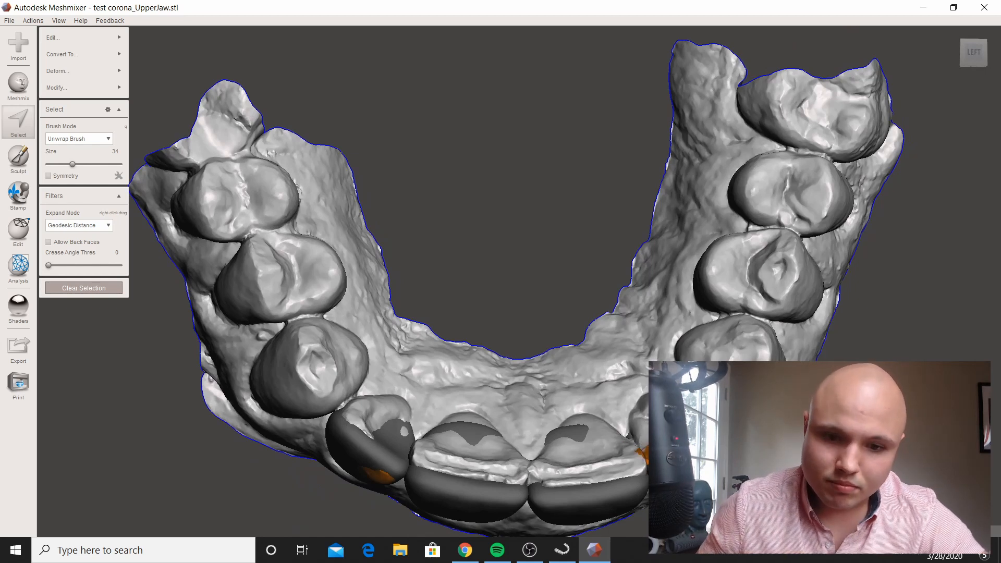
right_drag(530, 285, 500, 190)
right_drag(599, 266, 489, 259)
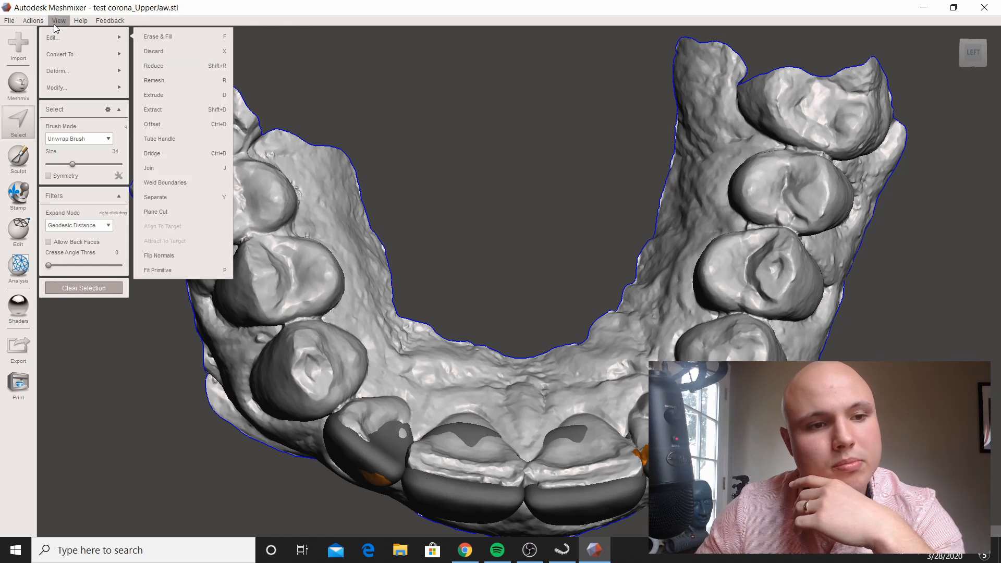
click(188, 51)
right_drag(452, 170, 732, 236)
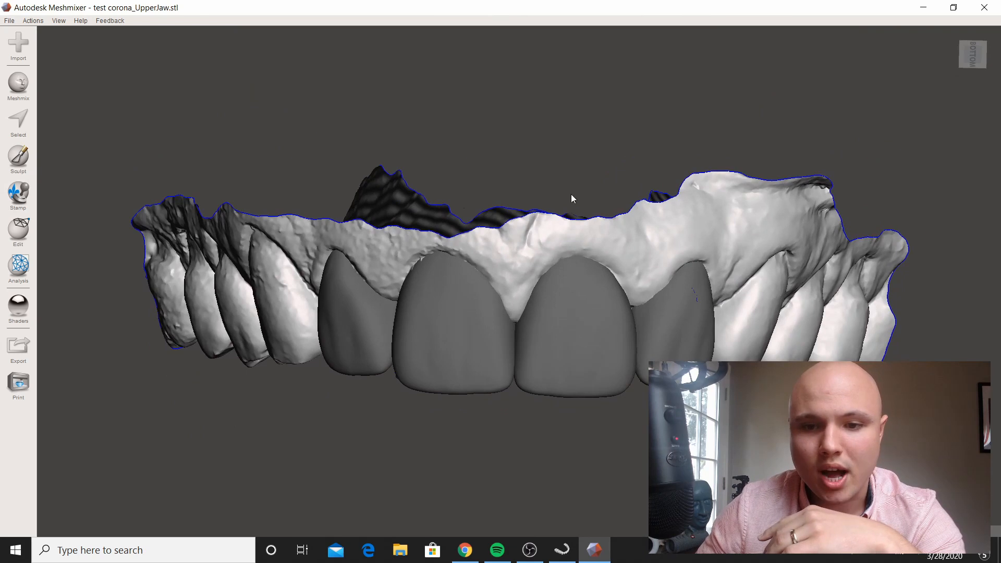
Step: Start Make Solid on the pre-op jaw and inspect the solid preview from the front and occlusal views
right_drag(571, 195, 508, 131)
click(19, 232)
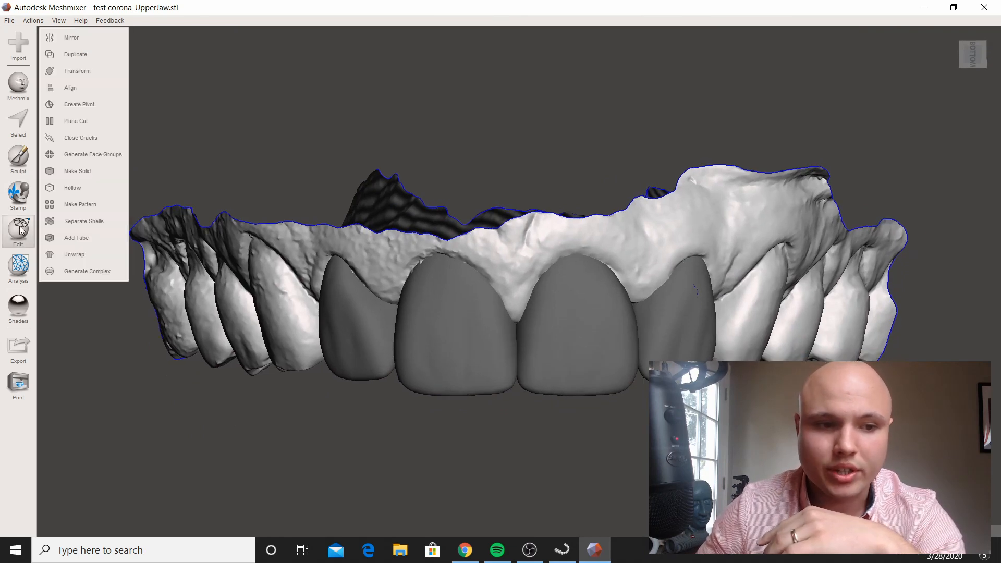
click(101, 171)
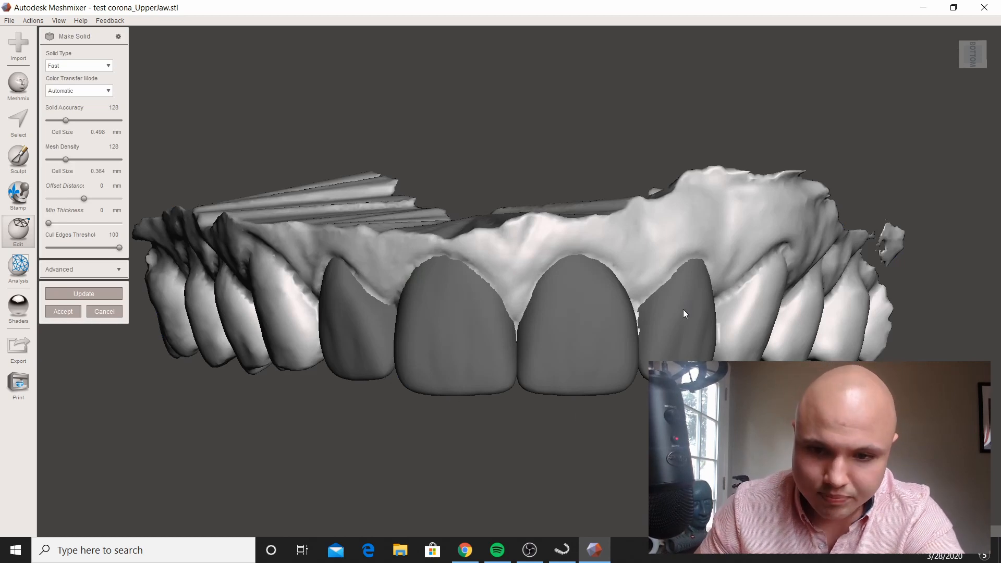
right_drag(530, 429, 350, 92)
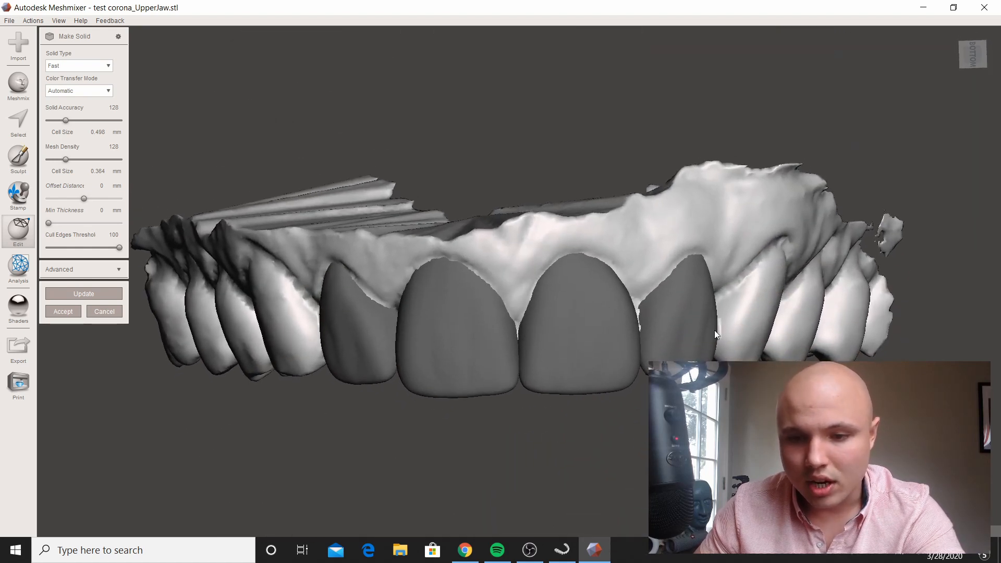
right_drag(718, 335, 693, 459)
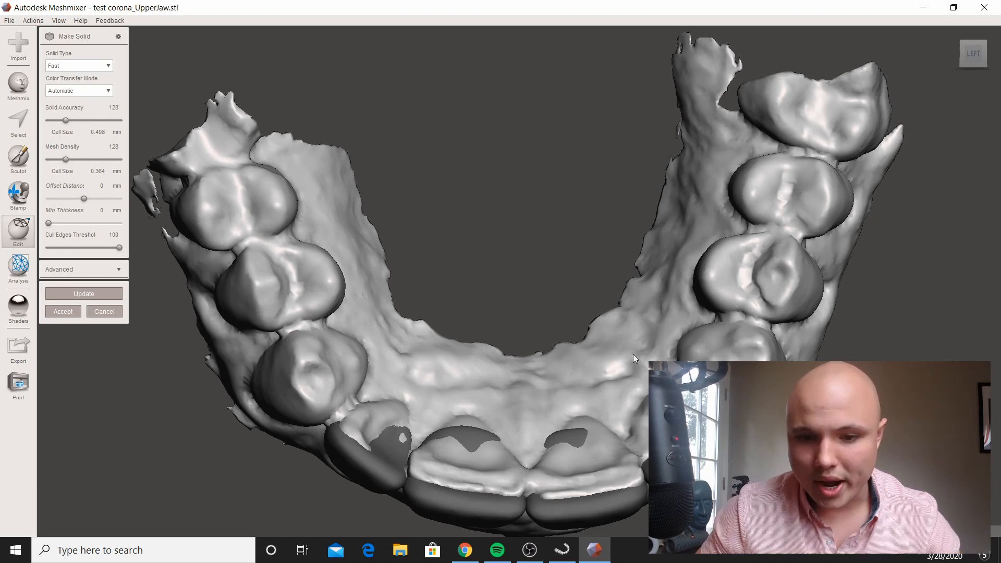
right_drag(548, 208, 448, 358)
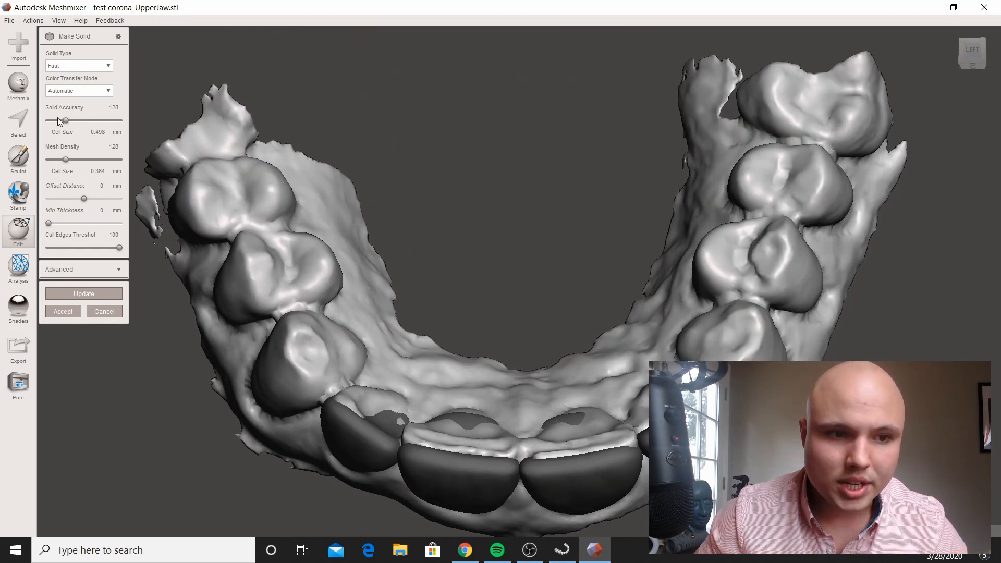
Step: Set the solid type to Accurate with solid accuracy 512 and mesh density 512
click(71, 66)
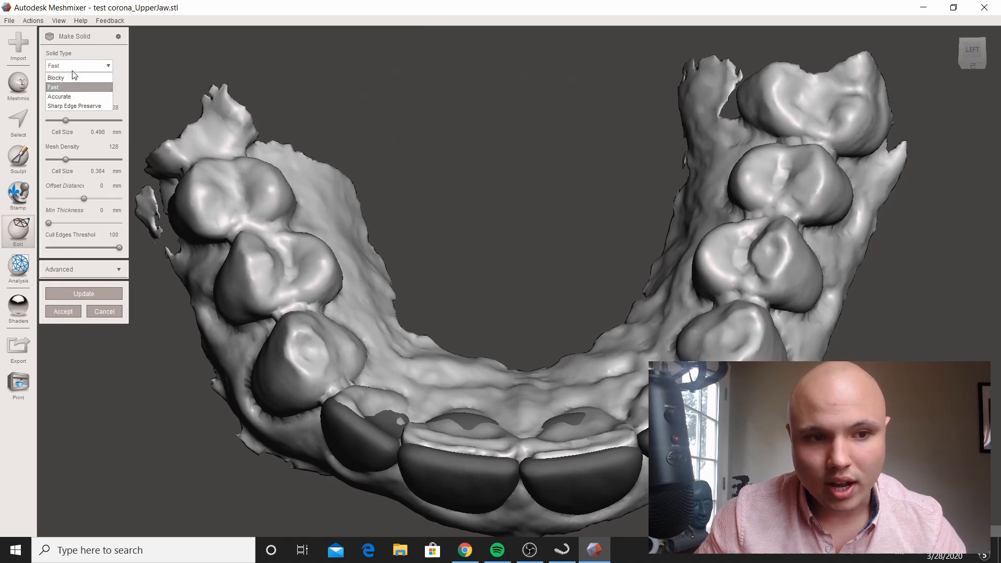
click(79, 96)
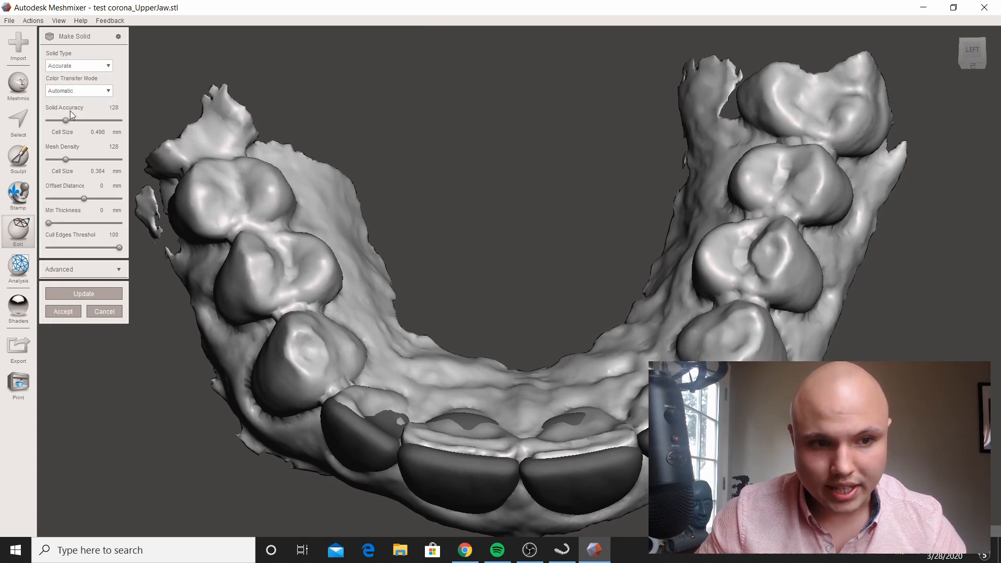
drag(66, 121, 105, 121)
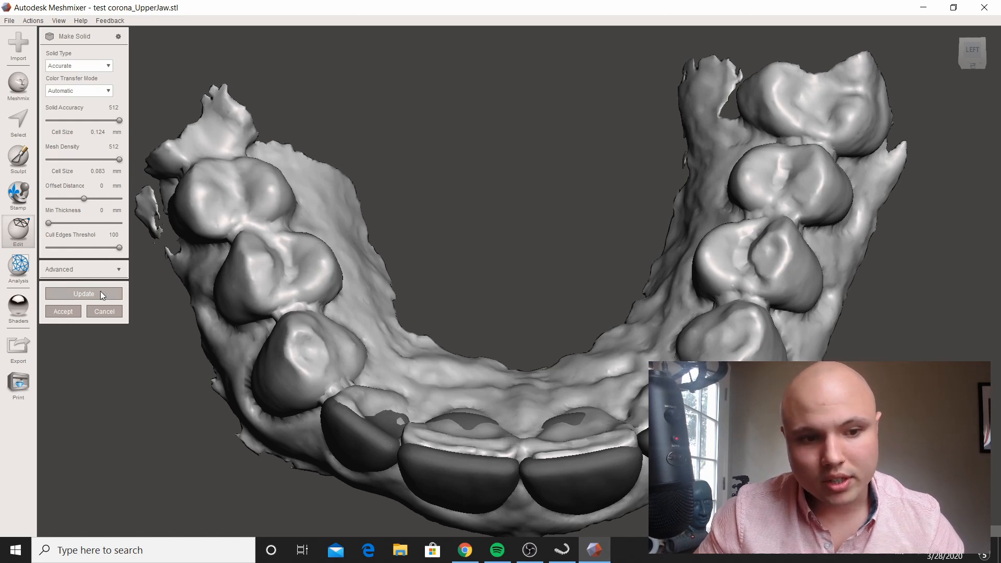
Step: Update the Make Solid preview of the pre-op jaw, check it from the front, and accept the solid
click(83, 294)
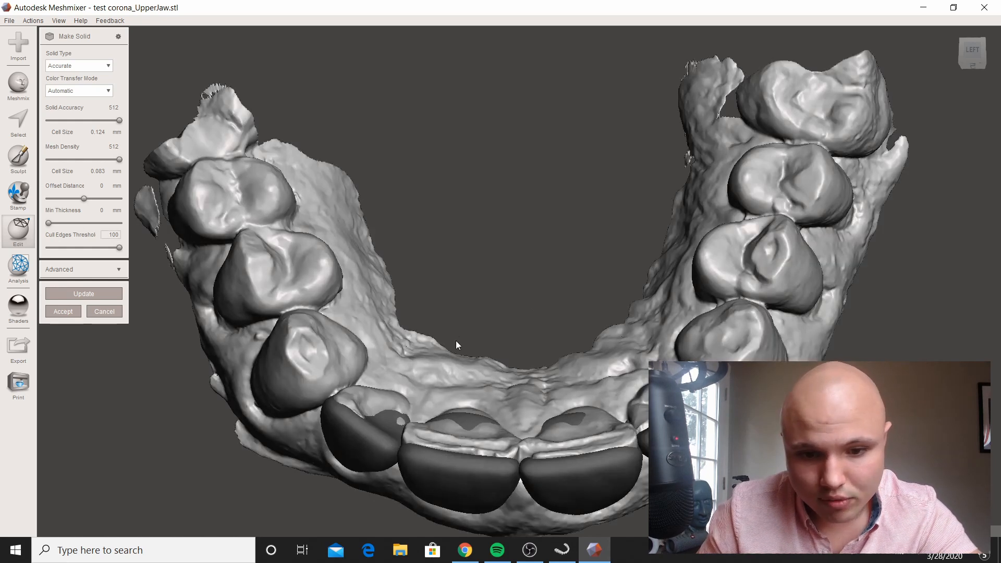
scroll(645, 314, down, 2)
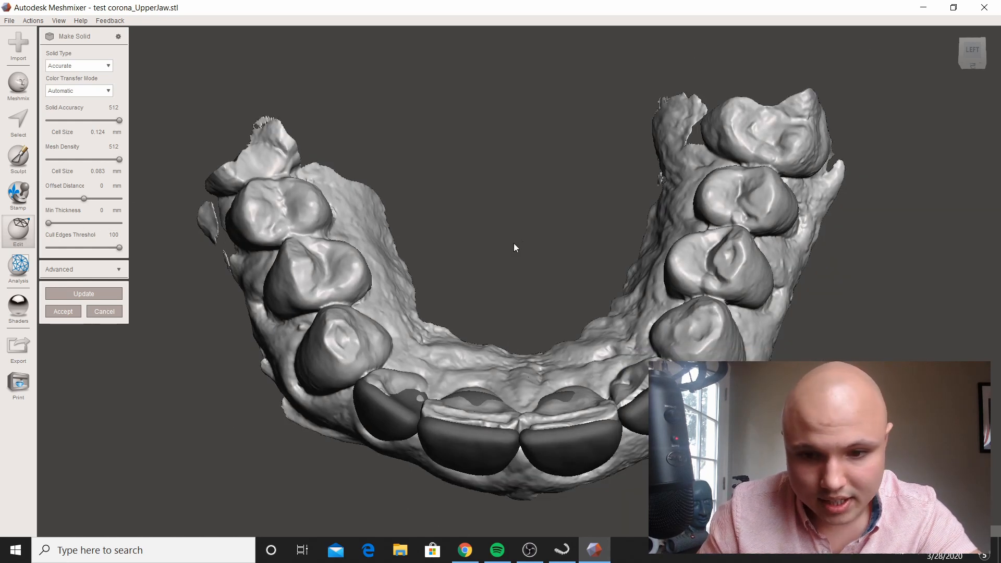
right_drag(645, 319, 646, 365)
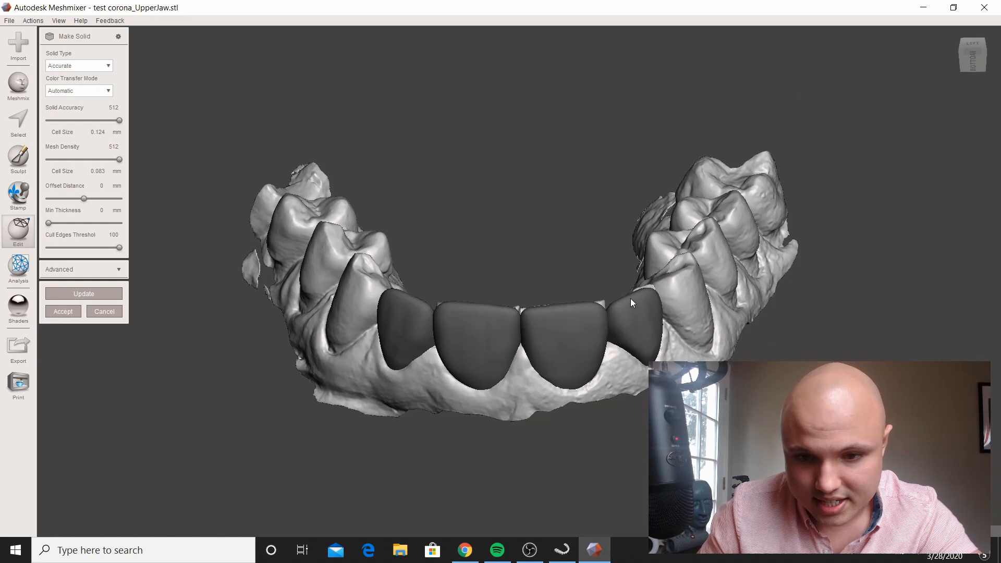
click(62, 312)
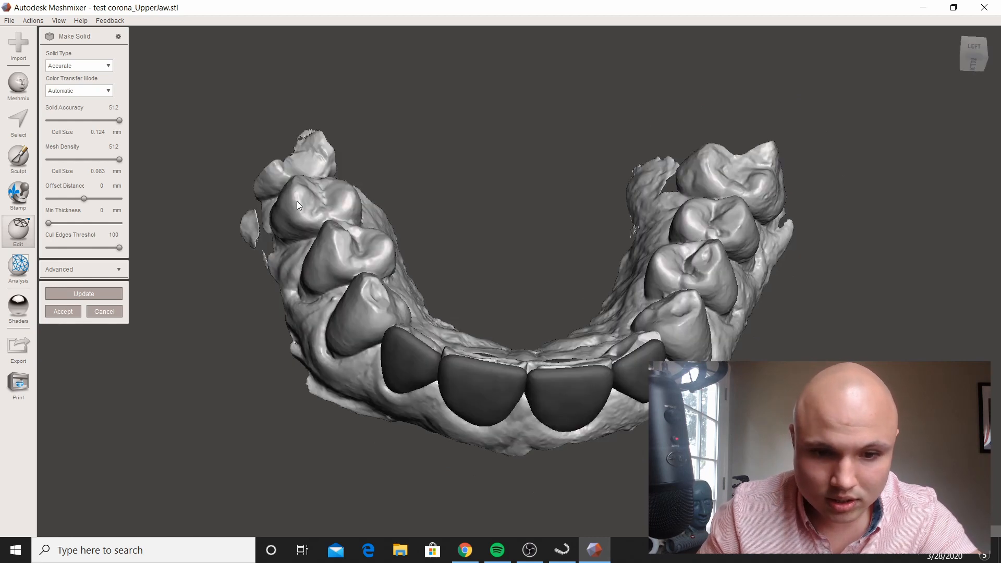
click(63, 311)
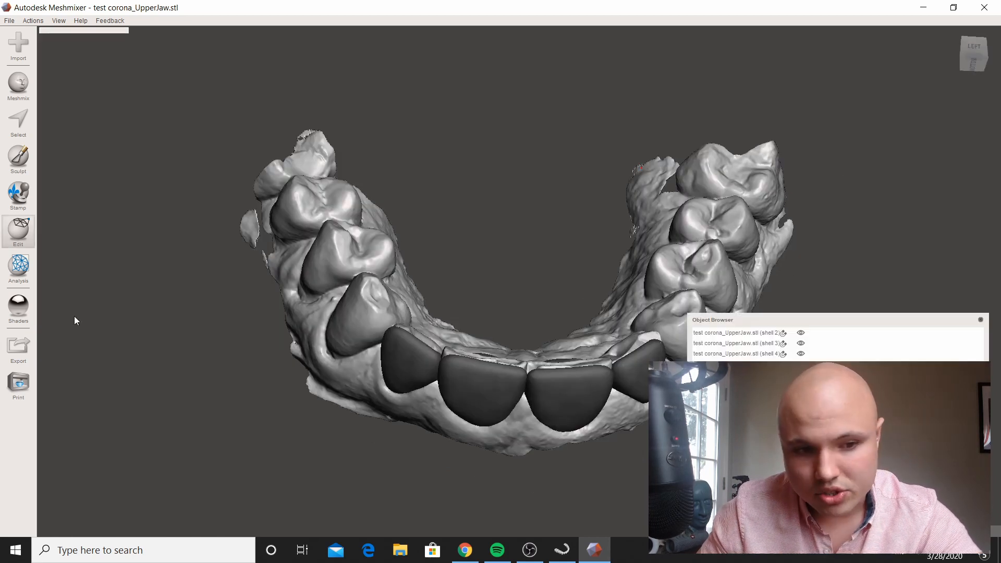
Step: Select all the wax-up tooth shells together with the solid pre-op jaw and combine them into one object
right_drag(516, 206, 776, 29)
right_drag(450, 111, 553, 121)
key(Escape)
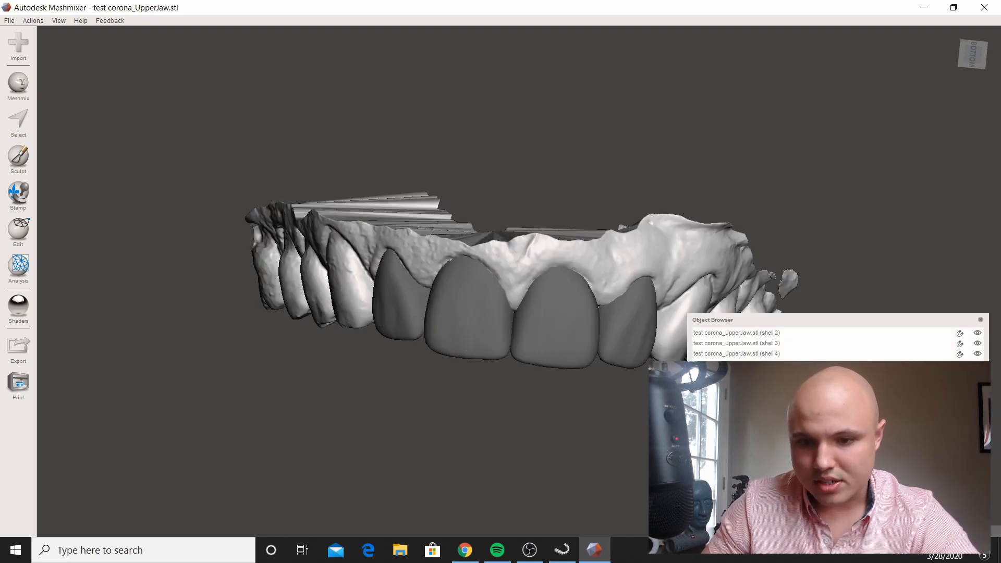
shift+click(773, 334)
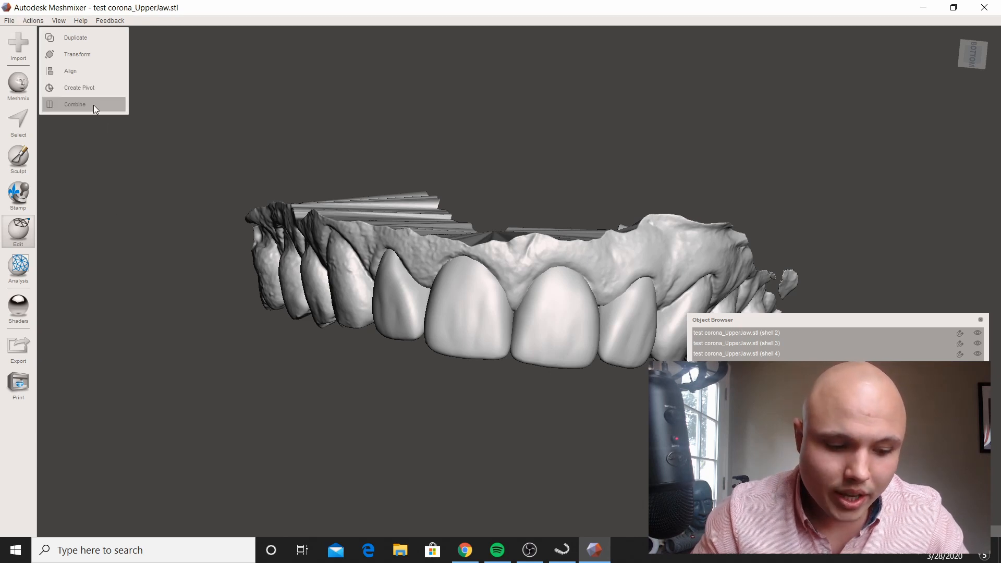
click(752, 333)
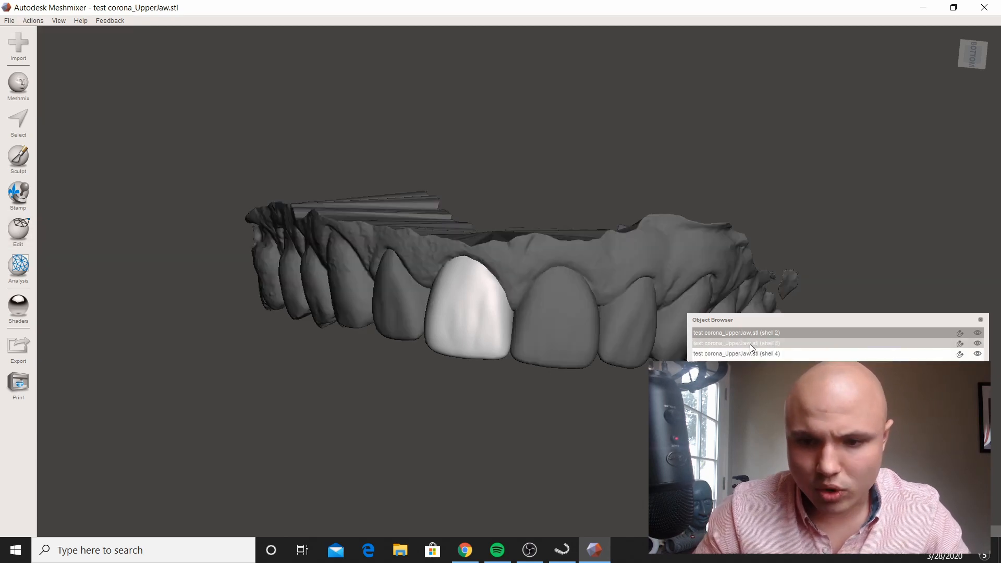
shift+click(750, 343)
shift+click(754, 354)
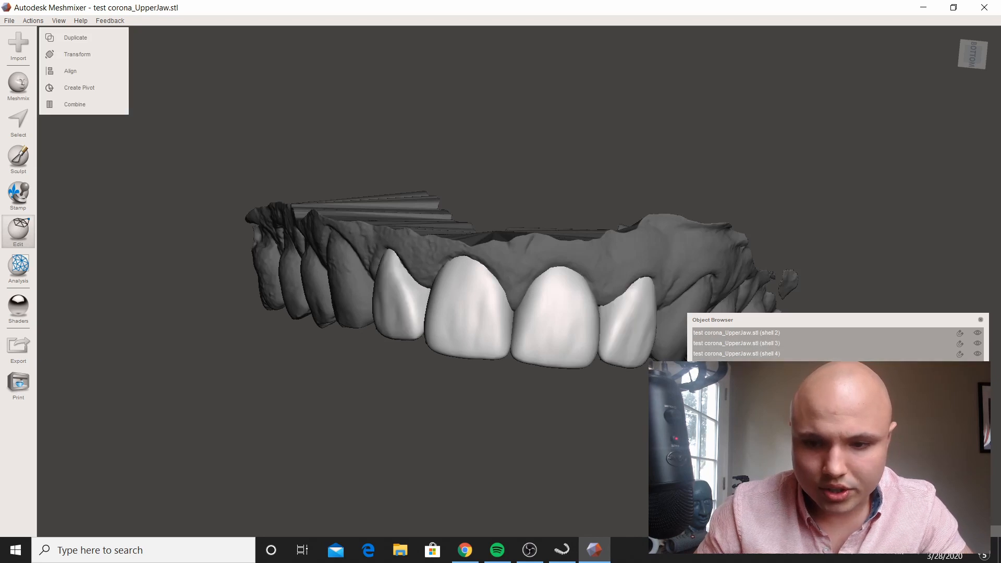
click(747, 334)
shift+click(747, 374)
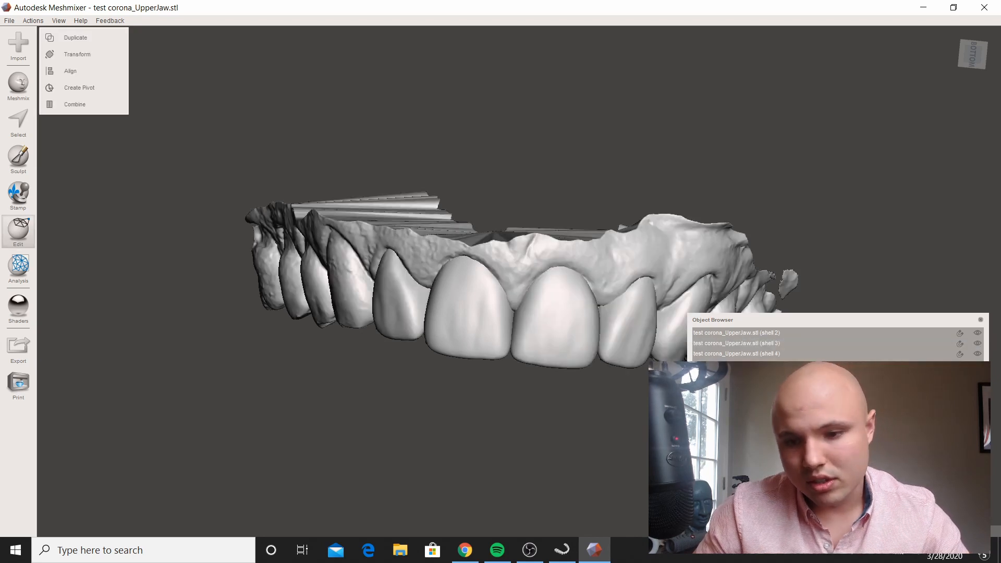
click(114, 102)
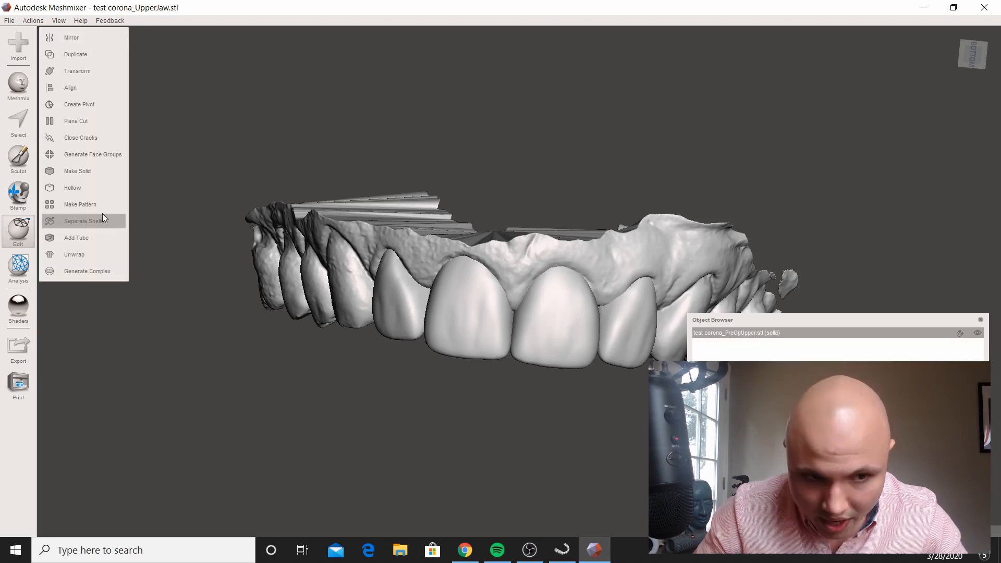
Step: Start Make Solid on the combined jaw with the Accurate type, solid accuracy 512 and mesh density 512
click(106, 173)
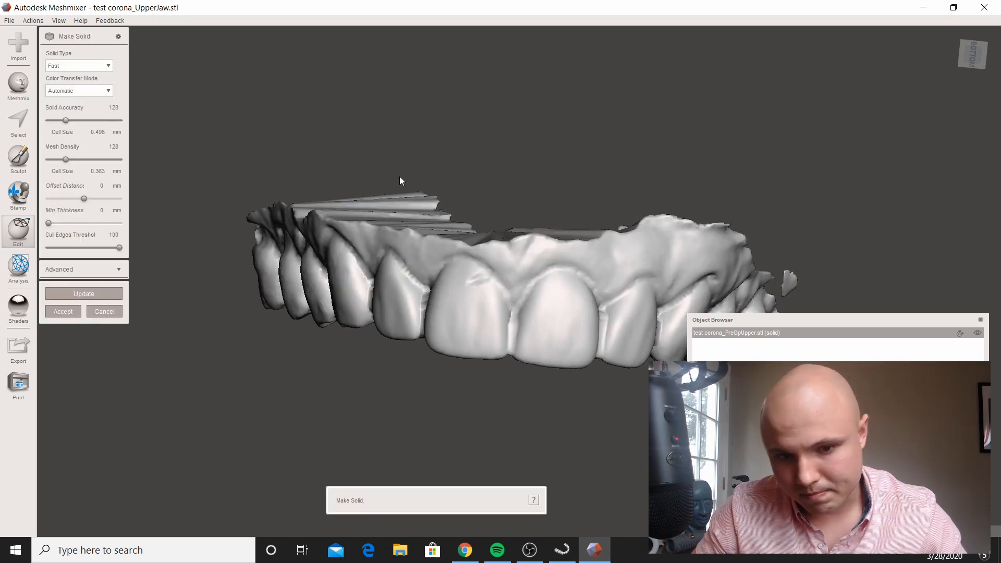
click(79, 65)
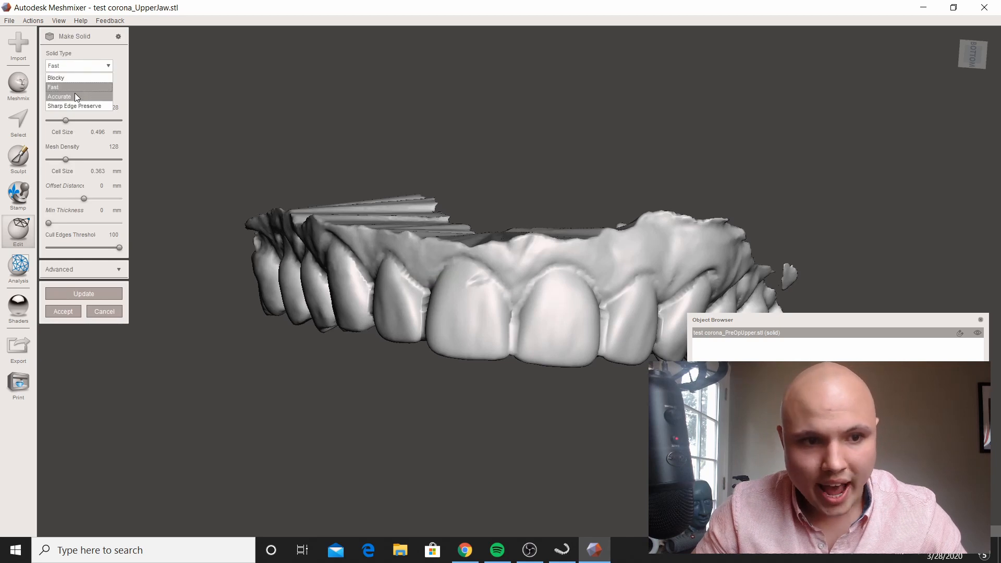
click(77, 97)
drag(71, 121, 123, 121)
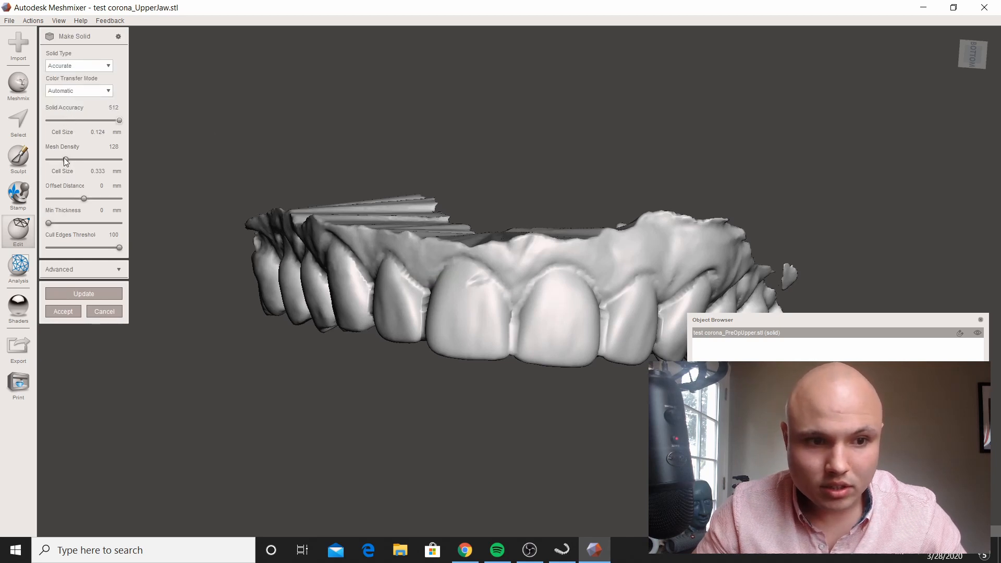
drag(65, 160, 123, 159)
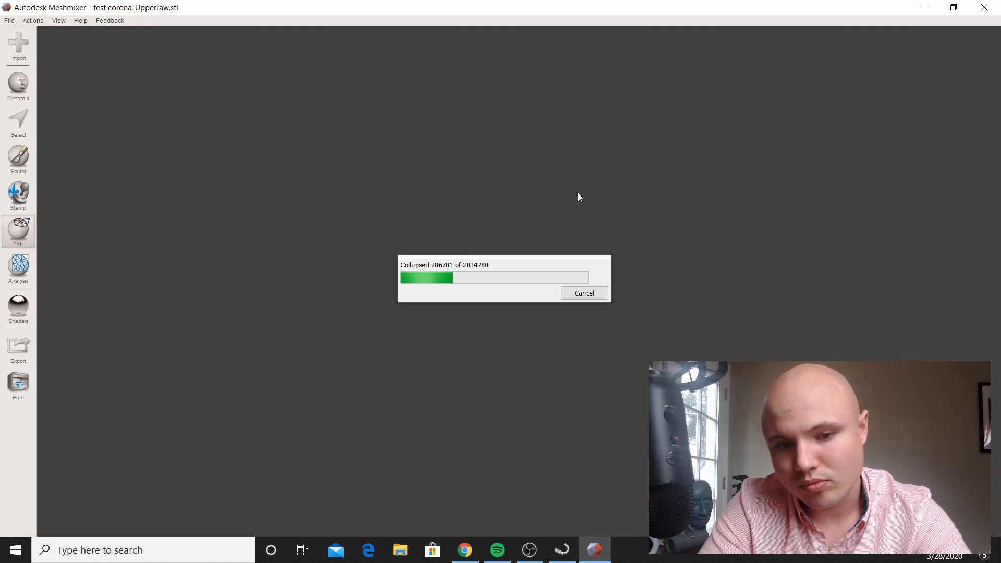
click(543, 560)
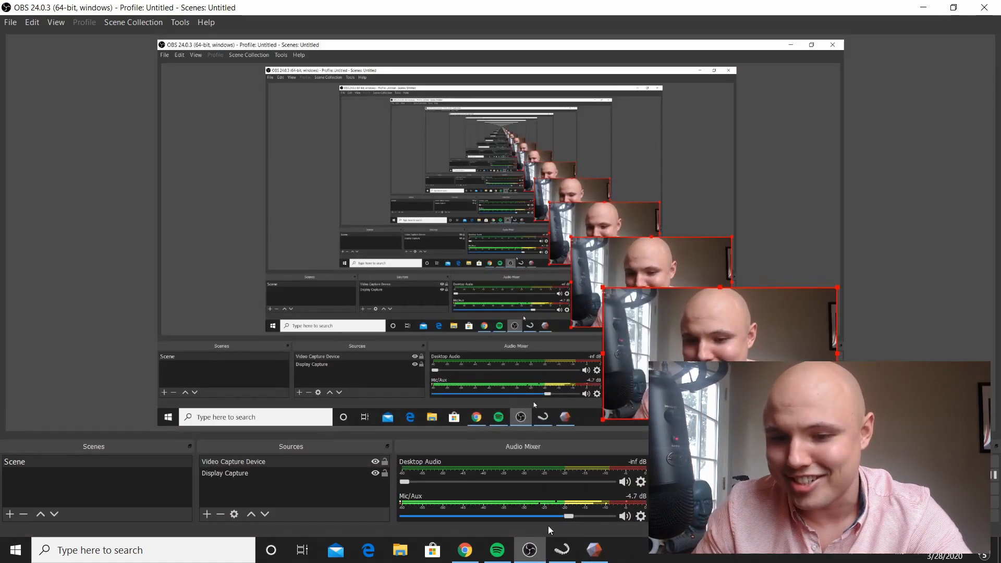
click(922, 9)
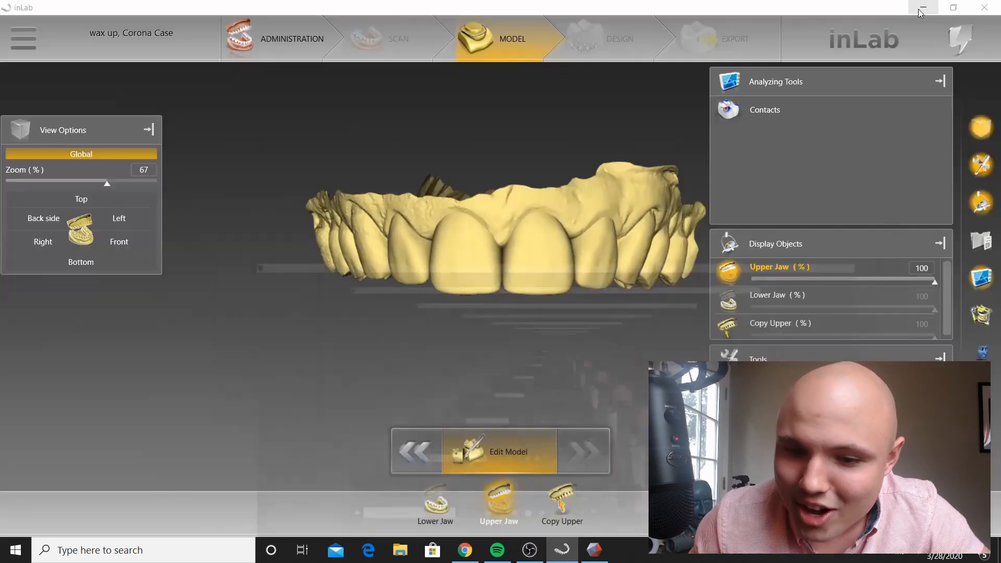
click(595, 550)
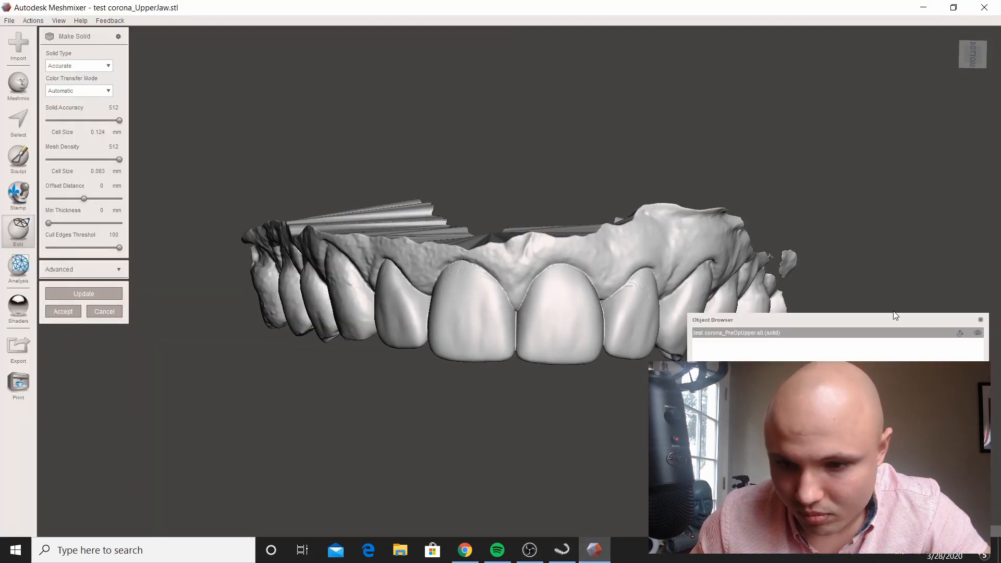
Step: Raise the combined jaw's solid accuracy to 969 and update the solid preview
scroll(659, 271, up, 3)
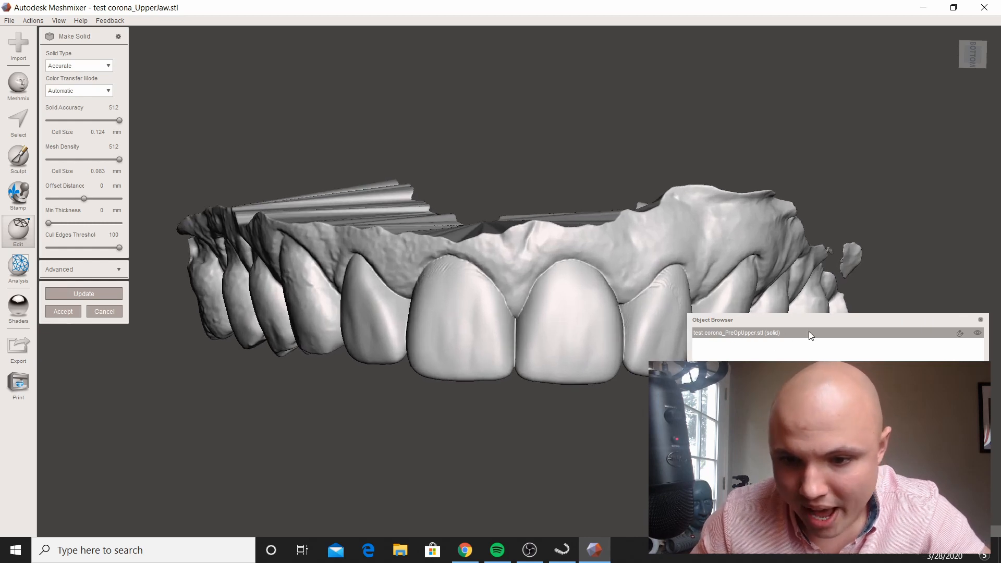
scroll(588, 313, up, 2)
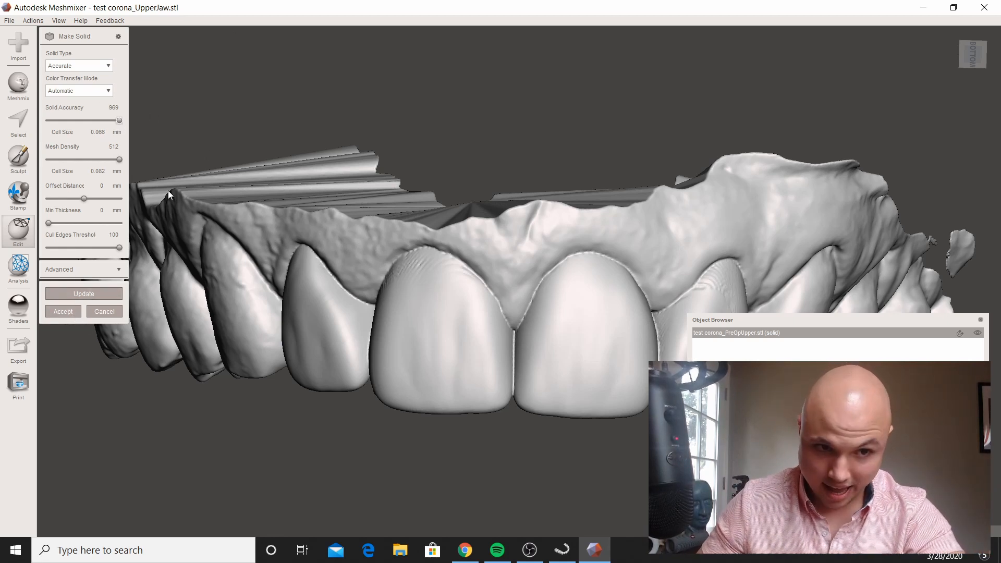
click(121, 294)
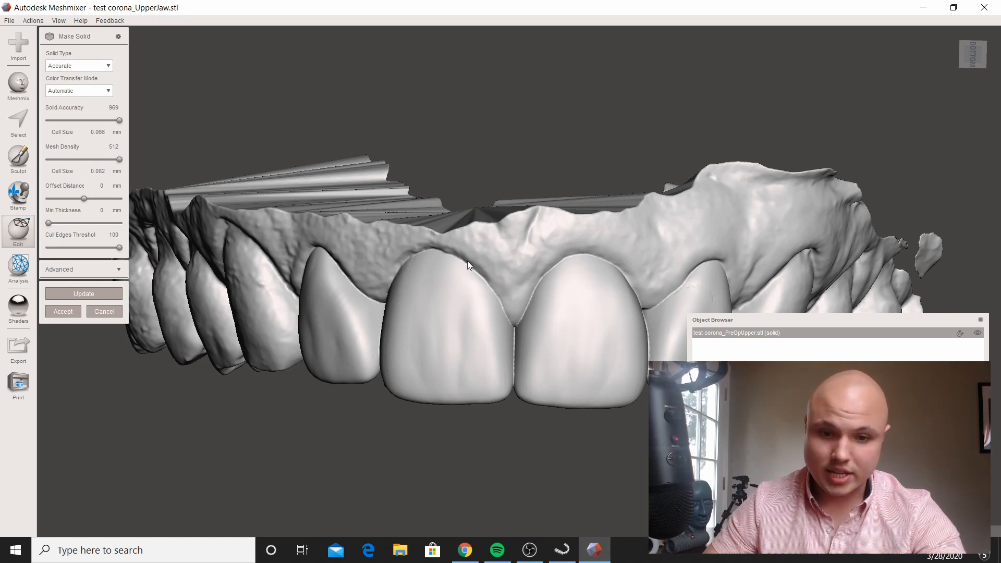
Step: Inspect the refined solid from the occlusal and facial sides, close the Object Browser, and accept the solid
right_drag(476, 244, 558, 452)
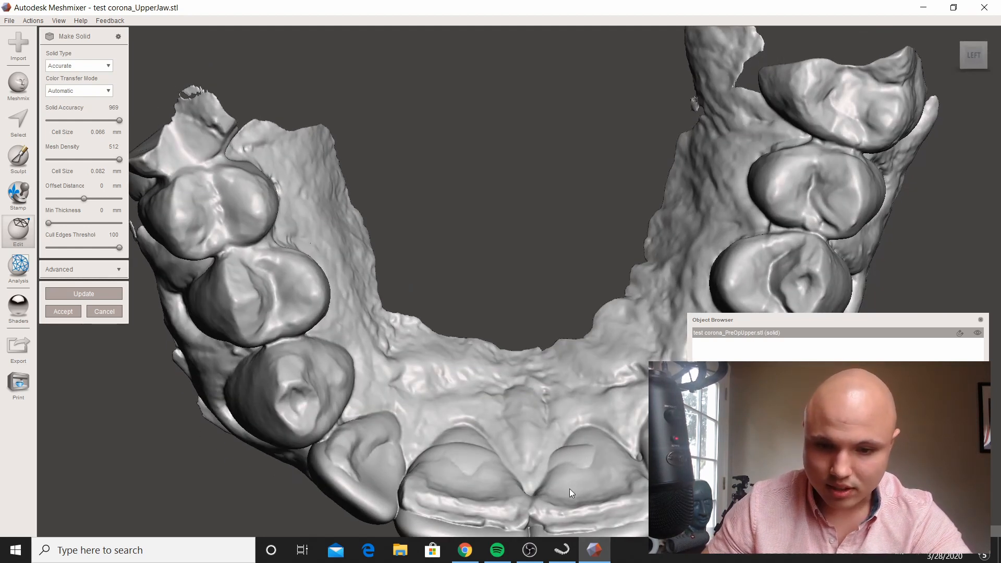
right_drag(568, 436, 448, 492)
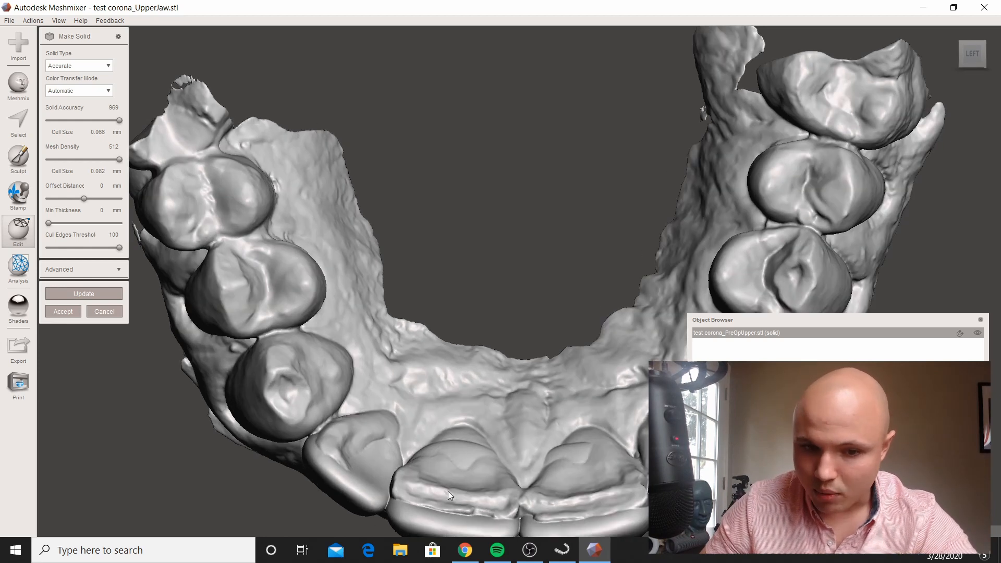
right_drag(491, 433, 187, 56)
right_drag(257, 89, 782, 240)
right_drag(548, 220, 567, 499)
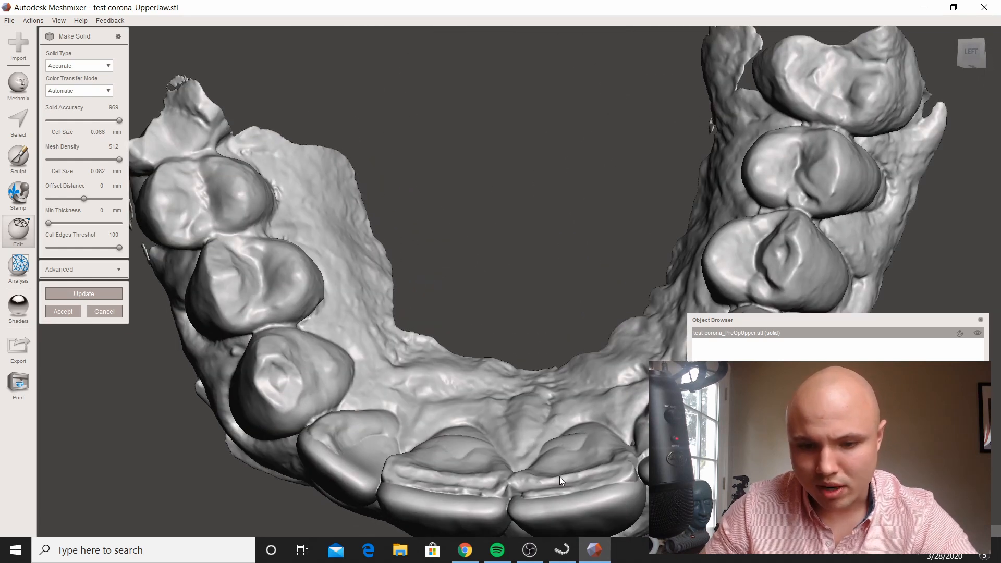
right_drag(554, 437, 721, 33)
right_drag(636, 115, 630, 38)
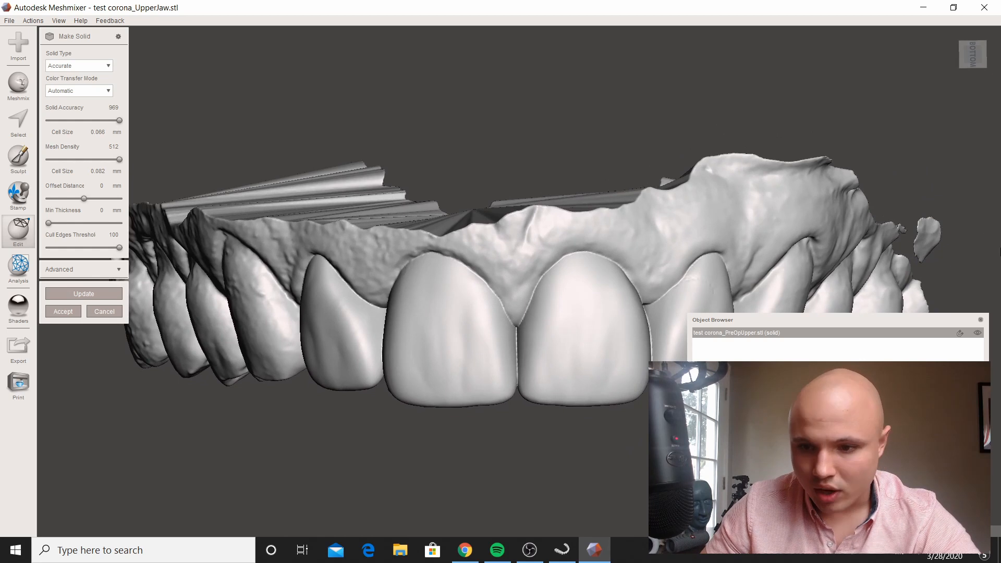
click(981, 320)
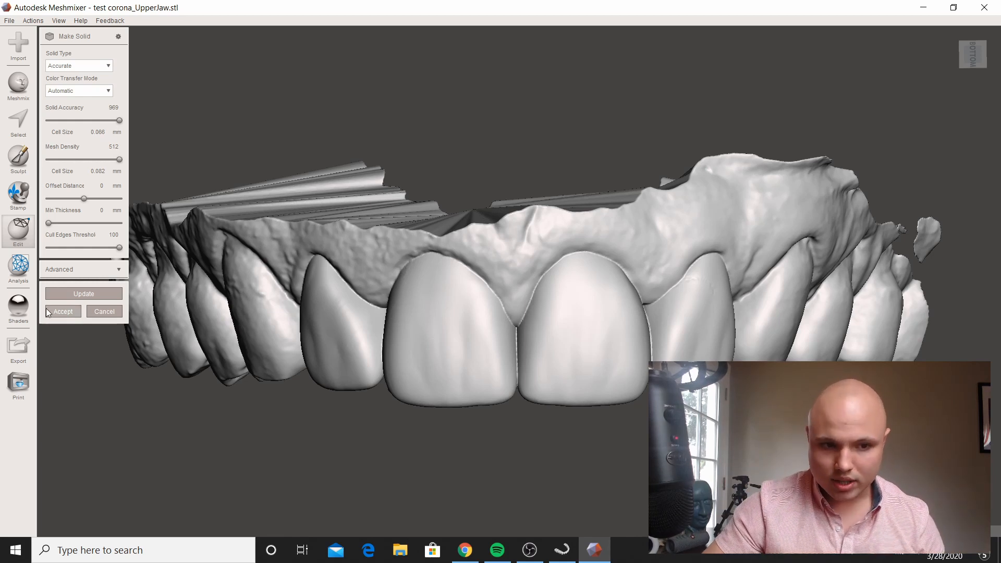
click(66, 314)
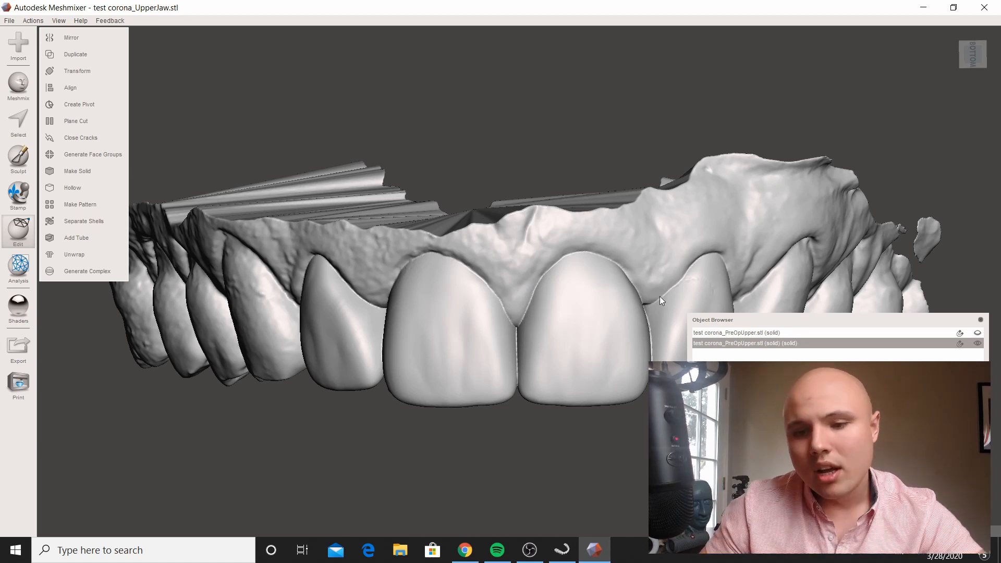
Step: Delete the earlier combined jaw object and select the remaining refined solid
click(765, 333)
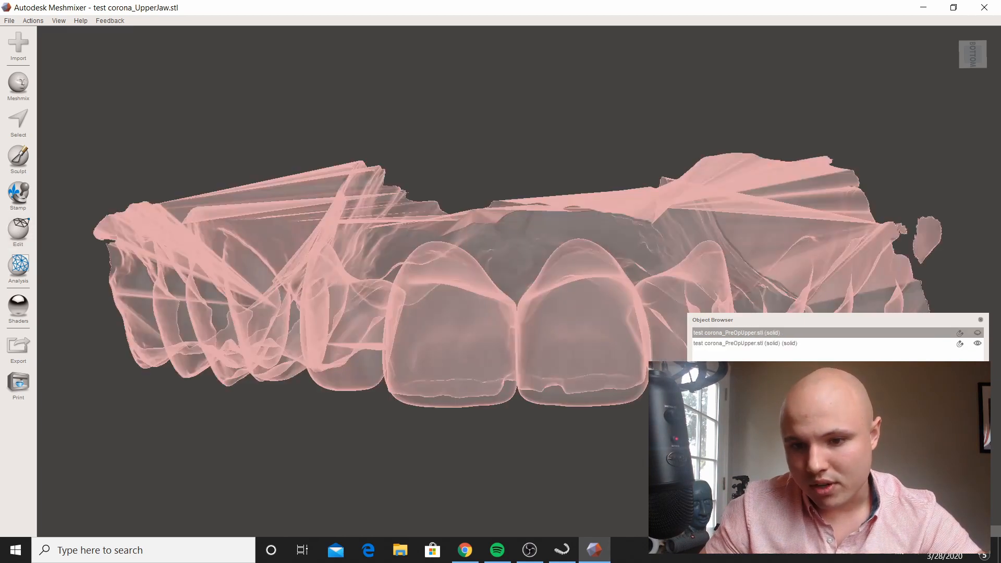
key(Delete)
click(801, 334)
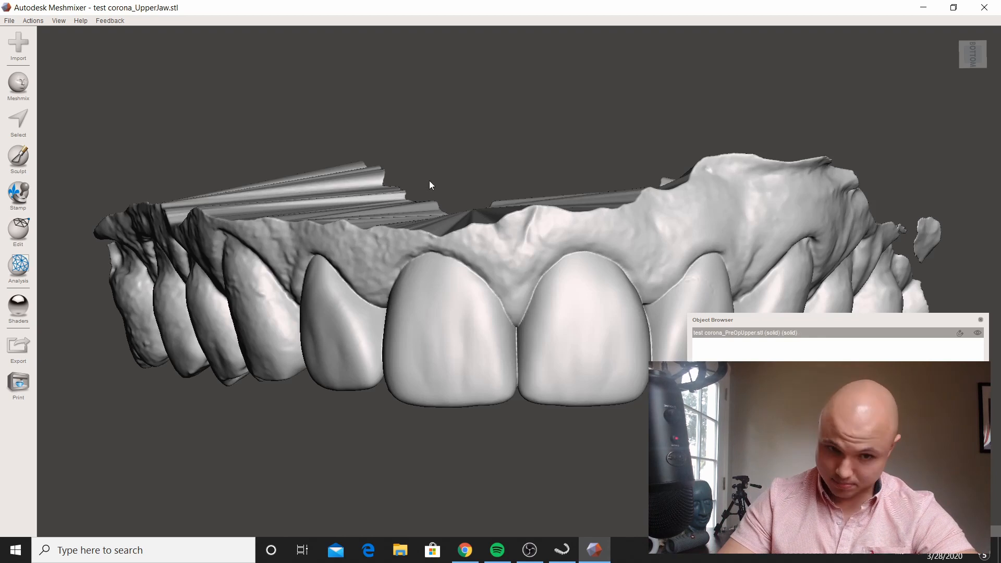
Step: Export the refined solid jaw to the Desktop as a binary STL file named corona
right_drag(430, 181, 45, 284)
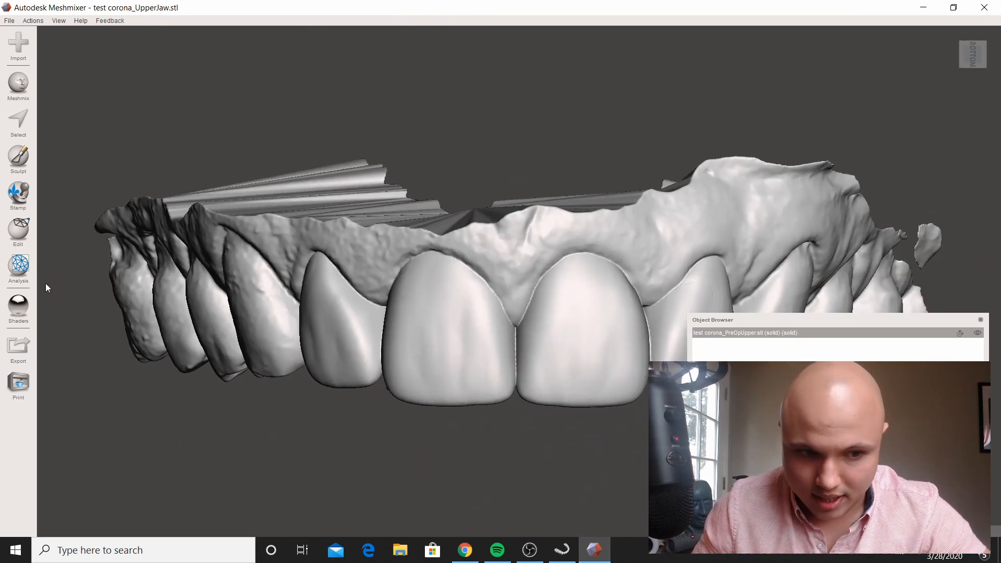
click(21, 360)
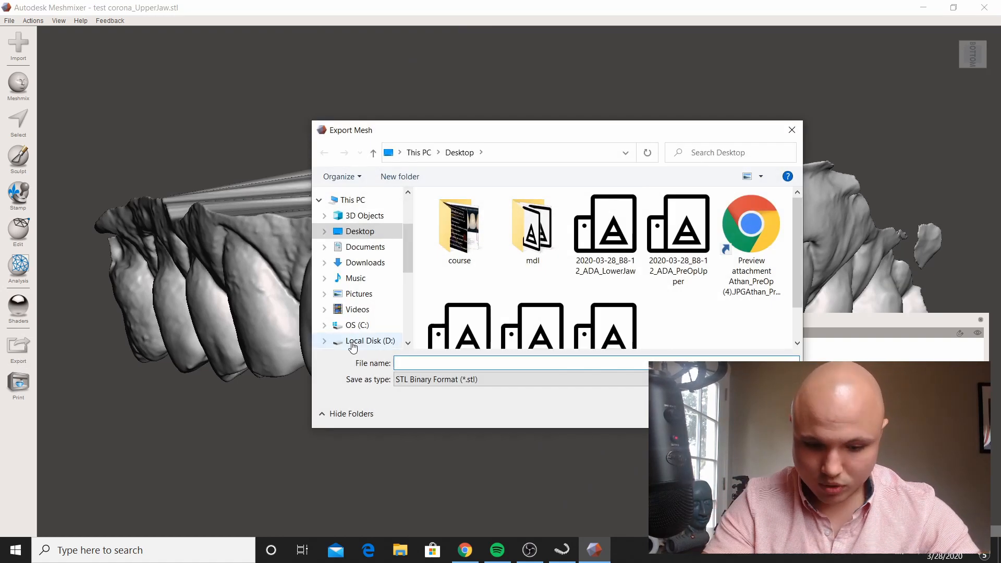
text(corona)
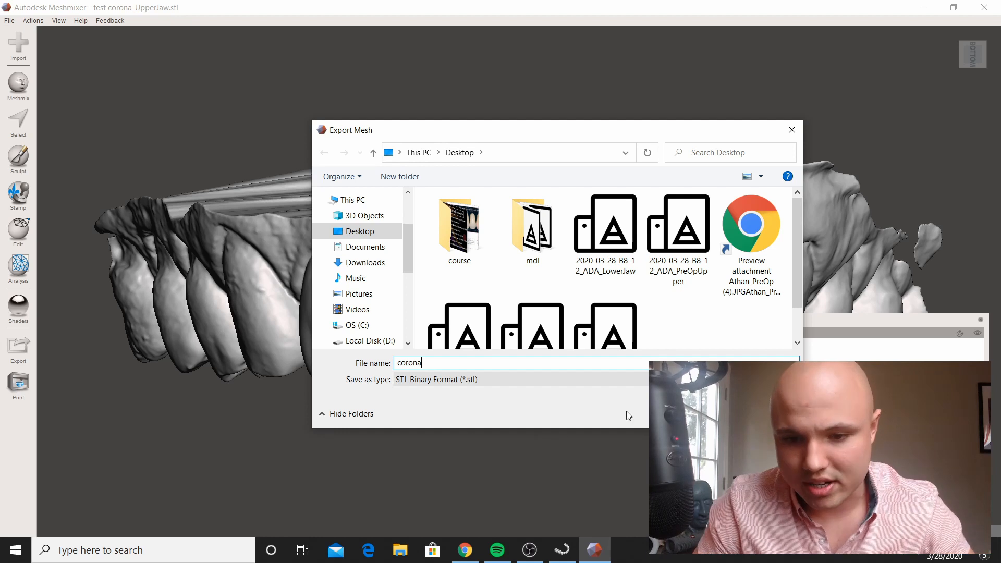
key(Return)
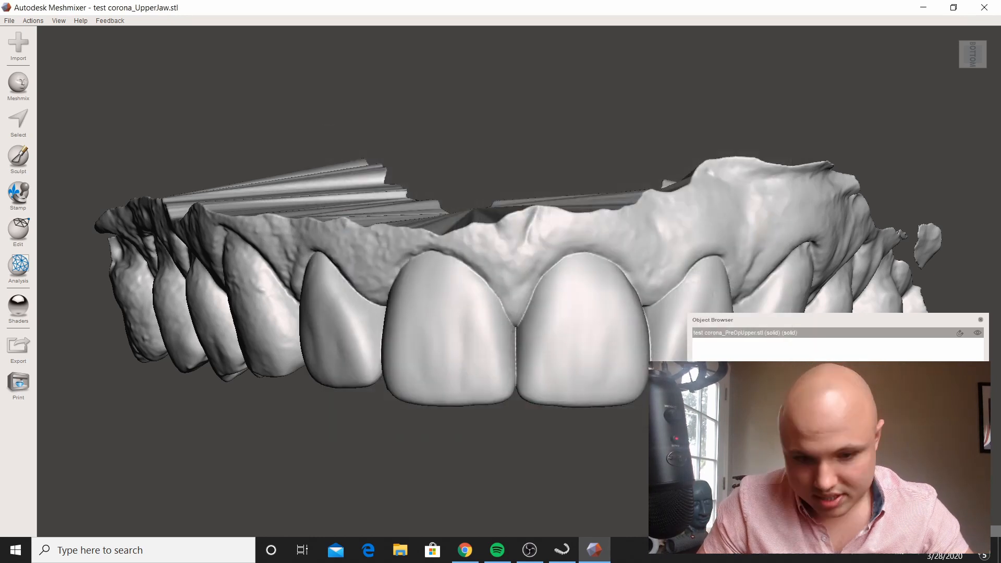
Step: Switch to inLab and close the open wax-up case without saving it
click(563, 548)
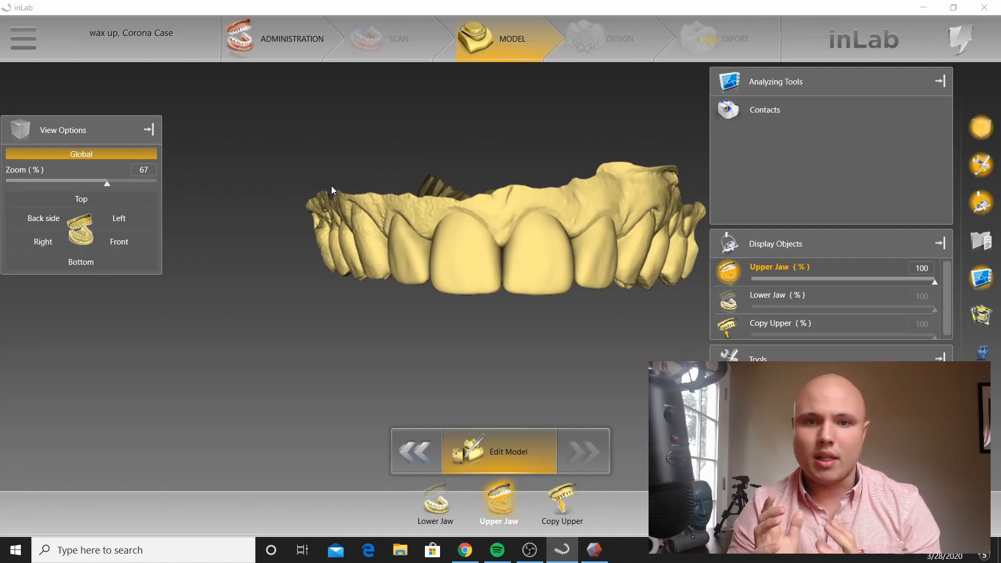
click(23, 38)
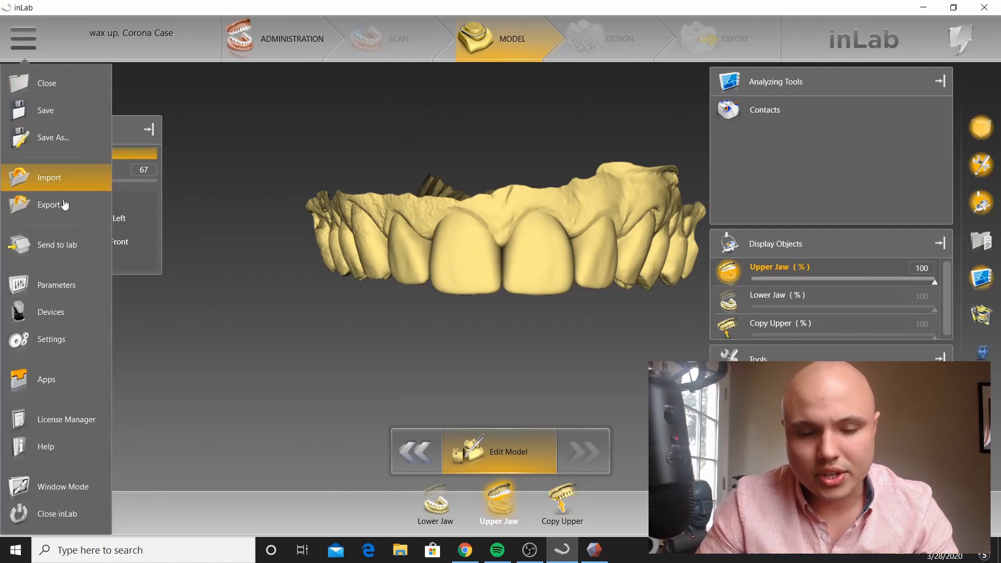
click(49, 79)
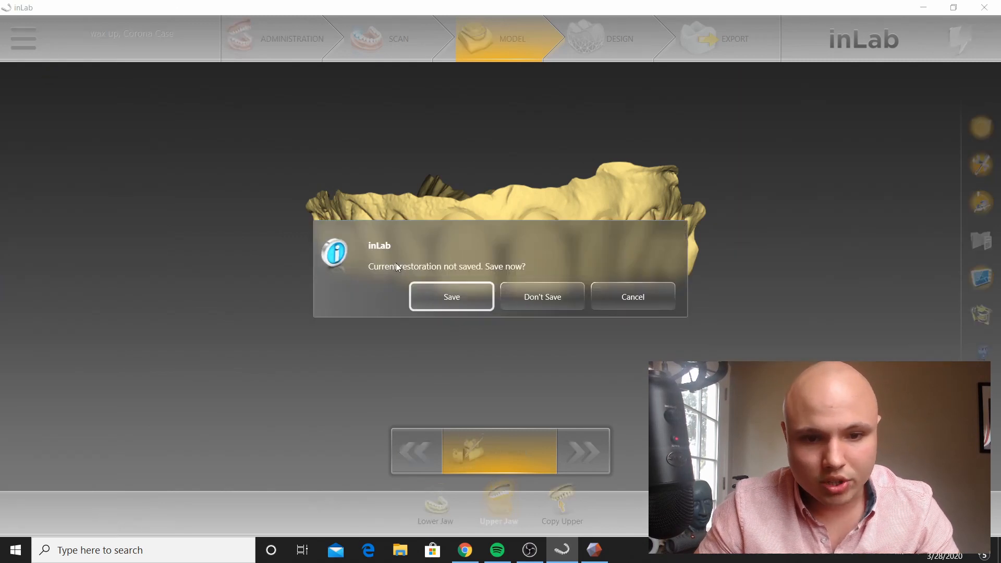
click(543, 296)
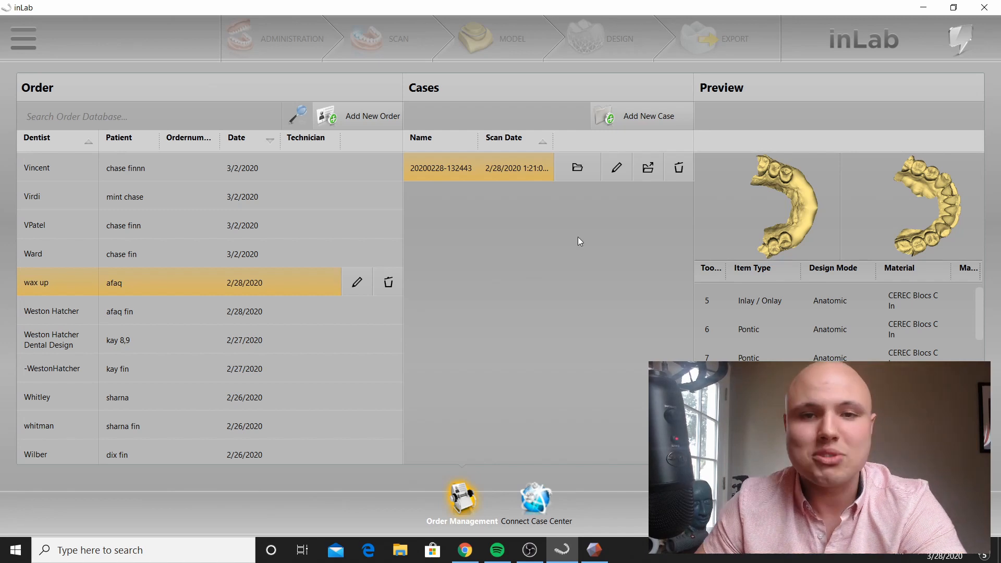
Step: Create a new order for dentist "wax up" and patient "corona fin", then save it and add a case
click(321, 131)
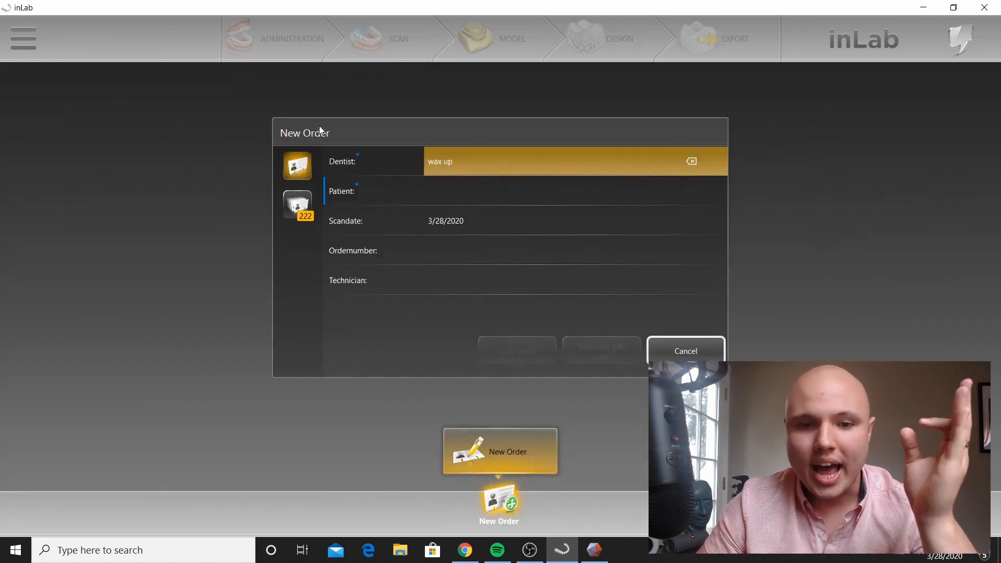
click(519, 196)
text(cor)
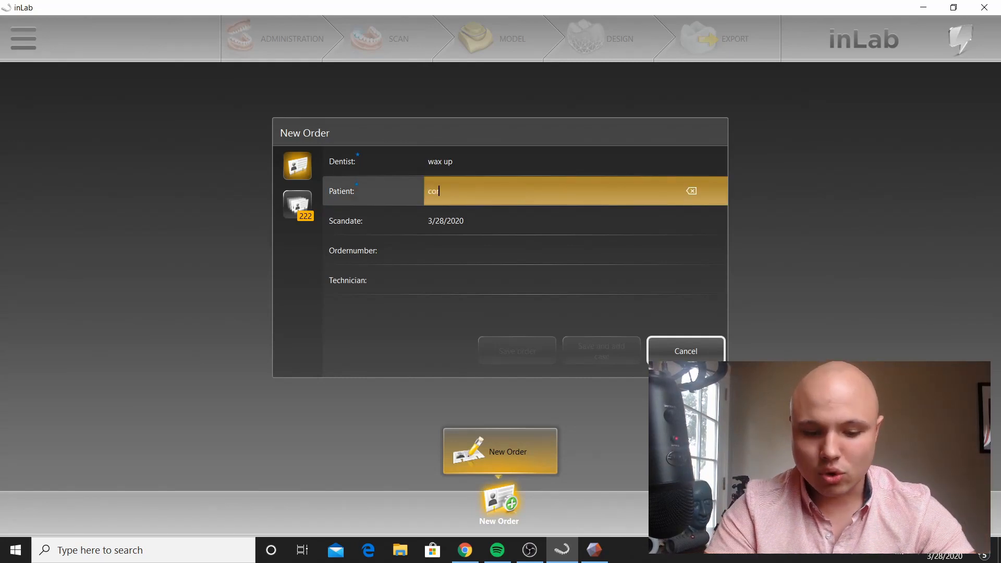
text(ona fin)
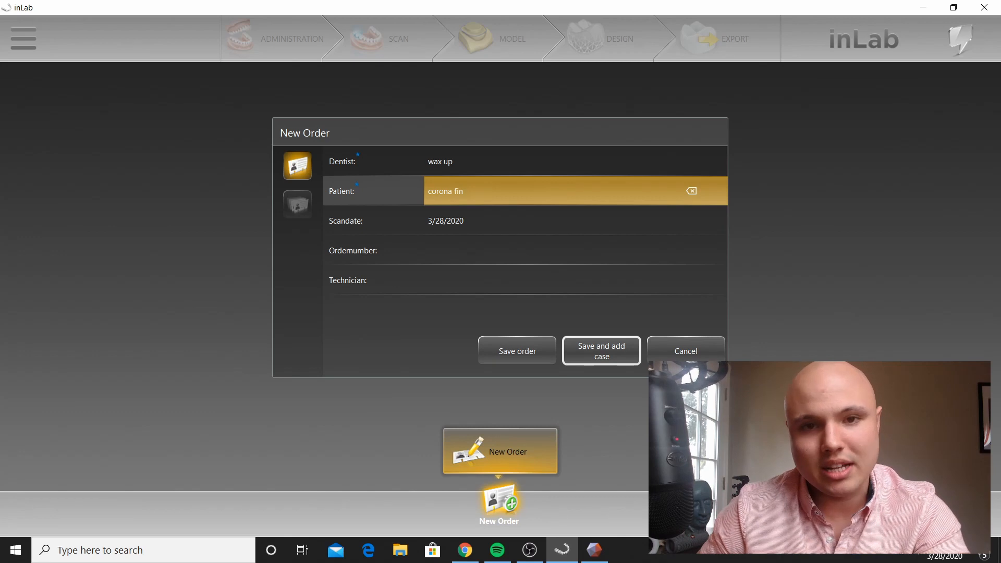
click(602, 351)
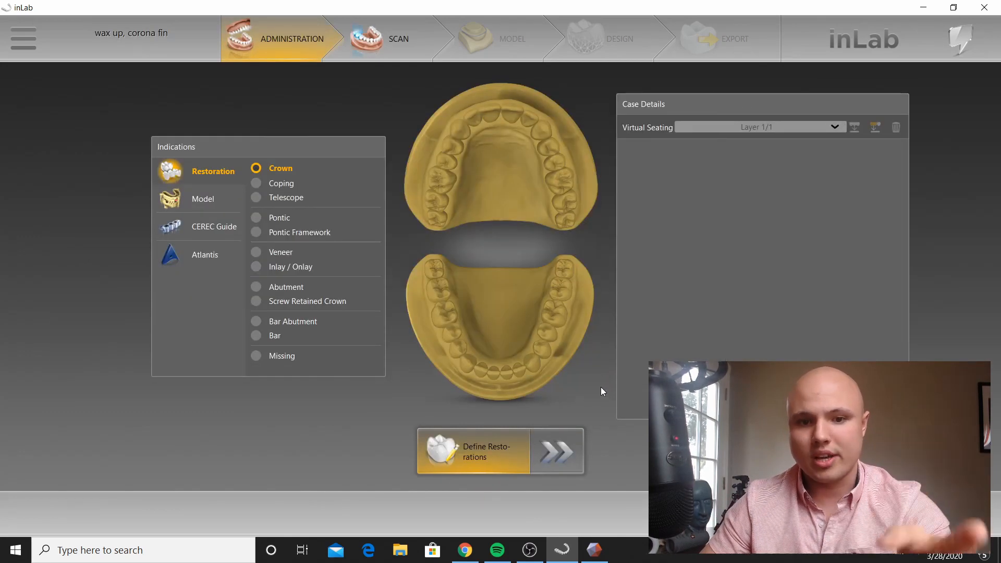
Step: Go to the Scan phase and load test corona_LowerJaw from the Desktop into the Lower Jaw catalogue
click(383, 47)
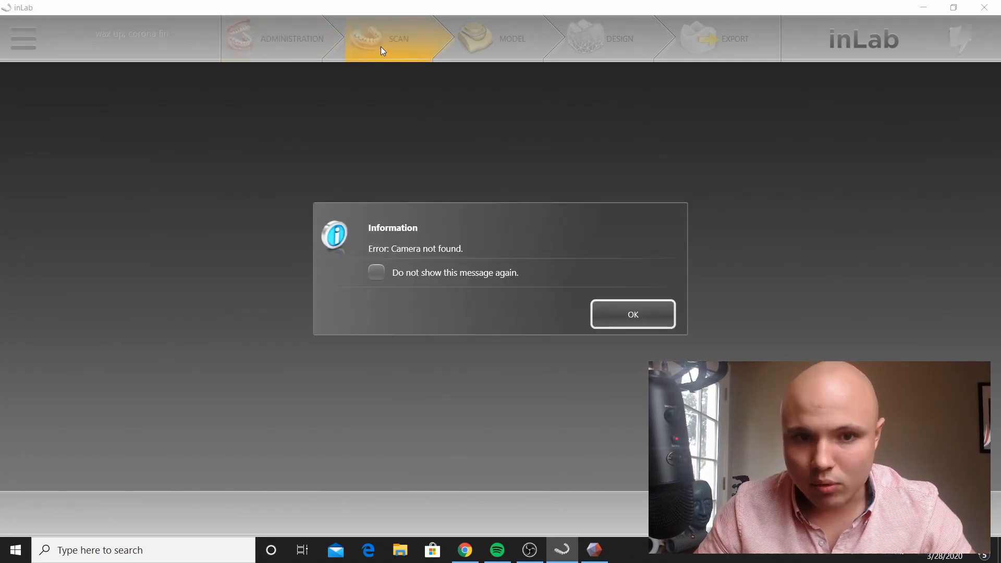
click(658, 324)
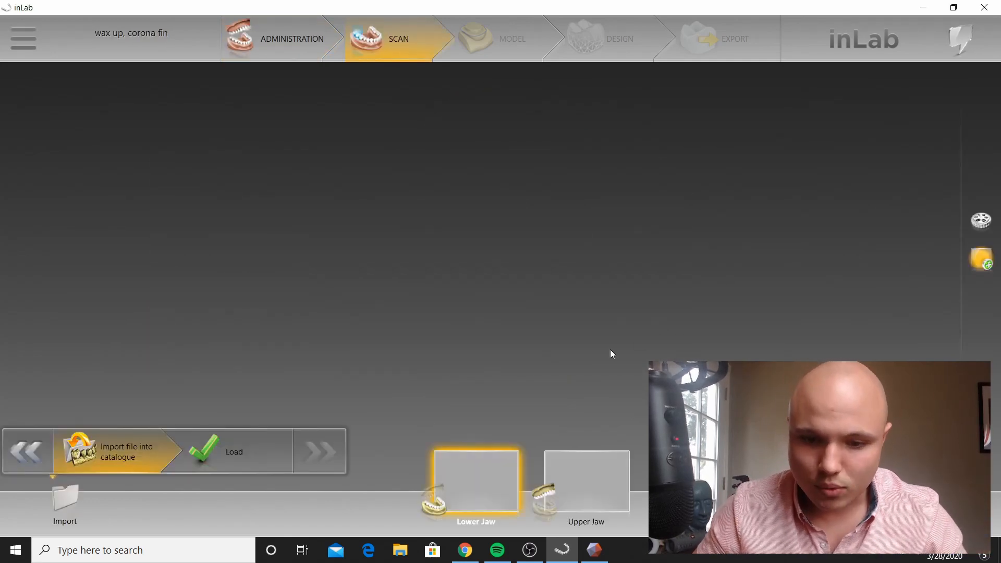
click(250, 452)
scroll(224, 142, down, 2)
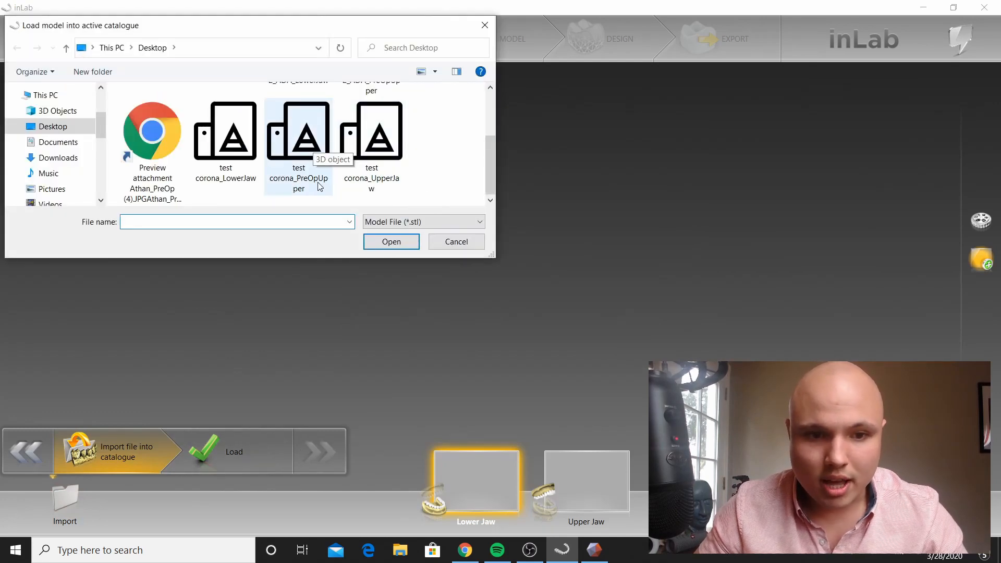
click(224, 147)
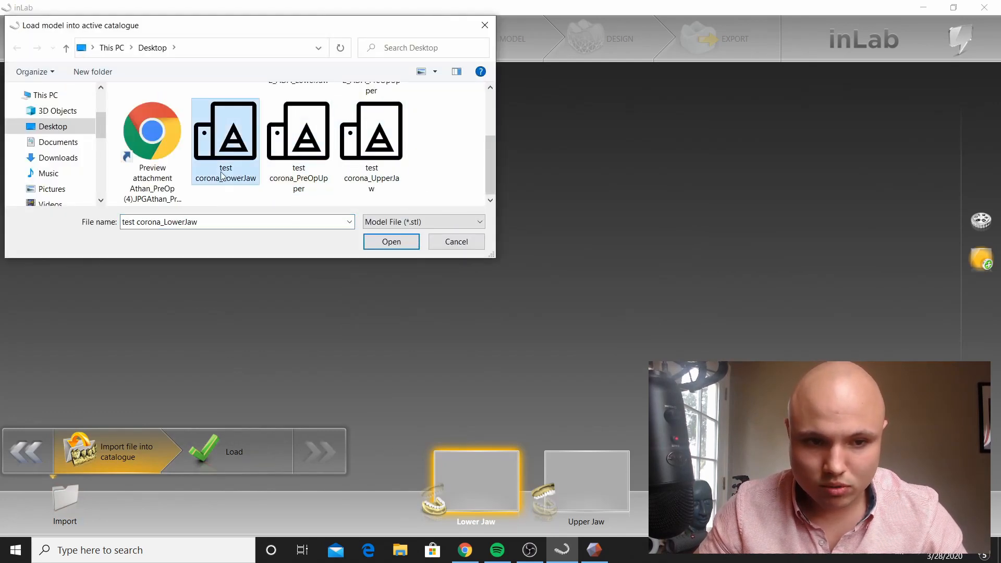
click(391, 243)
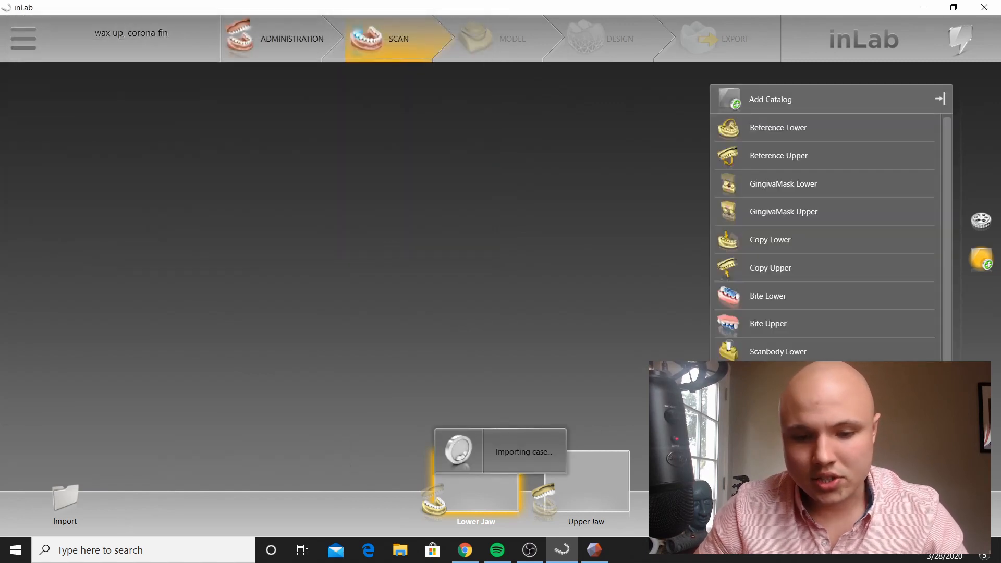
Step: Load the corona STL into the Upper Jaw catalogue, declining to open its model base or invert its orientation
click(606, 507)
click(266, 452)
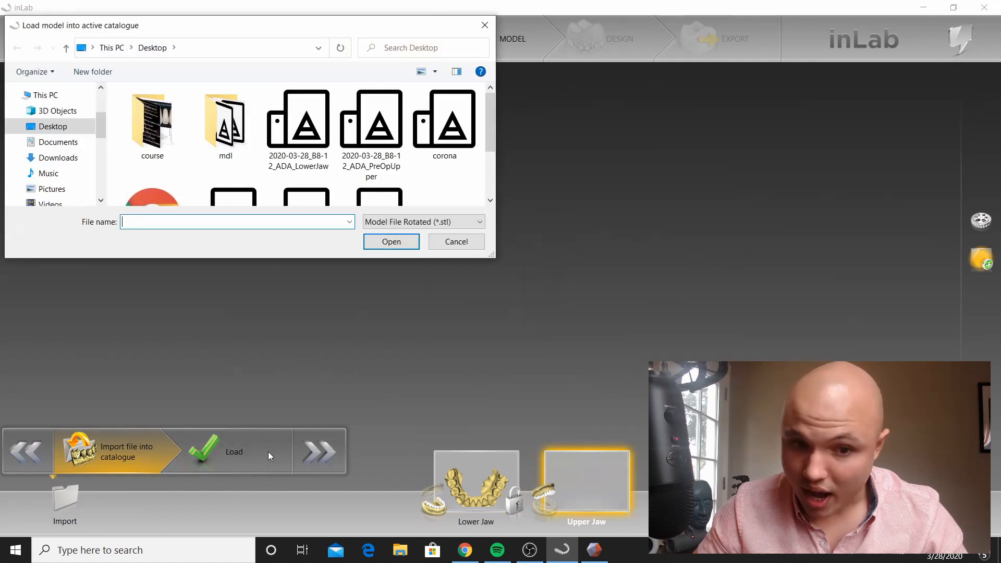
click(451, 157)
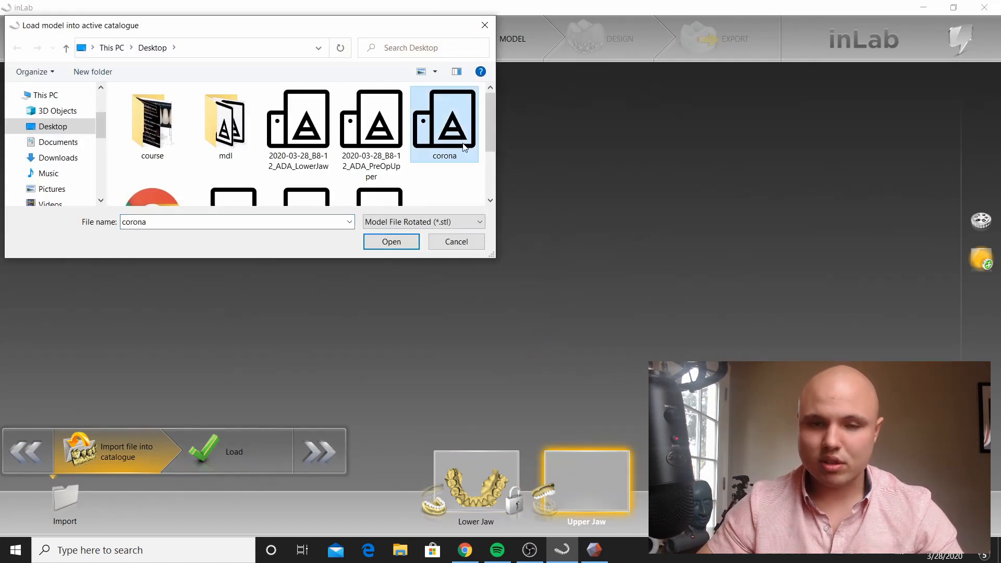
click(400, 241)
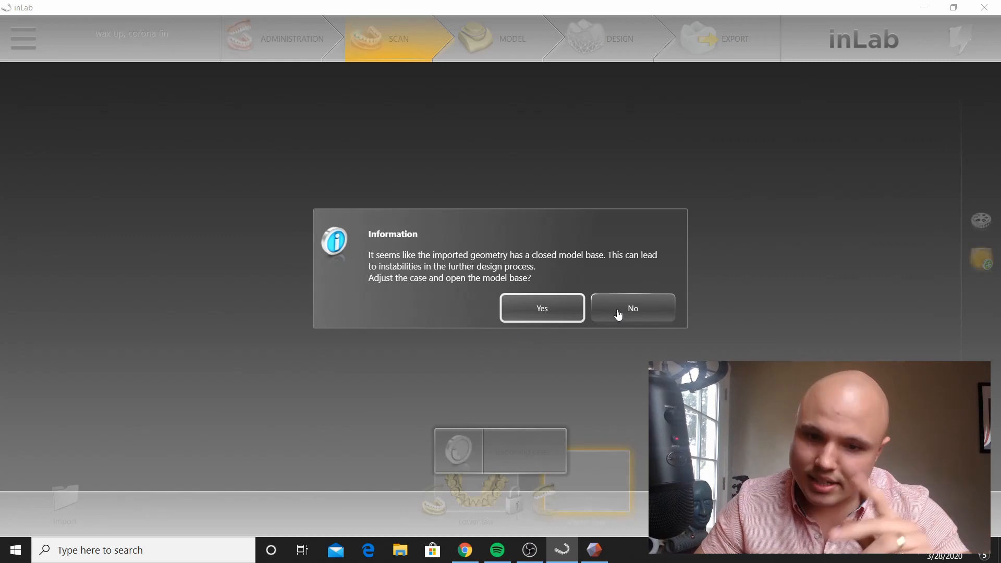
click(663, 307)
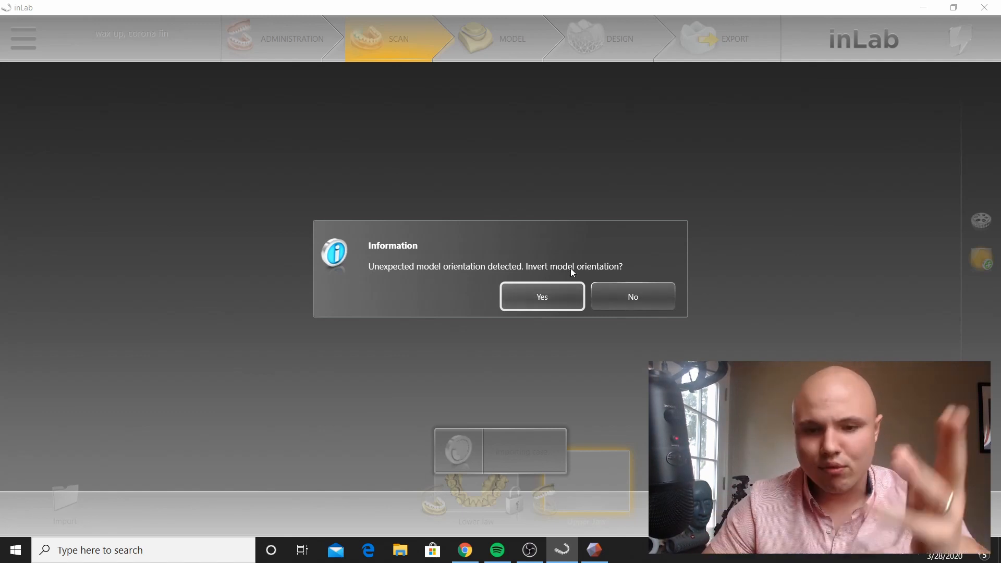
click(645, 294)
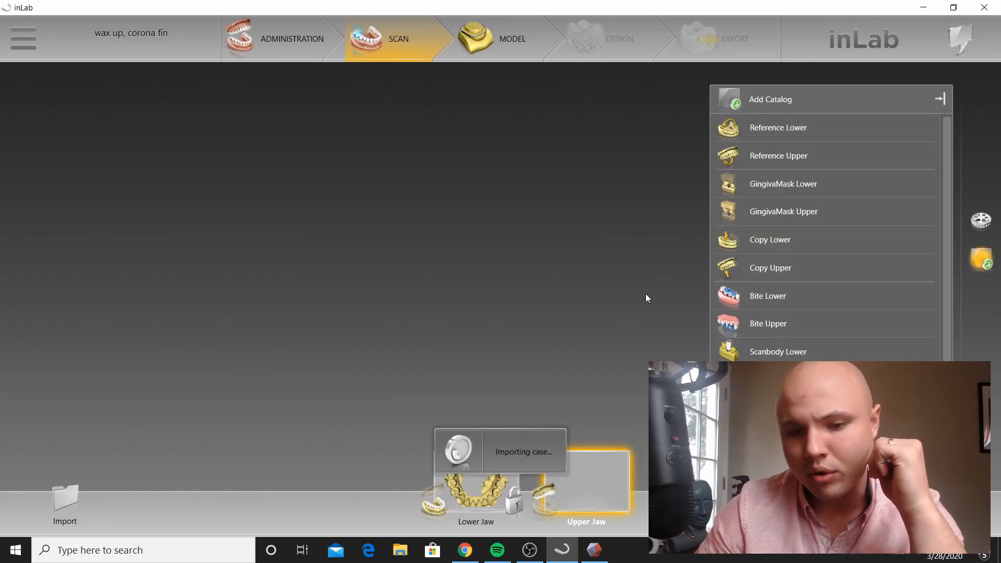
Step: Inspect the imported upper jaw's closed base and continue to the Model phase
drag(508, 366, 615, 239)
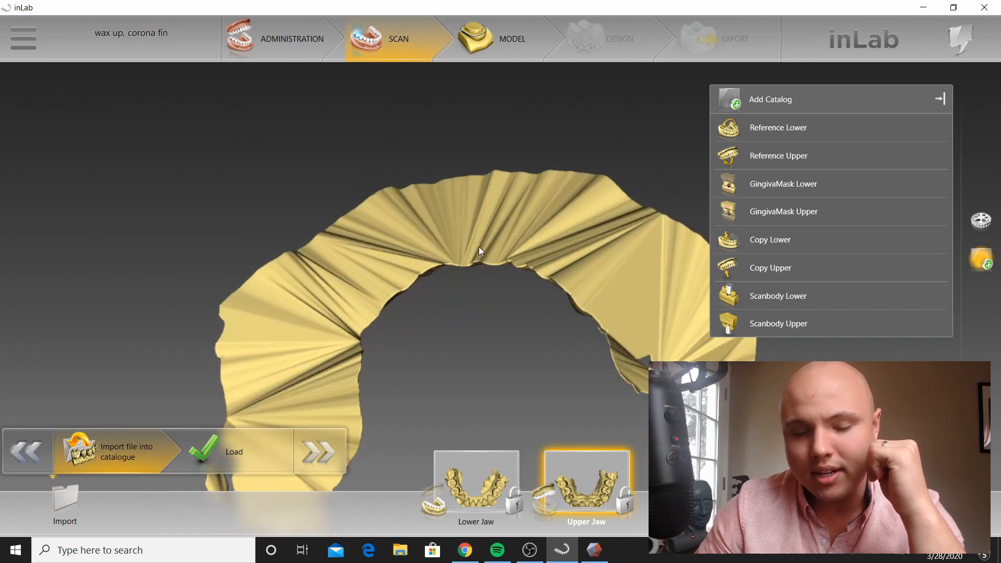
drag(434, 255, 387, 166)
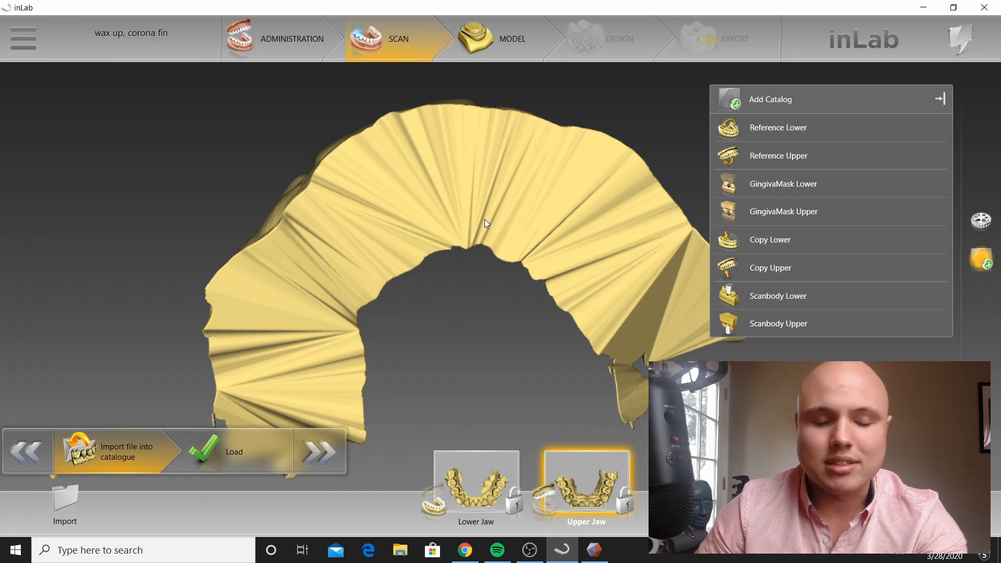
drag(490, 277, 537, 284)
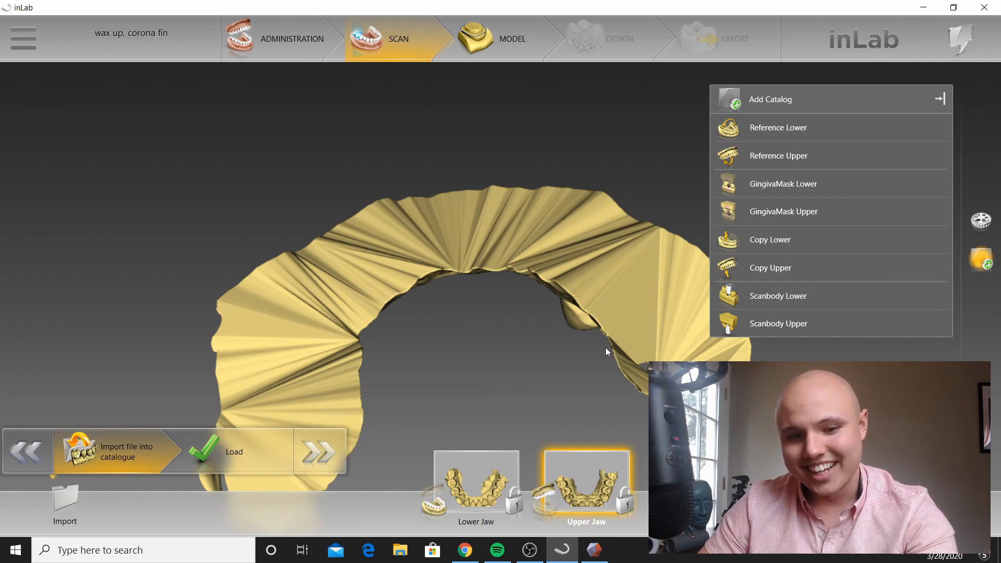
click(315, 452)
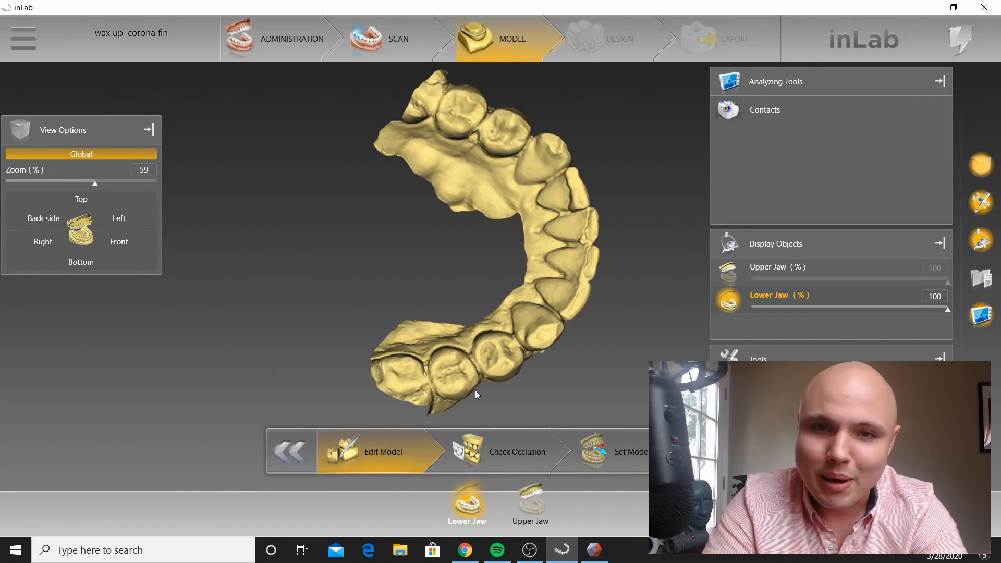
Step: Display the upper jaw from the front and examine its facial surfaces and closed base
click(514, 496)
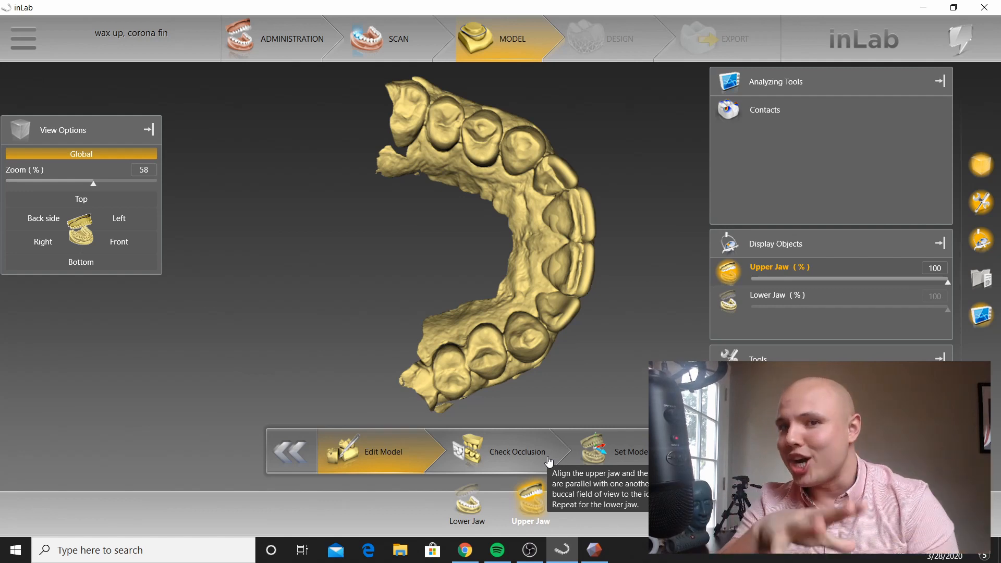
click(134, 242)
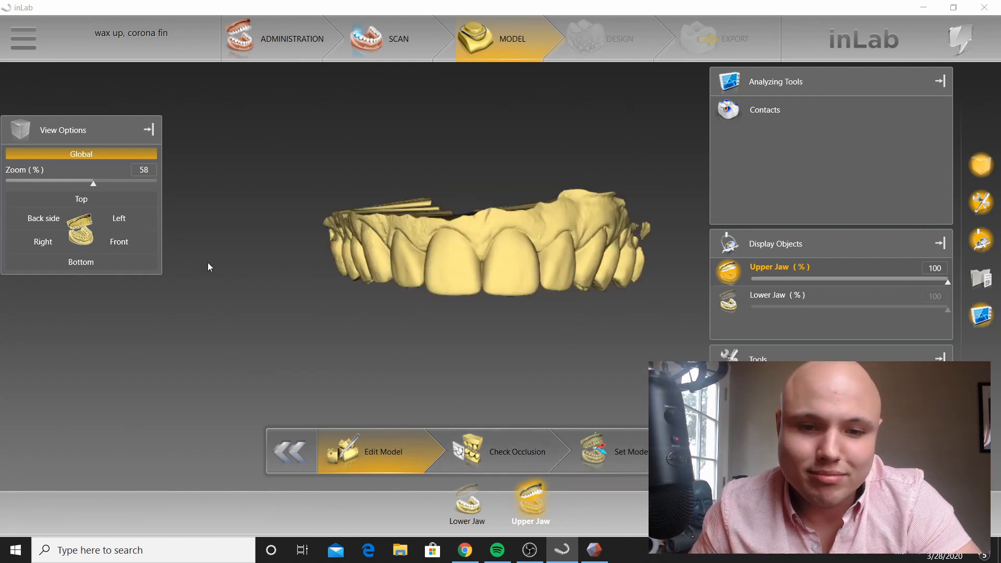
scroll(447, 292, up, 5)
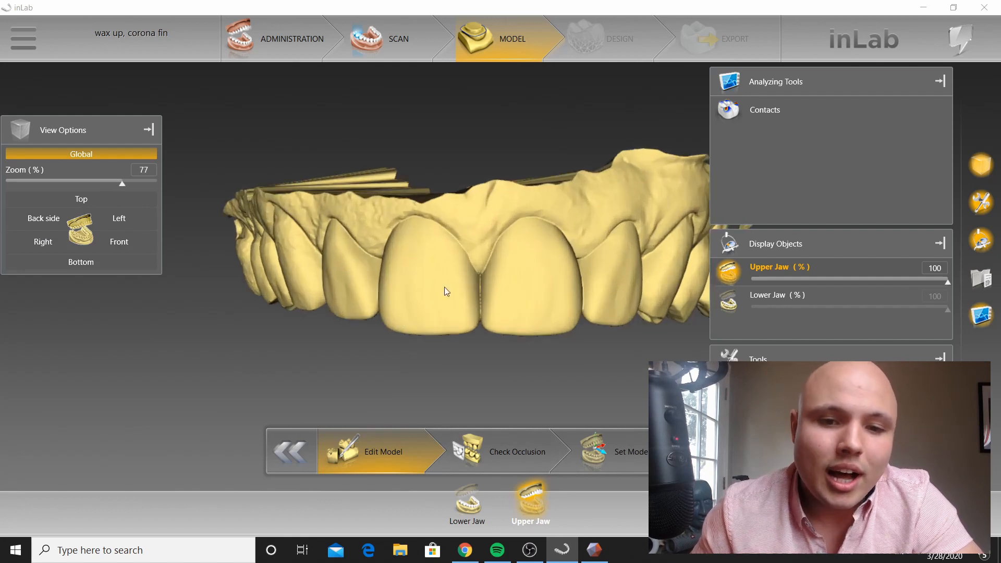
drag(487, 226, 487, 239)
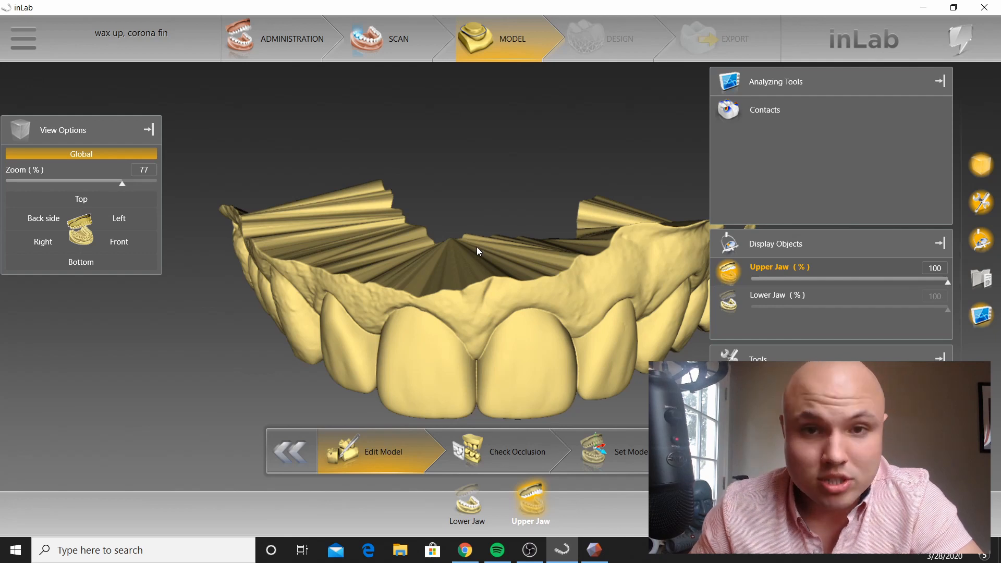
drag(476, 245, 613, 283)
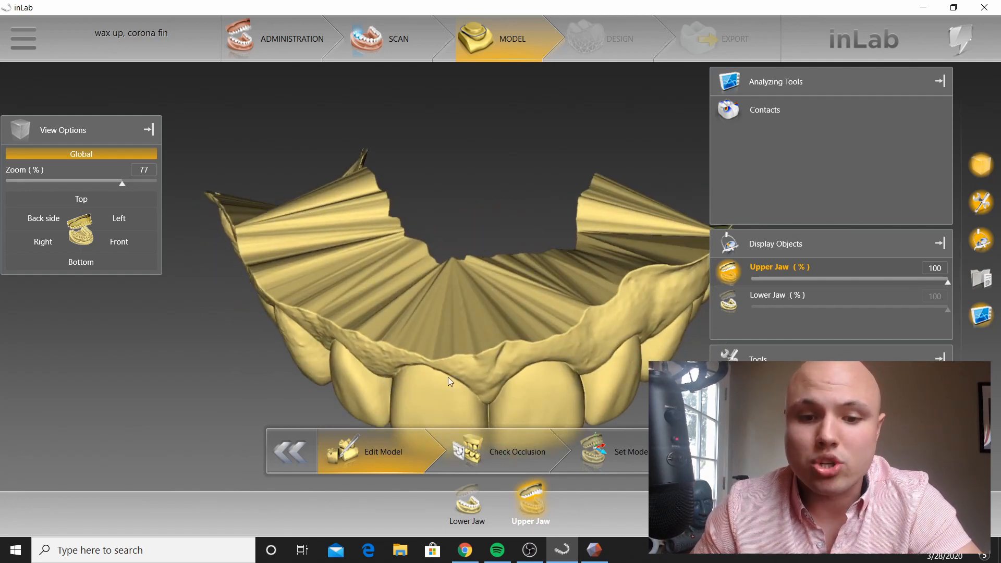
drag(487, 370, 486, 327)
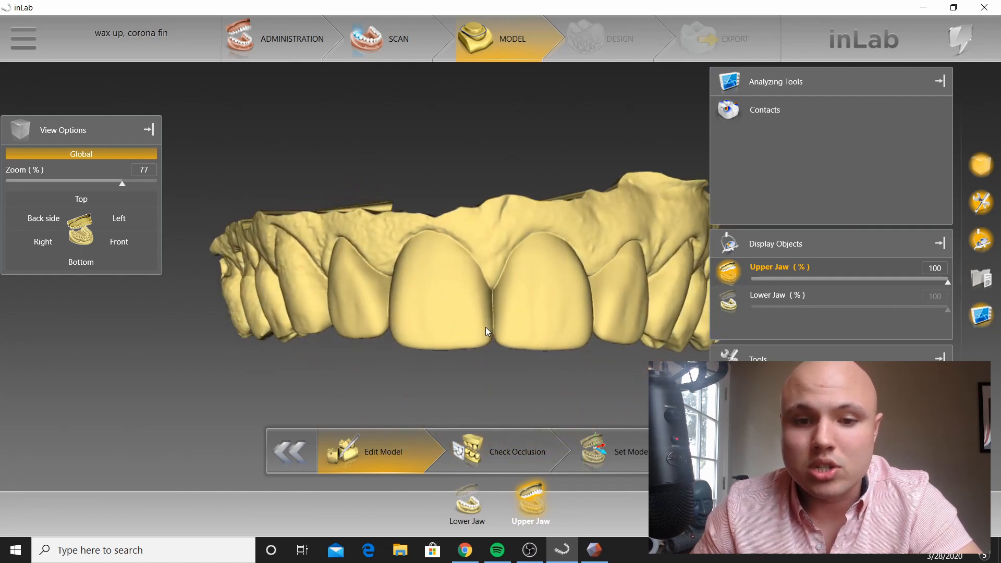
Step: Try to outline a cut around the upper jaw's posterior end and along its gingival border to trim the base
right_click(555, 263)
click(595, 286)
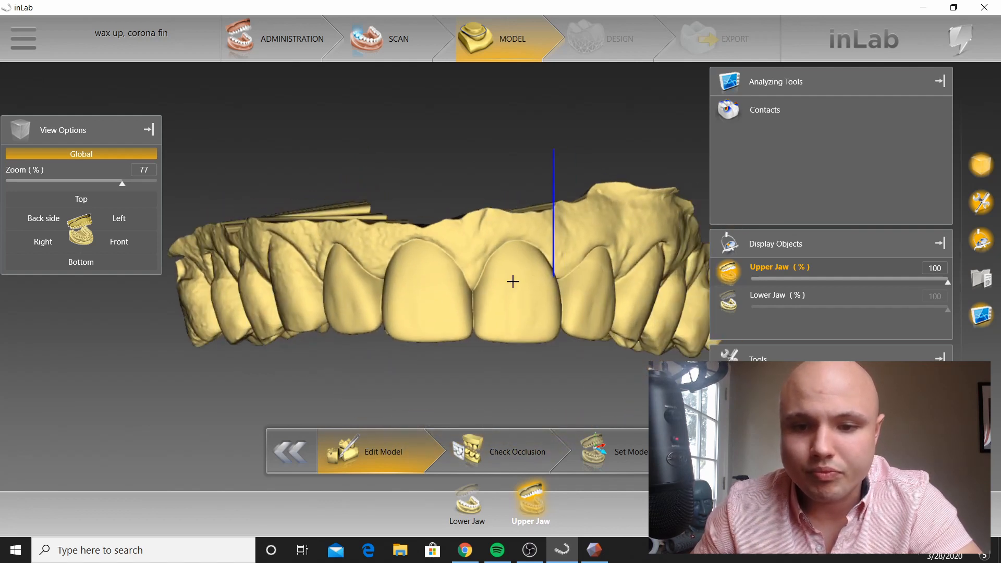
double_click(615, 301)
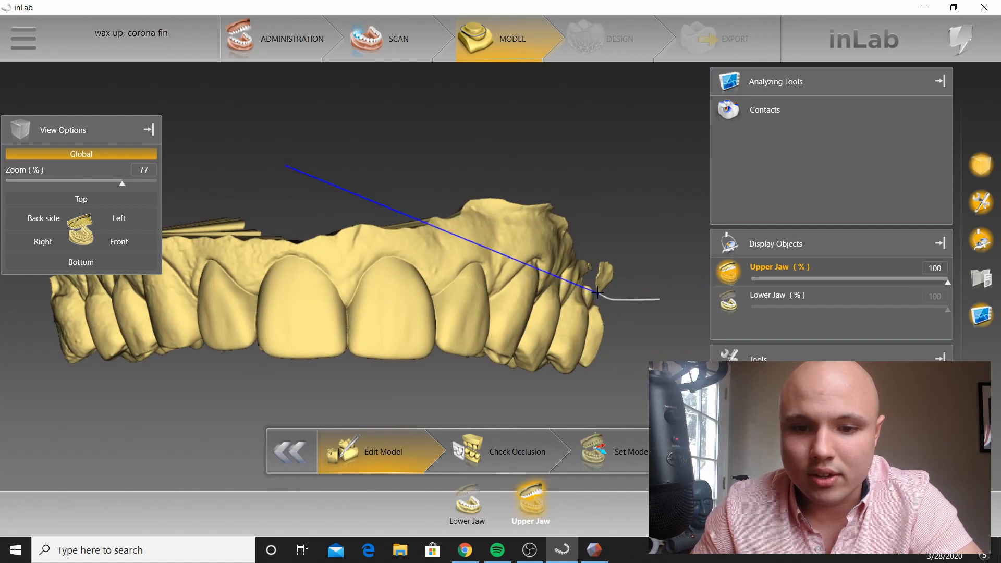
click(595, 288)
click(586, 265)
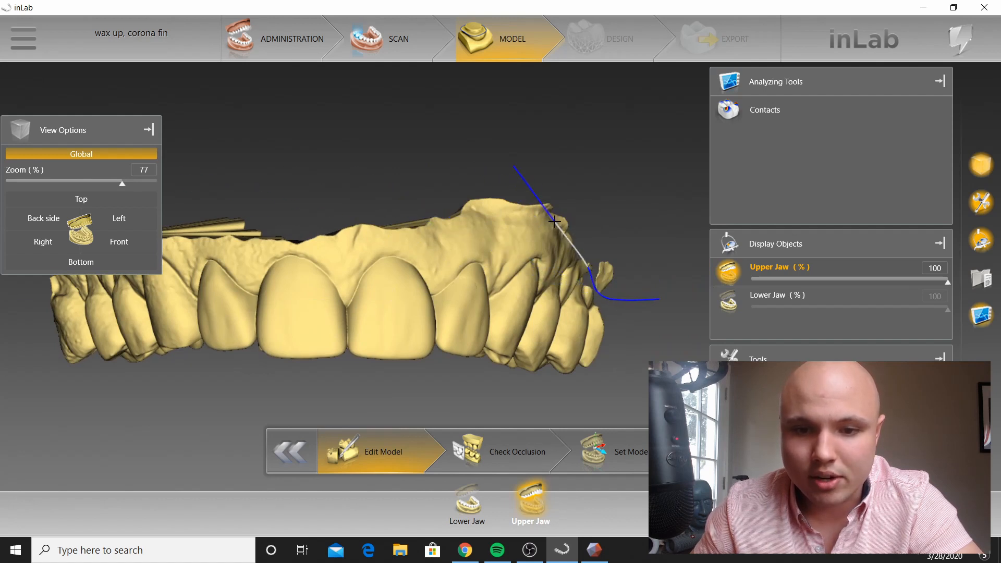
click(556, 223)
click(502, 203)
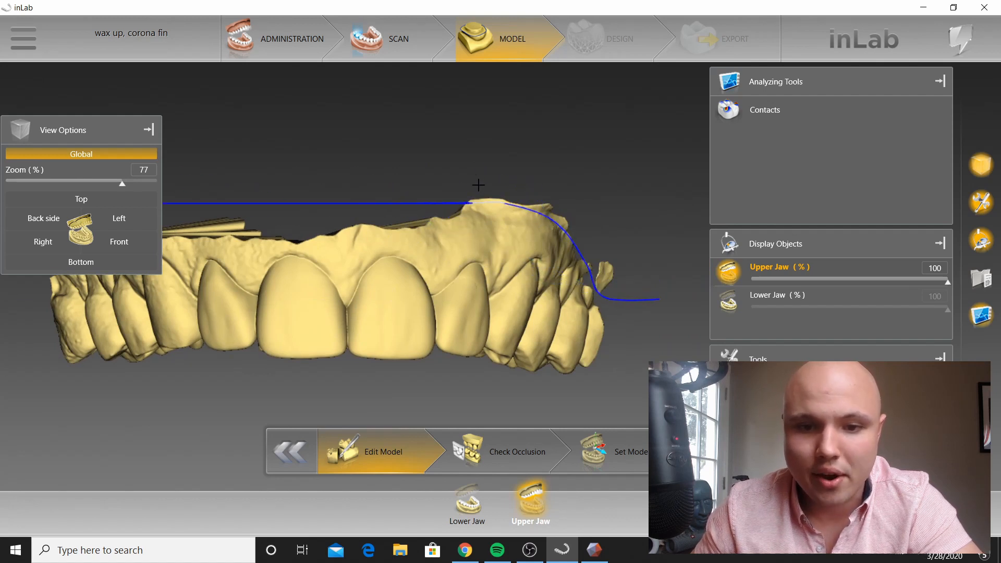
drag(399, 157, 450, 388)
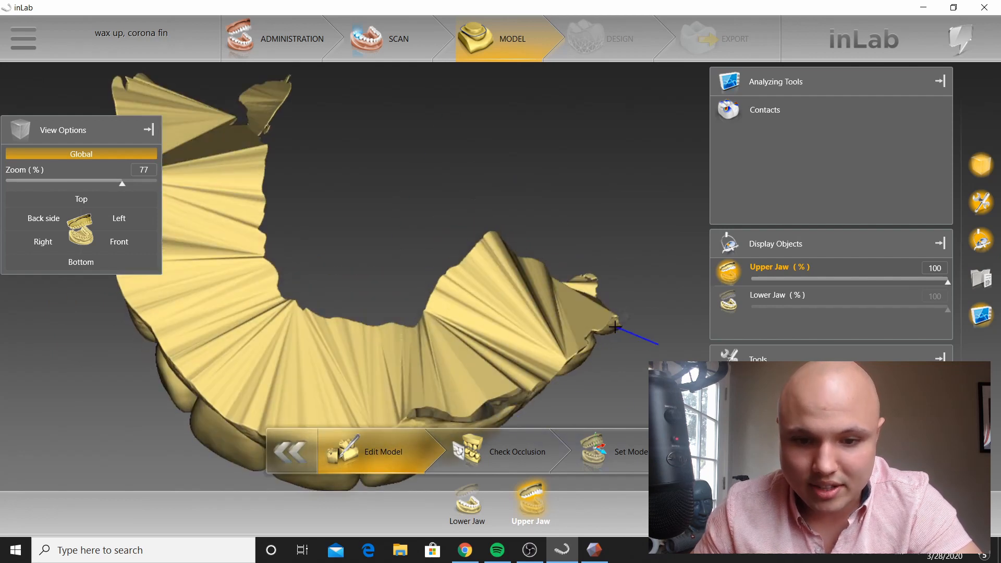
drag(473, 344, 445, 194)
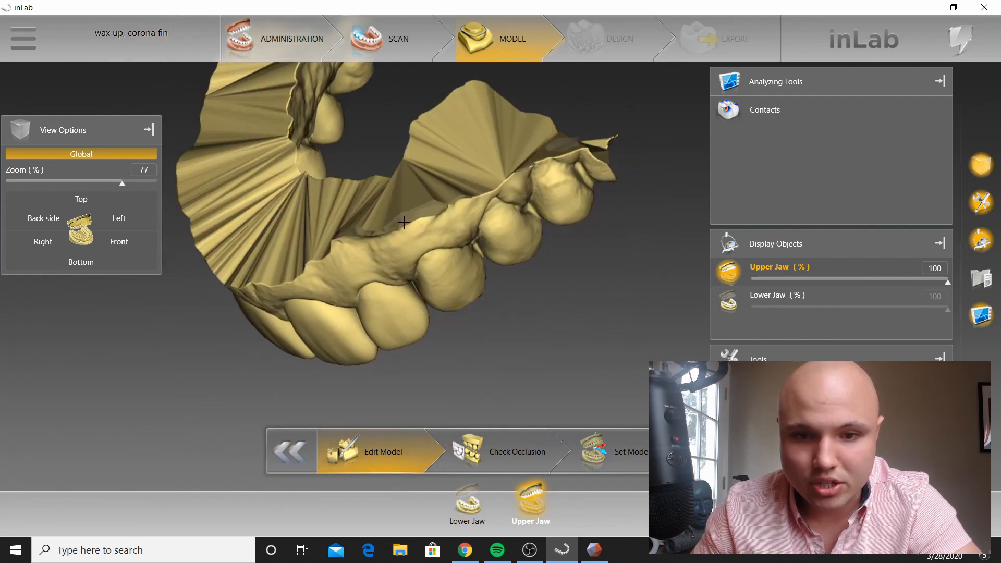
Step: Open the case in the inLab Model 18 app
click(19, 40)
click(61, 375)
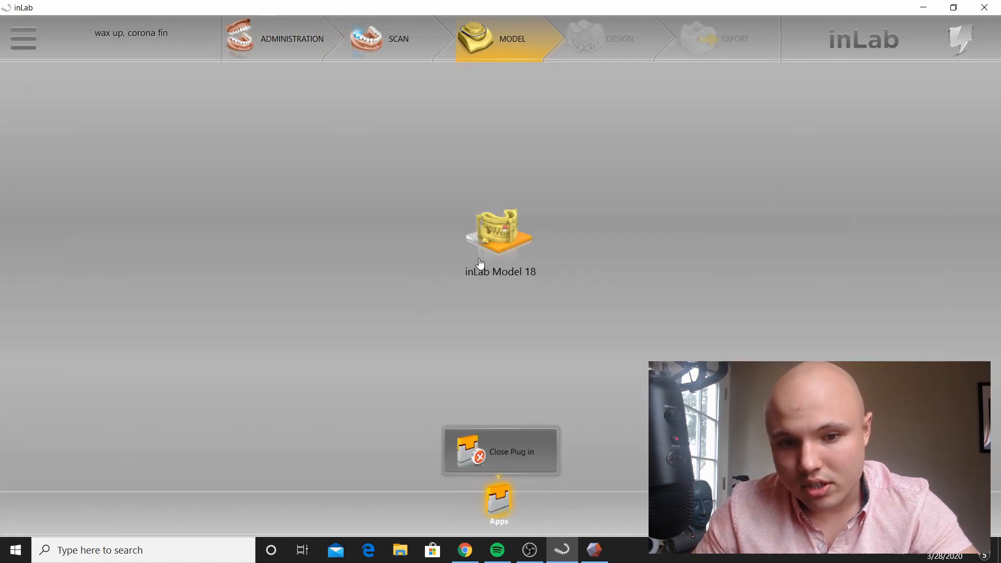
click(492, 253)
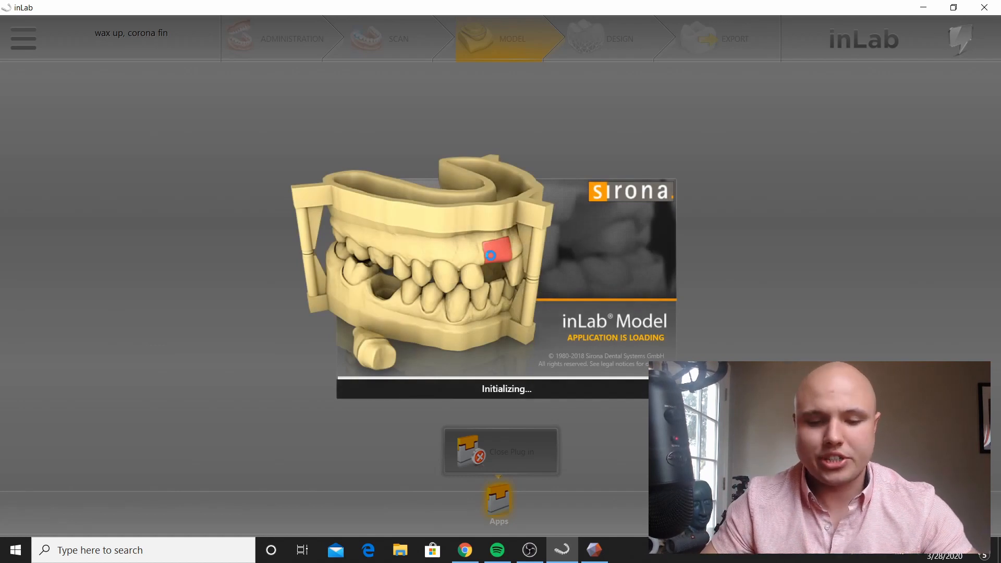
click(530, 552)
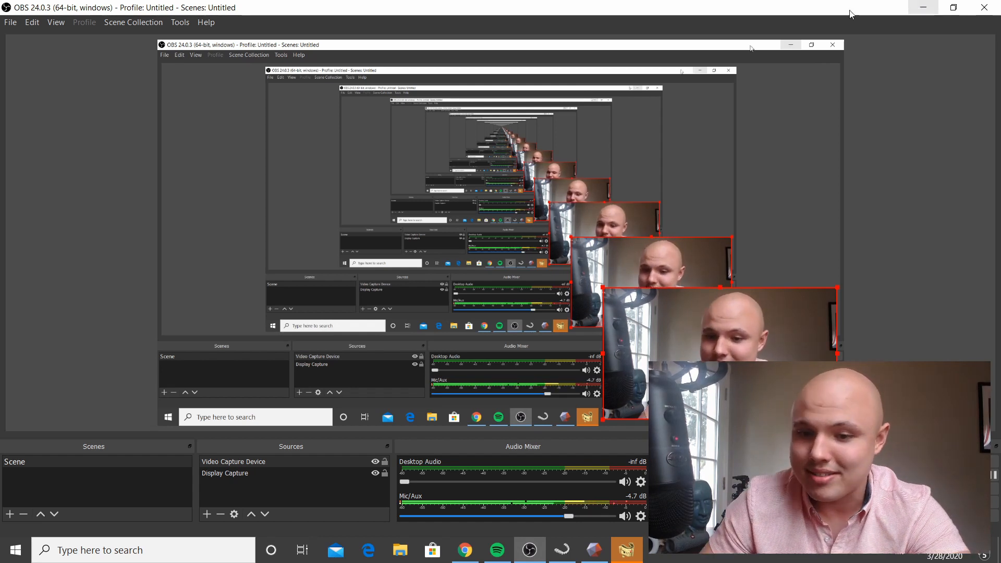
click(928, 7)
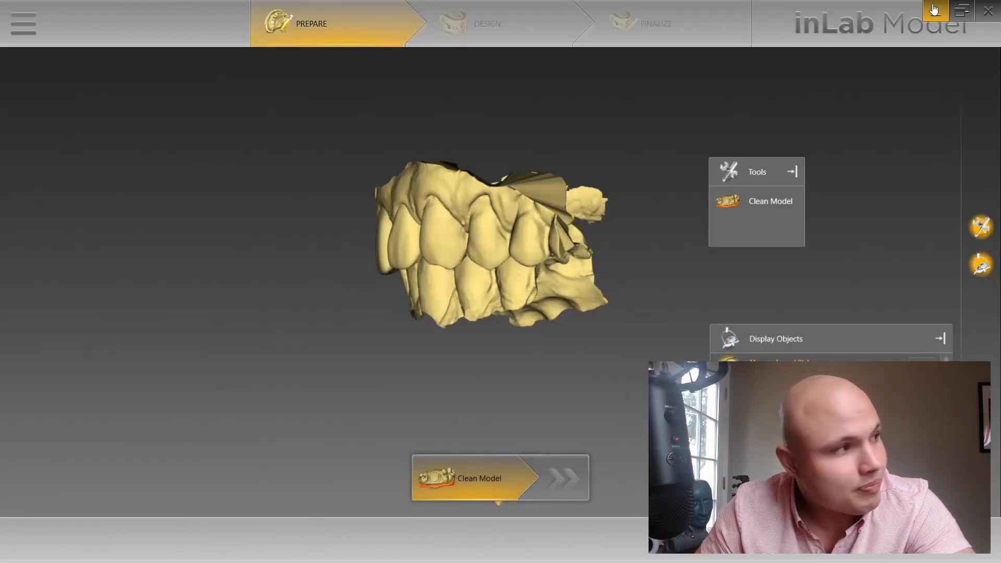
Step: Start Clean Model and redraw the lower jaw's trim line along the facial side below the premolars and molars
click(741, 199)
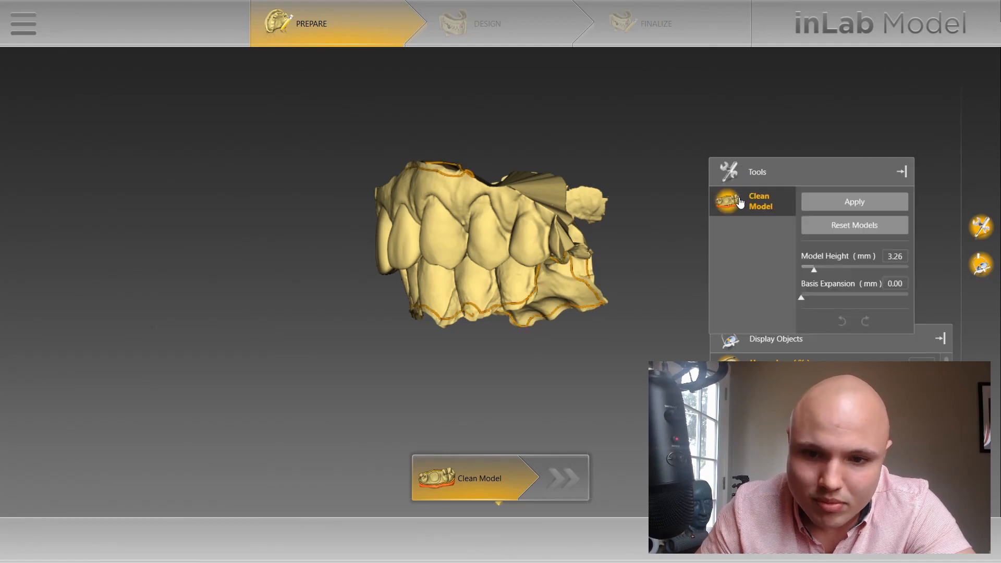
mouse_move(374, 247)
mouse_down()
mouse_move(447, 296)
mouse_move(490, 251)
mouse_move(527, 346)
mouse_move(615, 346)
mouse_up()
scroll(494, 276, up, 3)
click(615, 346)
right_drag(655, 330, 600, 315)
drag(600, 315, 576, 313)
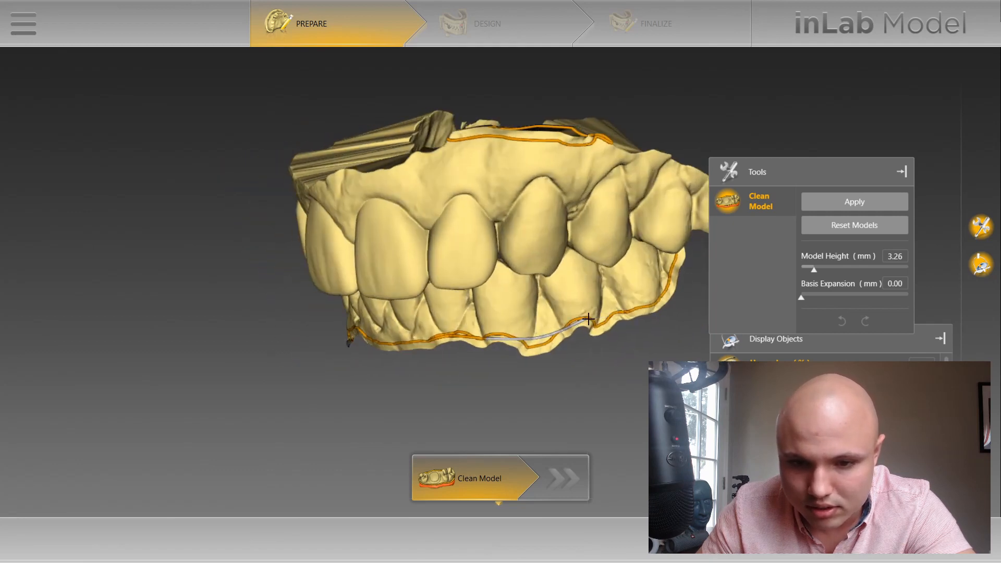
drag(582, 320, 563, 332)
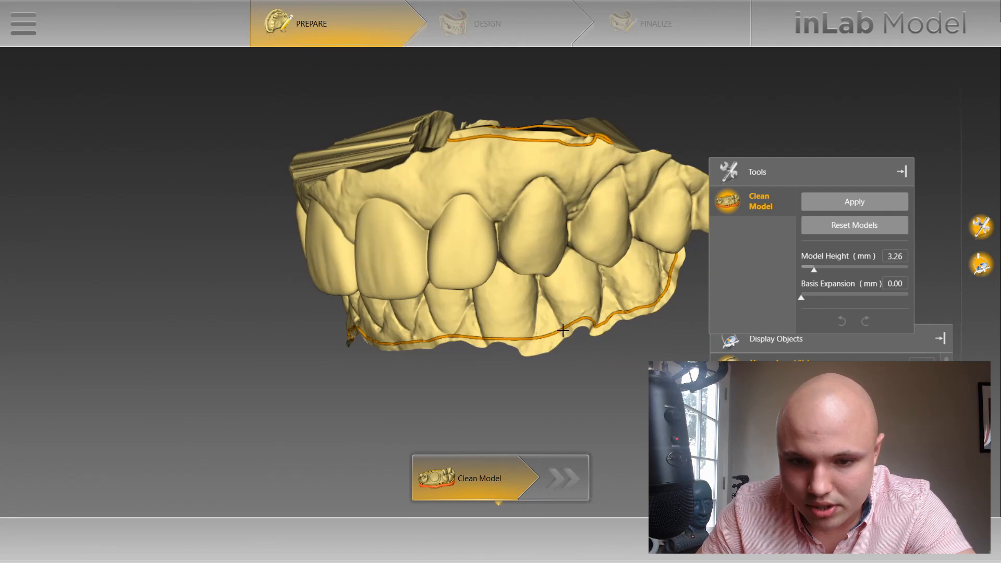
middle_drag(600, 313, 496, 276)
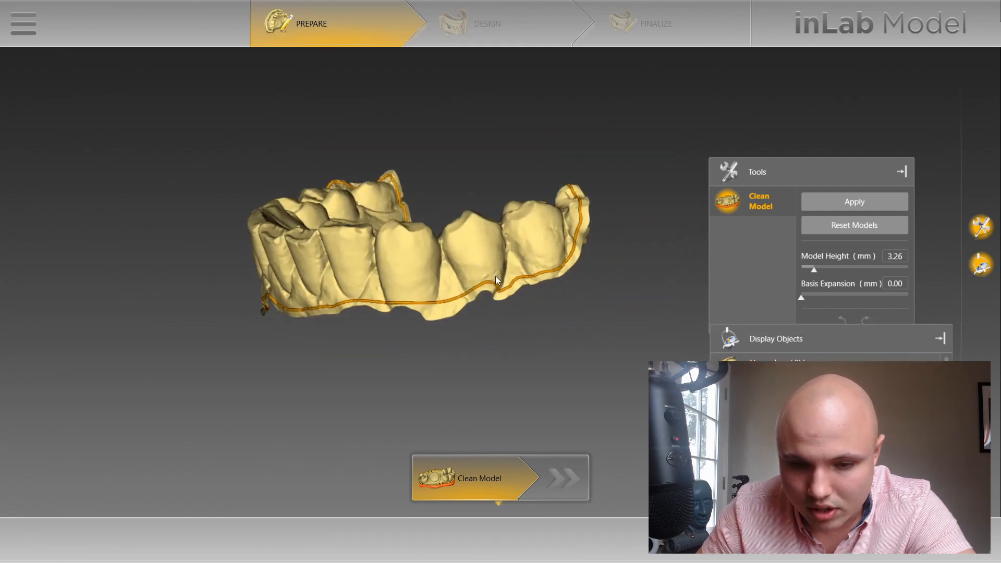
scroll(450, 322, up, 3)
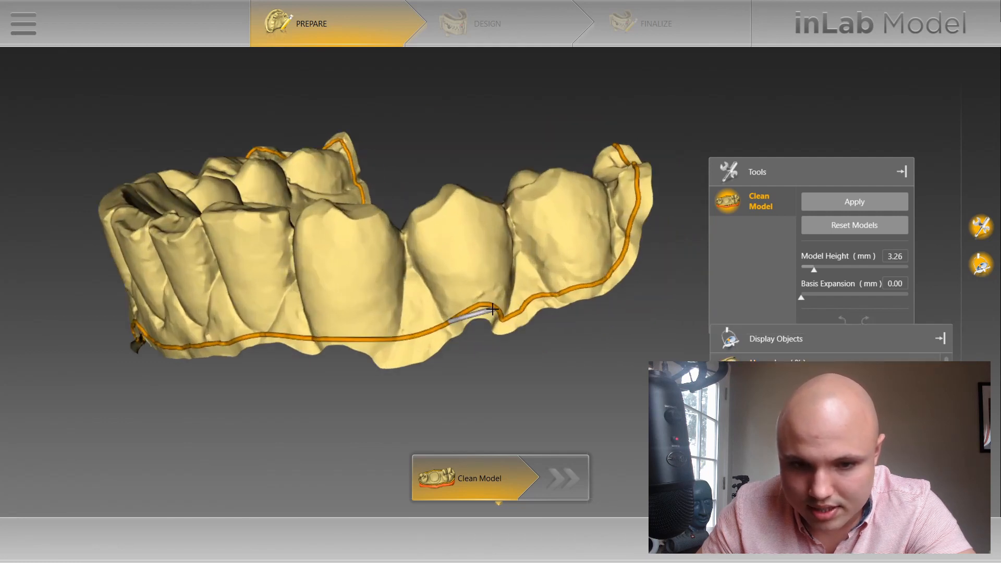
mouse_move(495, 308)
mouse_down()
mouse_move(602, 277)
mouse_move(626, 240)
mouse_move(637, 198)
mouse_move(631, 151)
mouse_move(581, 73)
mouse_move(571, 152)
mouse_move(538, 148)
mouse_move(313, 286)
mouse_move(253, 305)
mouse_up()
Step: Redraw the lower trim line along the lingual side, from the molar end past the front teeth to the opposite side
mouse_move(253, 305)
right_down()
mouse_move(409, 282)
mouse_move(443, 254)
mouse_move(456, 164)
right_up()
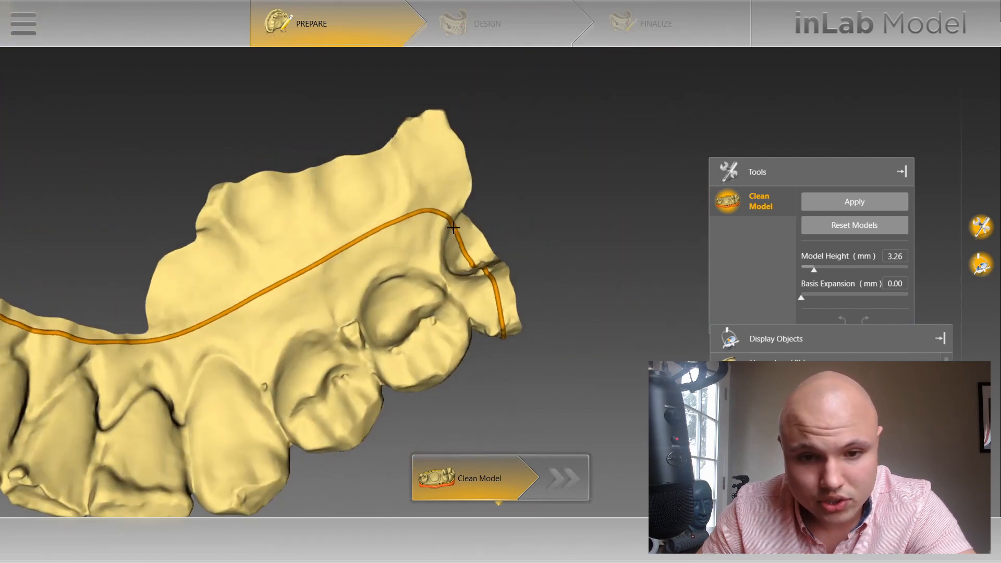
mouse_move(453, 225)
mouse_down()
mouse_move(429, 190)
mouse_move(397, 173)
mouse_move(346, 179)
mouse_move(293, 203)
mouse_move(241, 246)
mouse_move(196, 308)
mouse_move(141, 337)
mouse_move(117, 341)
mouse_move(116, 328)
mouse_up()
right_drag(116, 330, 340, 246)
mouse_move(451, 319)
mouse_down()
mouse_move(380, 288)
mouse_move(342, 242)
mouse_move(320, 109)
mouse_up()
click(325, 102)
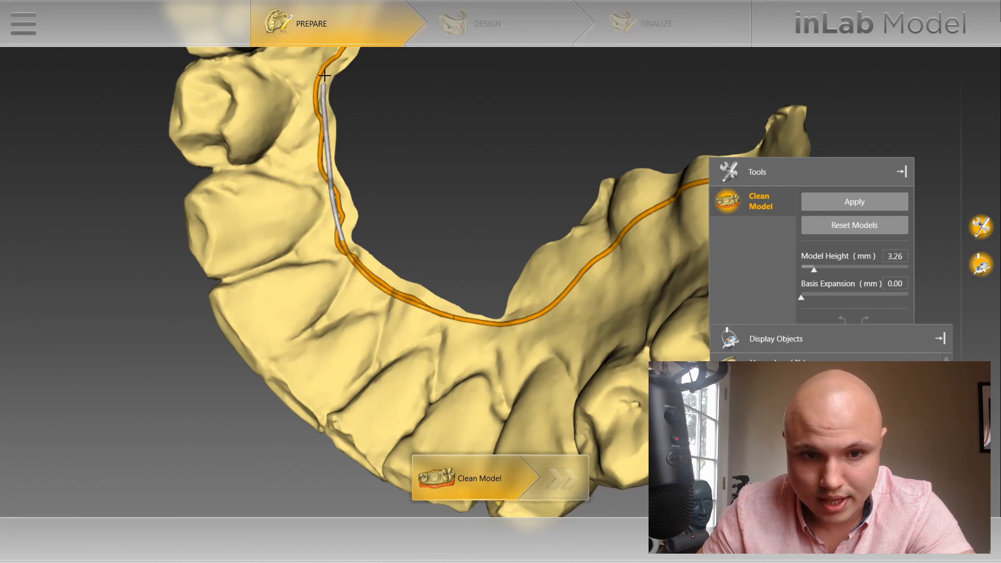
Step: Extend the smoothed lingual trim line along the opposite premolars and molars up to the last lower molar
right_drag(328, 74, 300, 211)
click(298, 211)
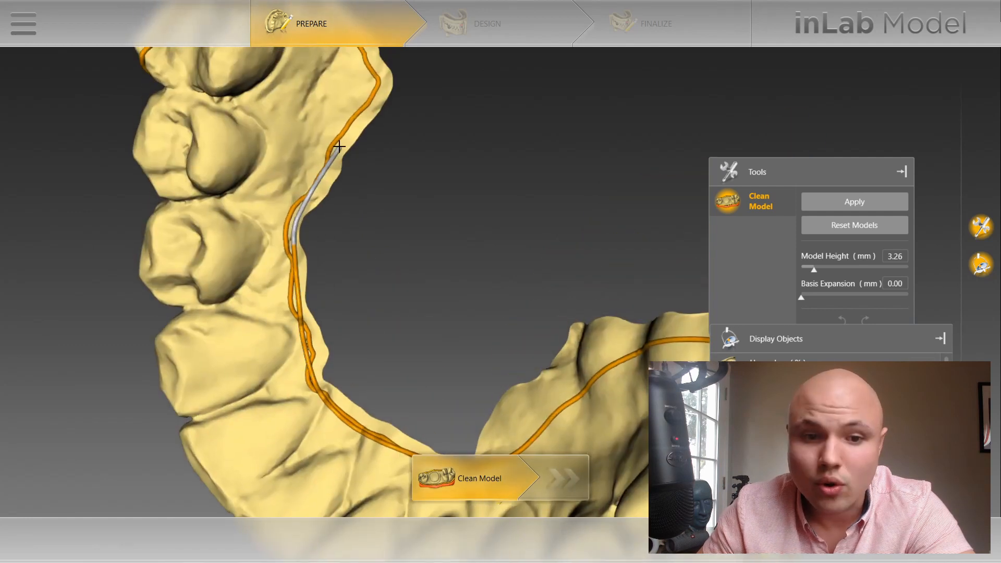
mouse_move(364, 89)
right_down()
mouse_move(348, 182)
mouse_move(342, 170)
right_up()
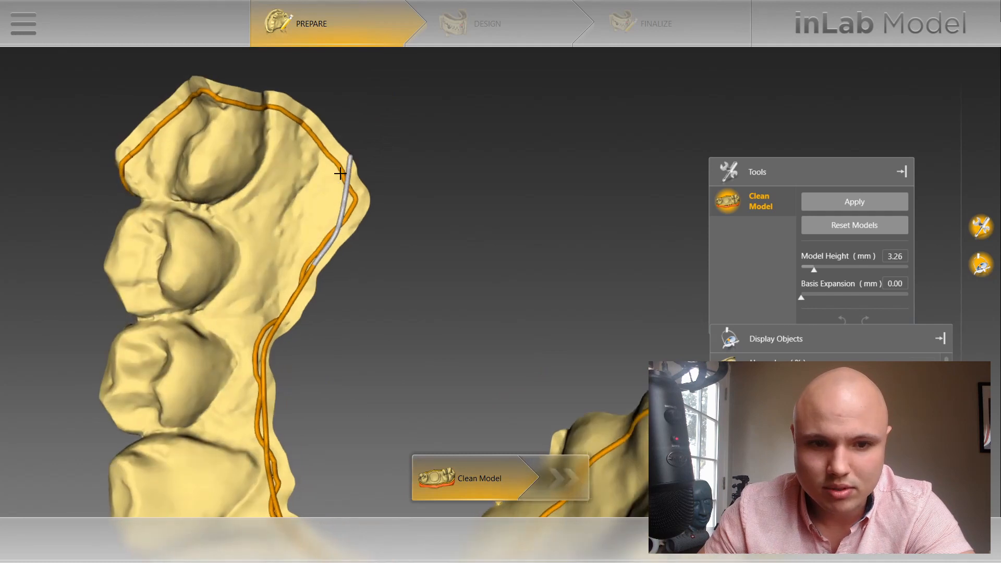
double_click(313, 136)
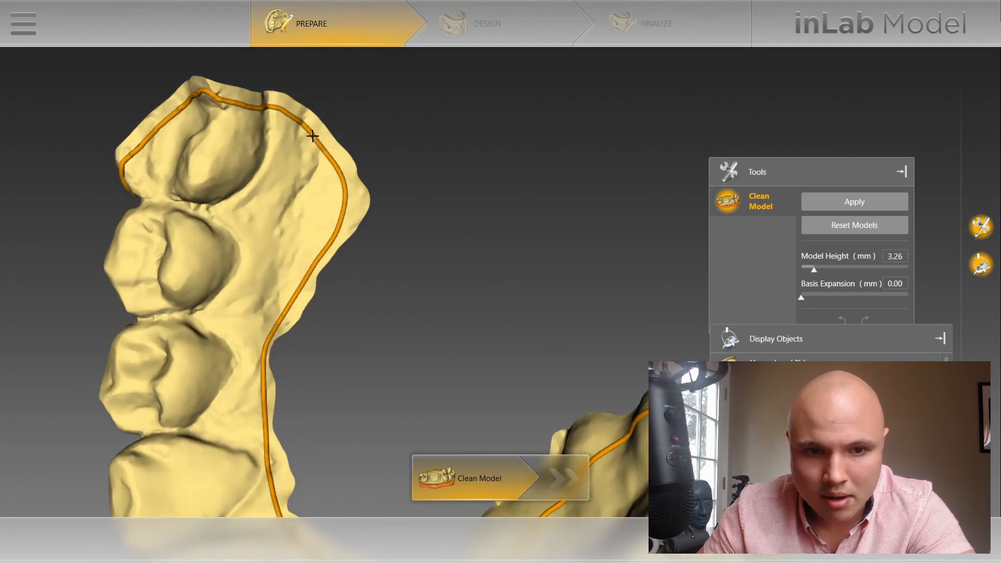
Step: Smooth the lower trim line across the posterior end behind the last molar
mouse_move(304, 124)
right_down()
mouse_move(318, 151)
mouse_move(302, 127)
right_up()
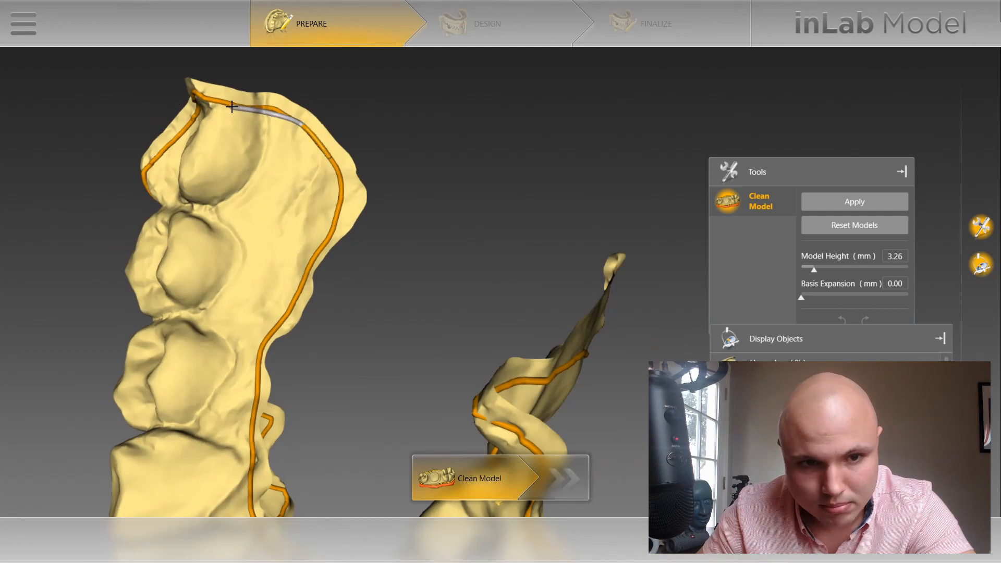
right_drag(214, 105, 198, 106)
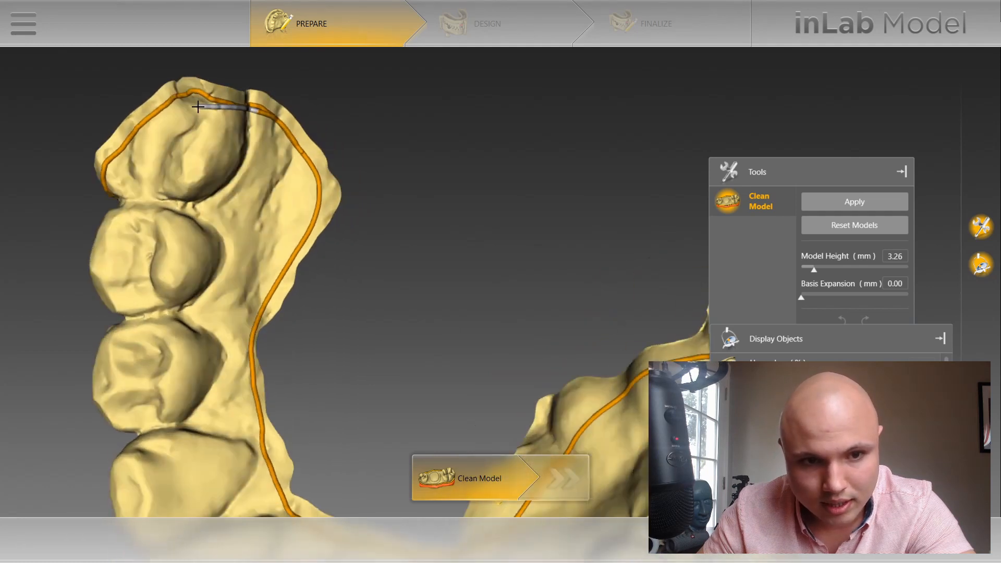
double_click(129, 138)
right_drag(129, 137, 453, 279)
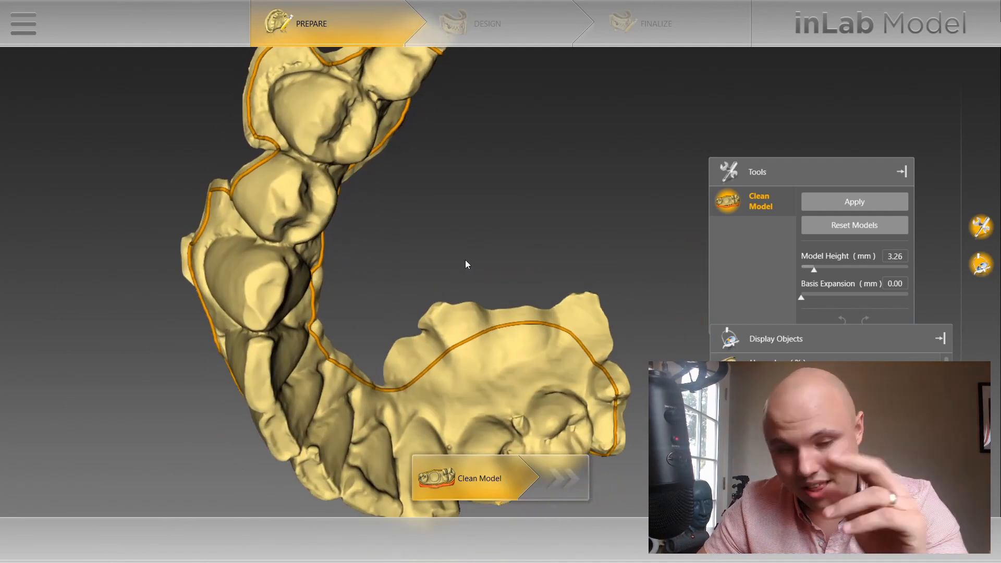
Step: Move the lower trim line closer to the last molar's facial side and join it beside the neighbouring tooth
right_drag(467, 264, 405, 238)
scroll(377, 192, up, 3)
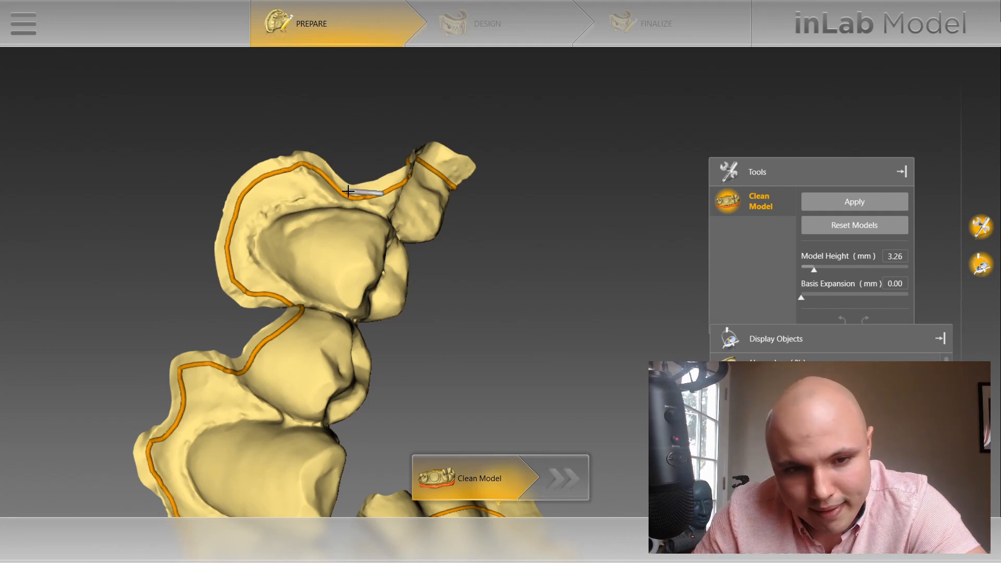
mouse_move(304, 196)
mouse_down()
mouse_move(264, 201)
mouse_move(241, 220)
mouse_move(243, 236)
mouse_up()
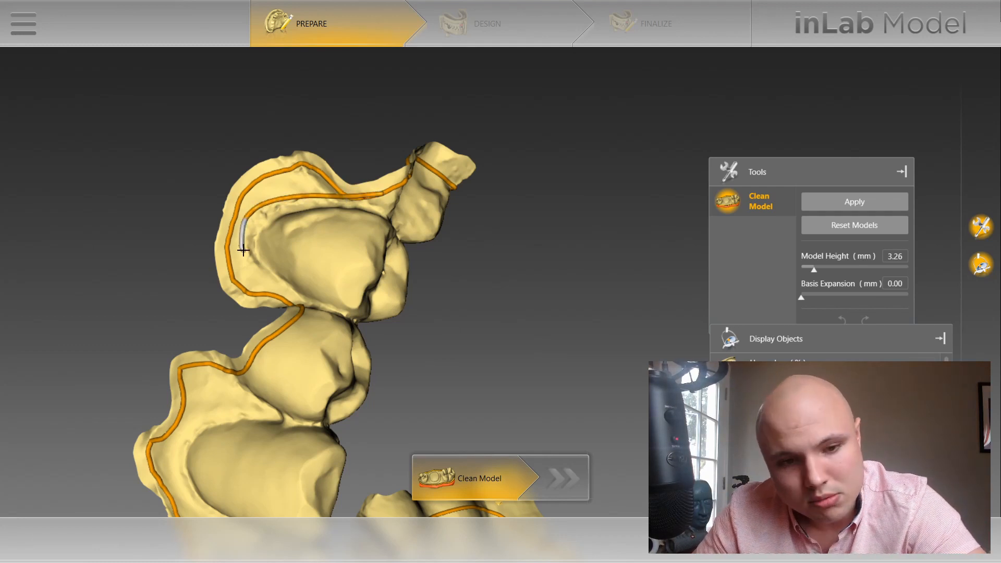
click(254, 275)
drag(277, 284, 301, 306)
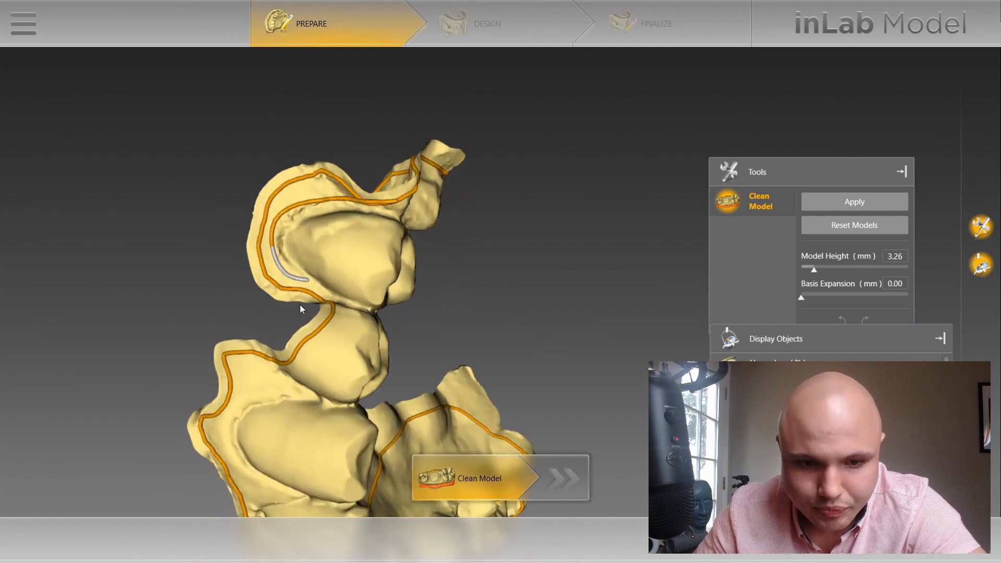
scroll(305, 302, up, 4)
right_drag(311, 299, 429, 163)
drag(429, 163, 359, 251)
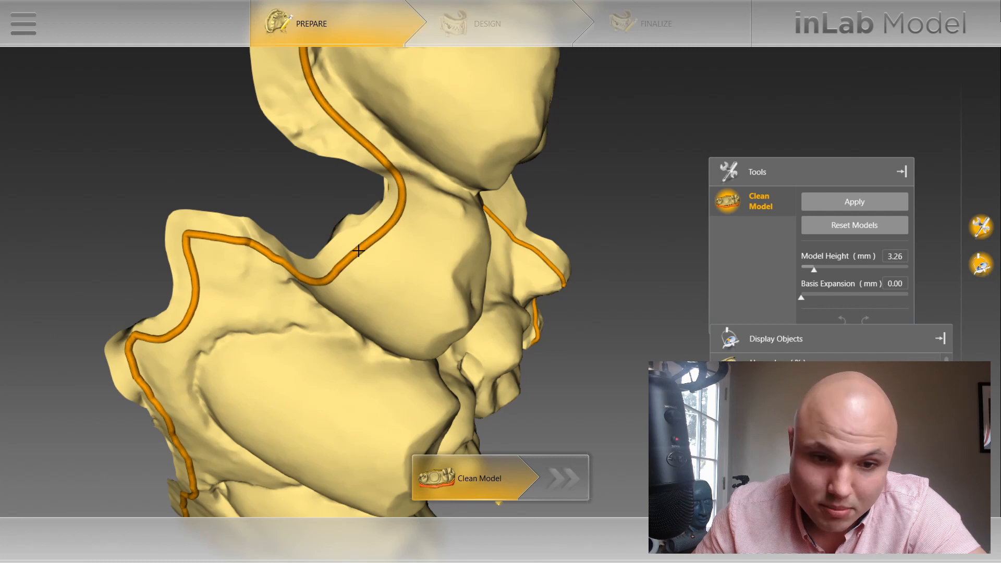
Step: Smooth the lower trim line's jagged facial stretch from the posterior teeth toward the incisors
right_drag(358, 251, 480, 306)
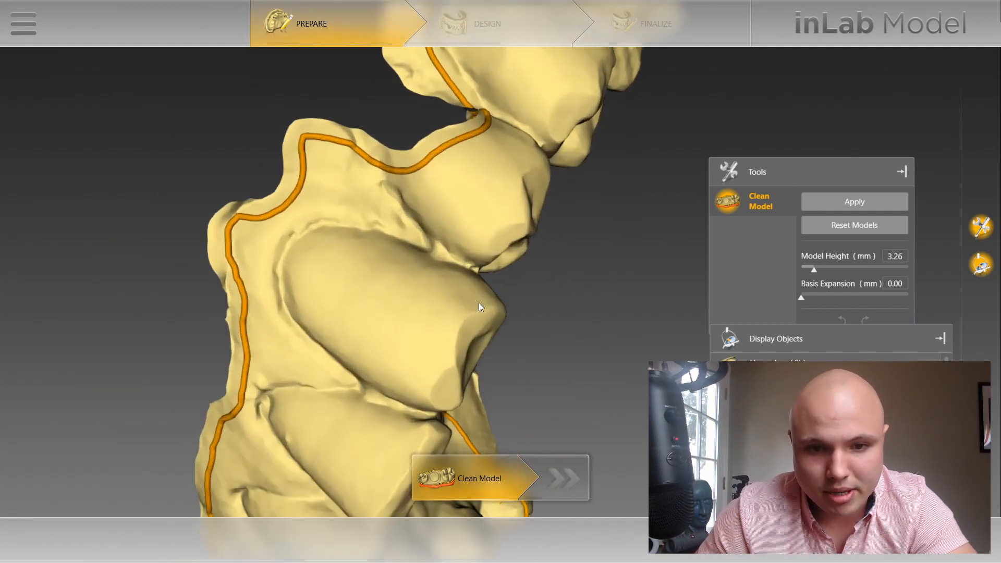
mouse_move(422, 158)
mouse_down()
mouse_move(340, 158)
mouse_move(300, 175)
mouse_move(250, 257)
mouse_move(239, 302)
mouse_up()
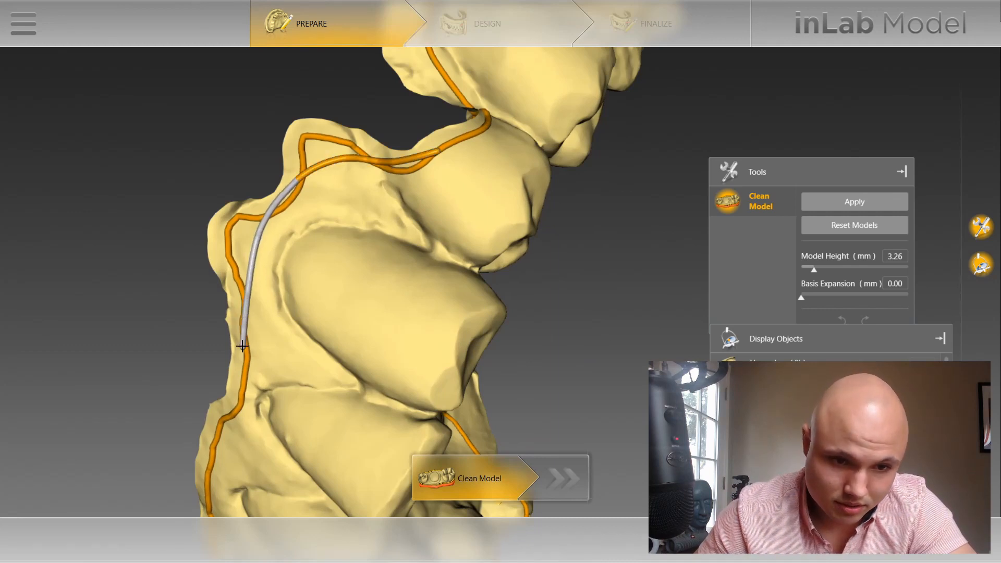
mouse_move(239, 301)
right_down()
mouse_move(302, 364)
mouse_move(465, 339)
mouse_move(416, 173)
right_up()
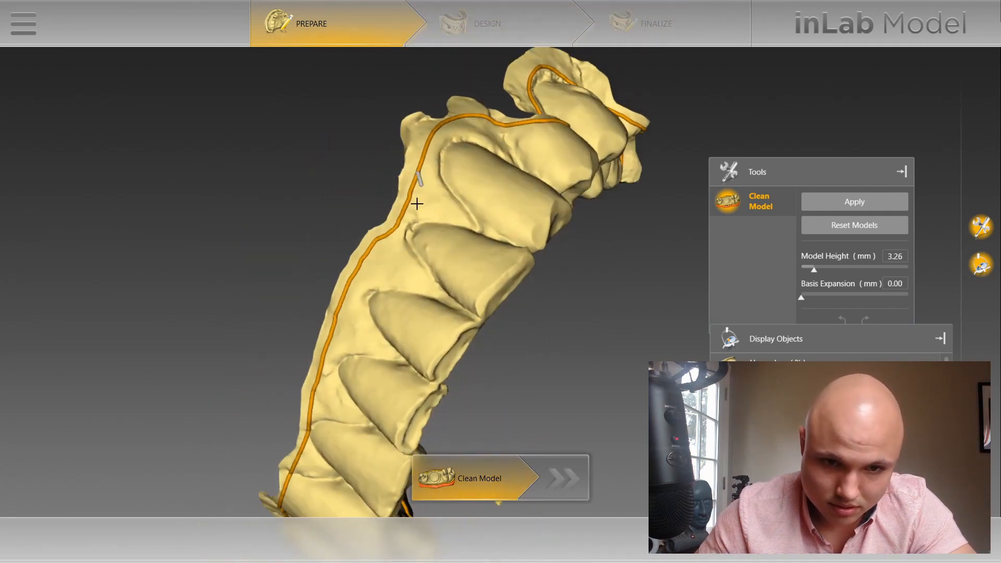
mouse_move(417, 203)
mouse_down()
mouse_move(324, 326)
mouse_move(333, 346)
mouse_up()
Step: Start the upper jaw's trim line along the facial gum from the premolar area to the front teeth, excluding the folded base
mouse_move(343, 346)
right_down()
mouse_move(518, 278)
mouse_move(328, 161)
mouse_move(408, 204)
right_up()
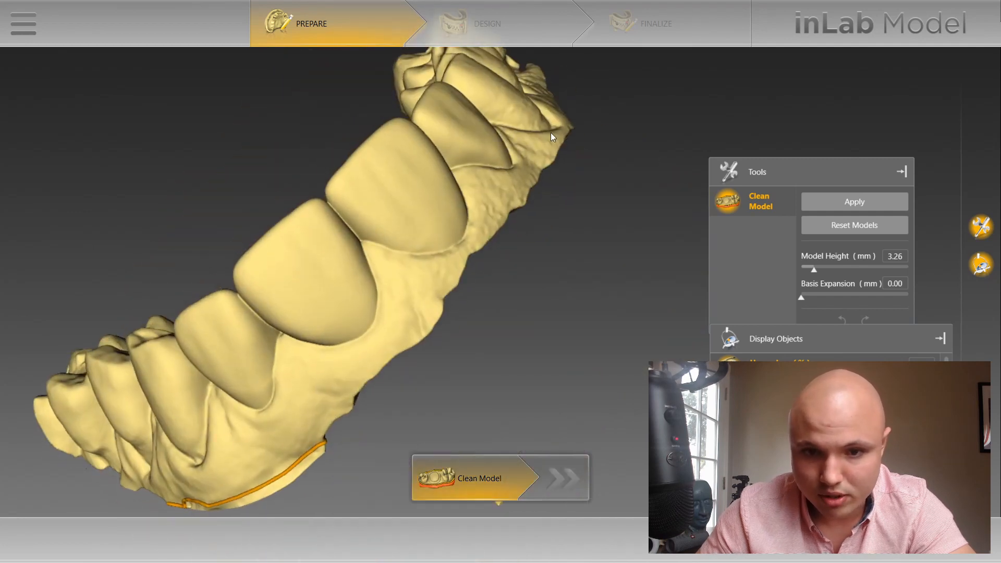
right_drag(552, 135, 347, 288)
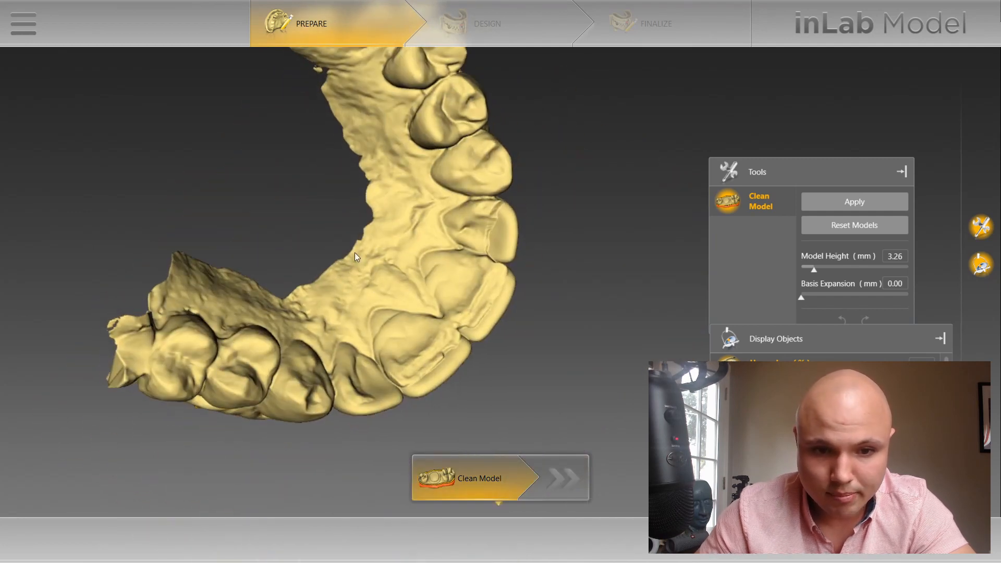
right_drag(380, 230, 343, 259)
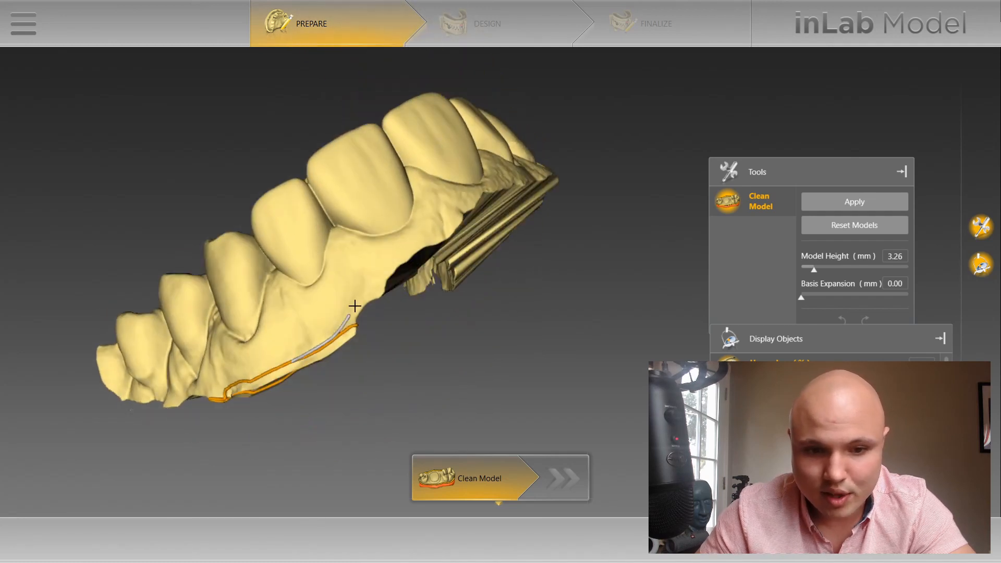
click(394, 255)
click(428, 236)
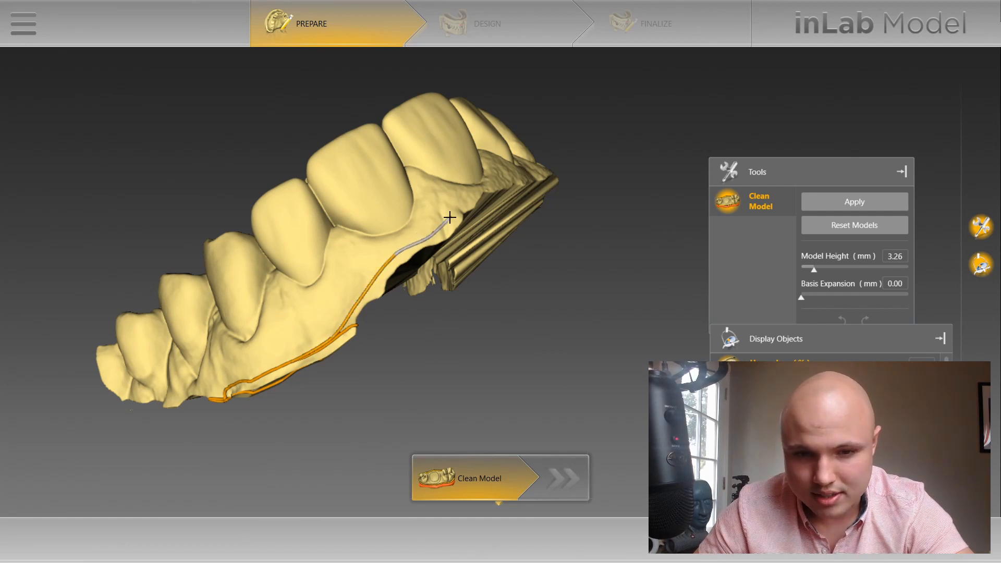
click(451, 217)
Step: Continue the upper trim line along the gum above the incisors and canine to the opposite side
right_drag(466, 199, 418, 243)
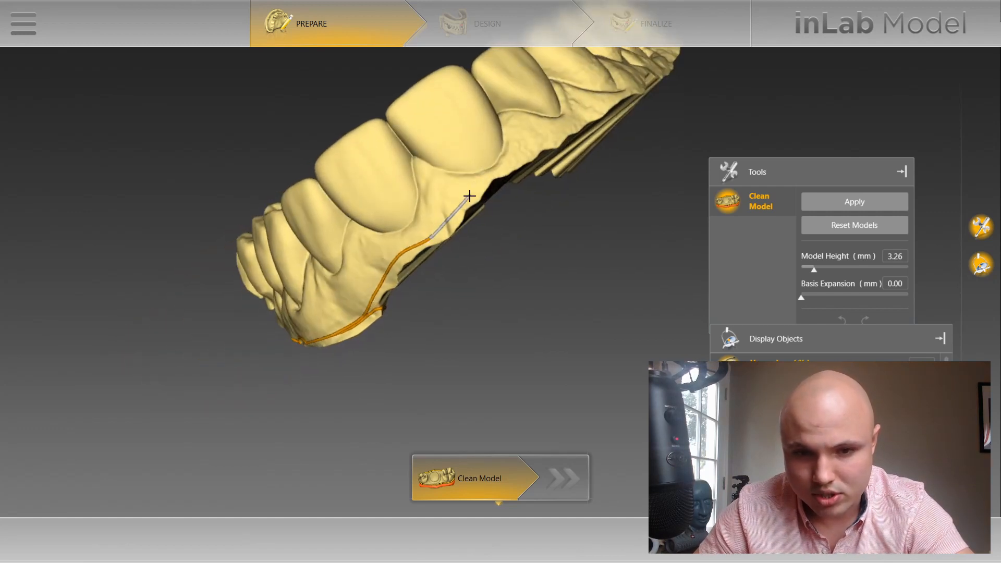
click(493, 173)
click(558, 131)
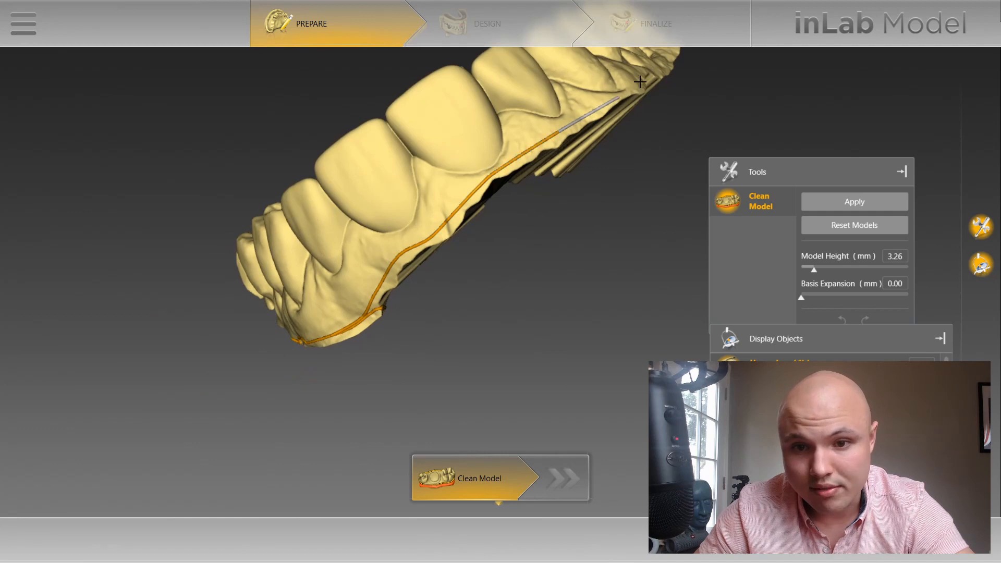
right_drag(640, 82, 593, 144)
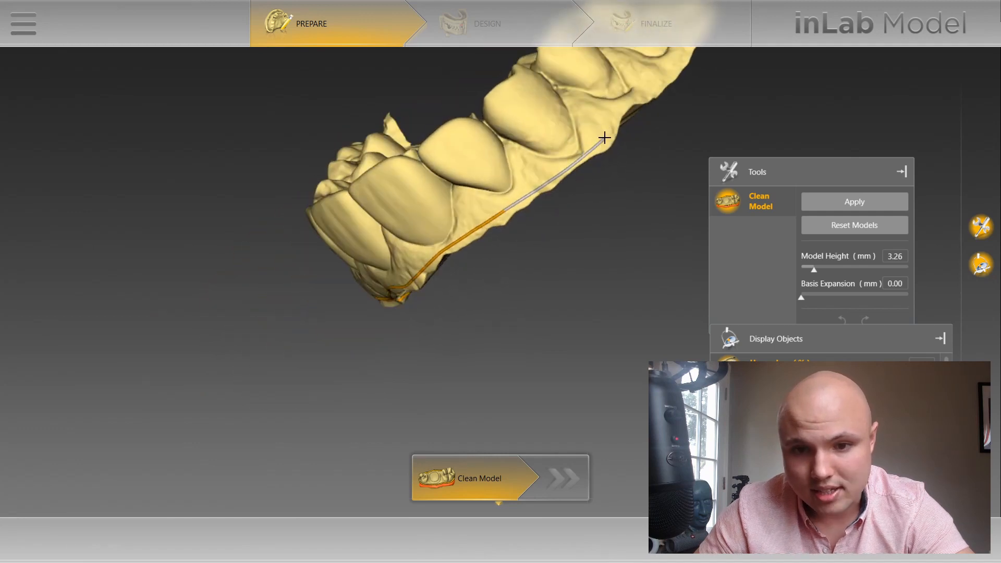
click(605, 137)
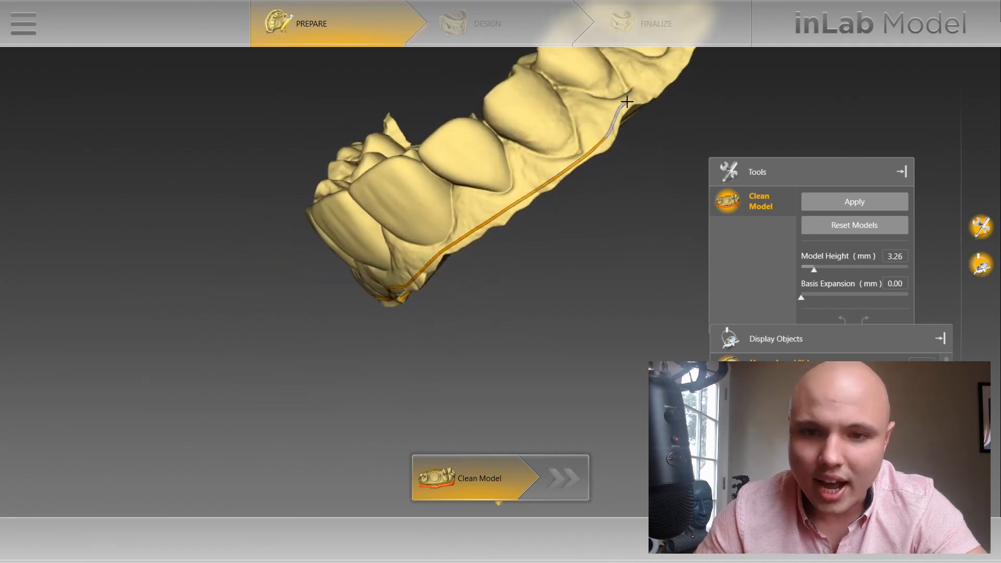
Step: Continue the upper trim line along the facial gum of the opposite side's posterior teeth up to the last molar
right_drag(582, 204, 558, 213)
click(599, 168)
drag(558, 213, 555, 240)
right_drag(555, 240, 560, 201)
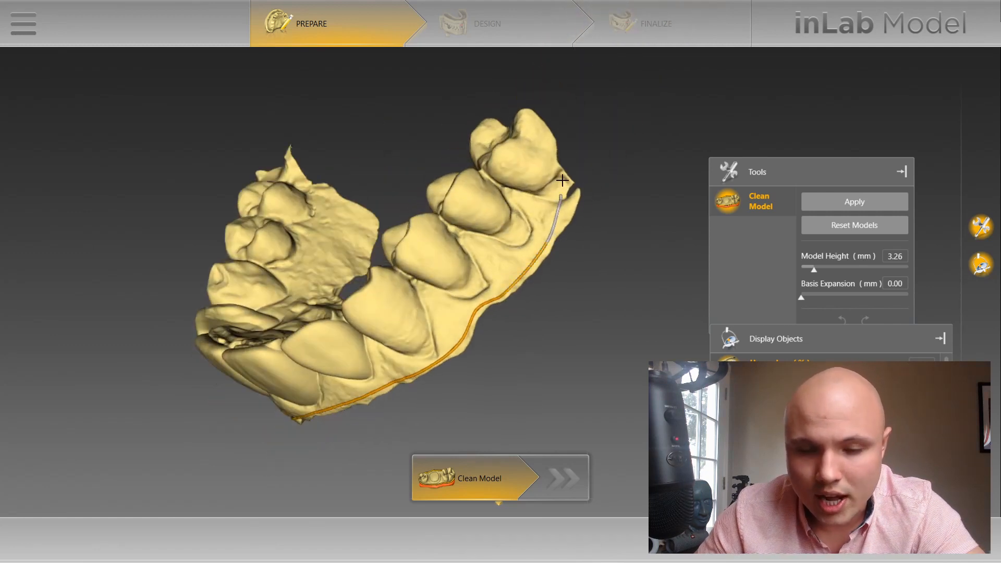
Step: Carry the upper trim line over the last molar's back edge and along the palatal gum to behind the incisors, excluding the loose flap
right_drag(547, 168, 432, 148)
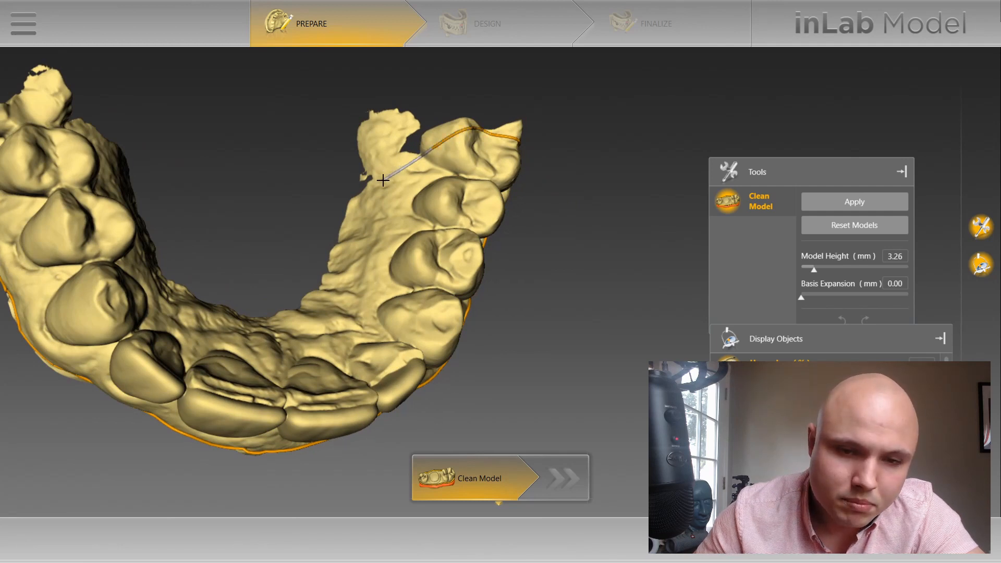
right_drag(383, 180, 358, 222)
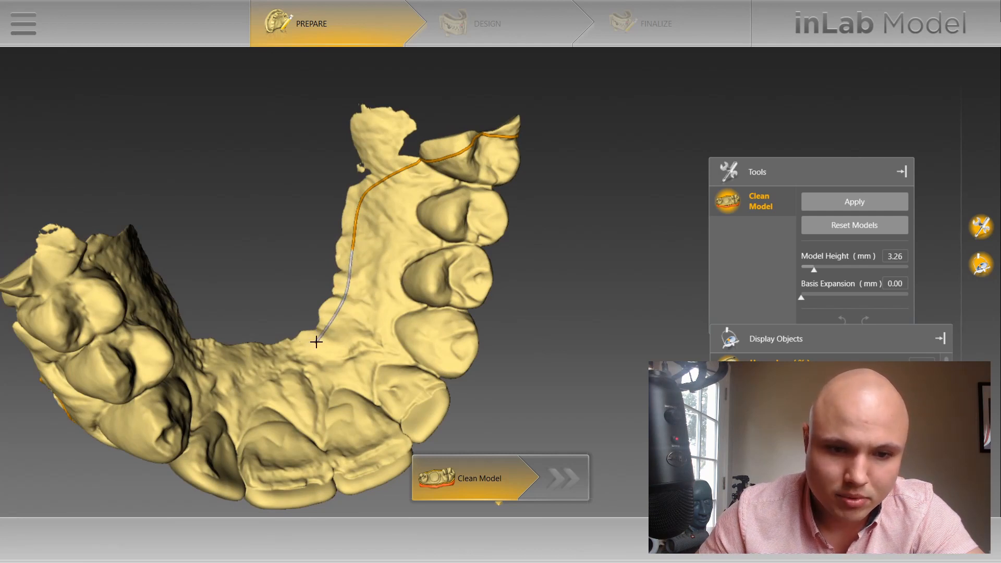
right_drag(310, 340, 251, 359)
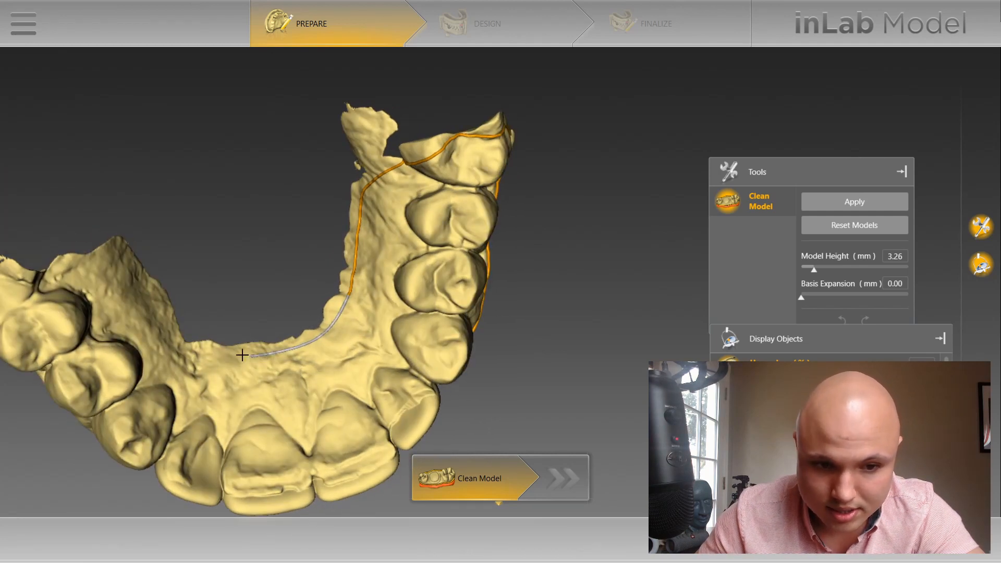
click(183, 348)
Step: Extend the upper trim line from behind the incisors along the other side's palatal gum toward its last molar
right_drag(153, 310, 120, 293)
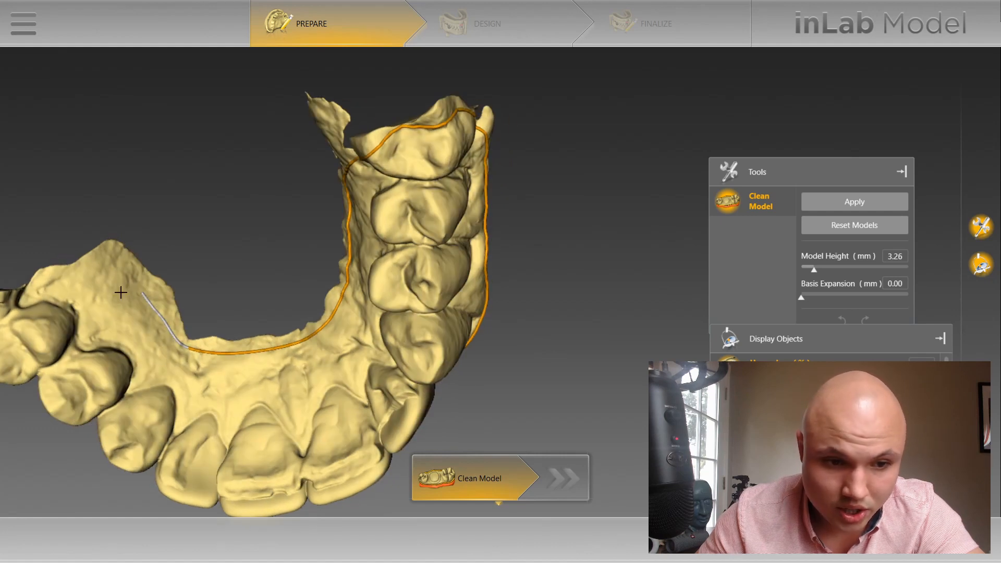
click(125, 266)
click(101, 258)
right_drag(52, 291, 169, 293)
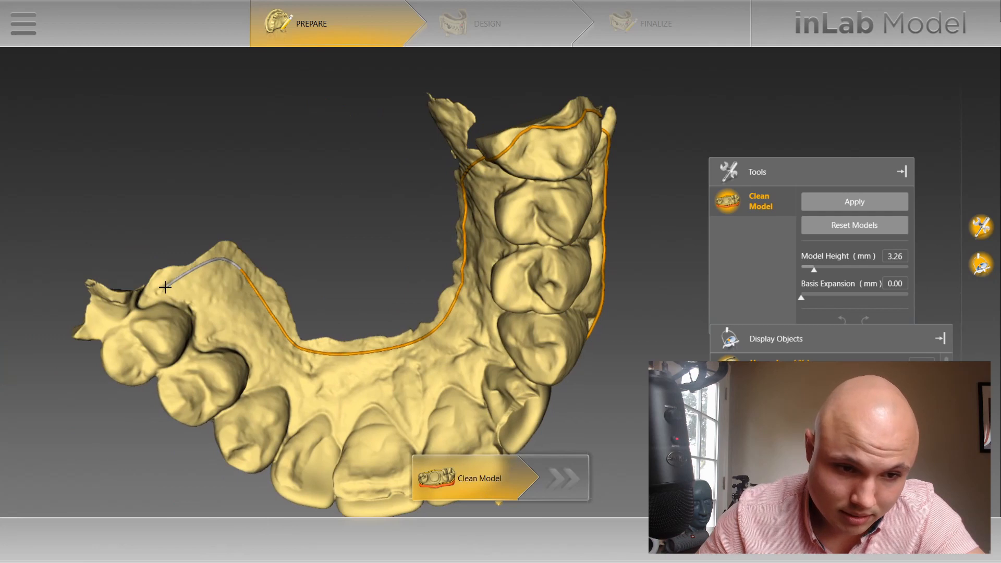
Step: Wrap the upper trim line behind the remaining last molar and close it on the facial gum
click(112, 322)
right_drag(111, 327, 55, 375)
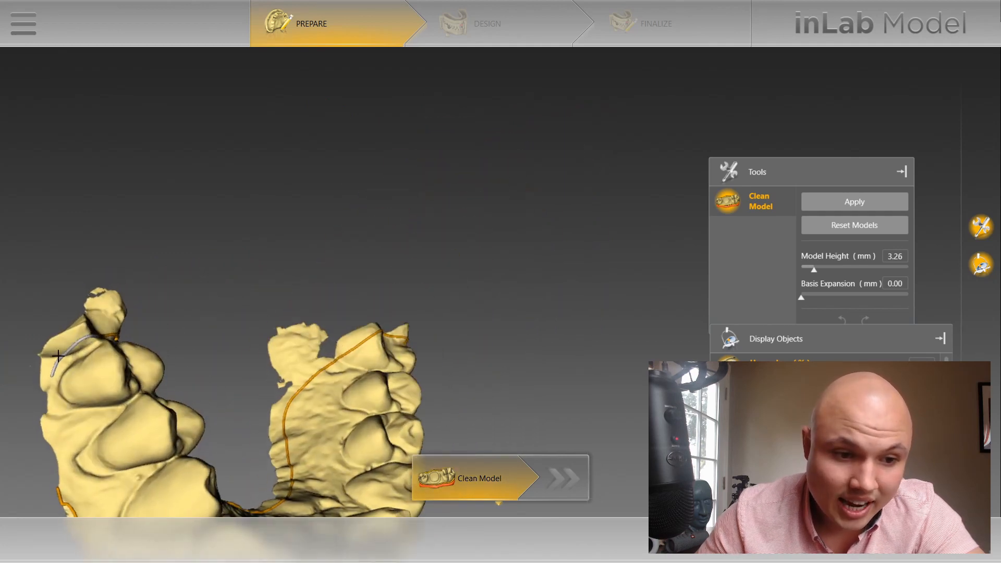
right_drag(52, 419, 78, 388)
click(86, 417)
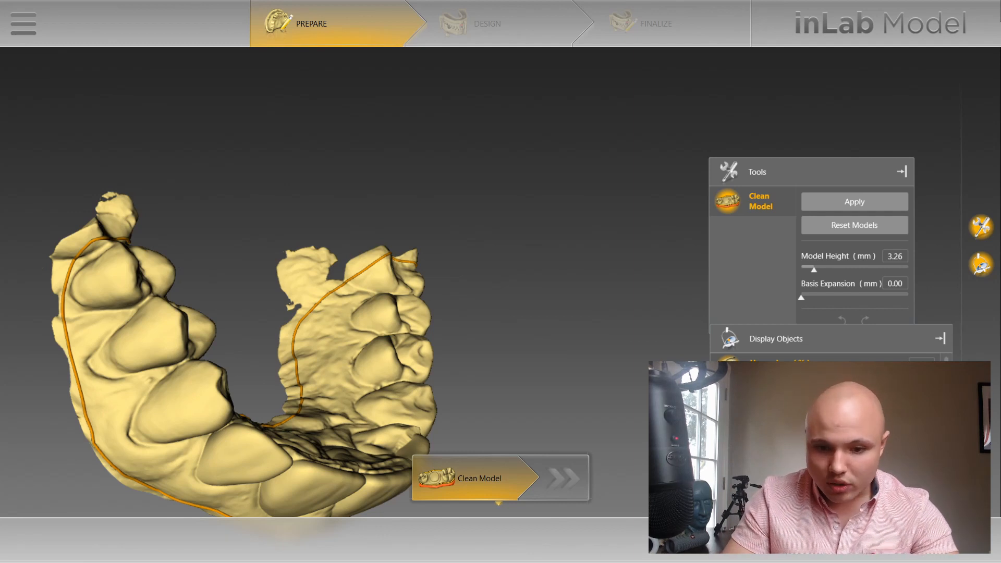
Step: Switch to Meshmixer to examine the upper wax-up's front teeth and gum edge with the Object Browser moved aside, and return to inLab Model
key(super)
click(595, 551)
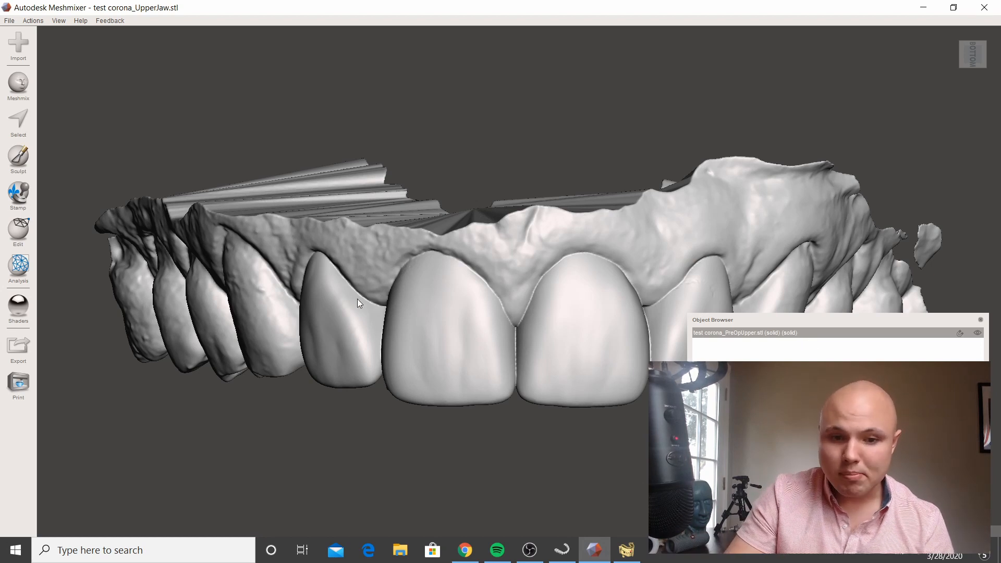
right_drag(351, 329, 548, 24)
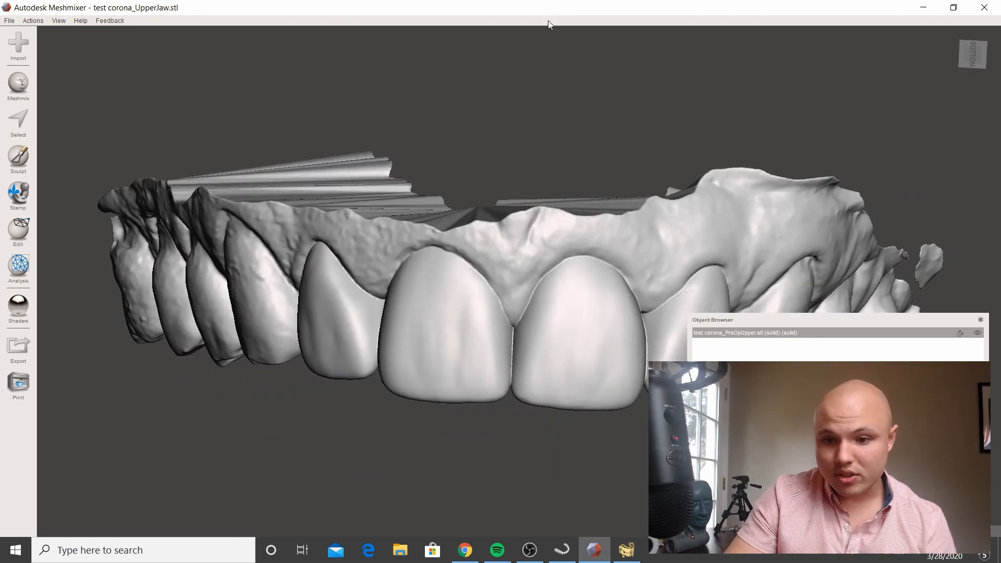
drag(951, 323, 951, 26)
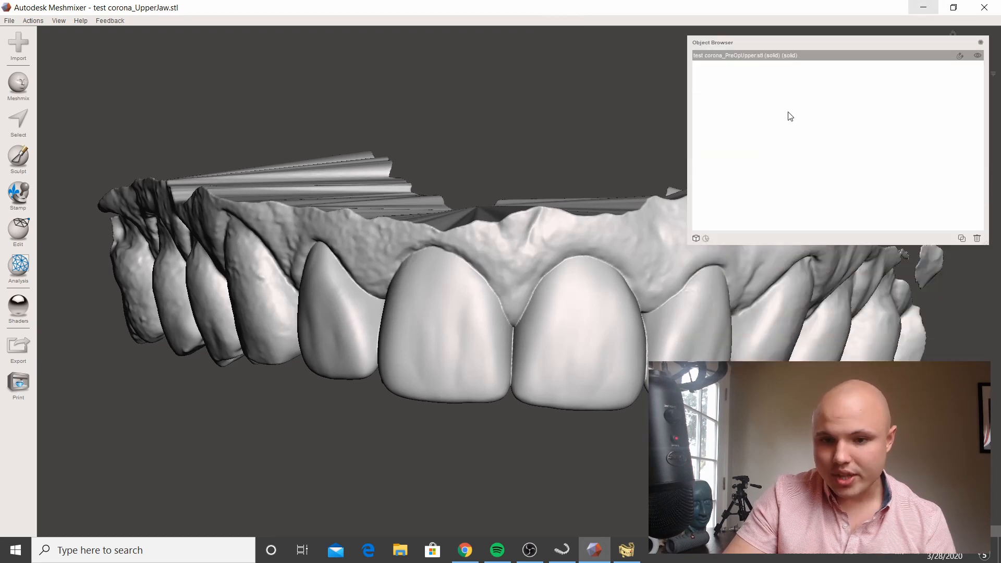
right_drag(548, 164, 583, 250)
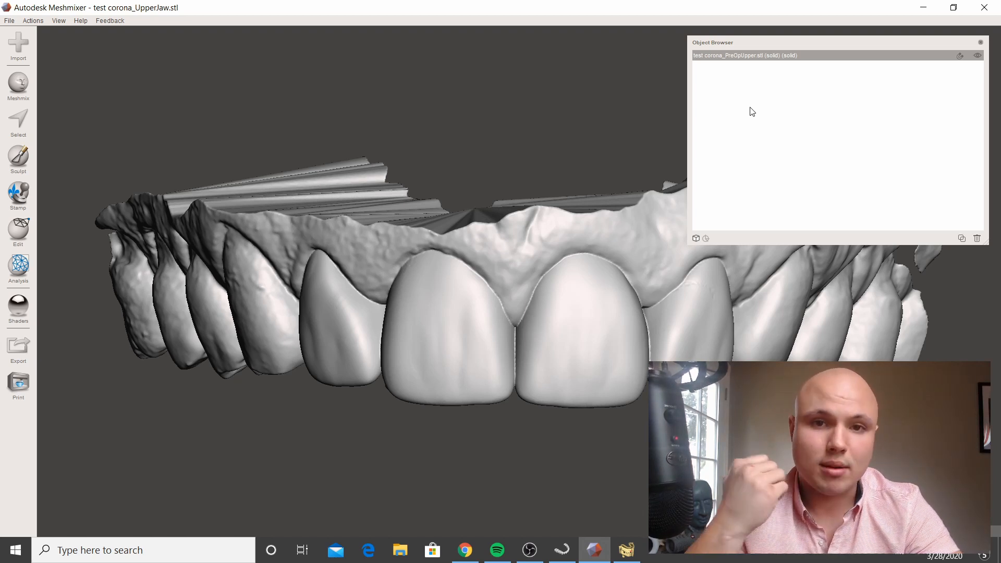
click(927, 6)
Step: Apply the Clean Model trim with the 3.26 mm model height to both jaws and advance to the Finalize phase
middle_drag(480, 293, 389, 221)
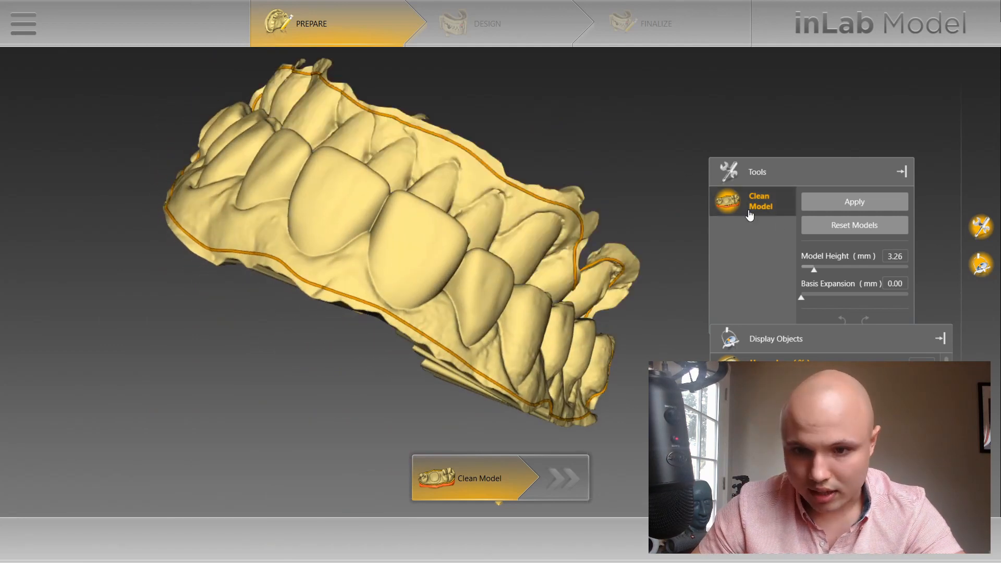
middle_drag(578, 153, 569, 165)
click(855, 202)
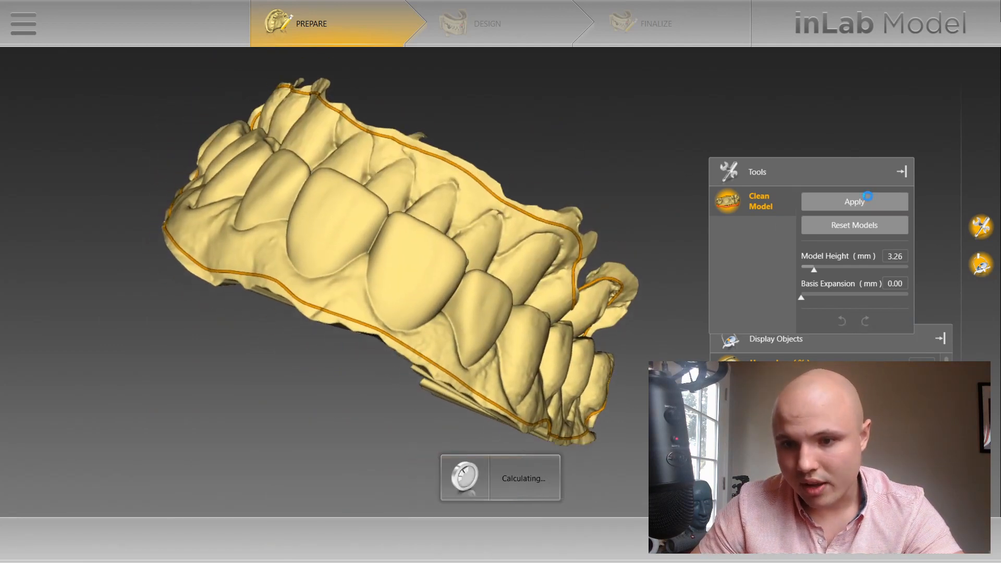
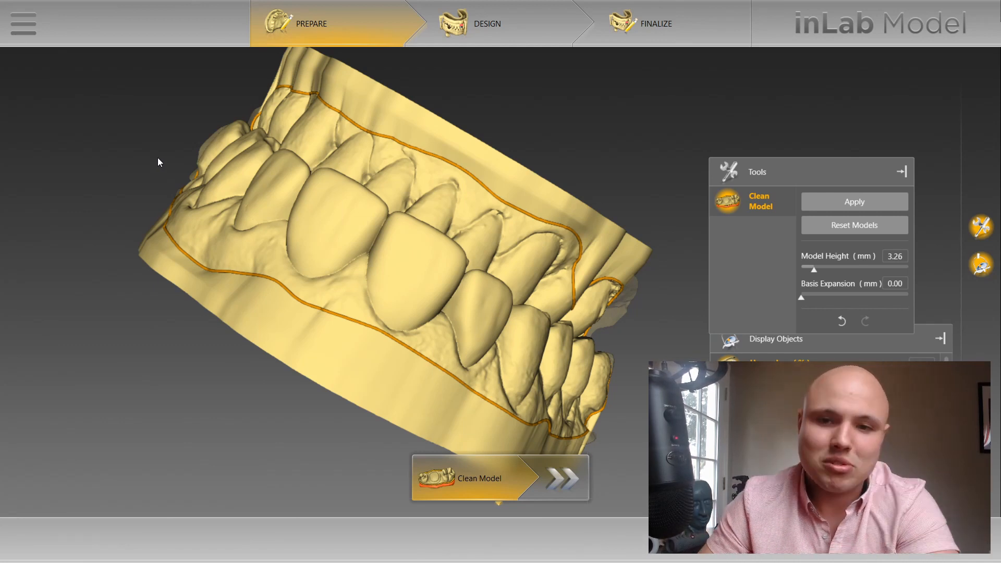
click(655, 14)
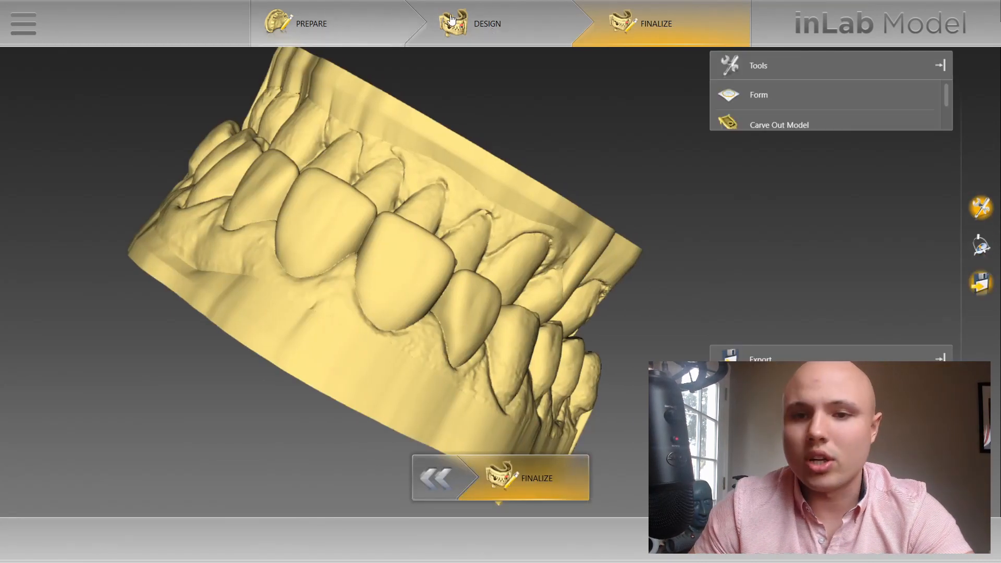
Step: Check the finished bases and the finalizing tools, and export the models as STL named "corona test" in the Desktop mdl folder
scroll(765, 123, down, 1)
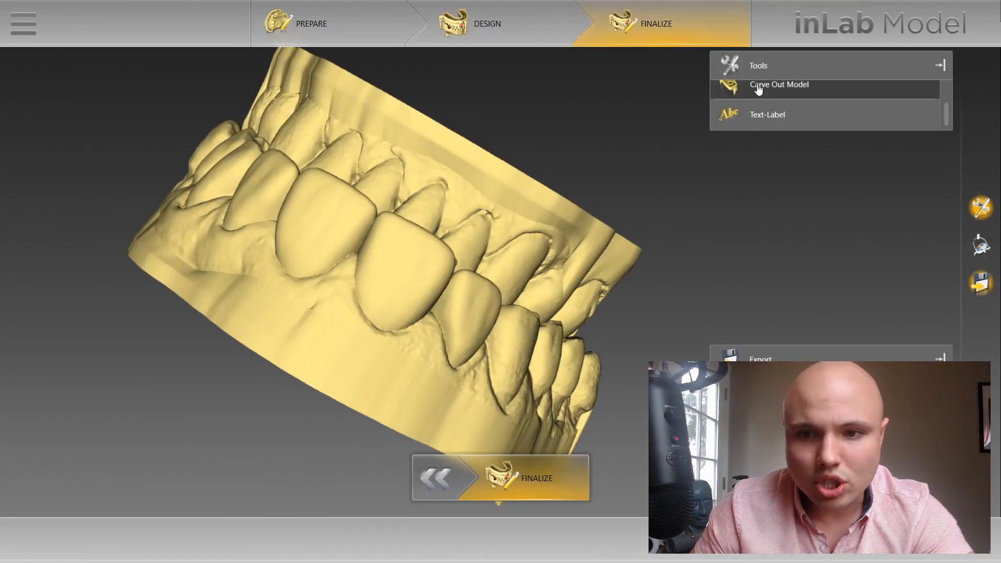
middle_drag(525, 118, 484, 110)
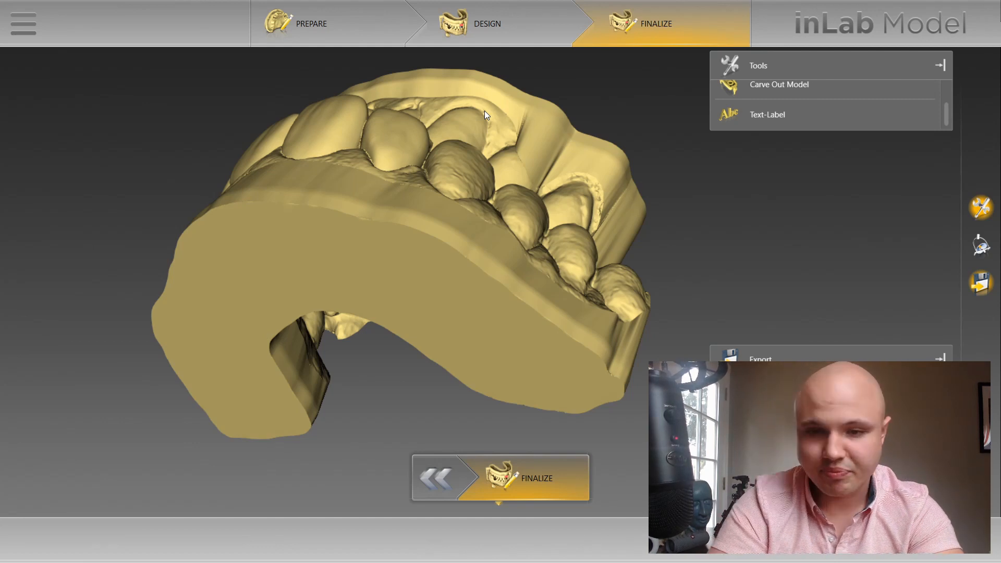
scroll(502, 114, down, 2)
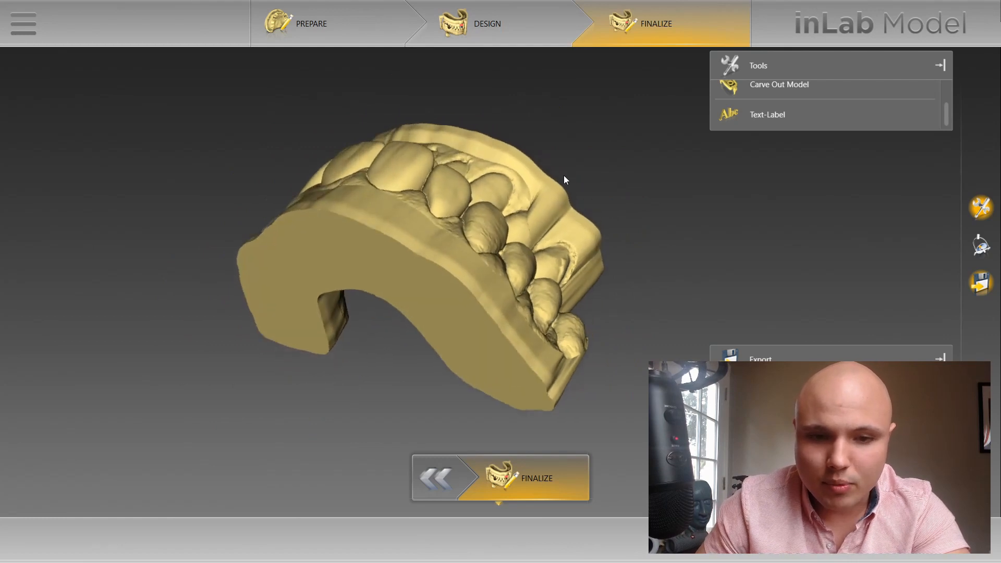
scroll(771, 110, up, 1)
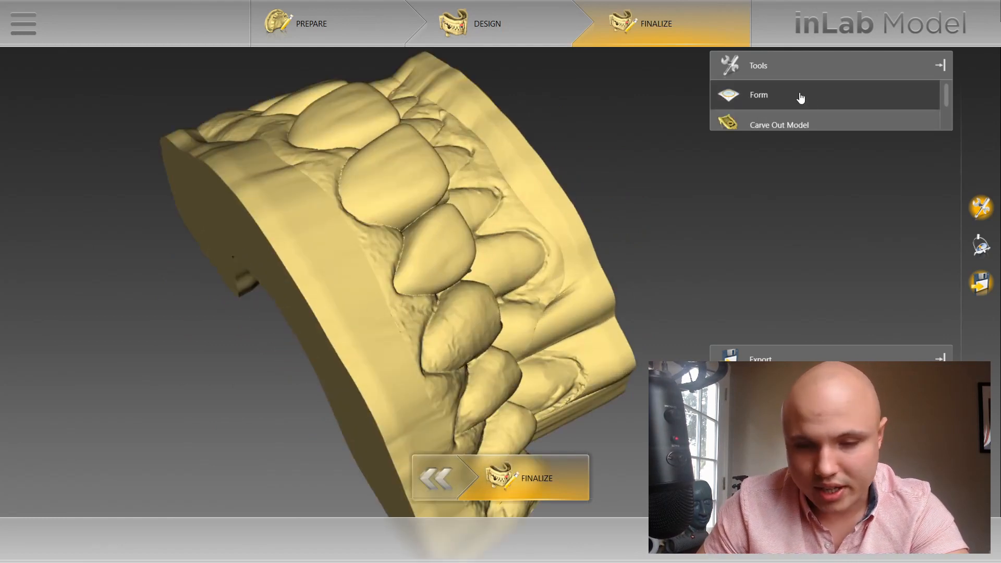
scroll(793, 92, down, 1)
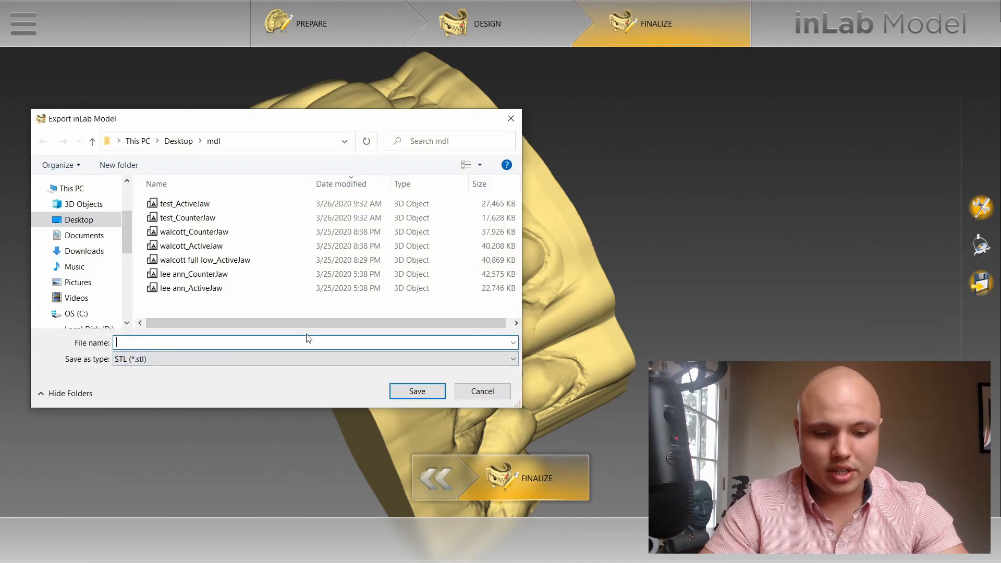
text(corona )
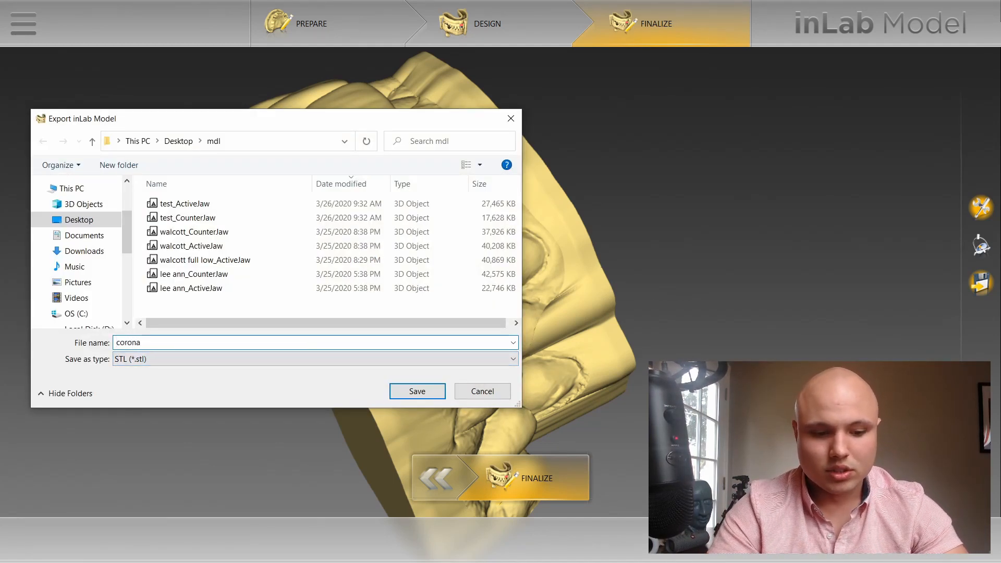
text(test)
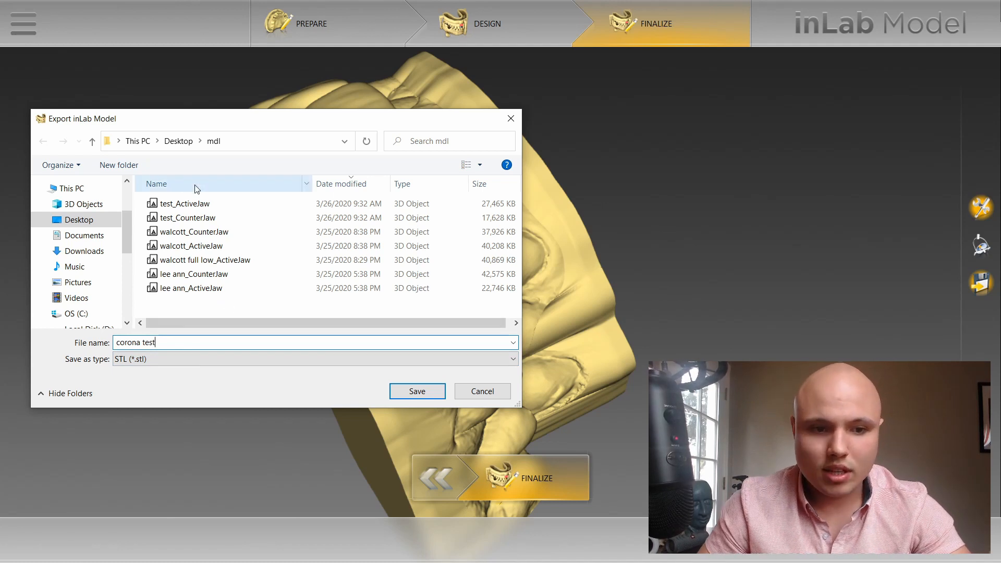
click(405, 395)
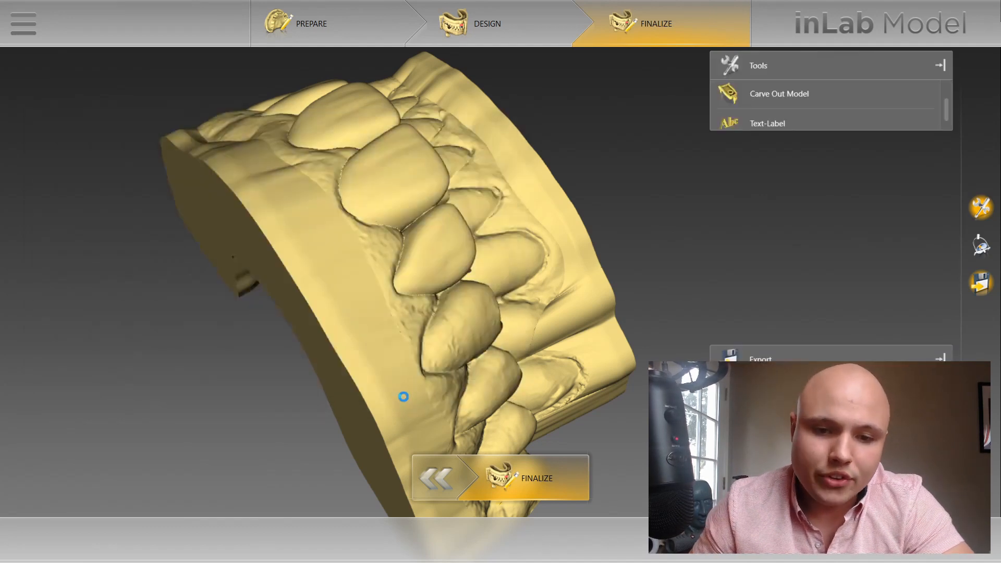